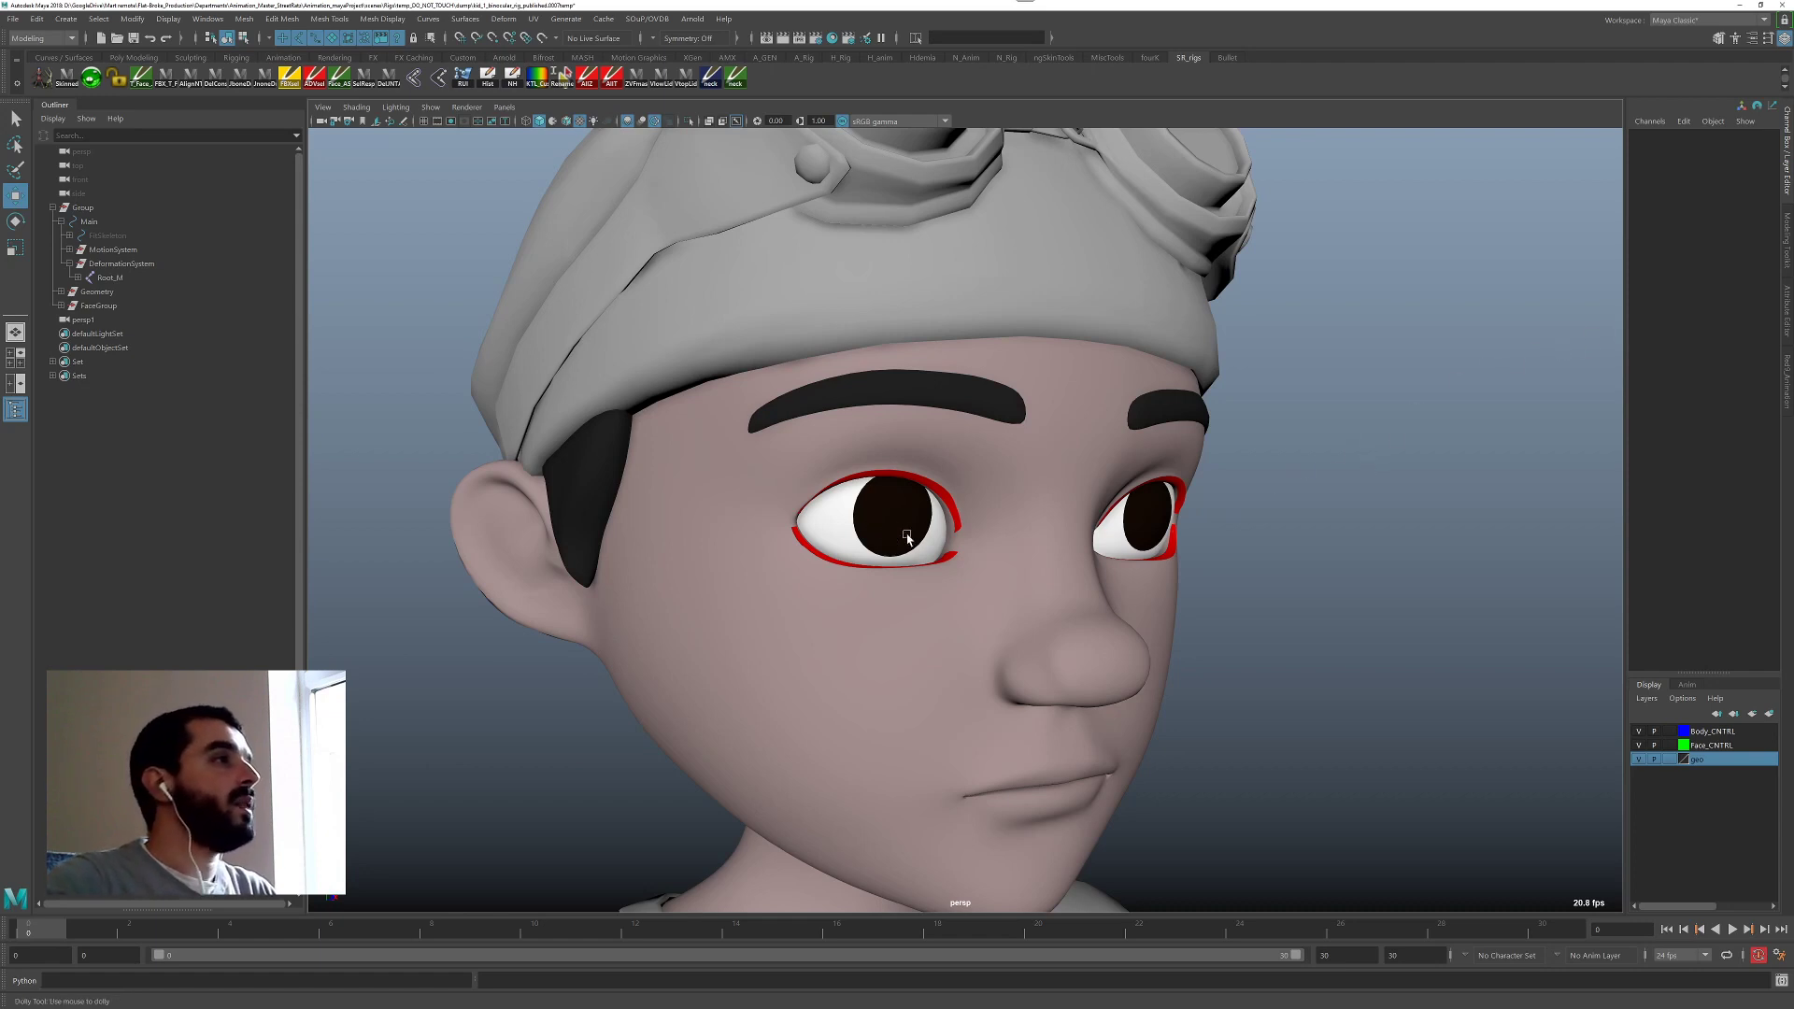
# Select the upper eyelash mesh at the character's eye and turn on wireframe over the shaded display.
pyautogui.scroll(5, 929, 541)
pyautogui.moveTo(75, 935); pyautogui.dragTo(21, 915)
pyautogui.keyDown('alt'); pyautogui.moveTo(774, 412); pyautogui.dragTo(1023, 398, button='right'); pyautogui.keyUp('alt')
pyautogui.click(1236, 337)
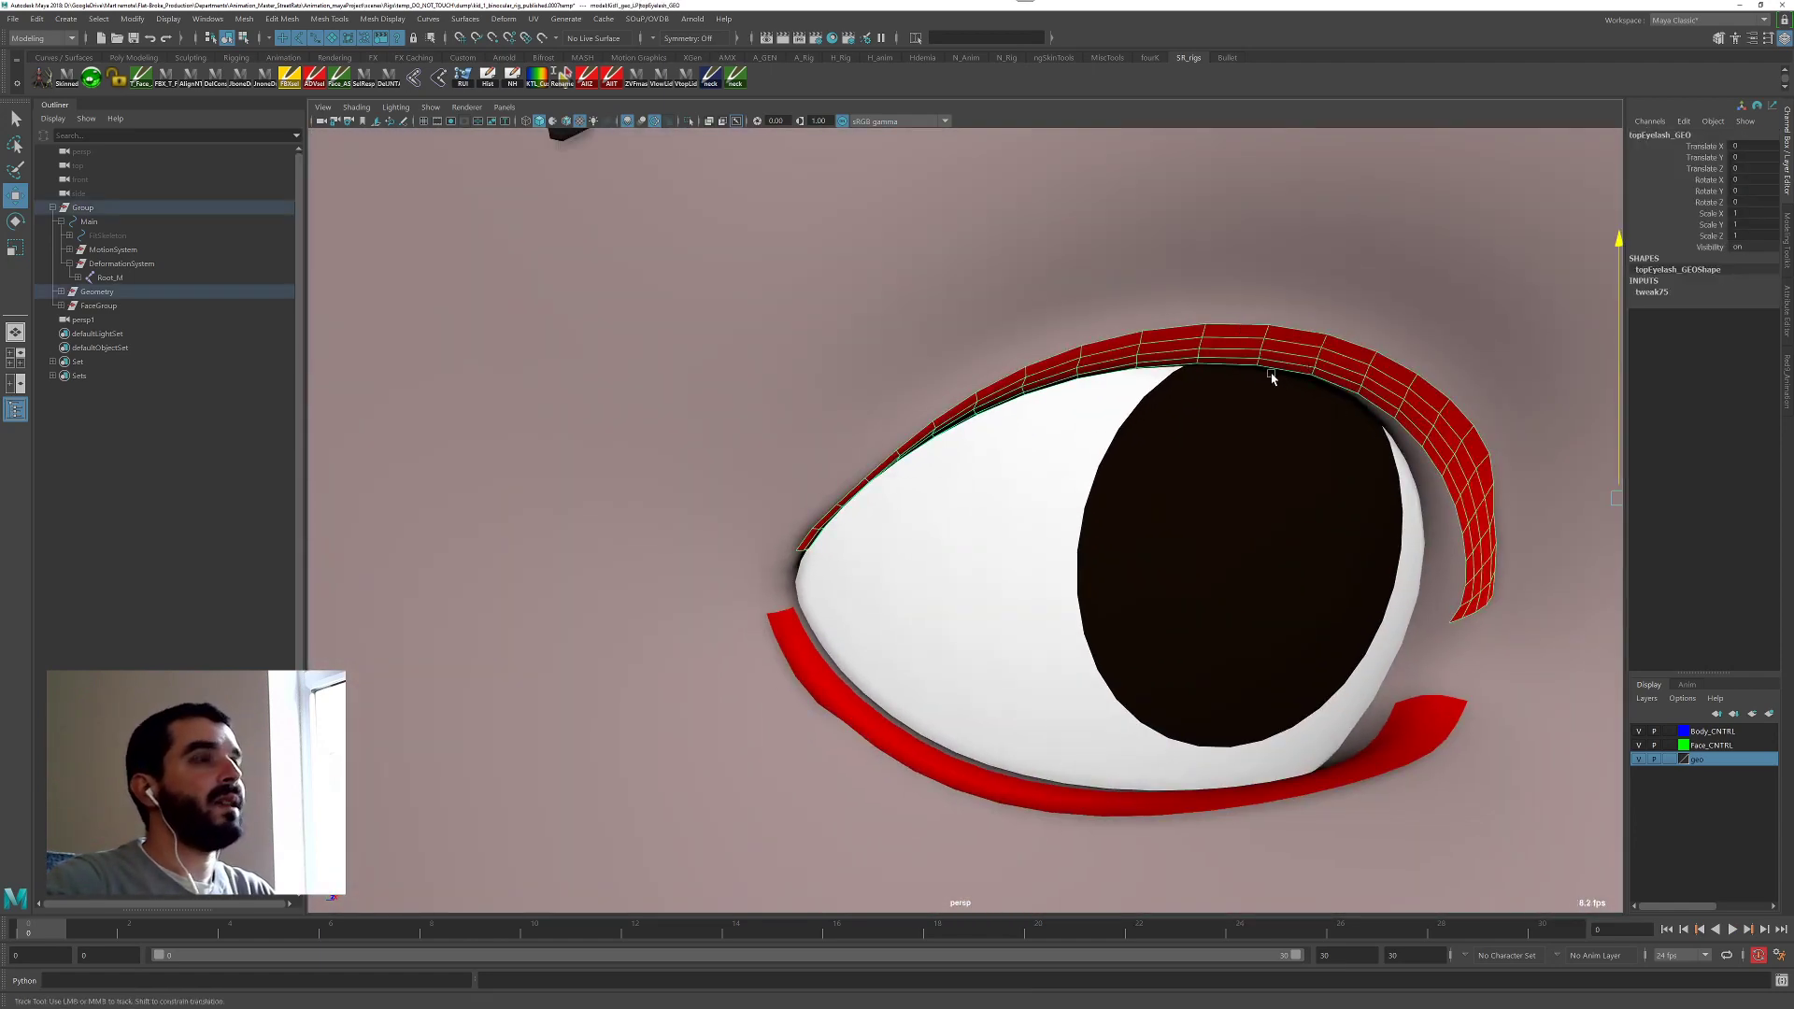
pyautogui.keyDown('alt'); pyautogui.moveTo(1274, 377); pyautogui.dragTo(1027, 357, button='middle'); pyautogui.keyUp('alt')
pyautogui.click(565, 120)
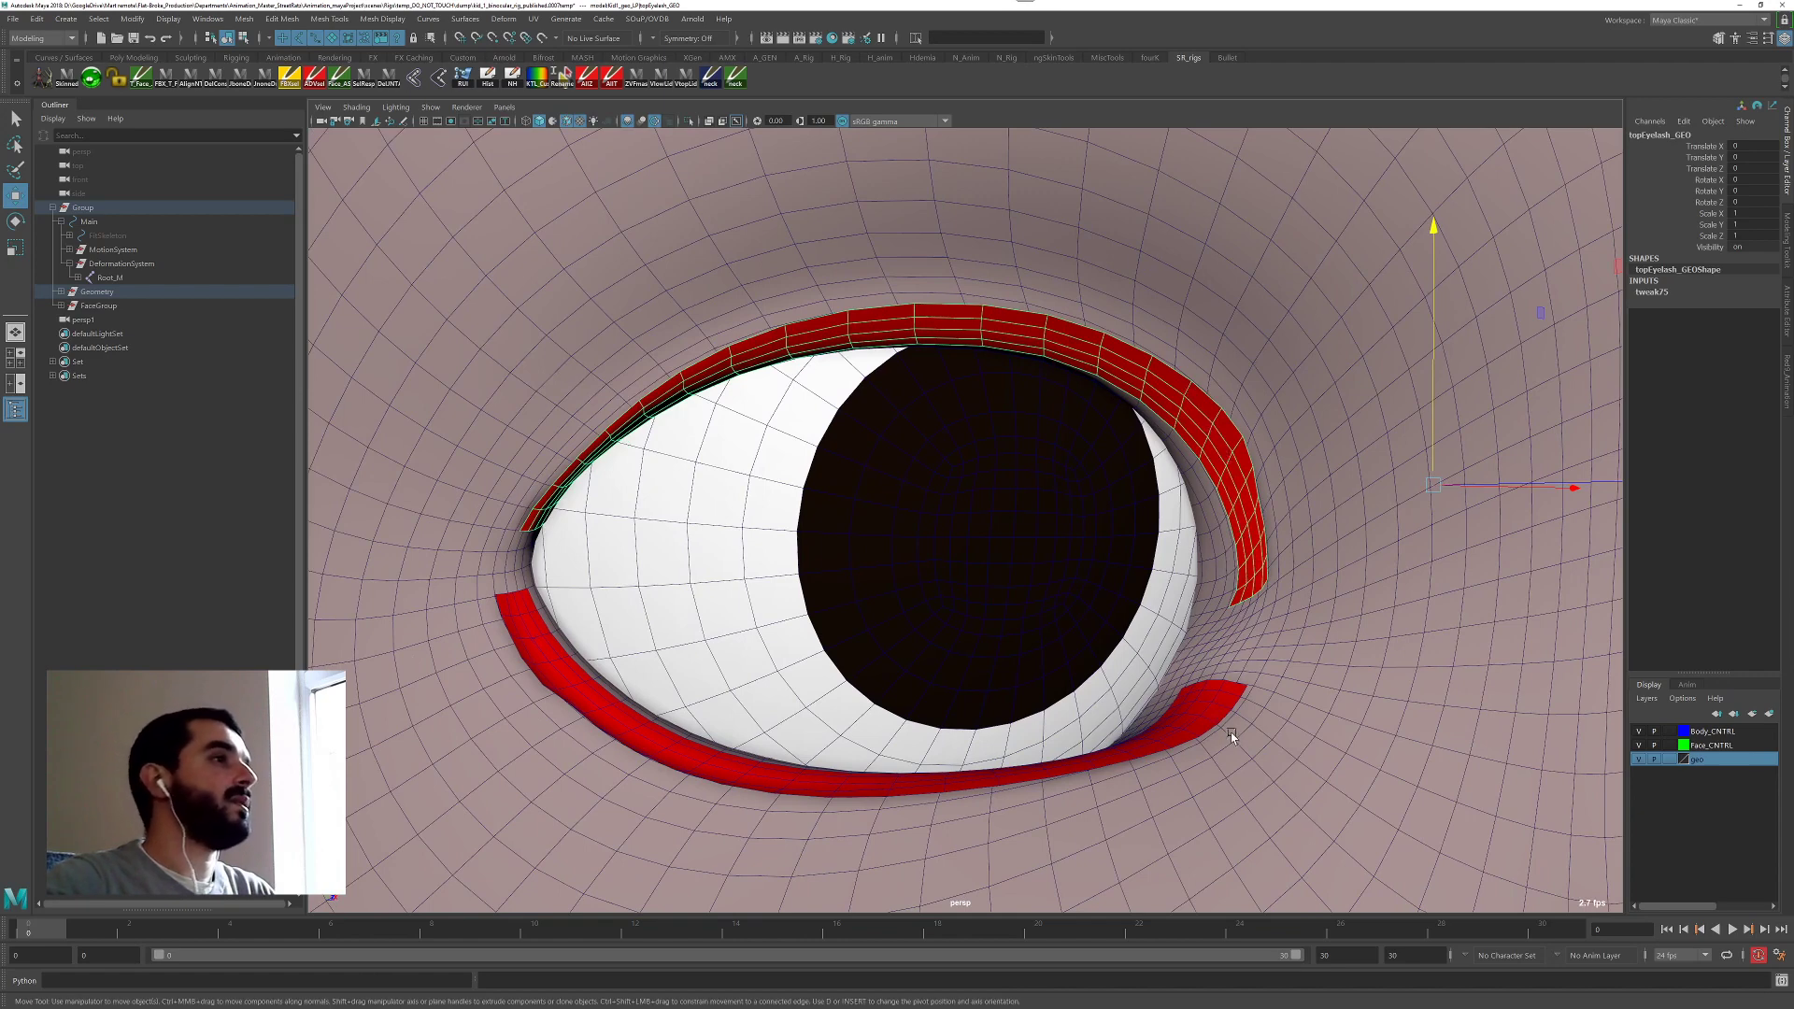
# Select the face mesh and examine its edge flow around the eye in relation to the eyelashes.
pyautogui.click(535, 766)
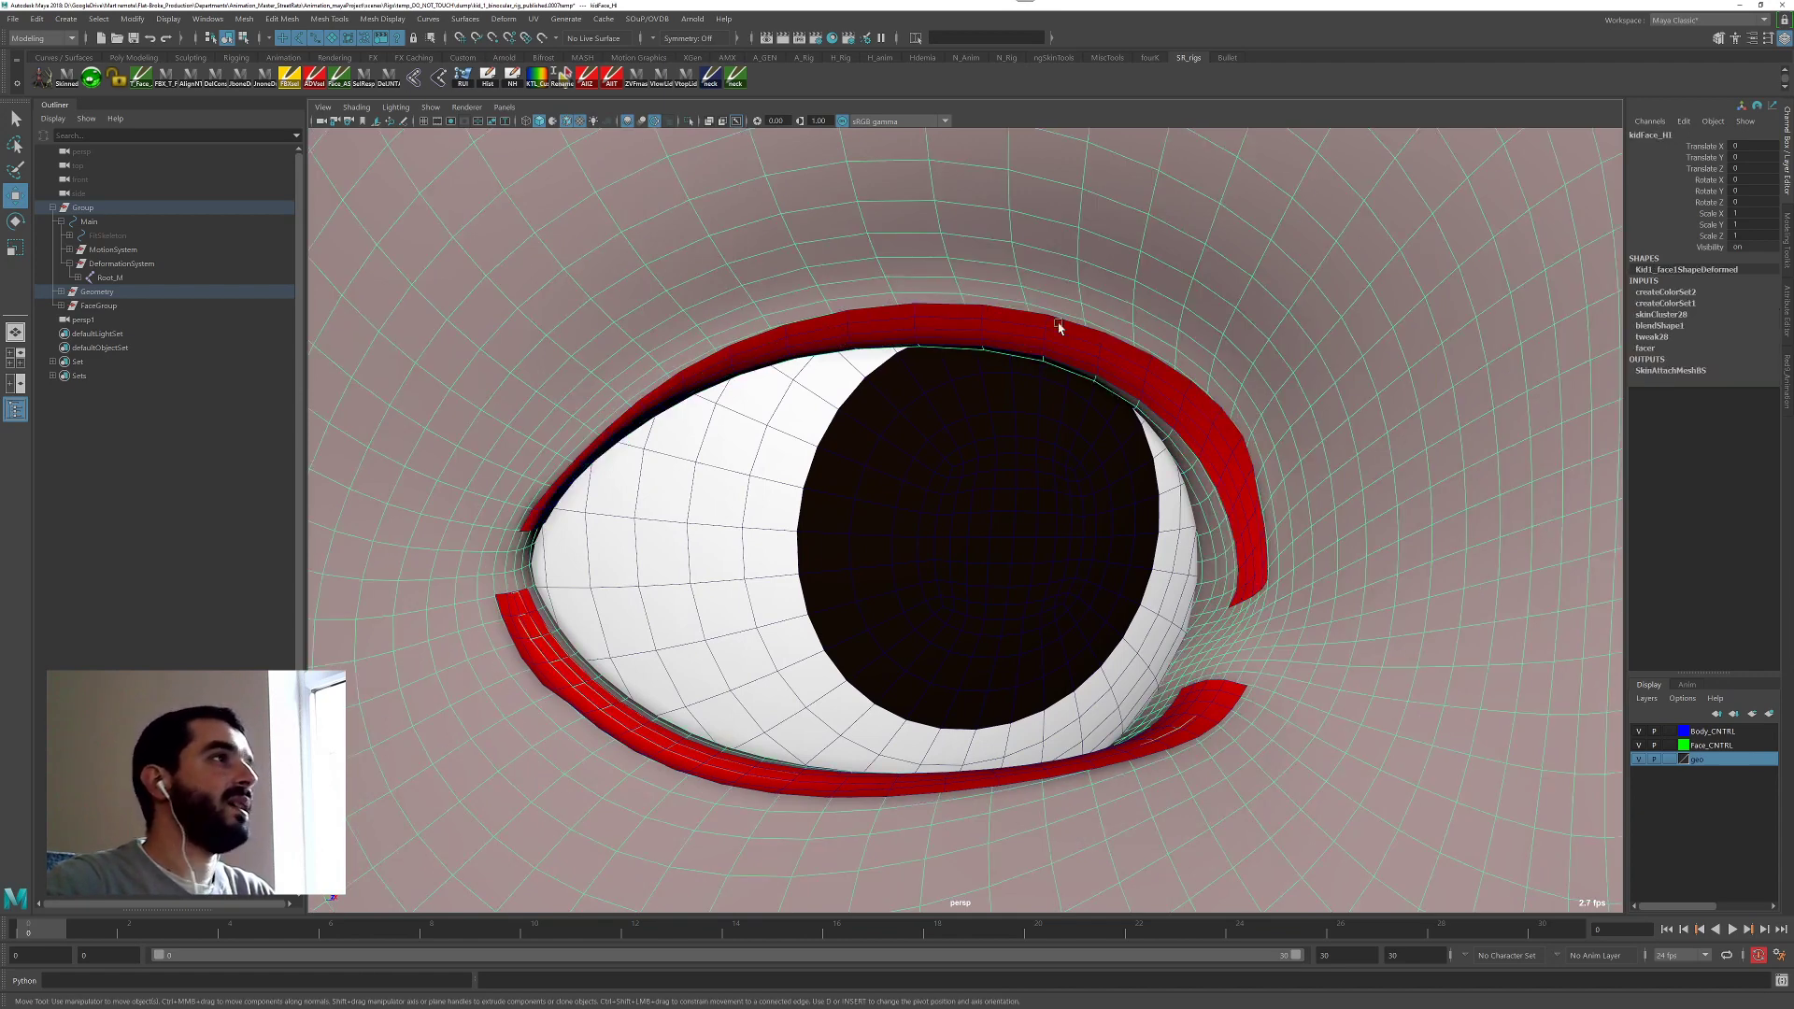
pyautogui.scroll(3, 1242, 478)
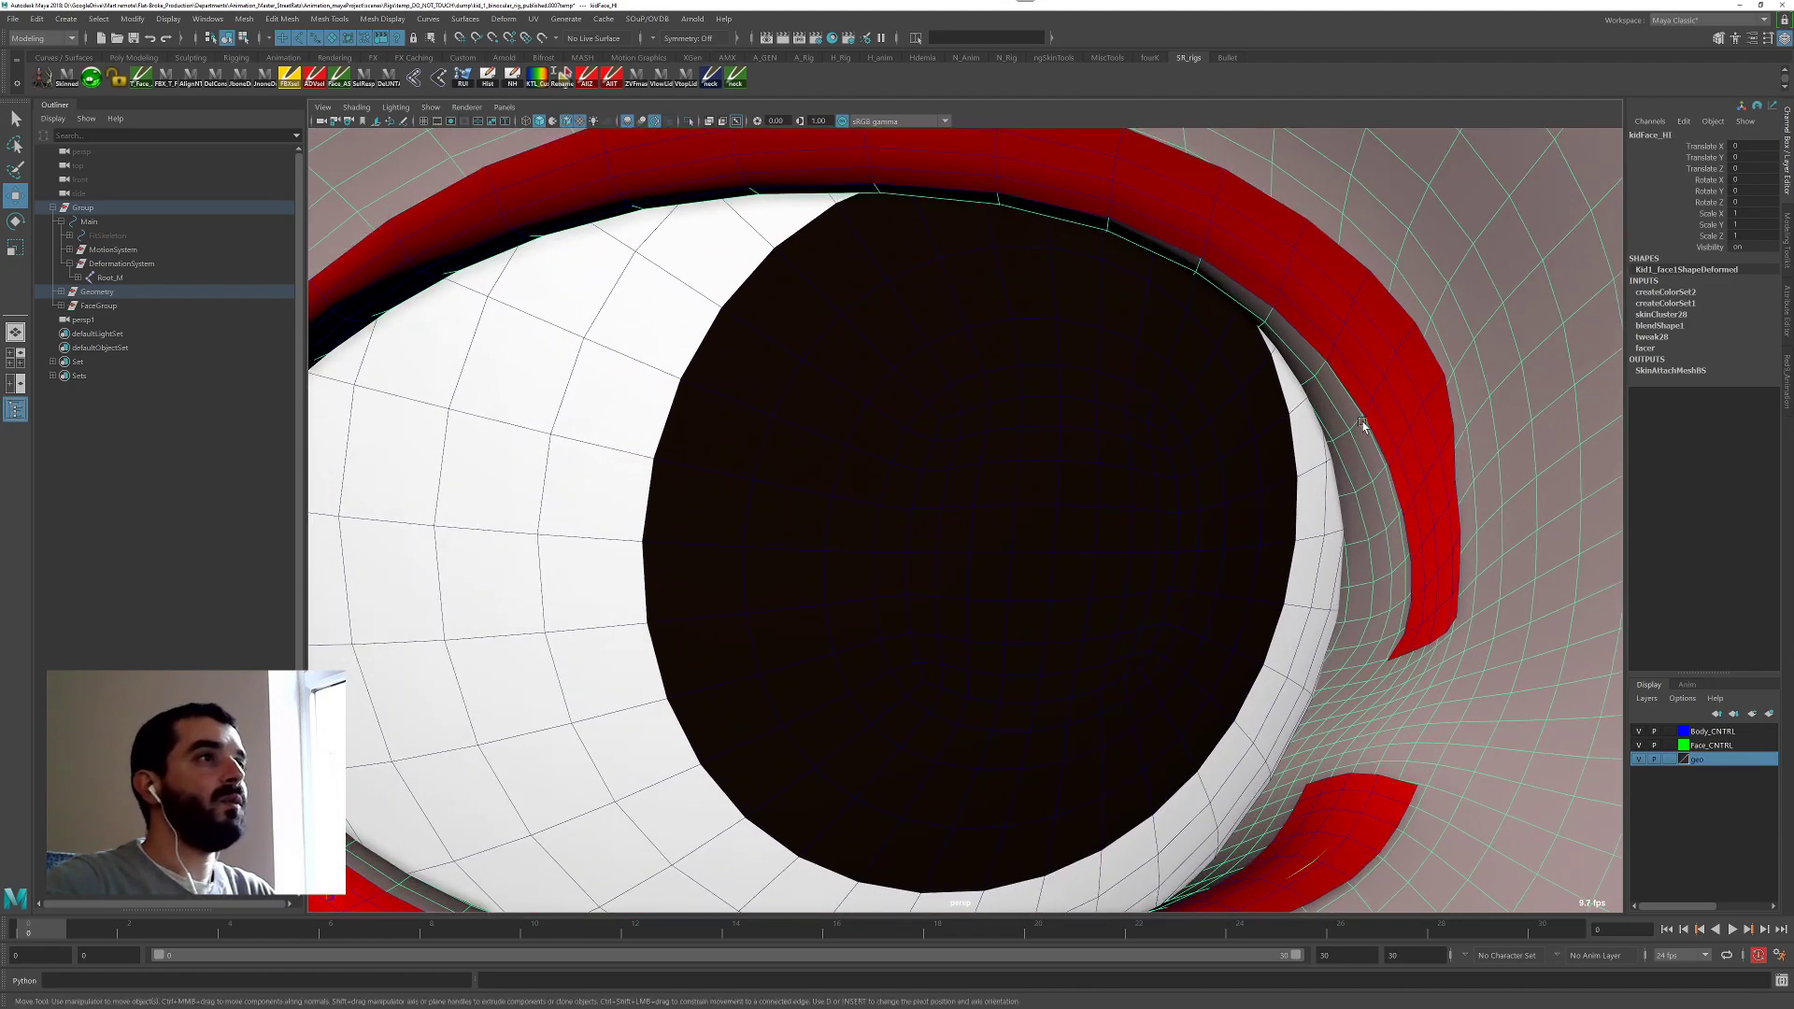
pyautogui.scroll(-5, 1477, 467)
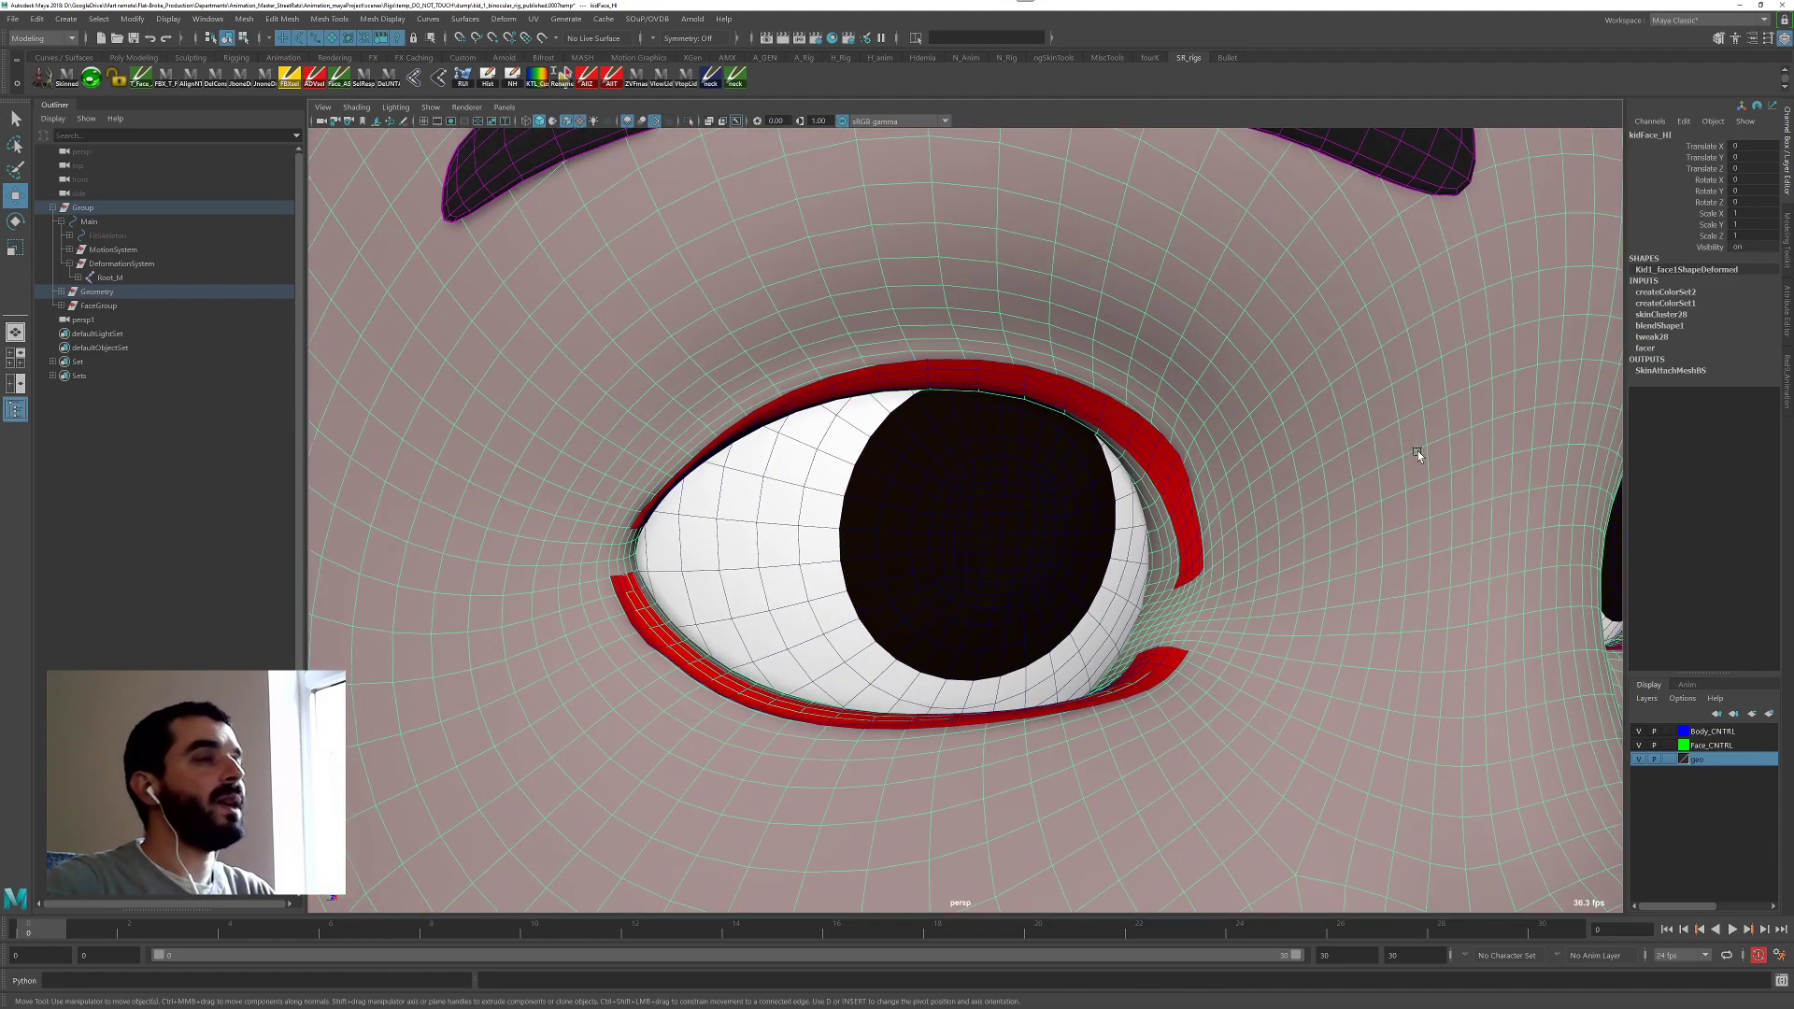
pyautogui.keyDown('alt'); pyautogui.moveTo(1333, 455); pyautogui.dragTo(1406, 408); pyautogui.keyUp('alt')
pyautogui.keyDown('alt'); pyautogui.moveTo(1406, 409); pyautogui.dragTo(1237, 398, button='right'); pyautogui.keyUp('alt')
pyautogui.keyDown('alt'); pyautogui.moveTo(1237, 398); pyautogui.dragTo(1277, 411, button='middle'); pyautogui.keyUp('alt')
pyautogui.scroll(2, 1214, 413)
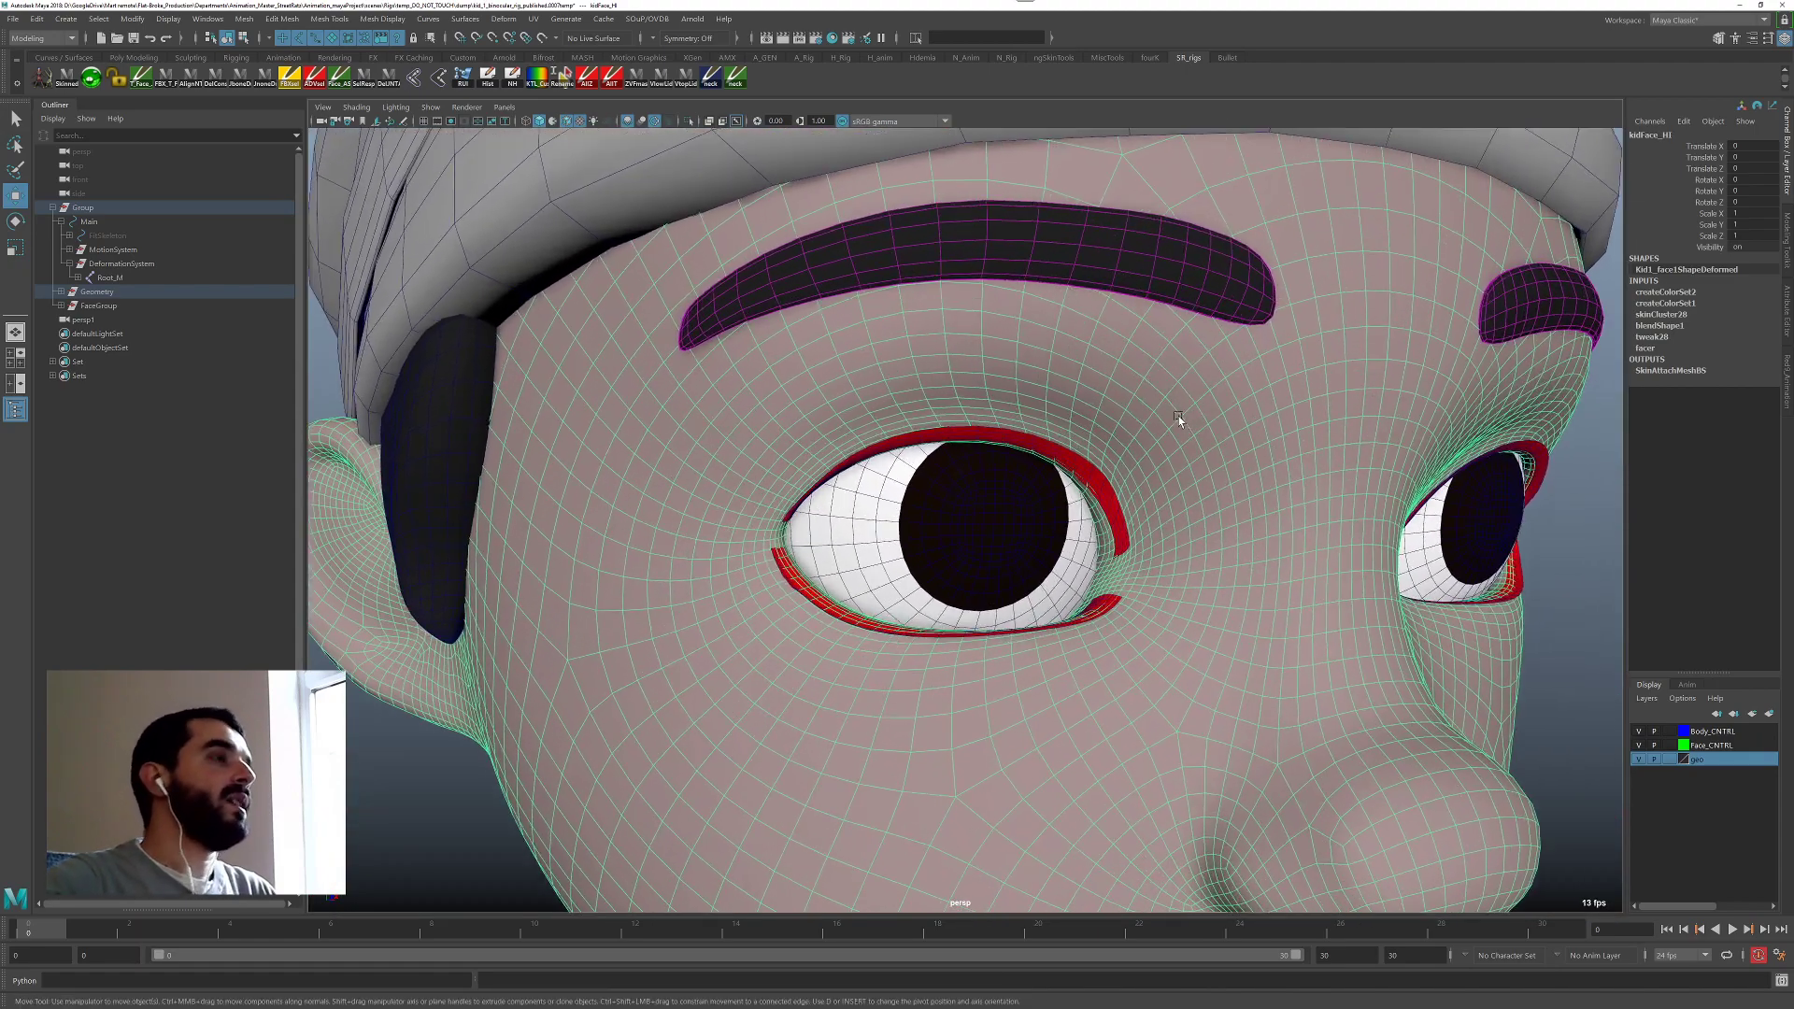
pyautogui.scroll(2, 1175, 417)
pyautogui.scroll(2, 1168, 423)
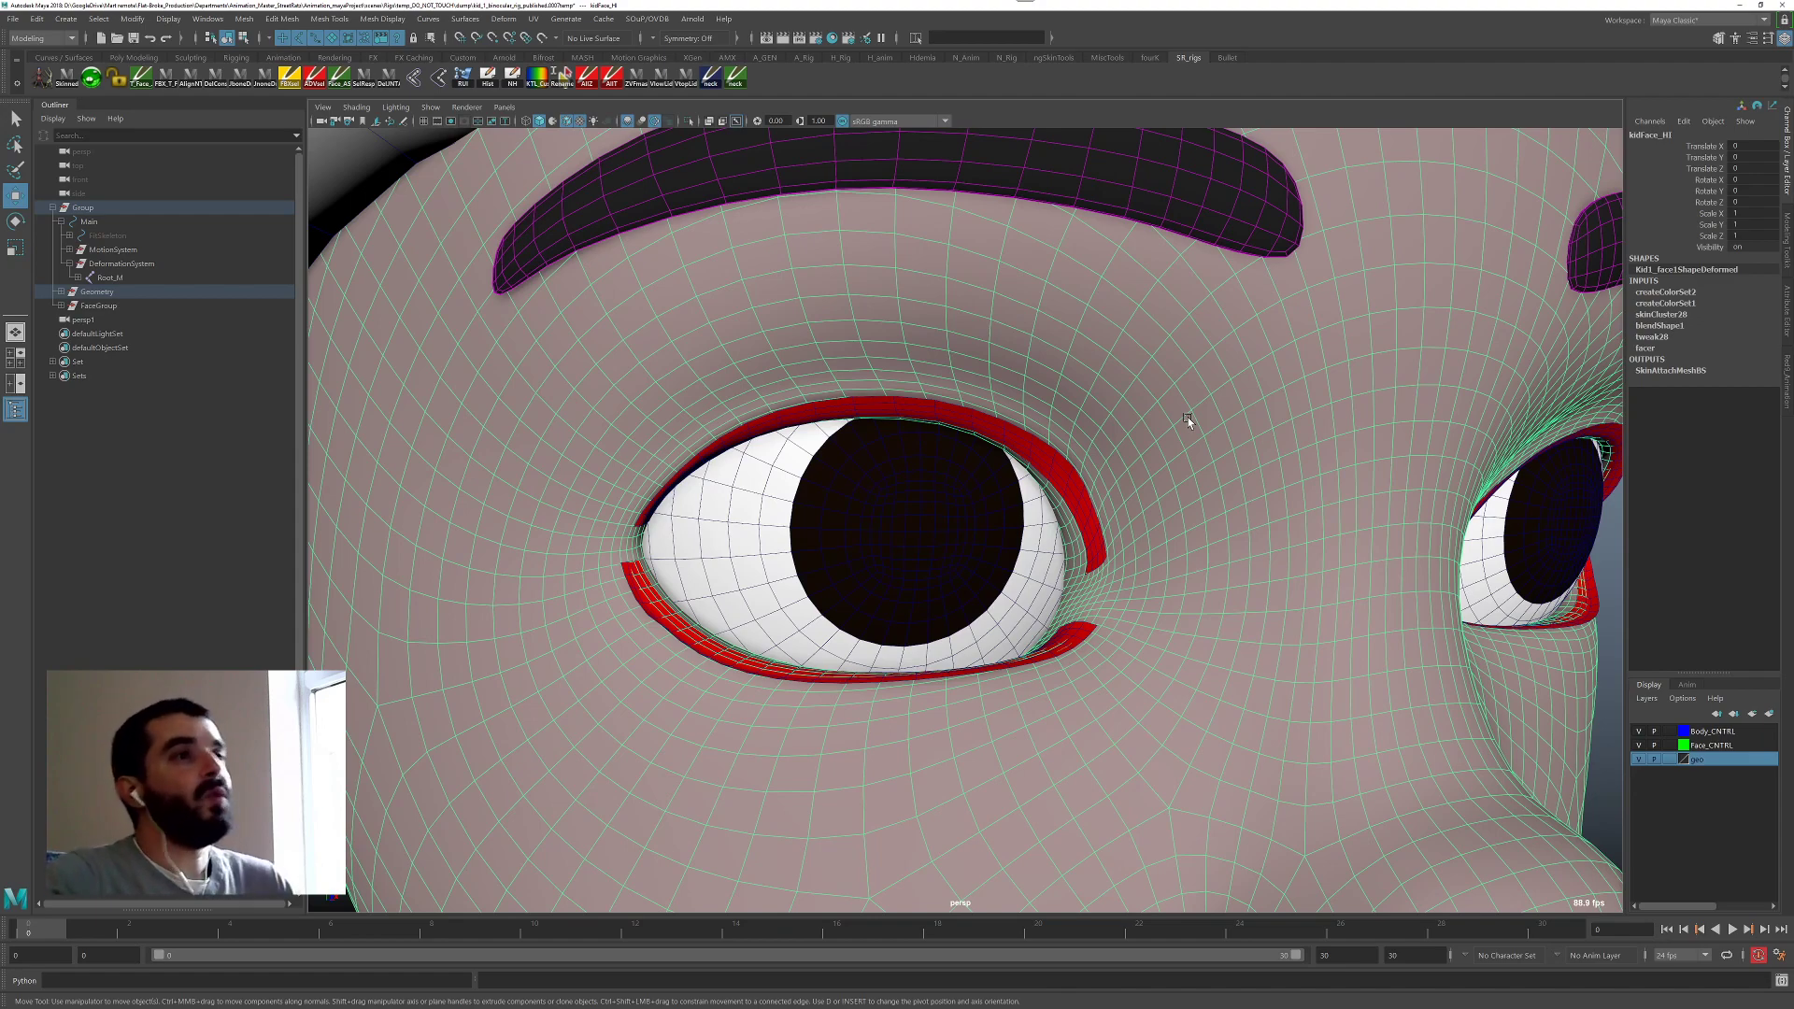
# Select the upper eyelash mesh and play the blink animation to check how the lashes behave with the eyelids.
pyautogui.click(1061, 482)
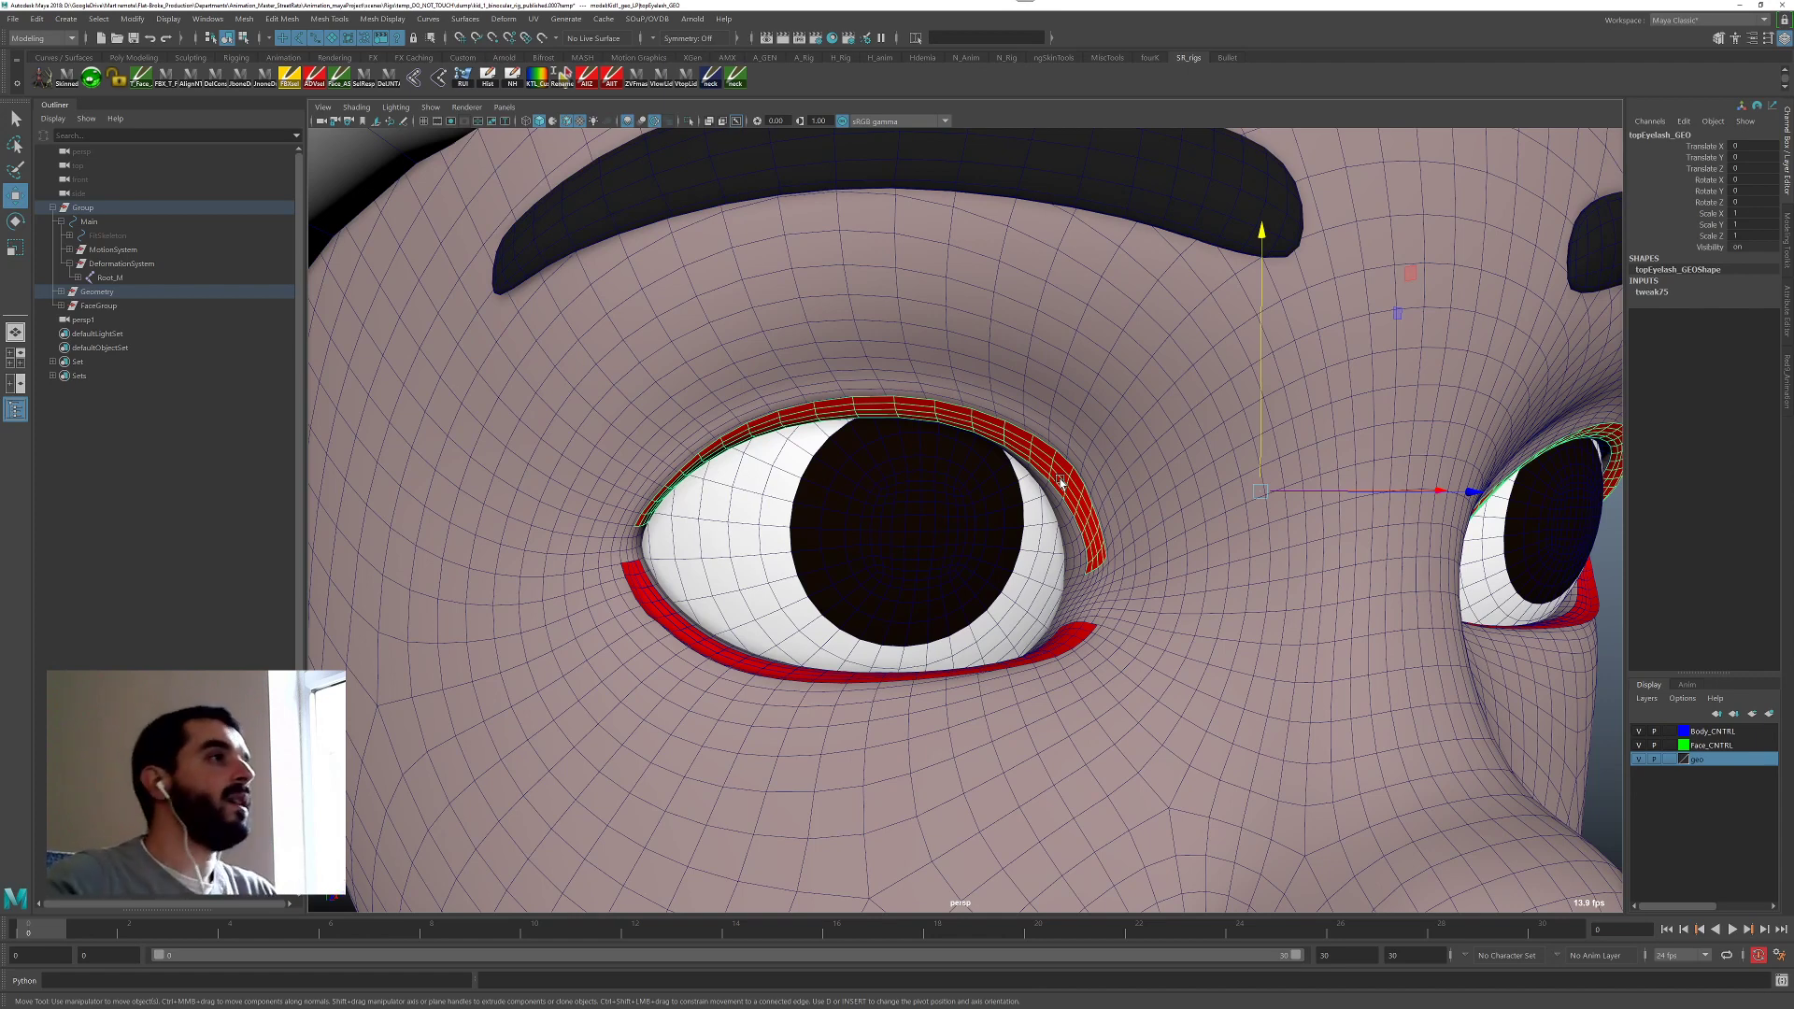
pyautogui.keyDown('alt'); pyautogui.moveTo(1123, 450); pyautogui.dragTo(1073, 474, button='middle'); pyautogui.keyUp('alt')
pyautogui.keyDown('alt'); pyautogui.moveTo(1073, 468); pyautogui.dragTo(1022, 466, button='right'); pyautogui.keyUp('alt')
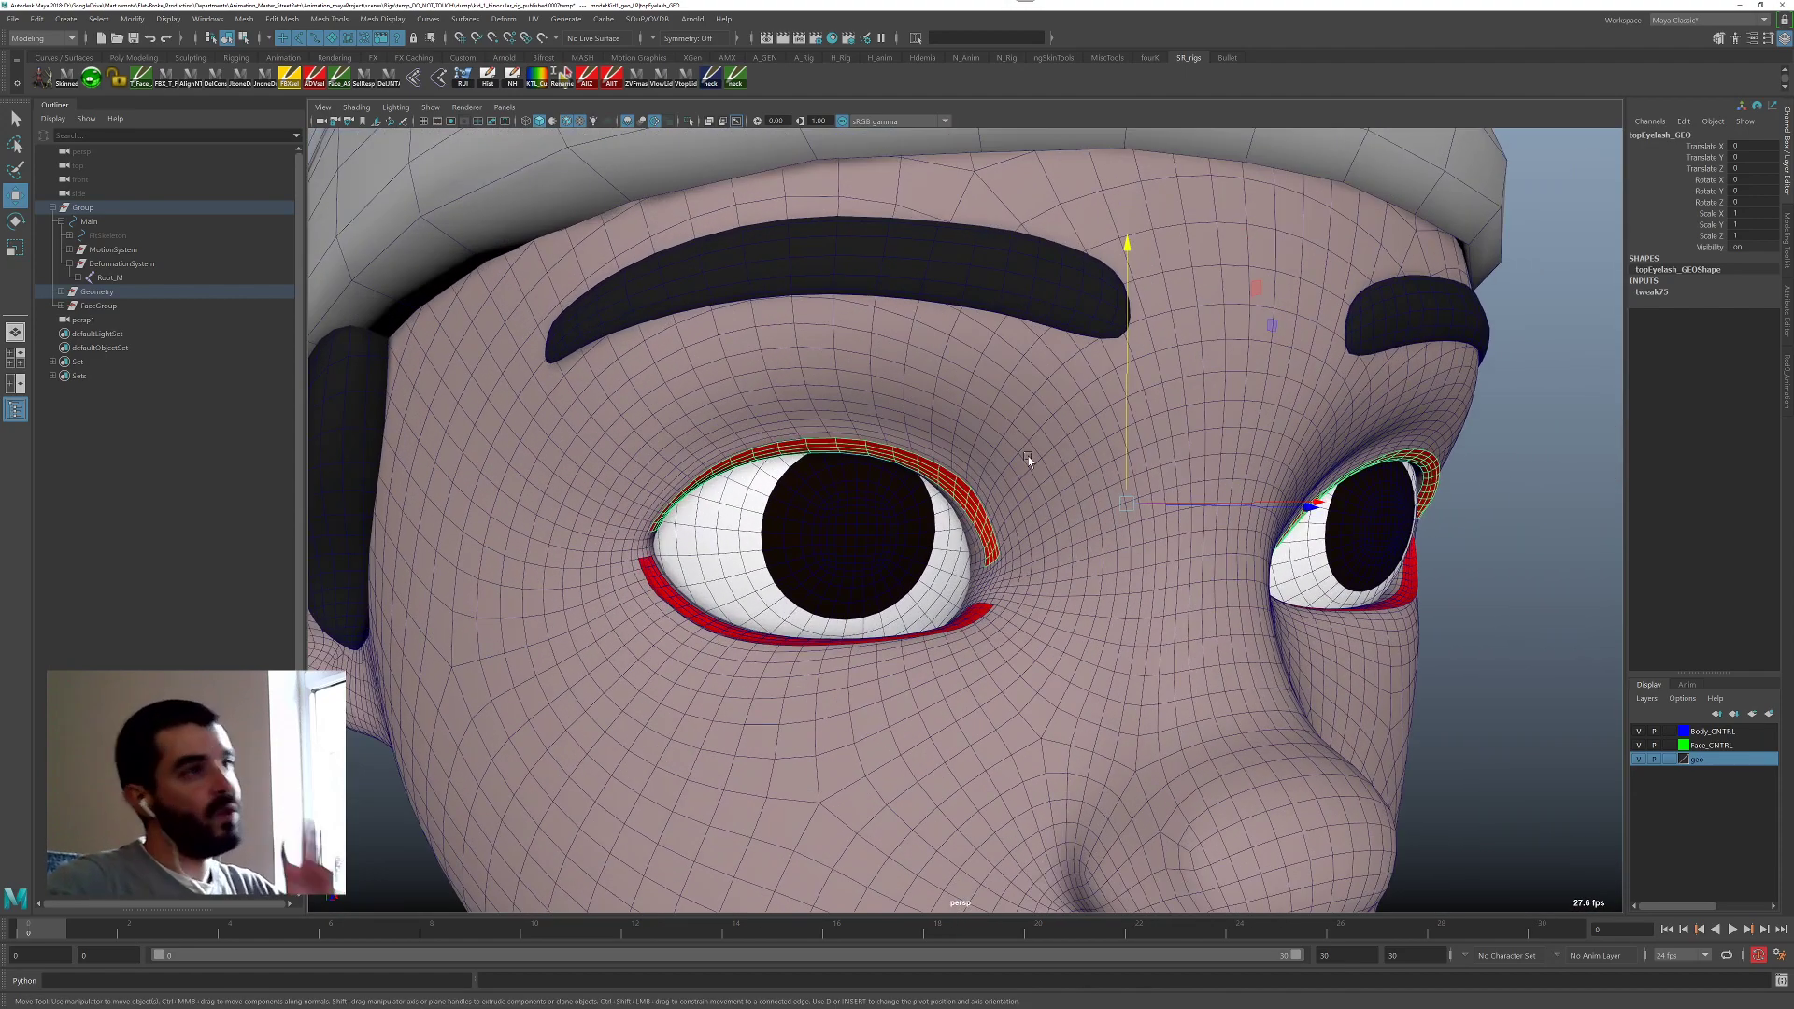
pyautogui.click(82, 929)
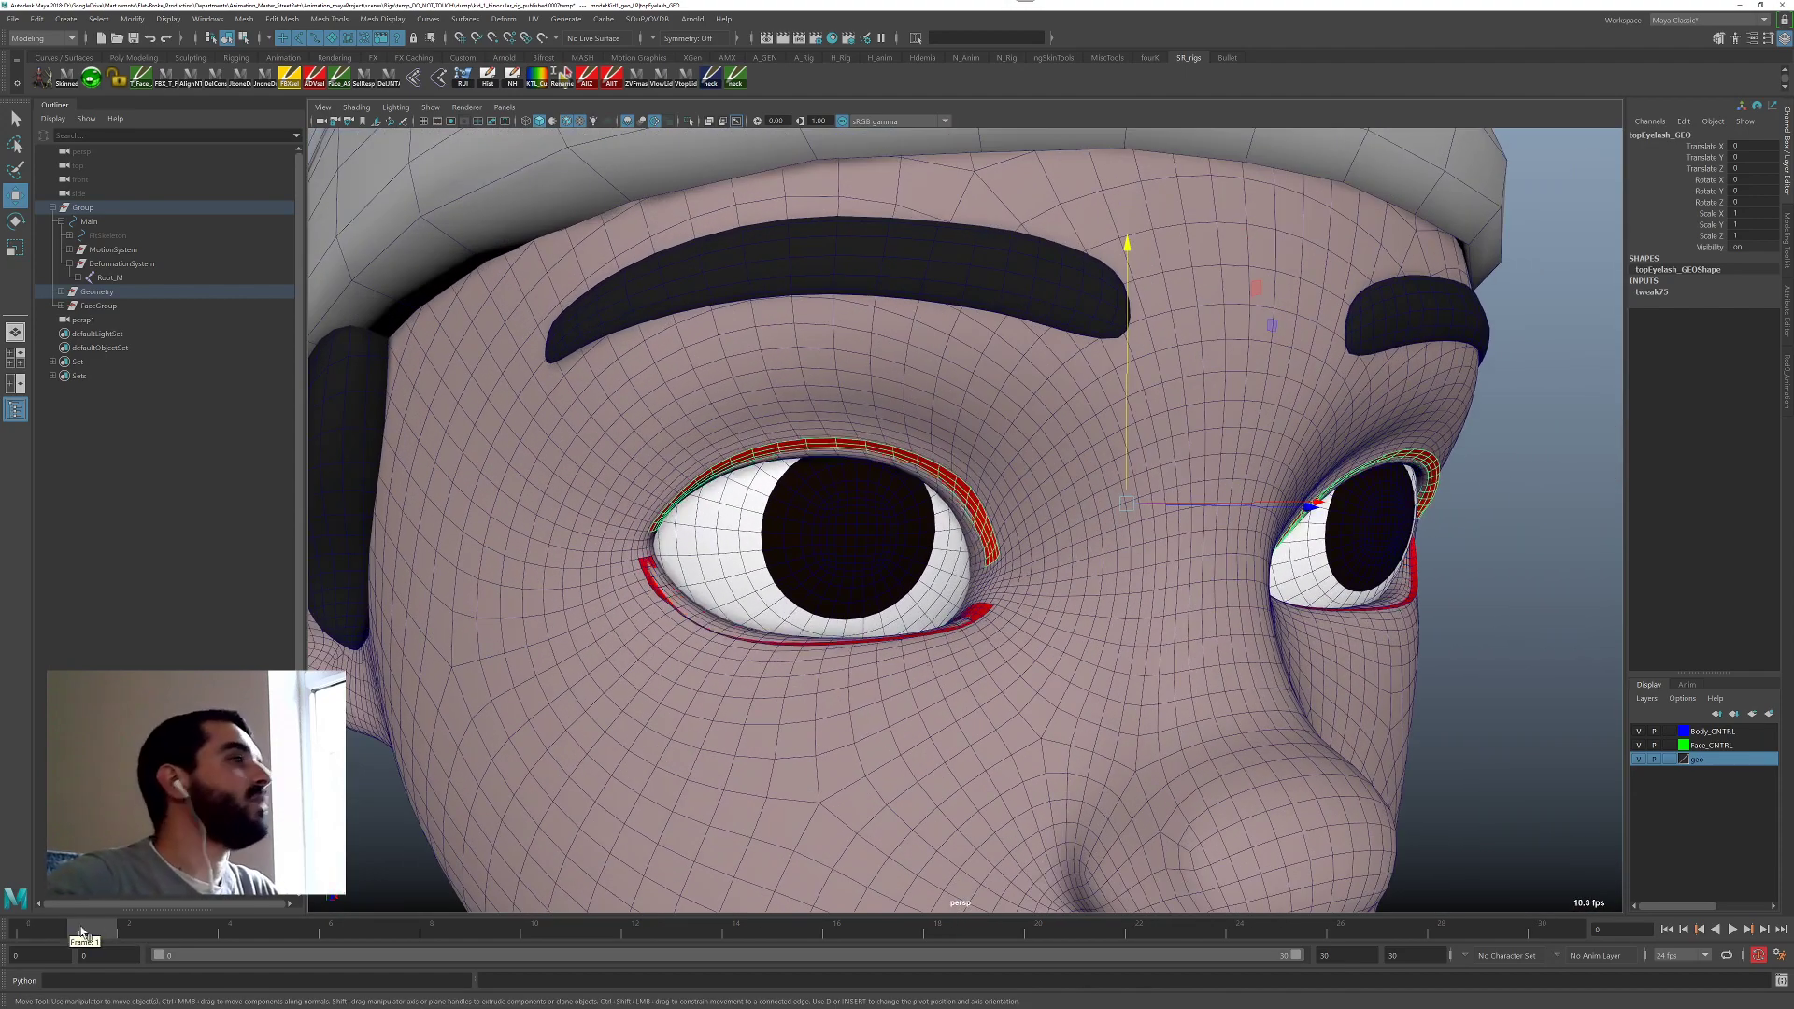
pyautogui.hotkey('alt', 'v')
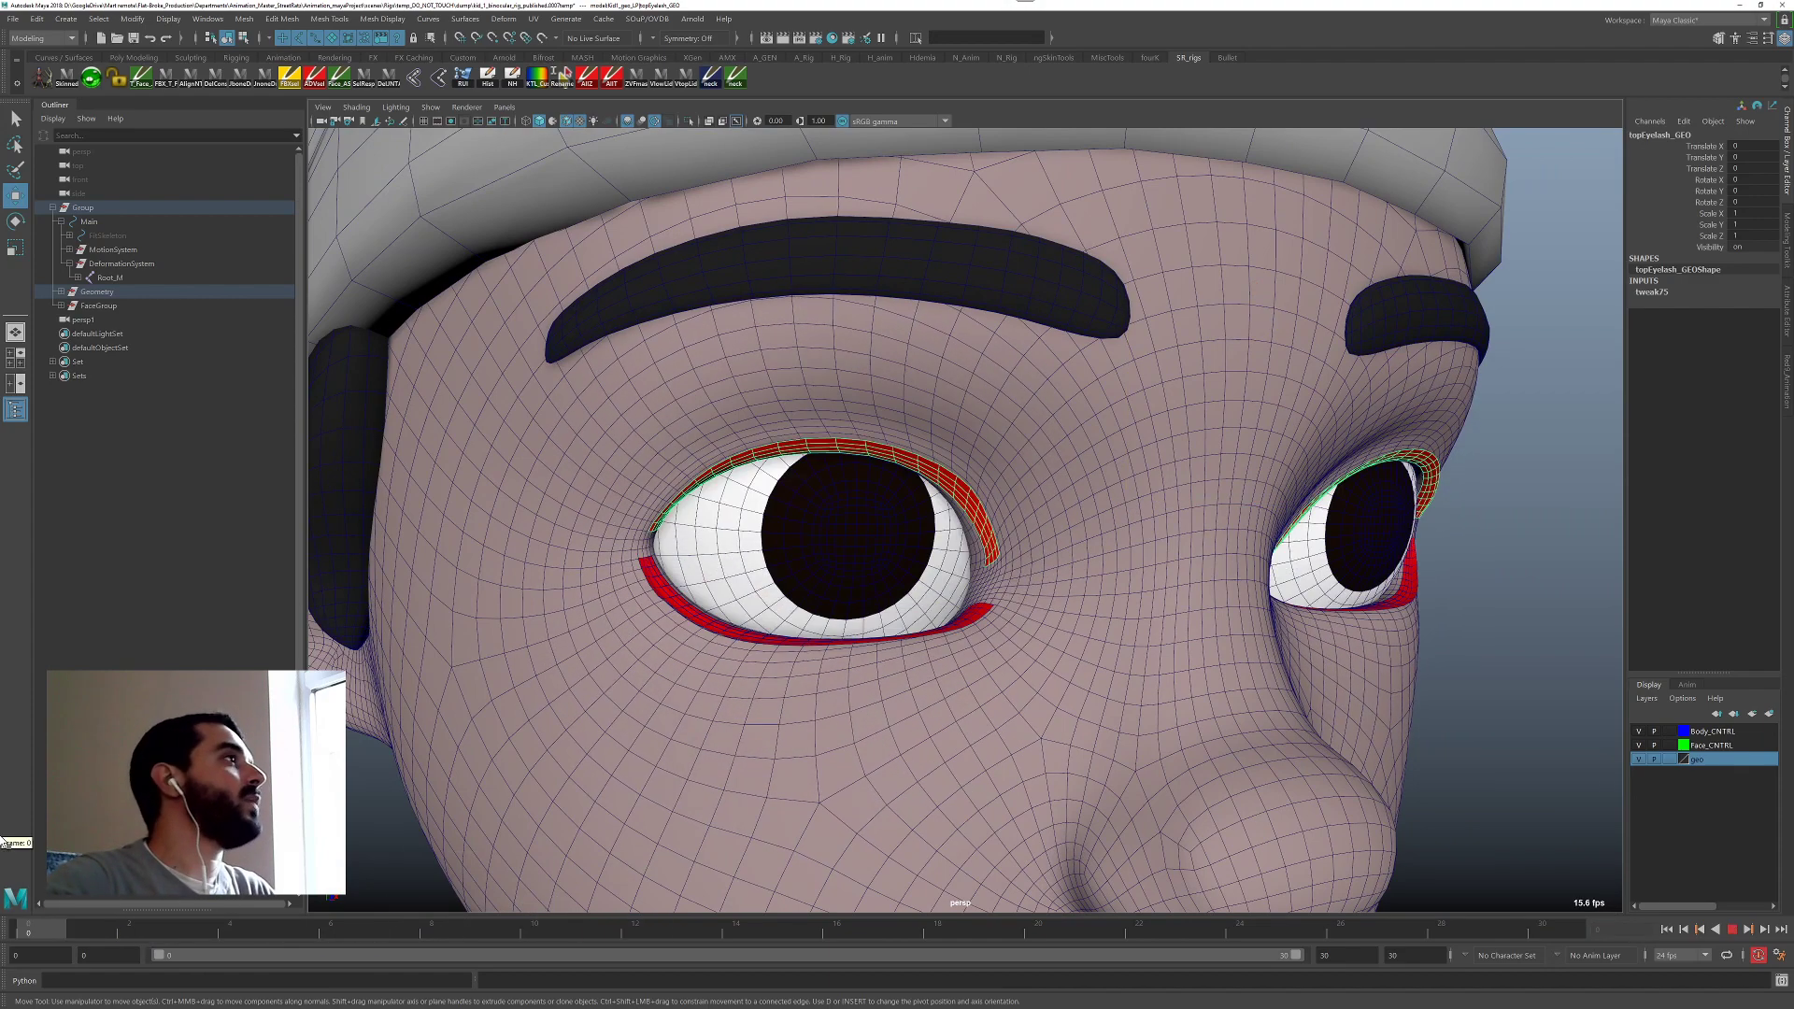
pyautogui.hotkey('alt', 'v')
# Show the joints in the viewport and play the blink to examine how they drive the eyelids.
pyautogui.click(431, 106)
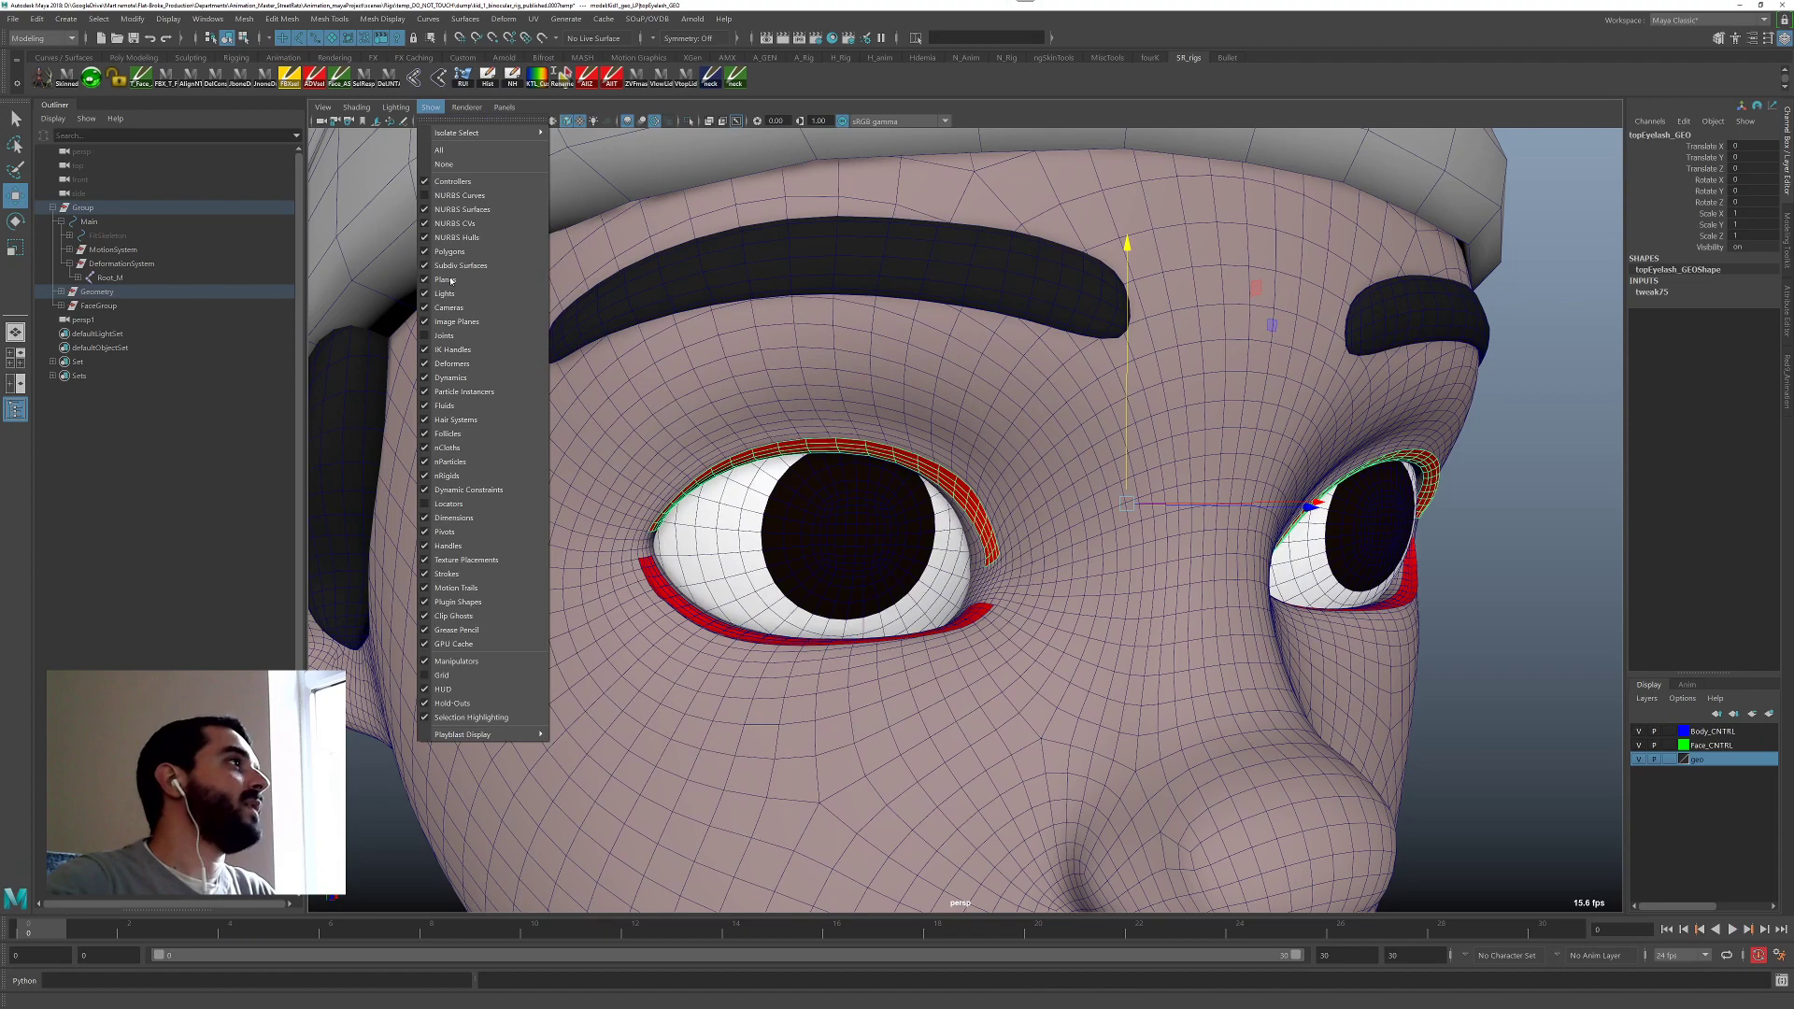
pyautogui.click(467, 335)
pyautogui.hotkey('alt', 'v')
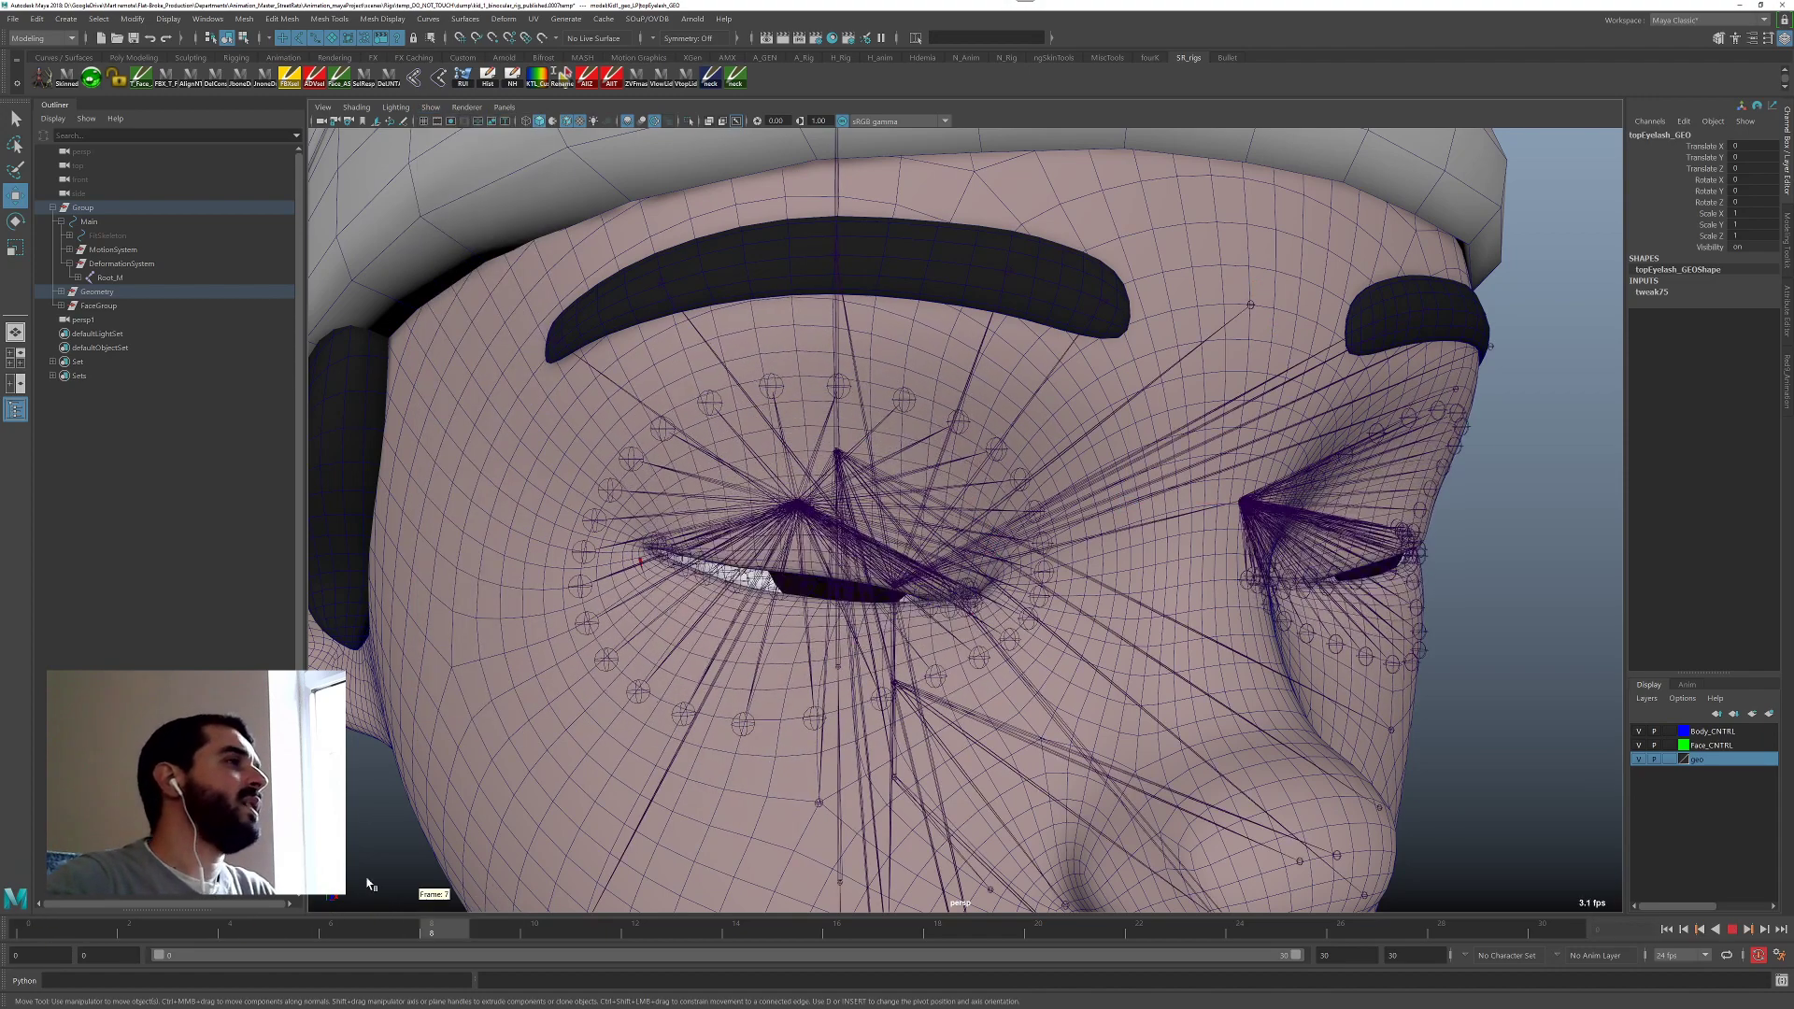
pyautogui.hotkey('alt', 'v')
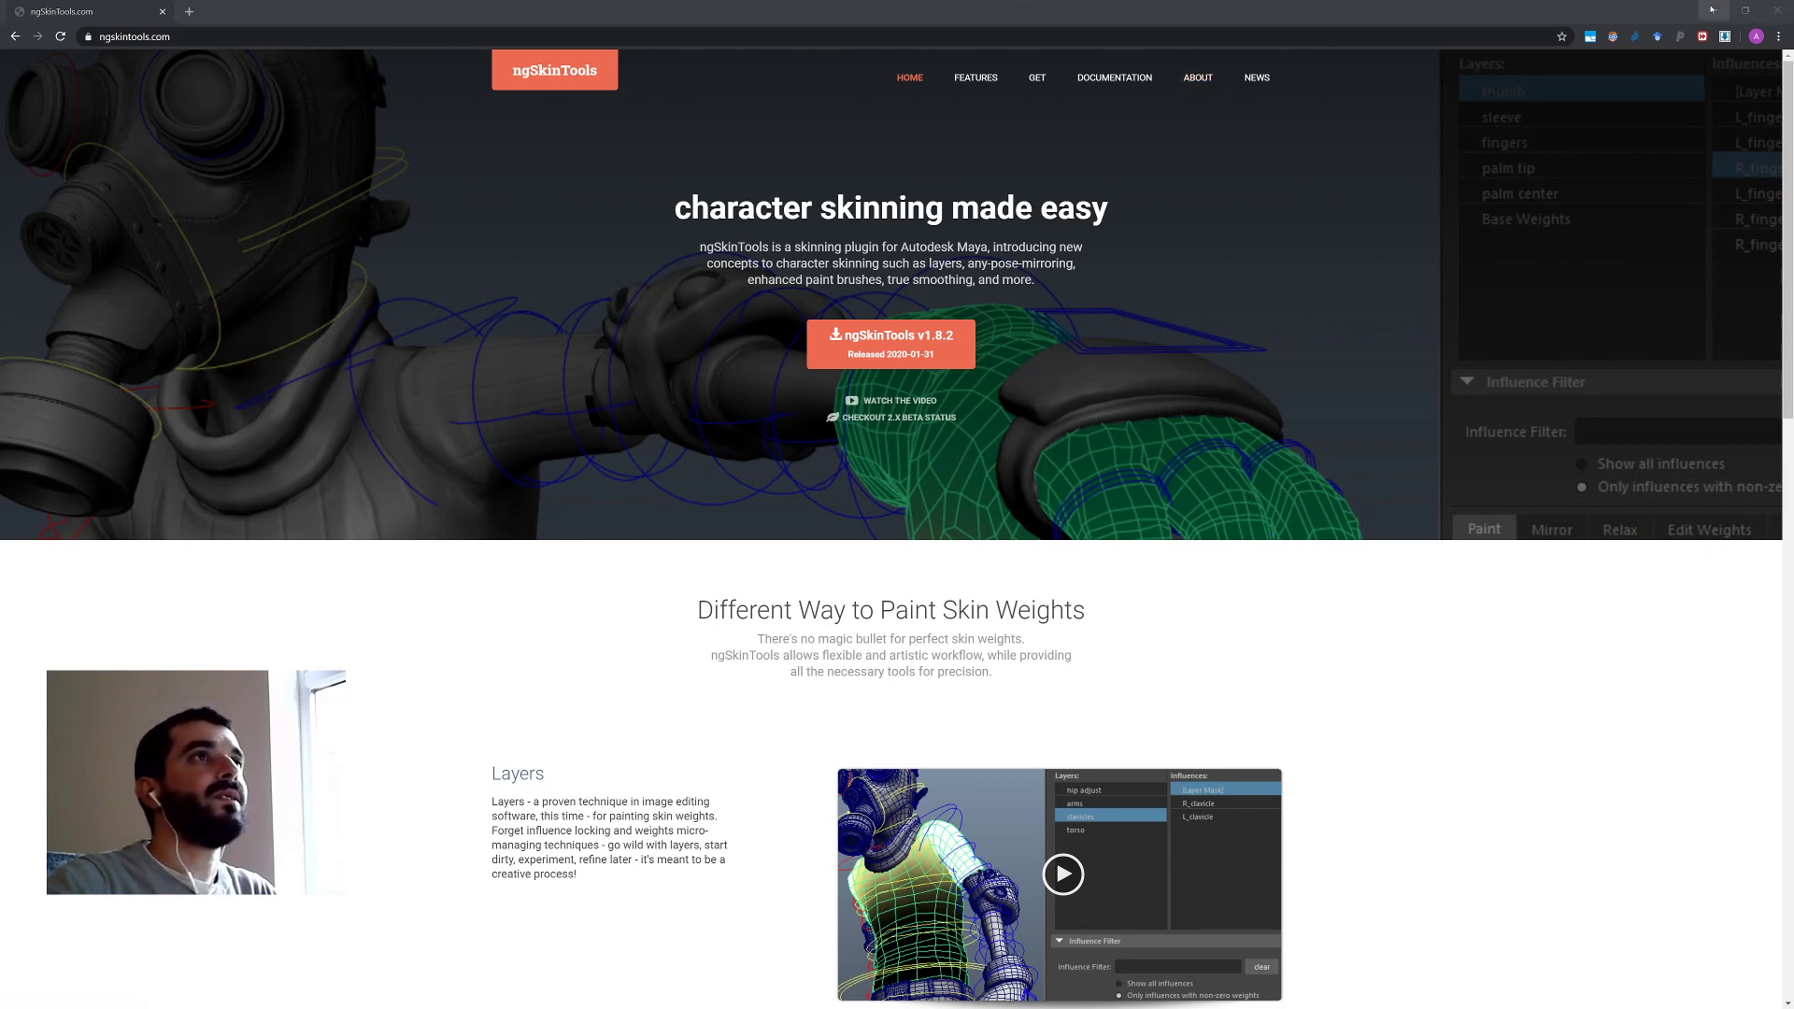
# Close the browser page, open ngSkinTools in Maya, and resize its window so the eye stays visible beside it.
pyautogui.click(1774, 11)
pyautogui.scroll(3, 680, 455)
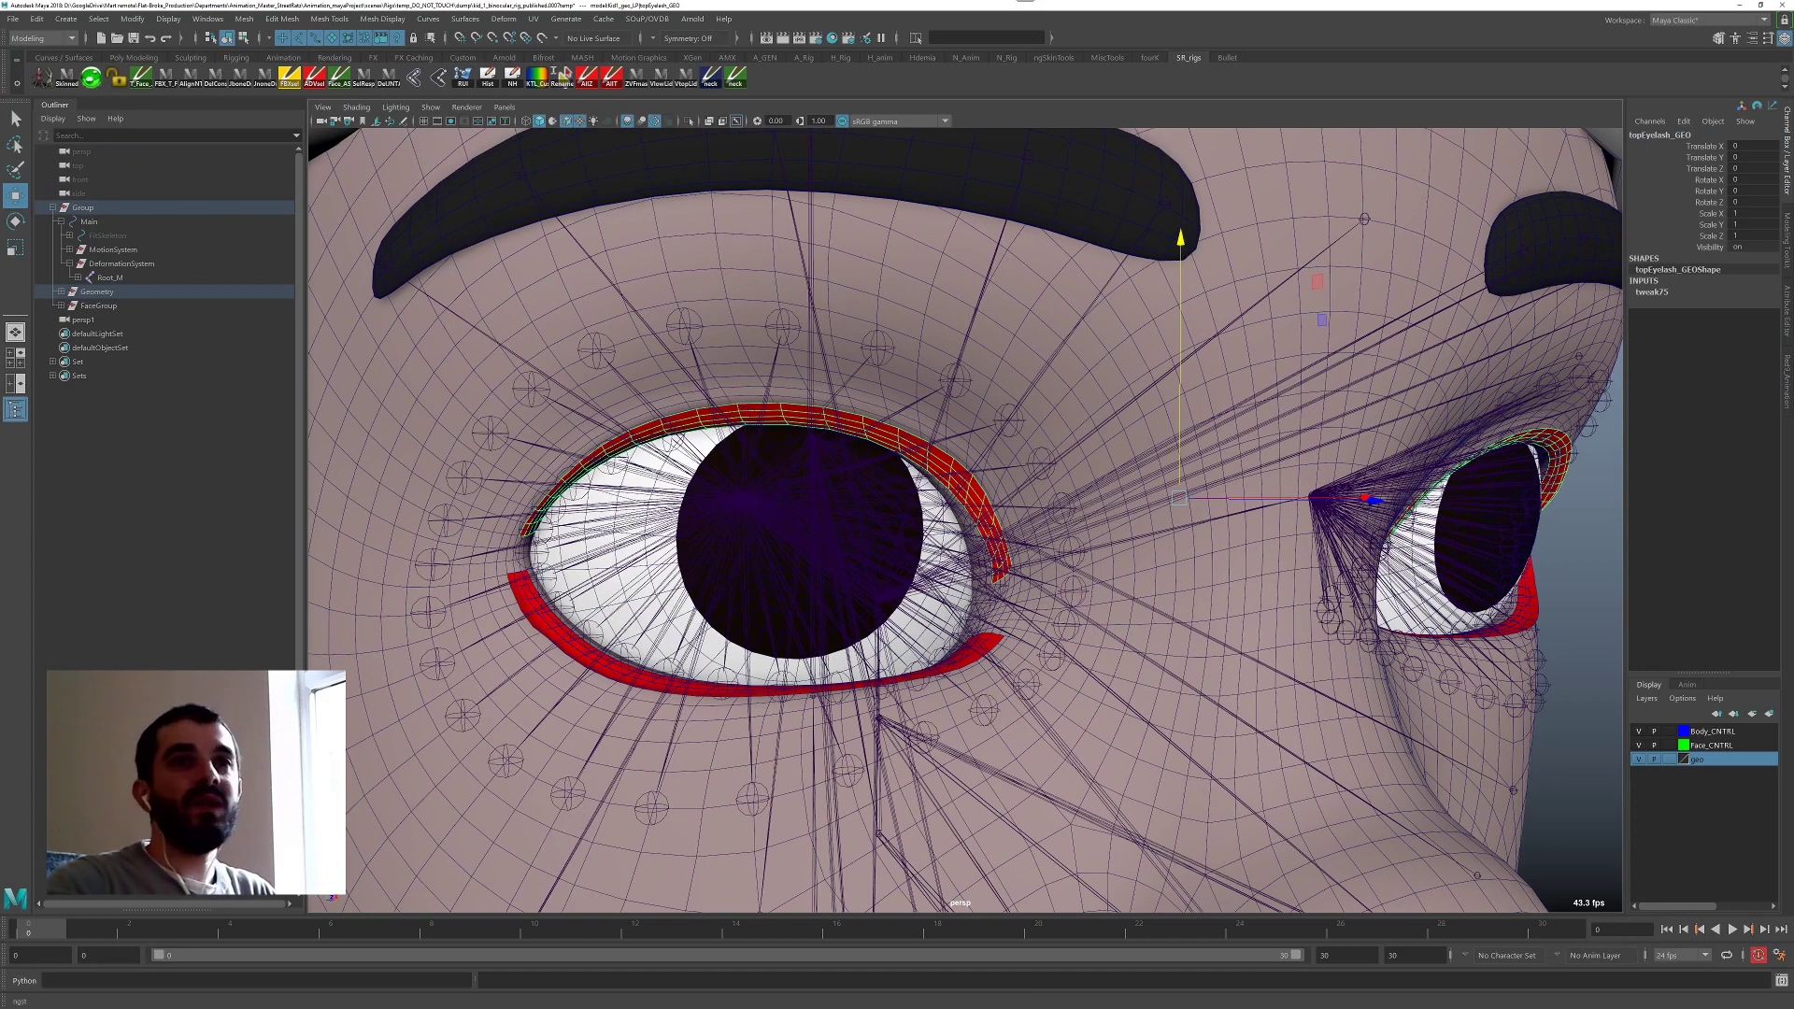
pyautogui.click(91, 78)
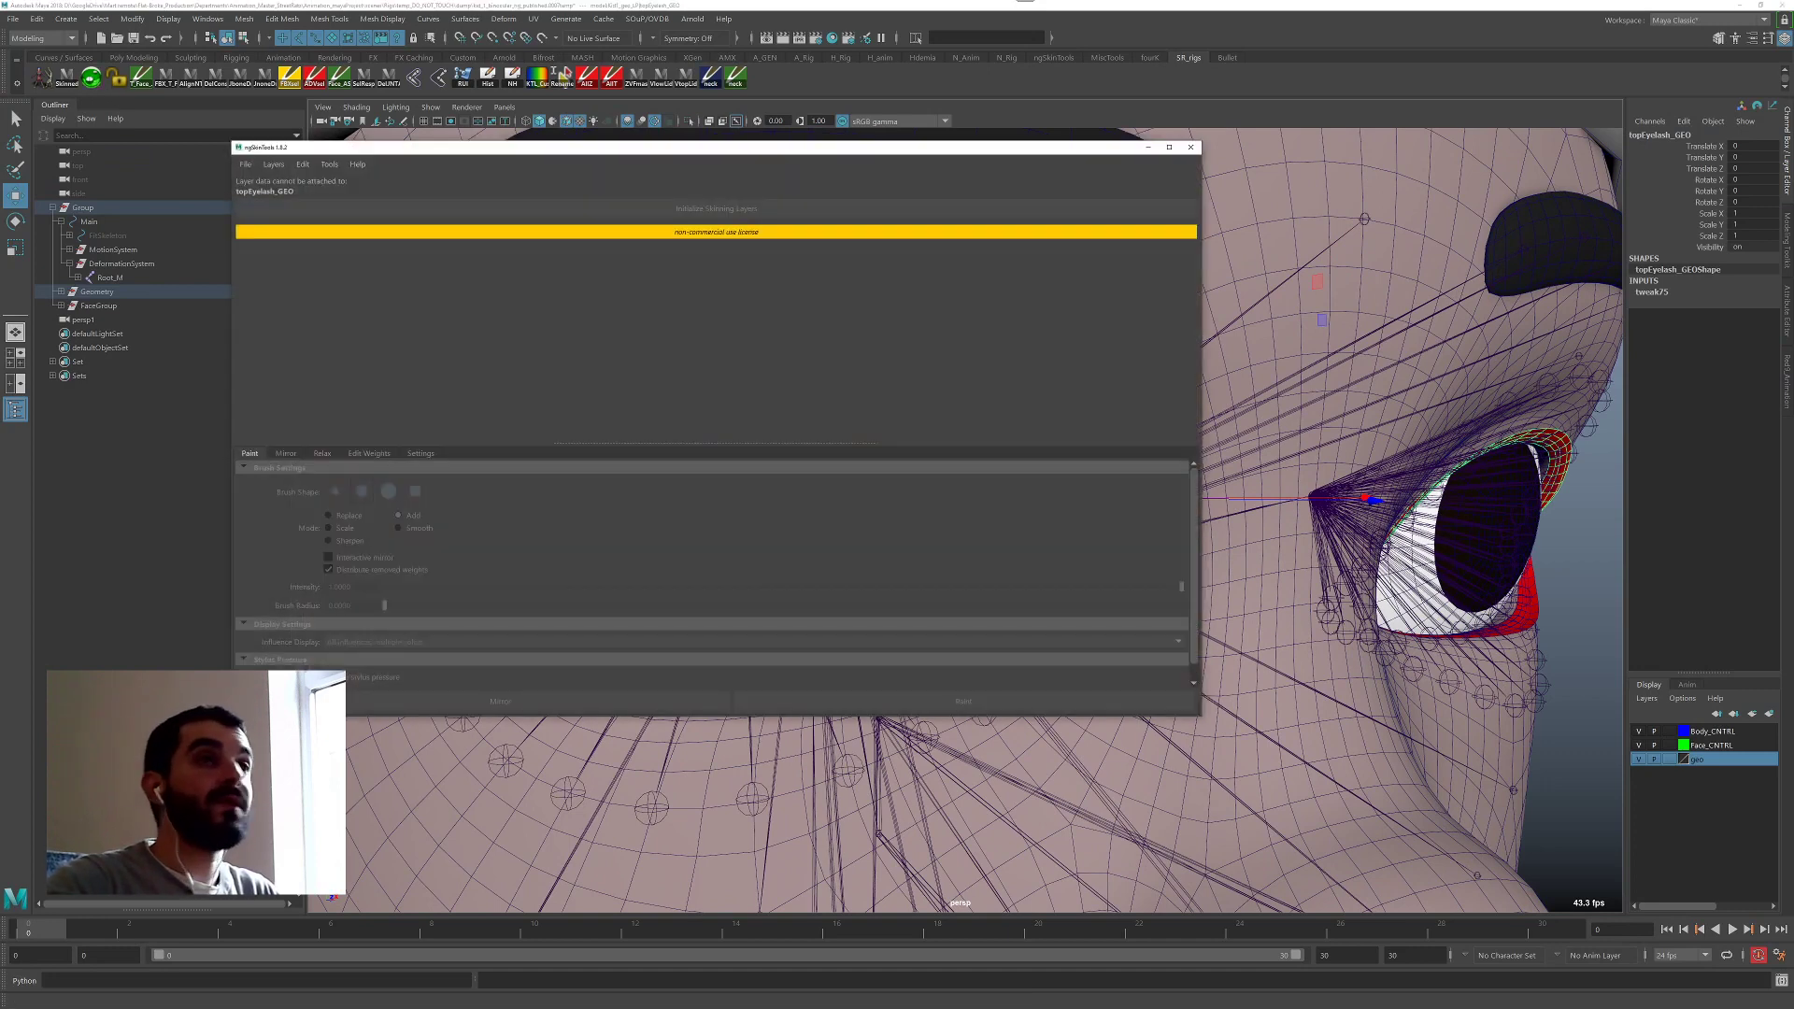
pyautogui.moveTo(786, 150); pyautogui.dragTo(1313, 142)
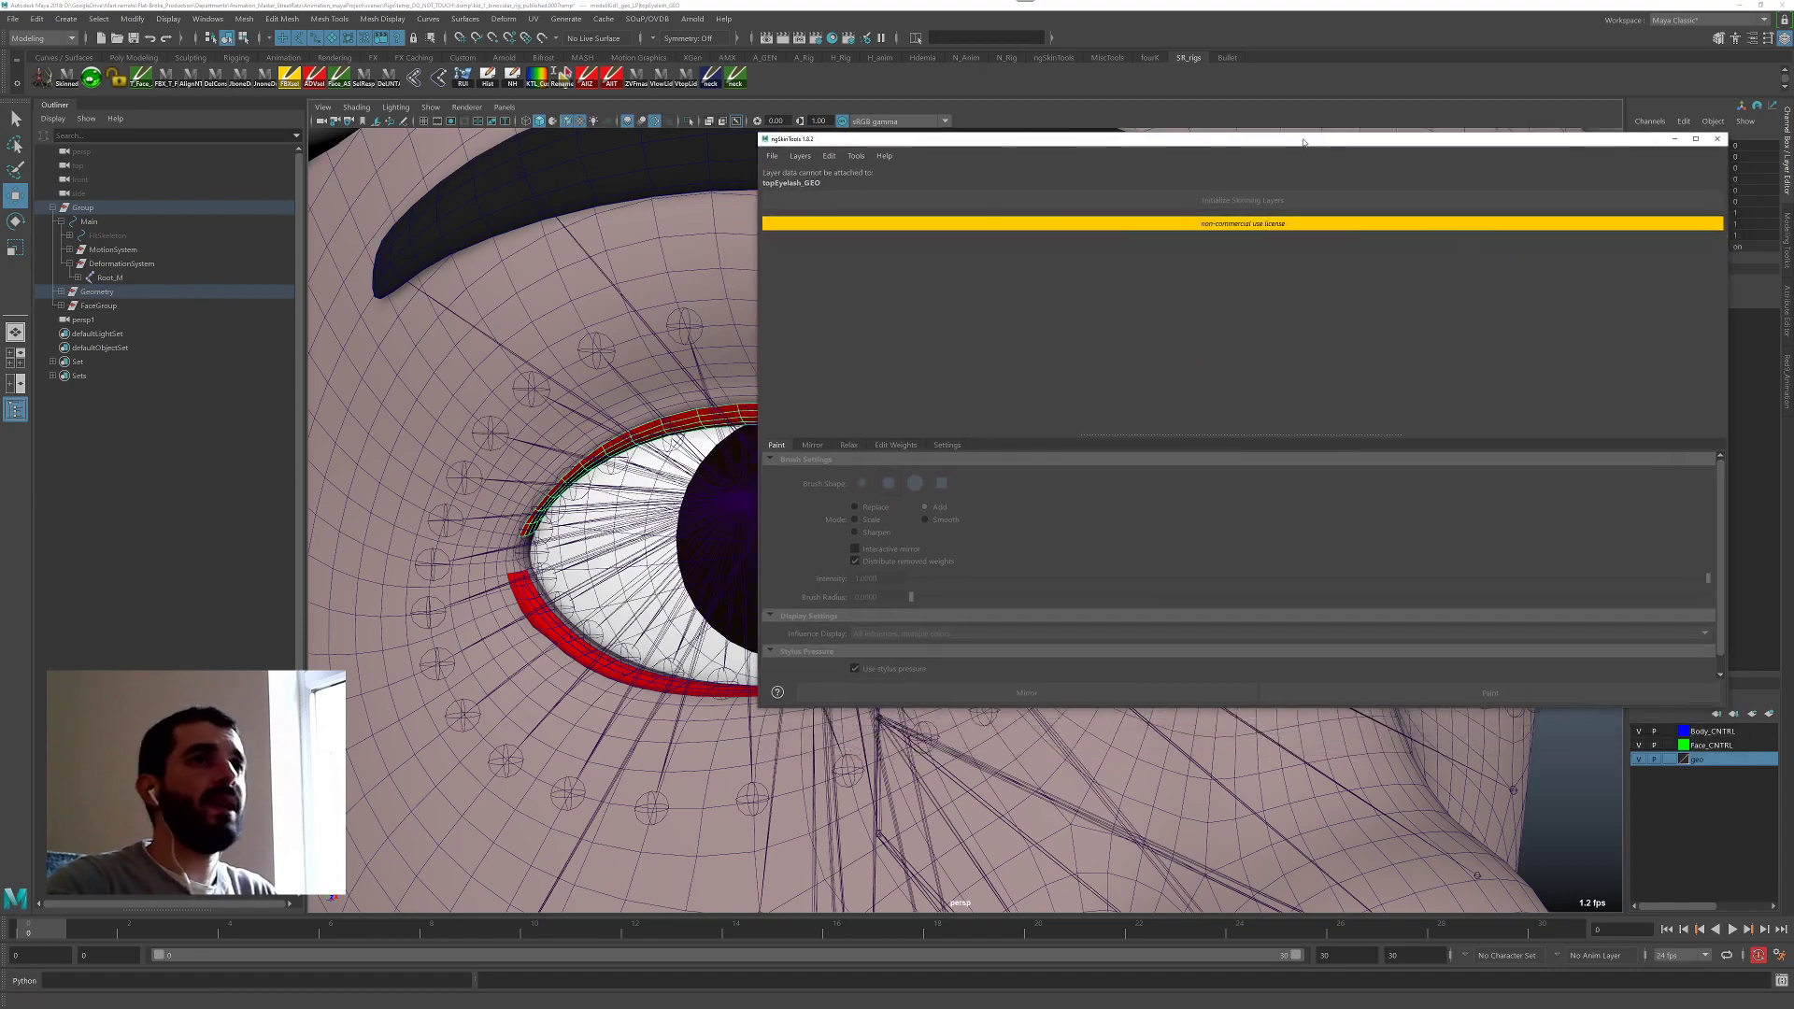
pyautogui.moveTo(759, 187); pyautogui.dragTo(1046, 201)
pyautogui.keyDown('alt'); pyautogui.moveTo(798, 361); pyautogui.dragTo(763, 334, button='right'); pyautogui.keyUp('alt')
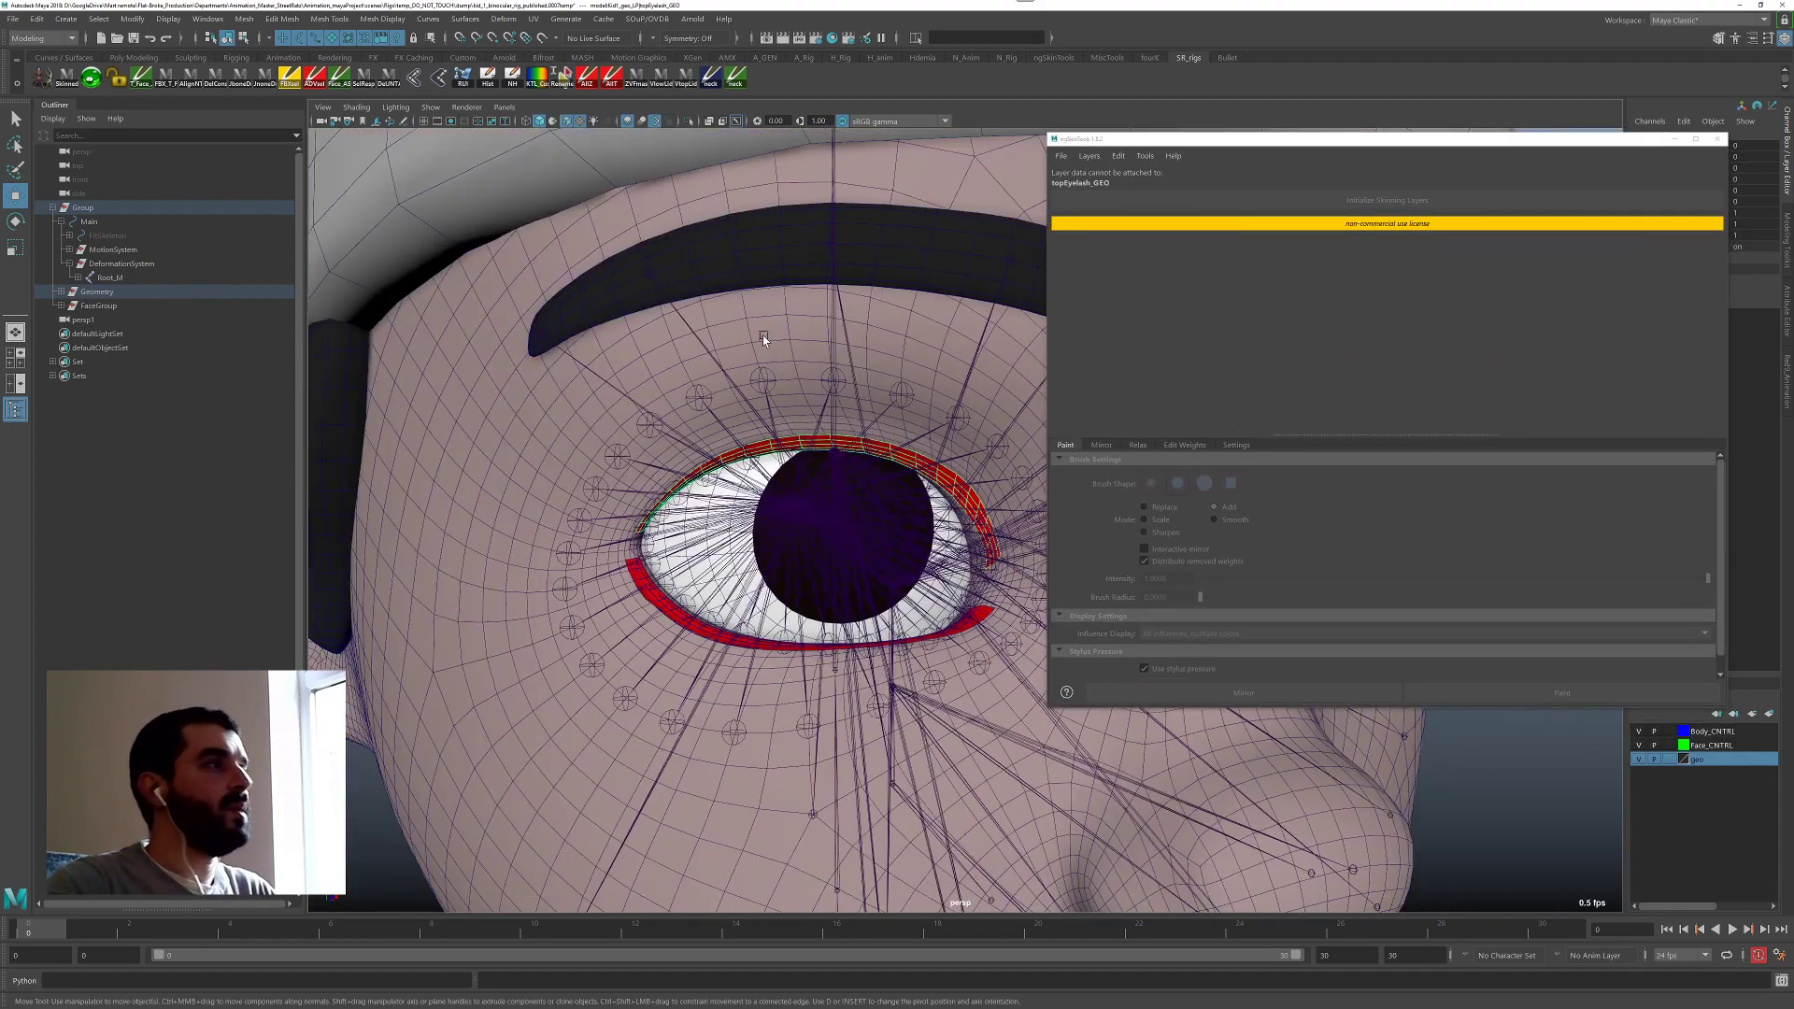
pyautogui.keyDown('alt'); pyautogui.moveTo(762, 335); pyautogui.dragTo(393, 312); pyautogui.keyUp('alt')
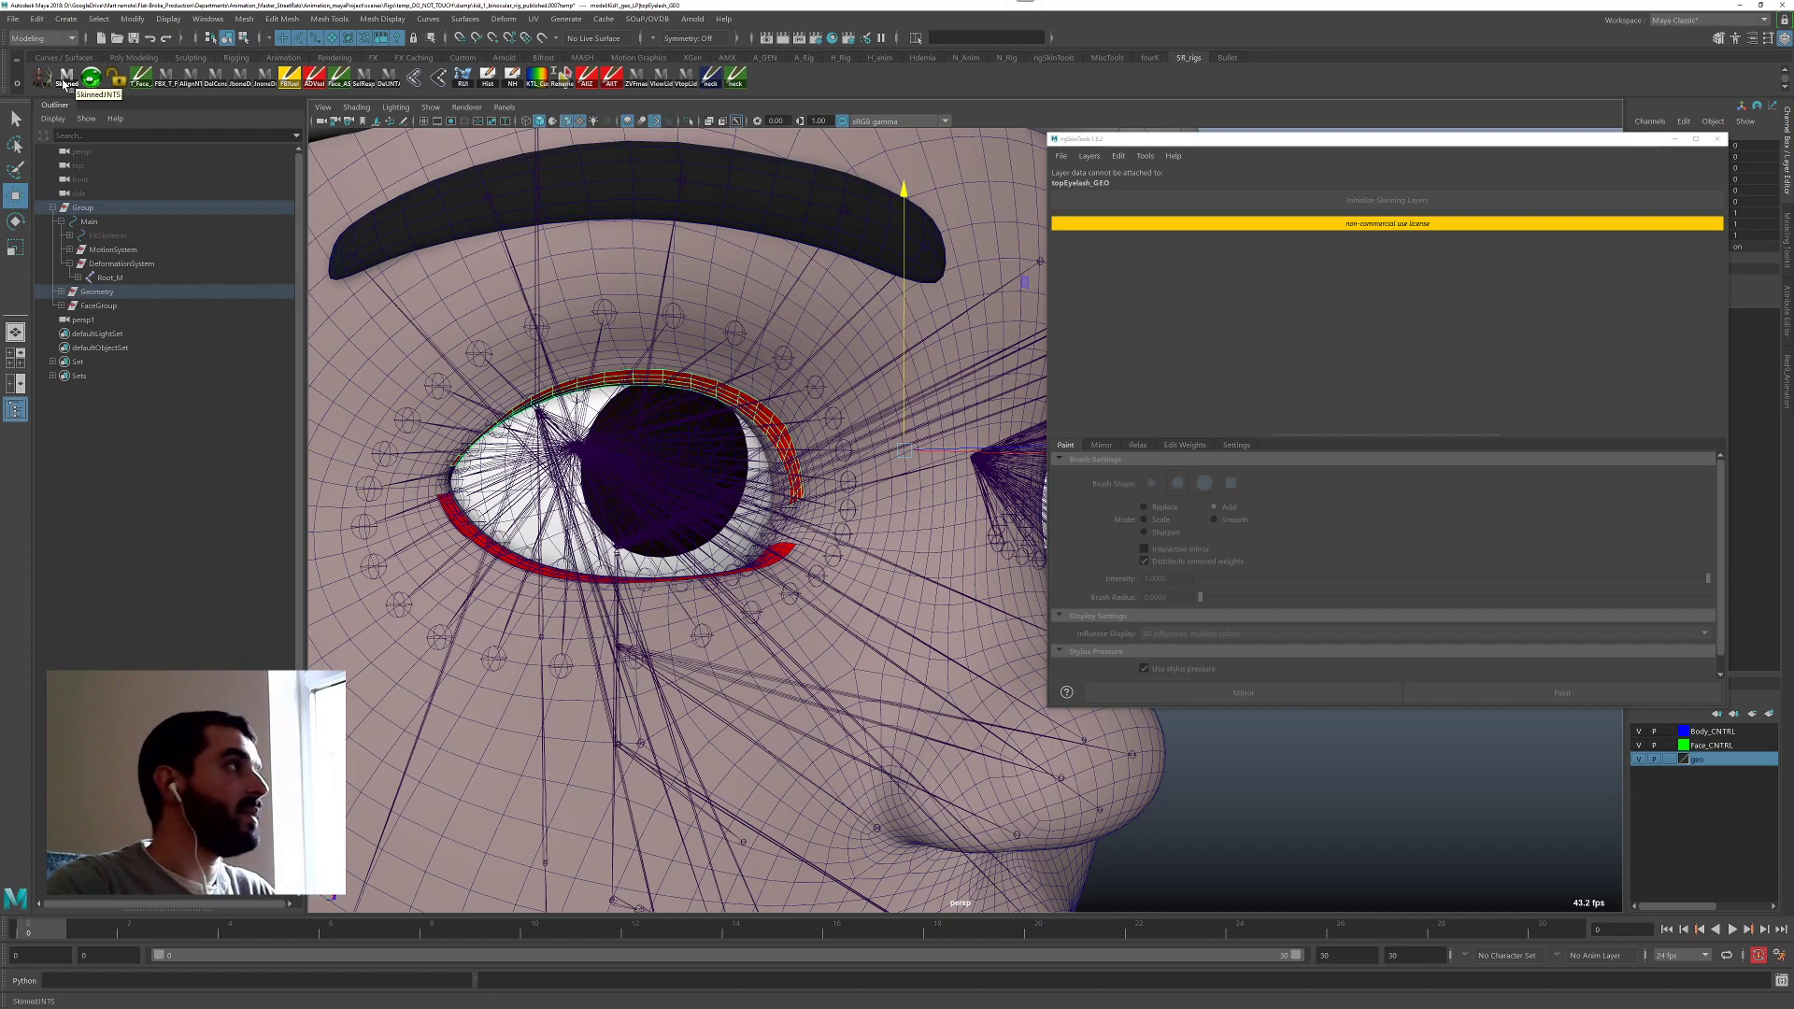
# Check the ngSkinTools layer data of the face mesh and of the upper eyelash mesh.
pyautogui.scroll(-5, 480, 452)
pyautogui.keyDown('alt'); pyautogui.moveTo(608, 510); pyautogui.dragTo(575, 489); pyautogui.keyUp('alt')
pyautogui.press('q')
pyautogui.click(553, 463)
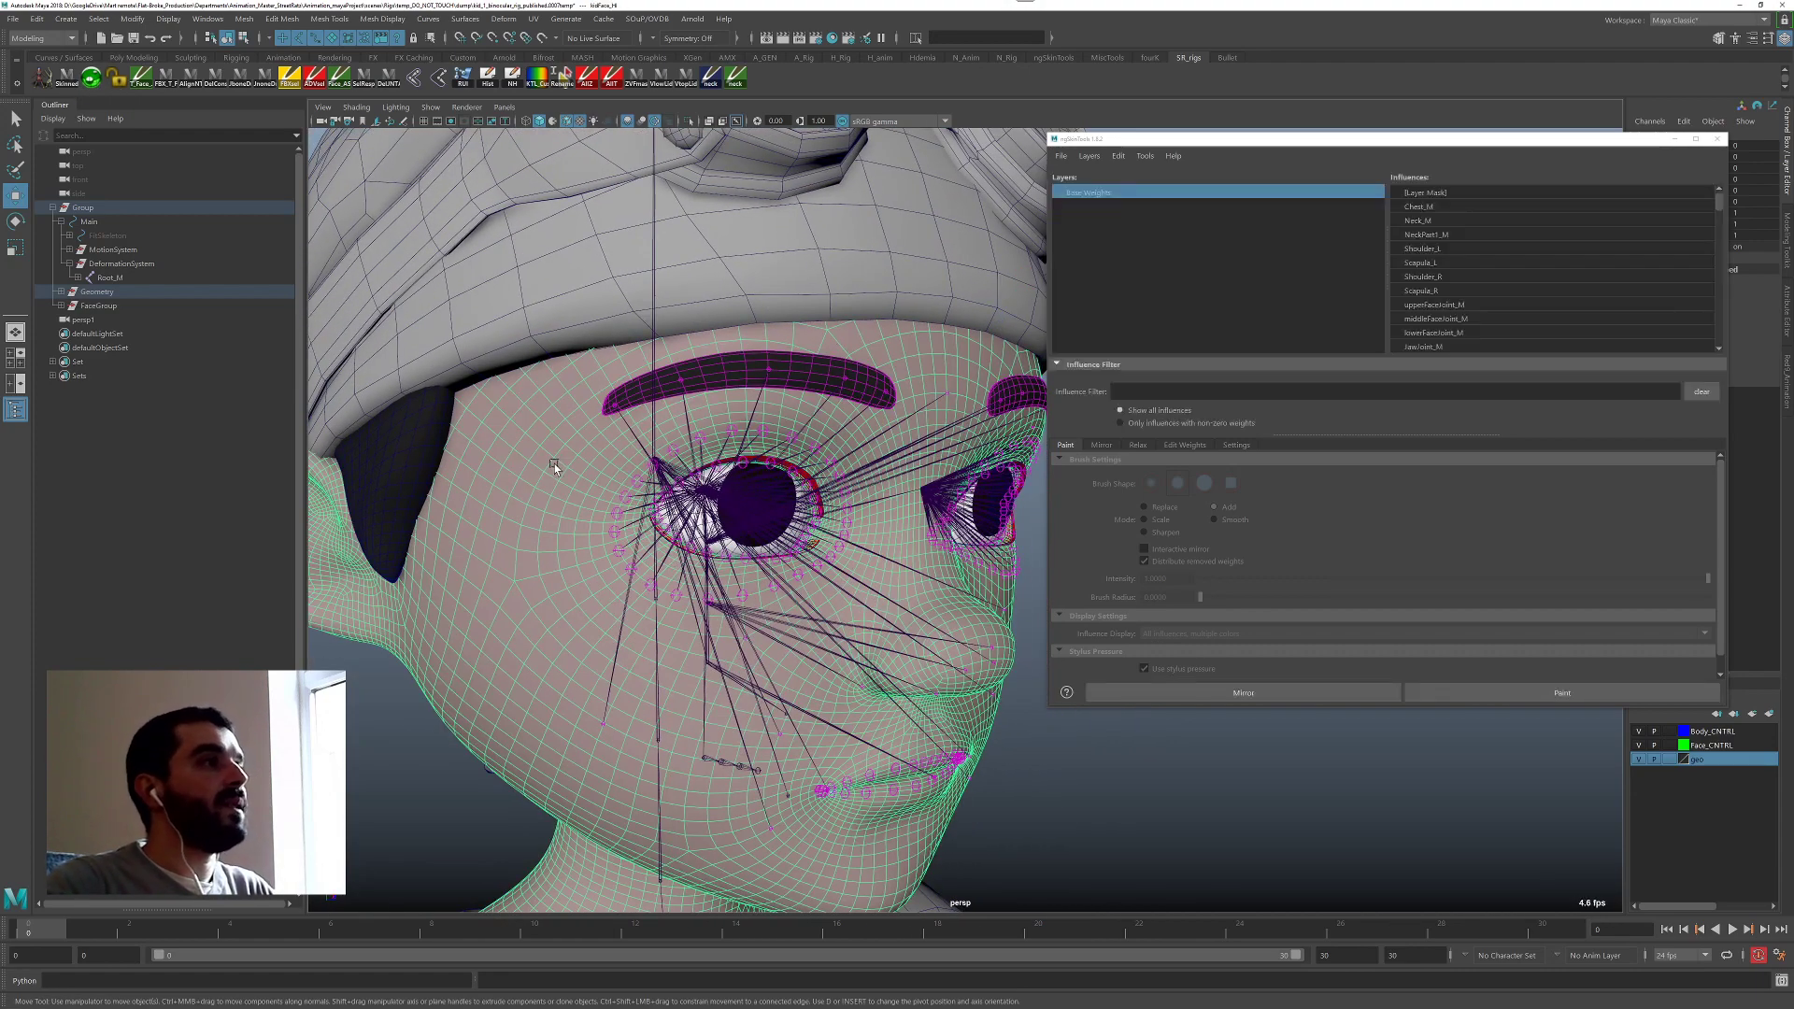
pyautogui.scroll(4, 554, 463)
pyautogui.click(715, 454)
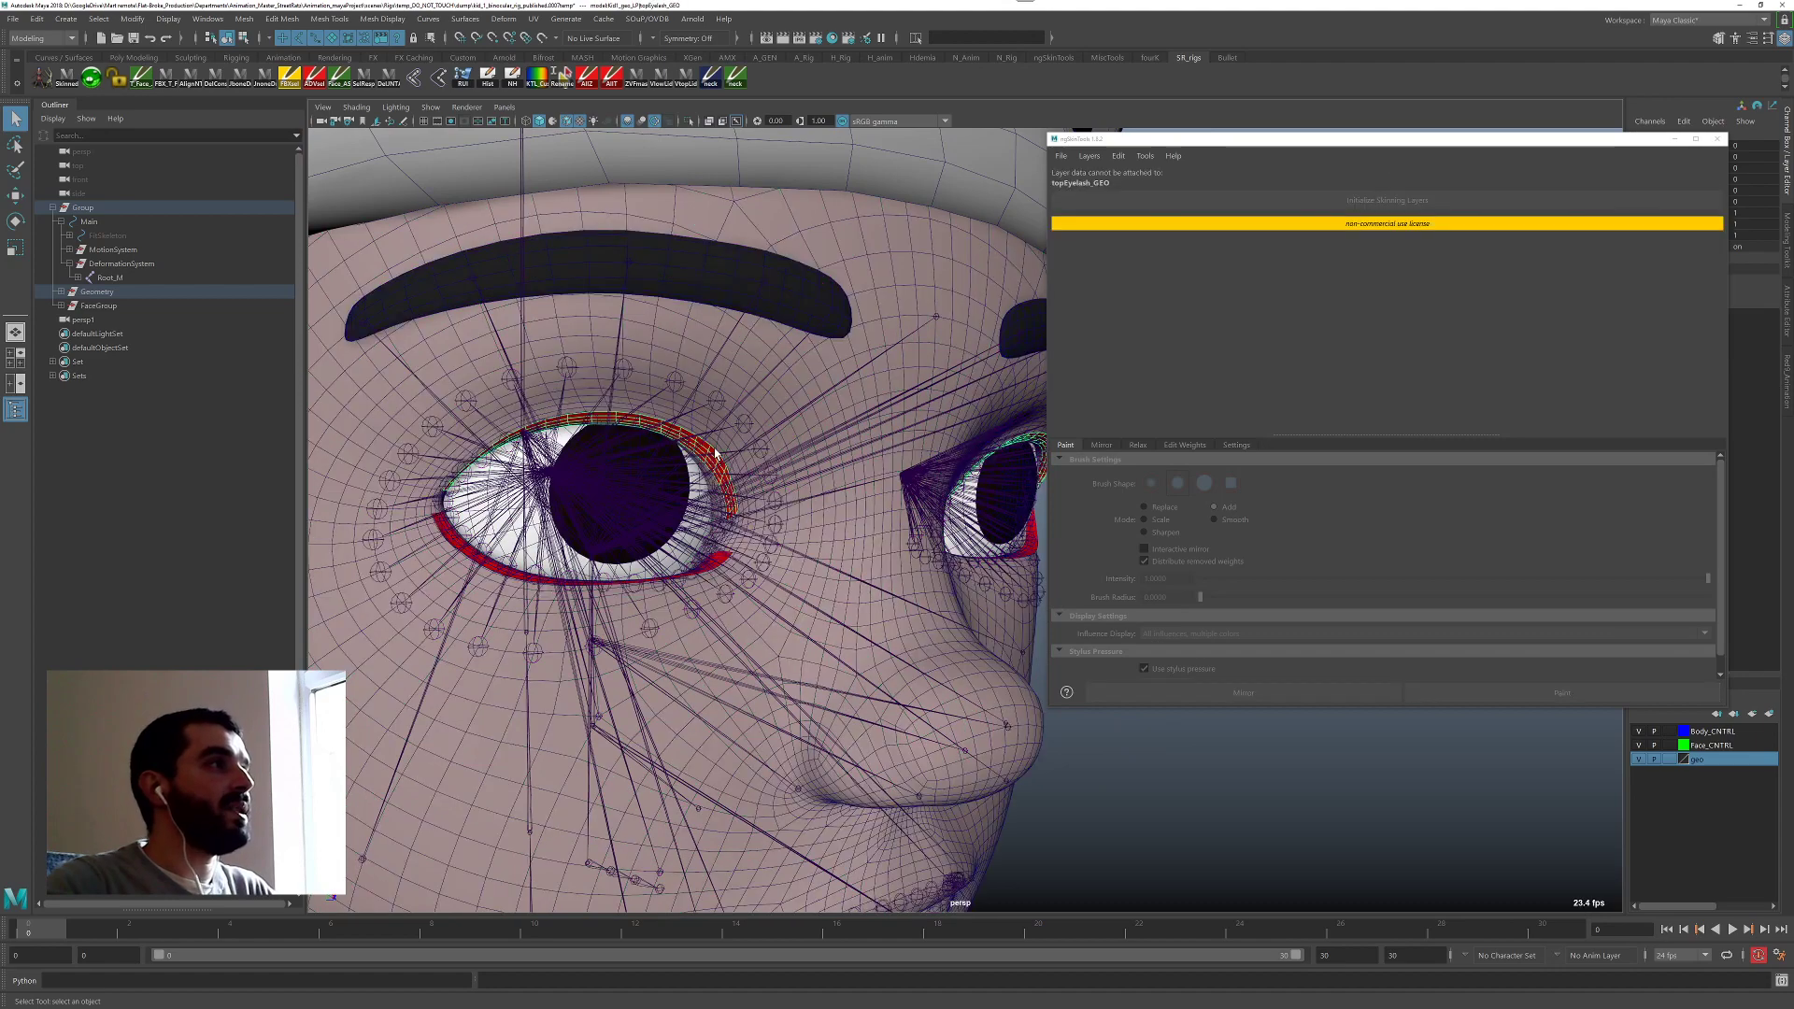
pyautogui.scroll(-2, 739, 484)
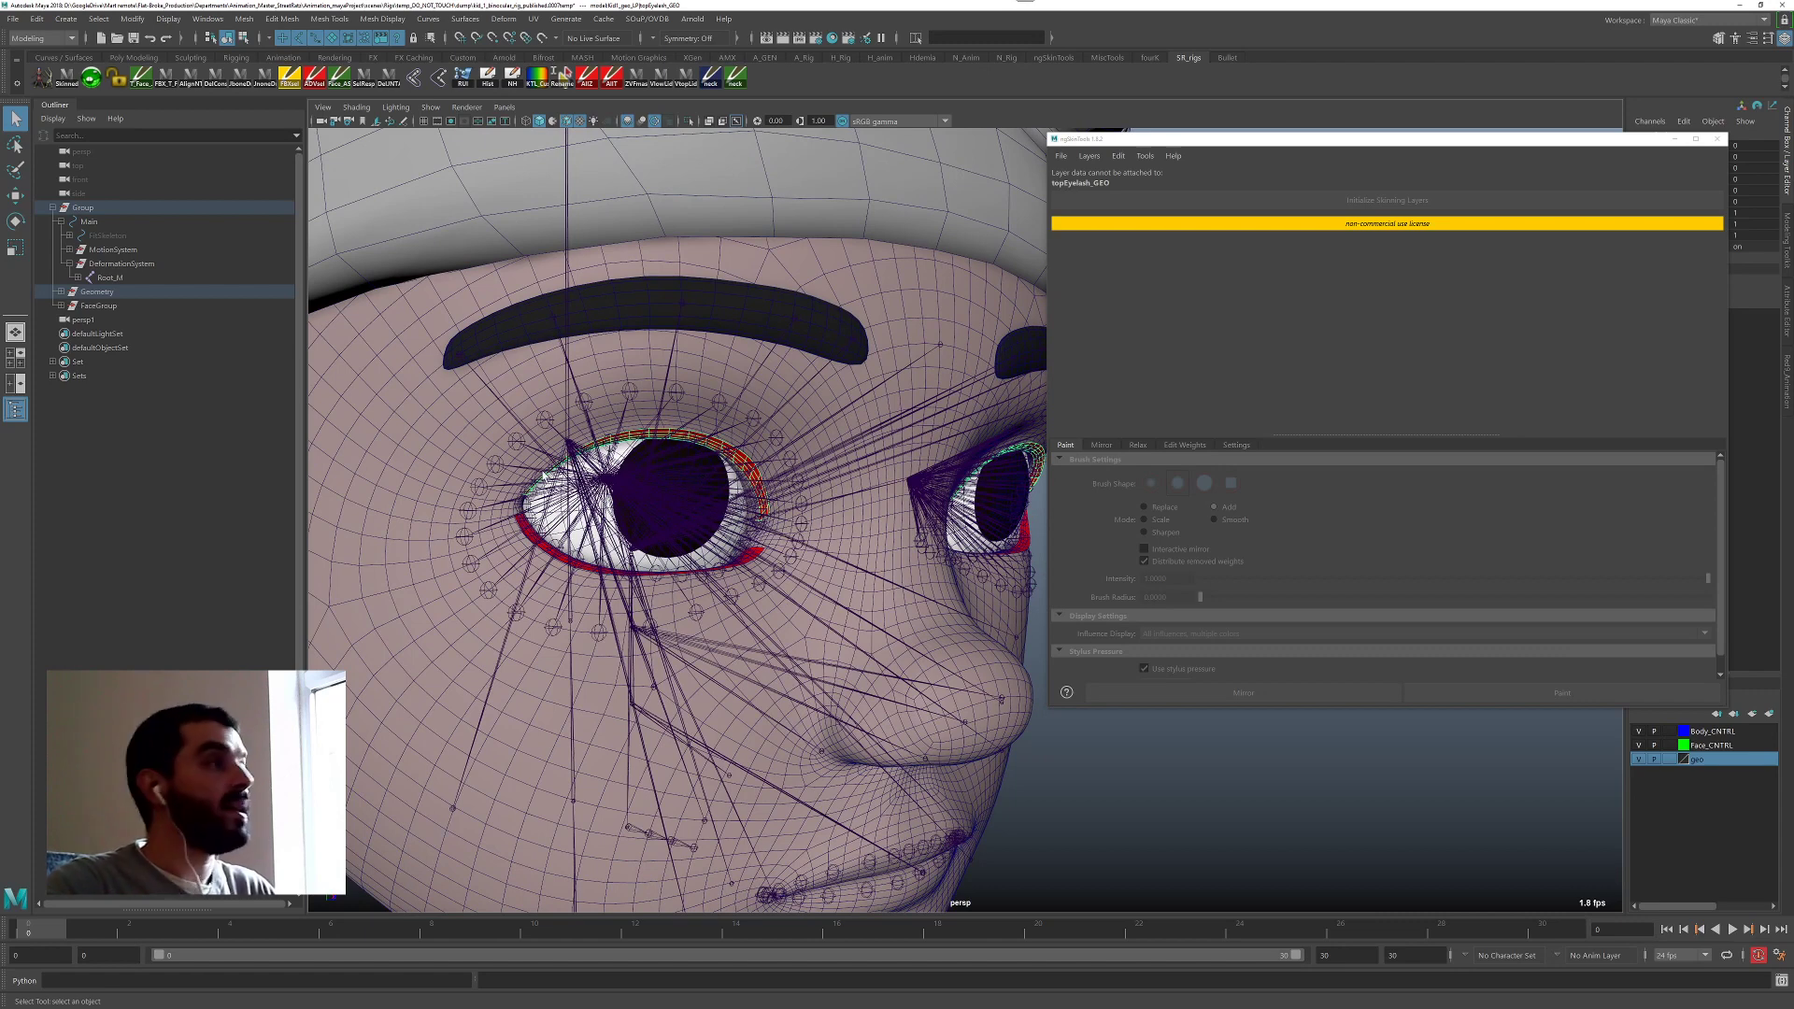
# Select the face mesh and switch the selection to all joints that influence its skin.
pyautogui.click(424, 443)
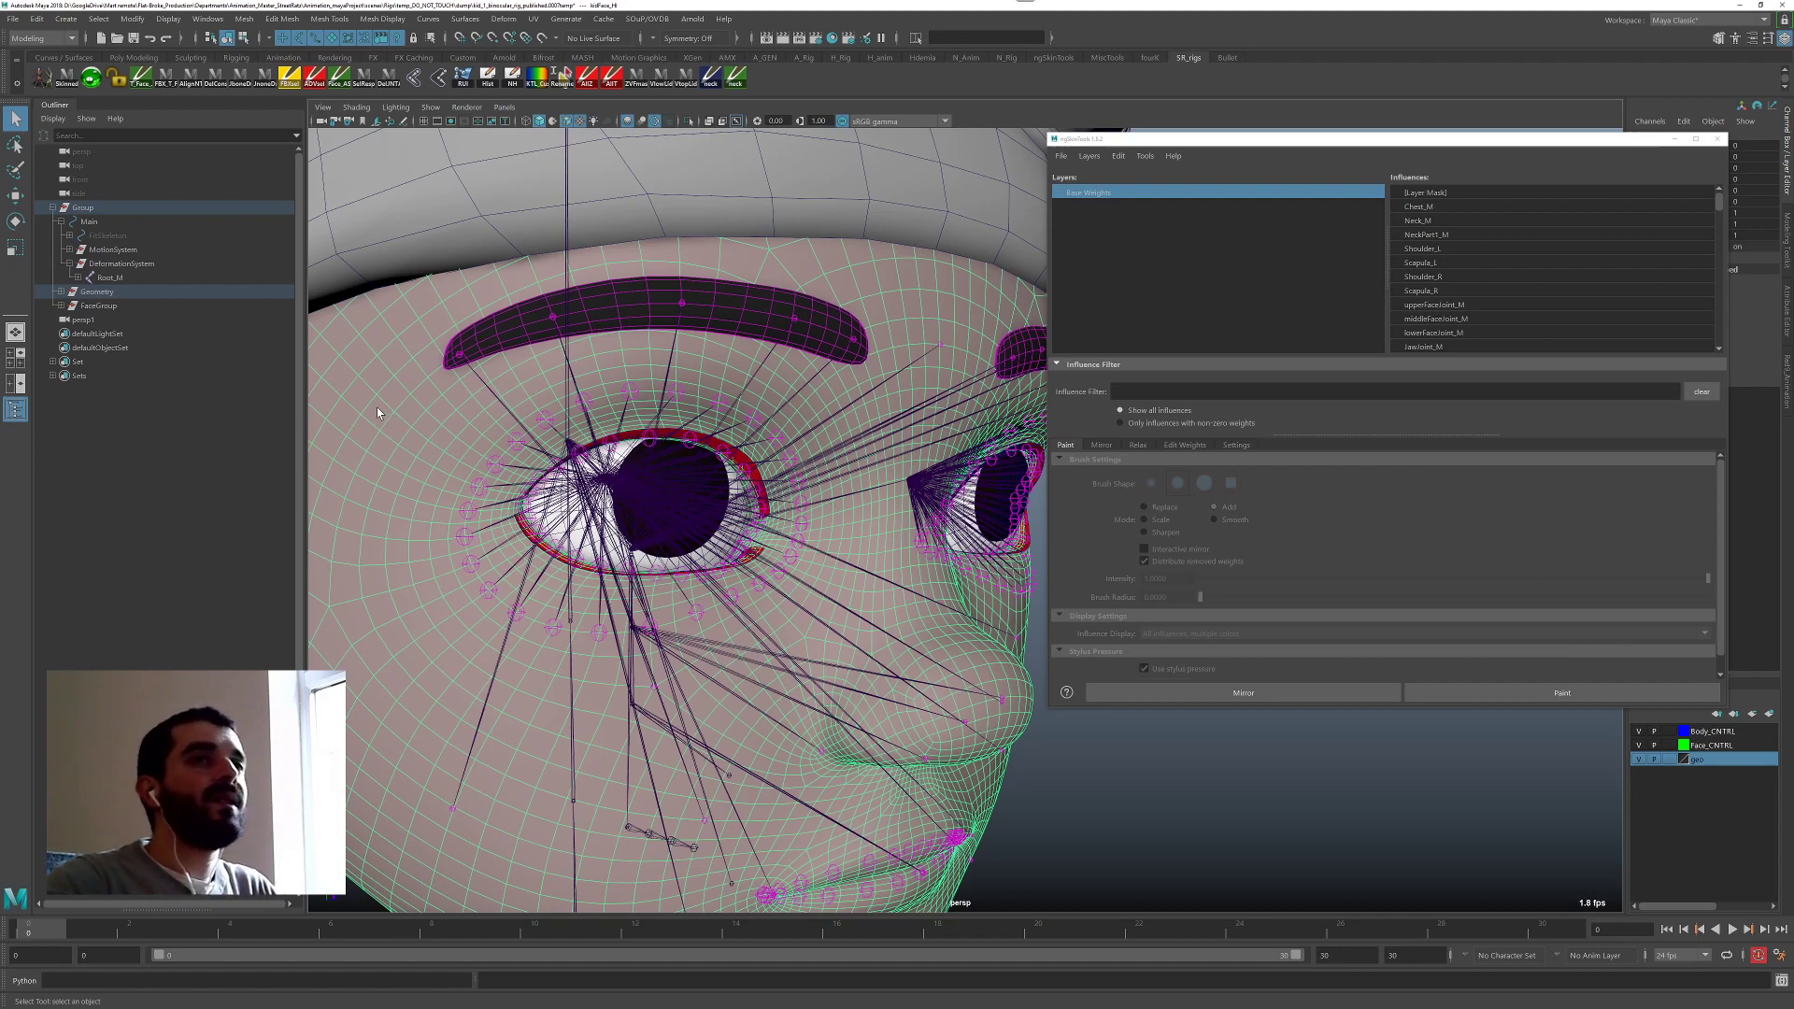
pyautogui.click(67, 77)
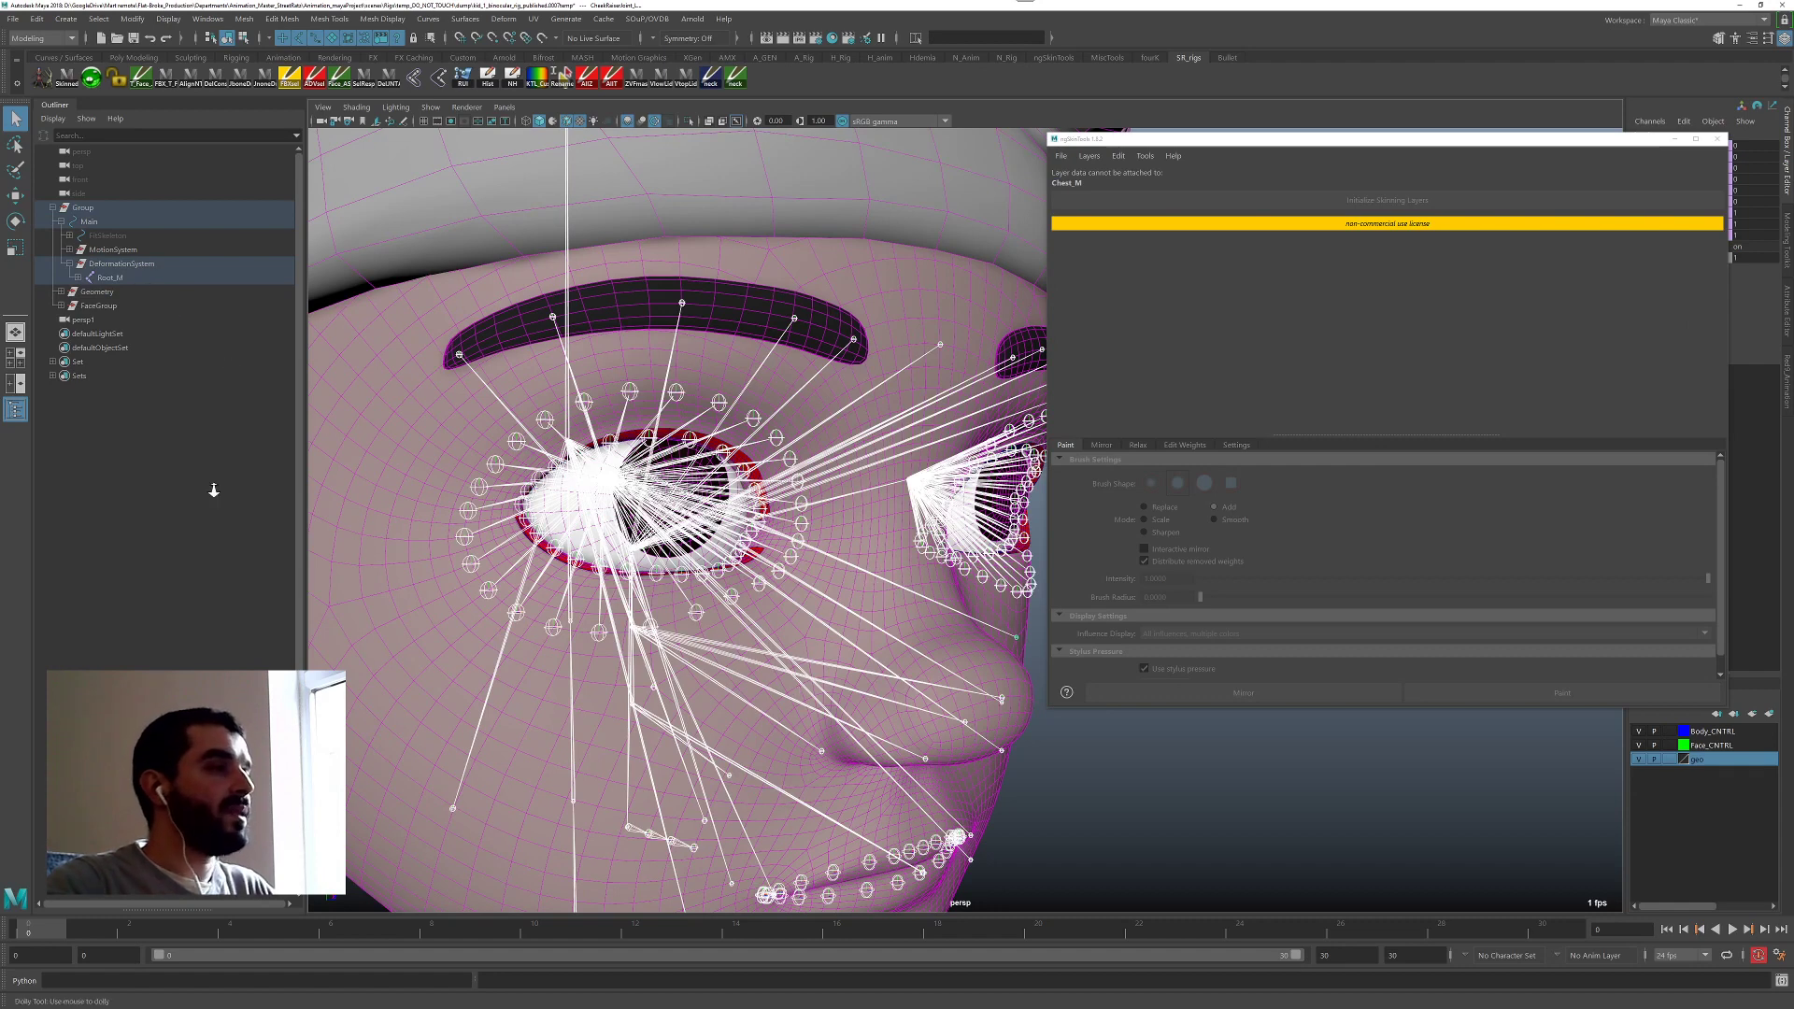
# Examine the selected influence joints across the body, head and eye area.
pyautogui.keyDown('alt'); pyautogui.moveTo(808, 695); pyautogui.dragTo(553, 554, button='right'); pyautogui.keyUp('alt')
pyautogui.keyDown('alt'); pyautogui.moveTo(553, 553); pyautogui.dragTo(516, 444, button='middle'); pyautogui.keyUp('alt')
pyautogui.moveTo(517, 445)
pyautogui.keyDown('alt'); pyautogui.mouseDown()
pyautogui.moveTo(557, 460)
pyautogui.moveTo(508, 457)
pyautogui.mouseUp(); pyautogui.keyUp('alt')
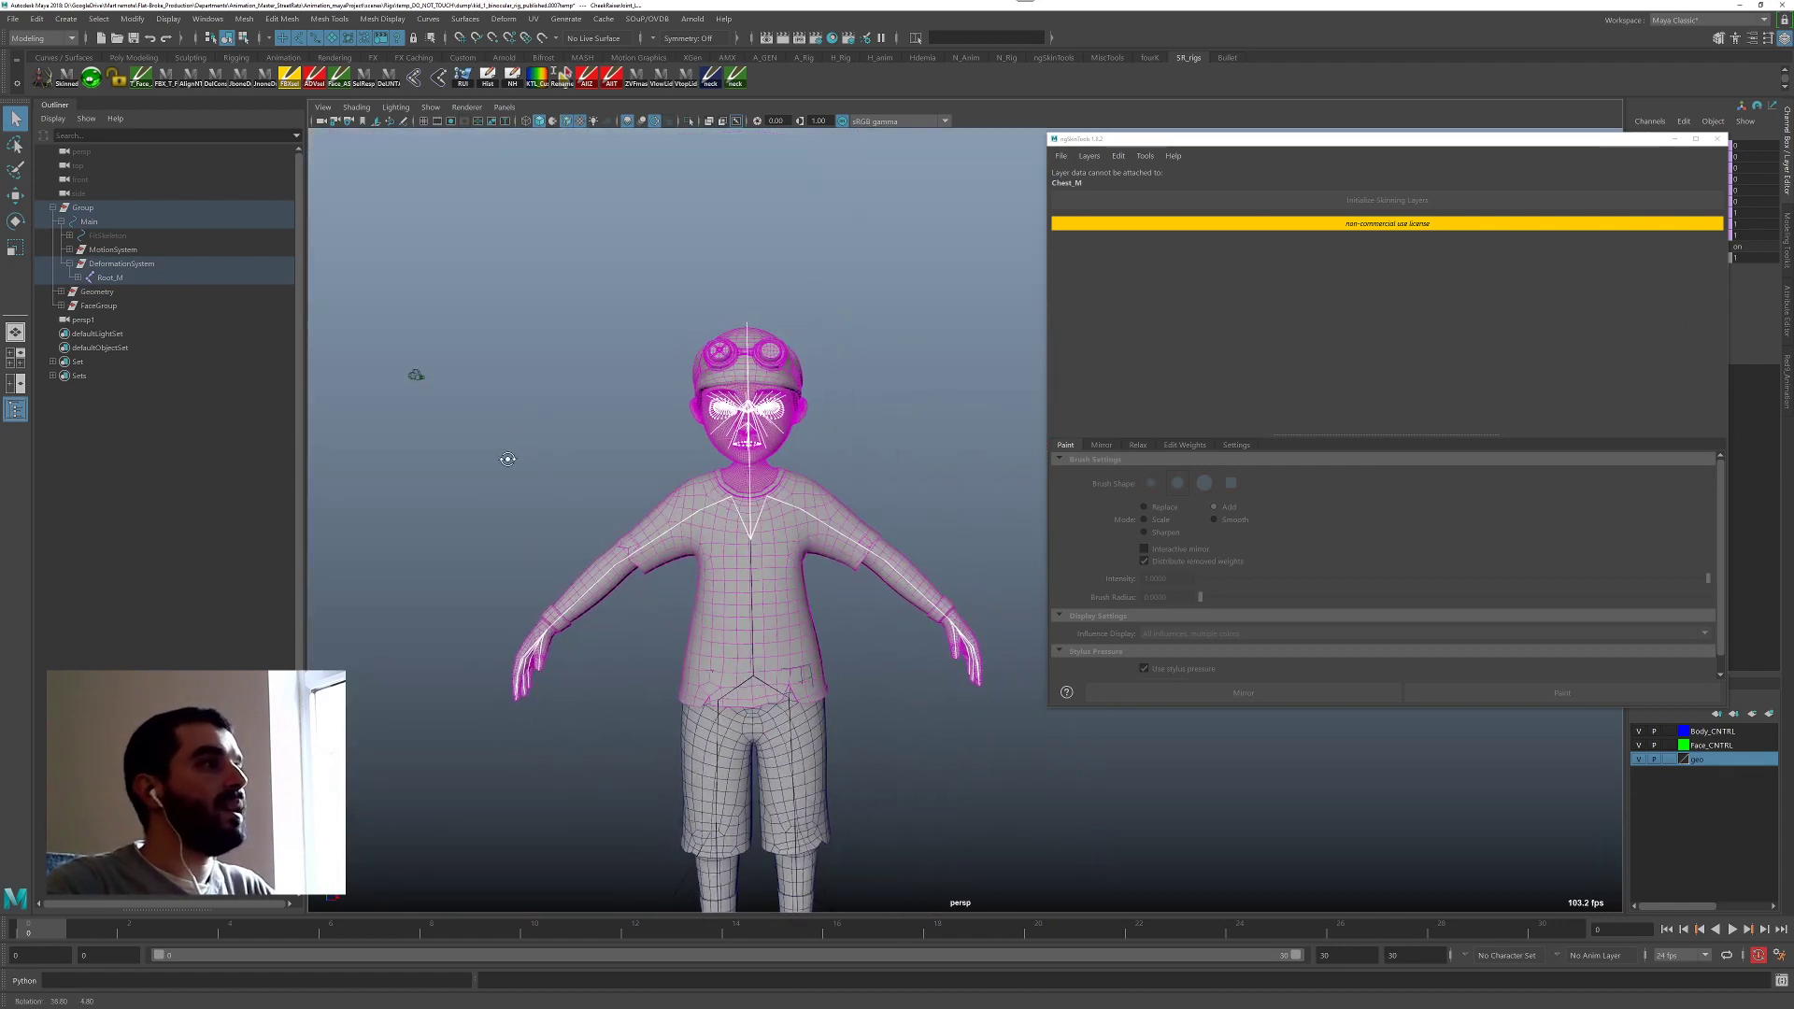
pyautogui.keyDown('alt'); pyautogui.moveTo(508, 457); pyautogui.dragTo(529, 535, button='middle'); pyautogui.keyUp('alt')
pyautogui.keyDown('alt'); pyautogui.moveTo(529, 536); pyautogui.dragTo(825, 577, button='right'); pyautogui.keyUp('alt')
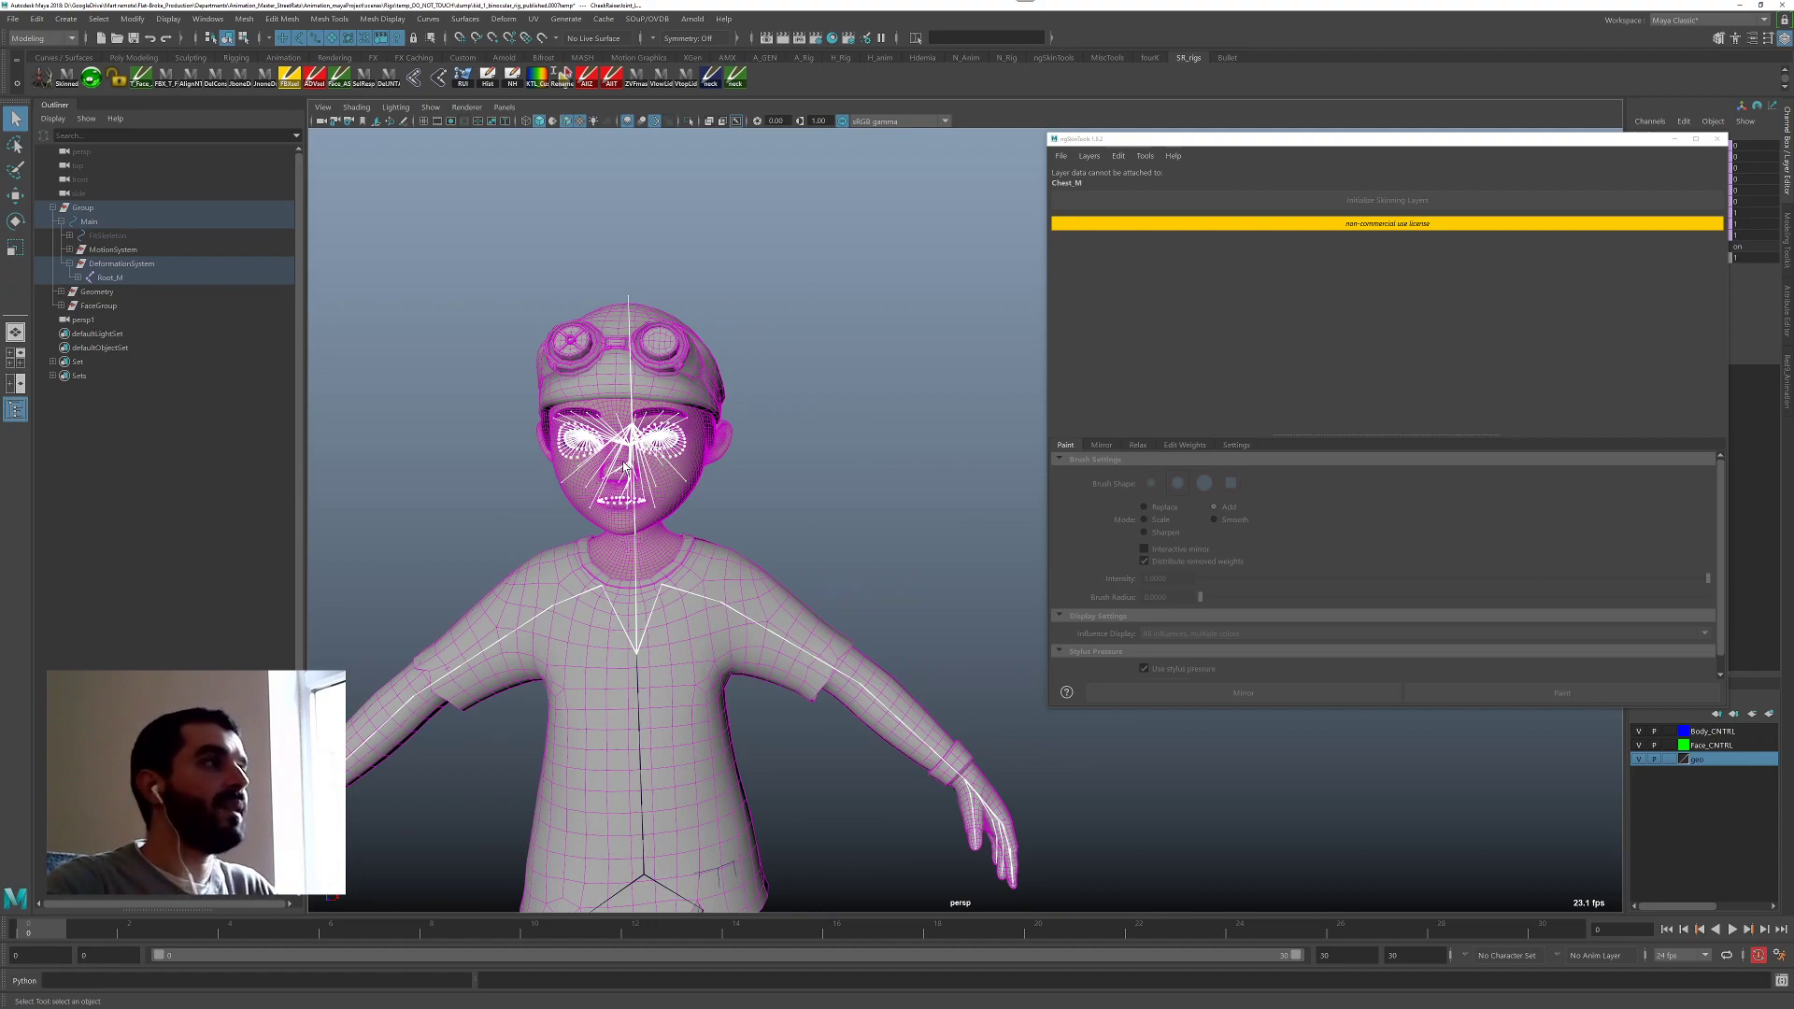
pyautogui.keyDown('alt'); pyautogui.moveTo(624, 464); pyautogui.dragTo(828, 527); pyautogui.keyUp('alt')
pyautogui.keyDown('alt'); pyautogui.moveTo(829, 527); pyautogui.dragTo(897, 551, button='right'); pyautogui.keyUp('alt')
pyautogui.keyDown('alt'); pyautogui.moveTo(747, 542); pyautogui.dragTo(934, 649, button='middle'); pyautogui.keyUp('alt')
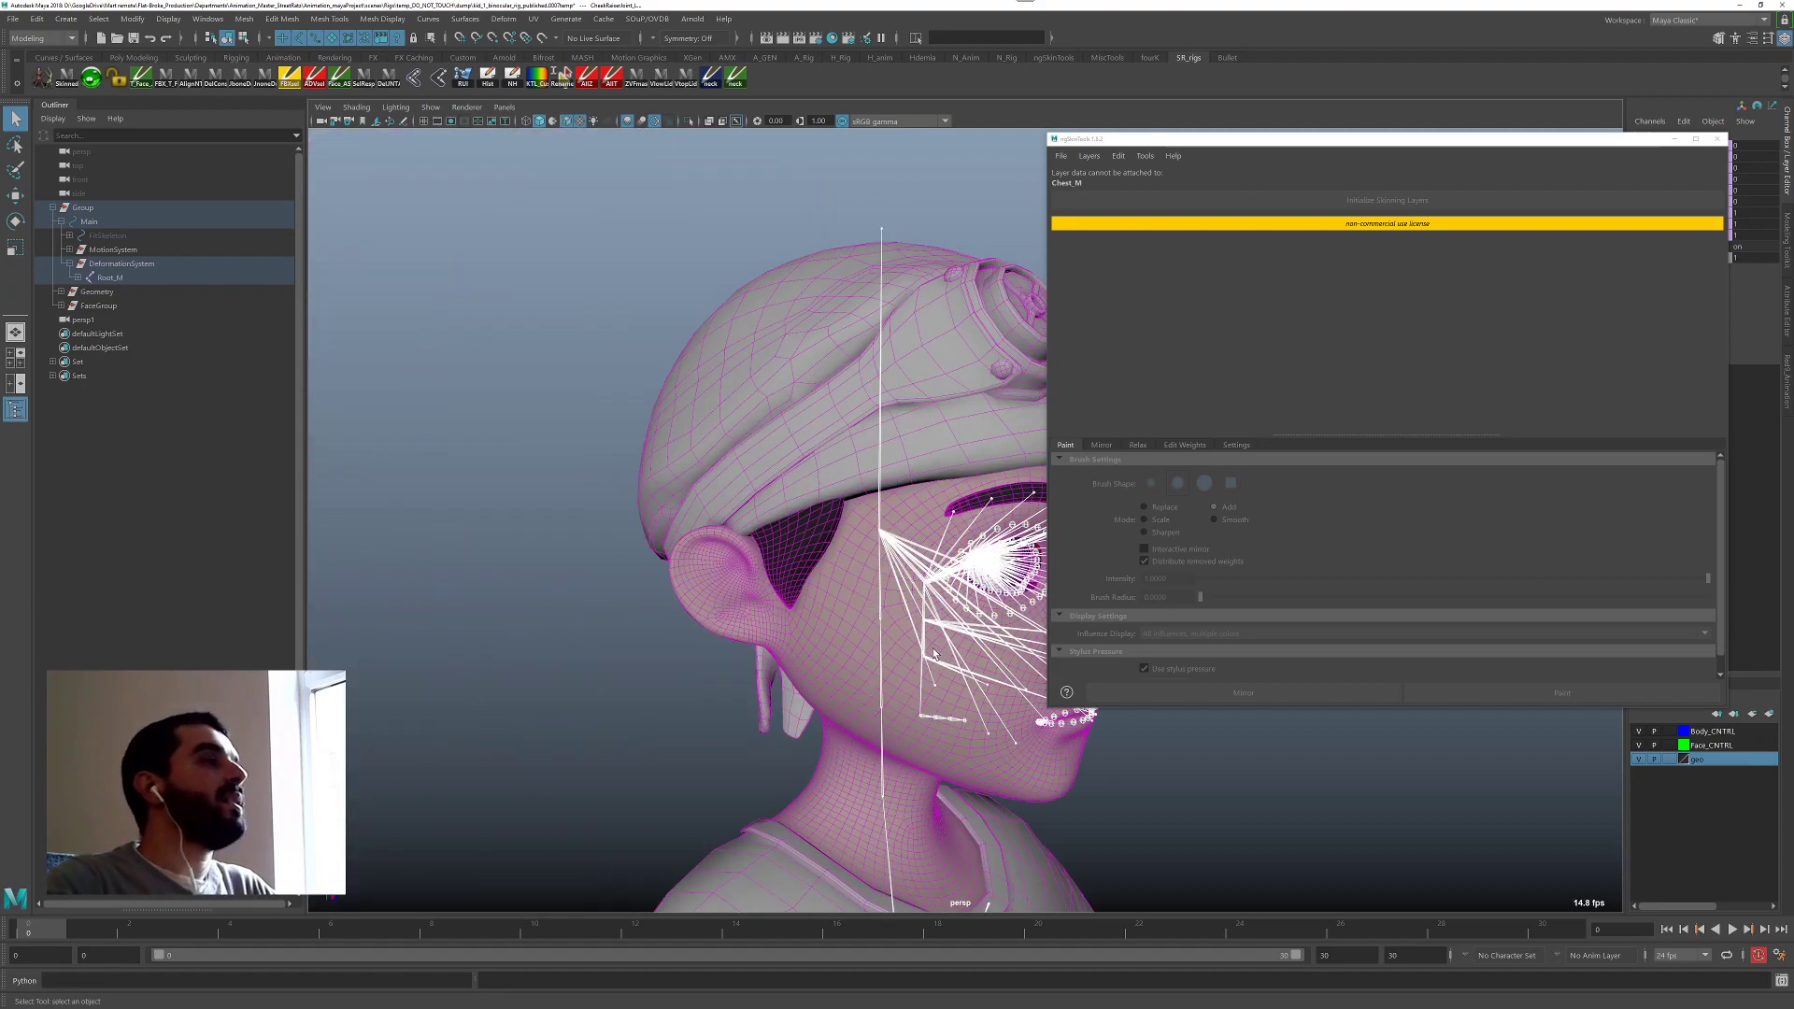
pyautogui.keyDown('alt'); pyautogui.moveTo(934, 654); pyautogui.dragTo(827, 455, button='right'); pyautogui.keyUp('alt')
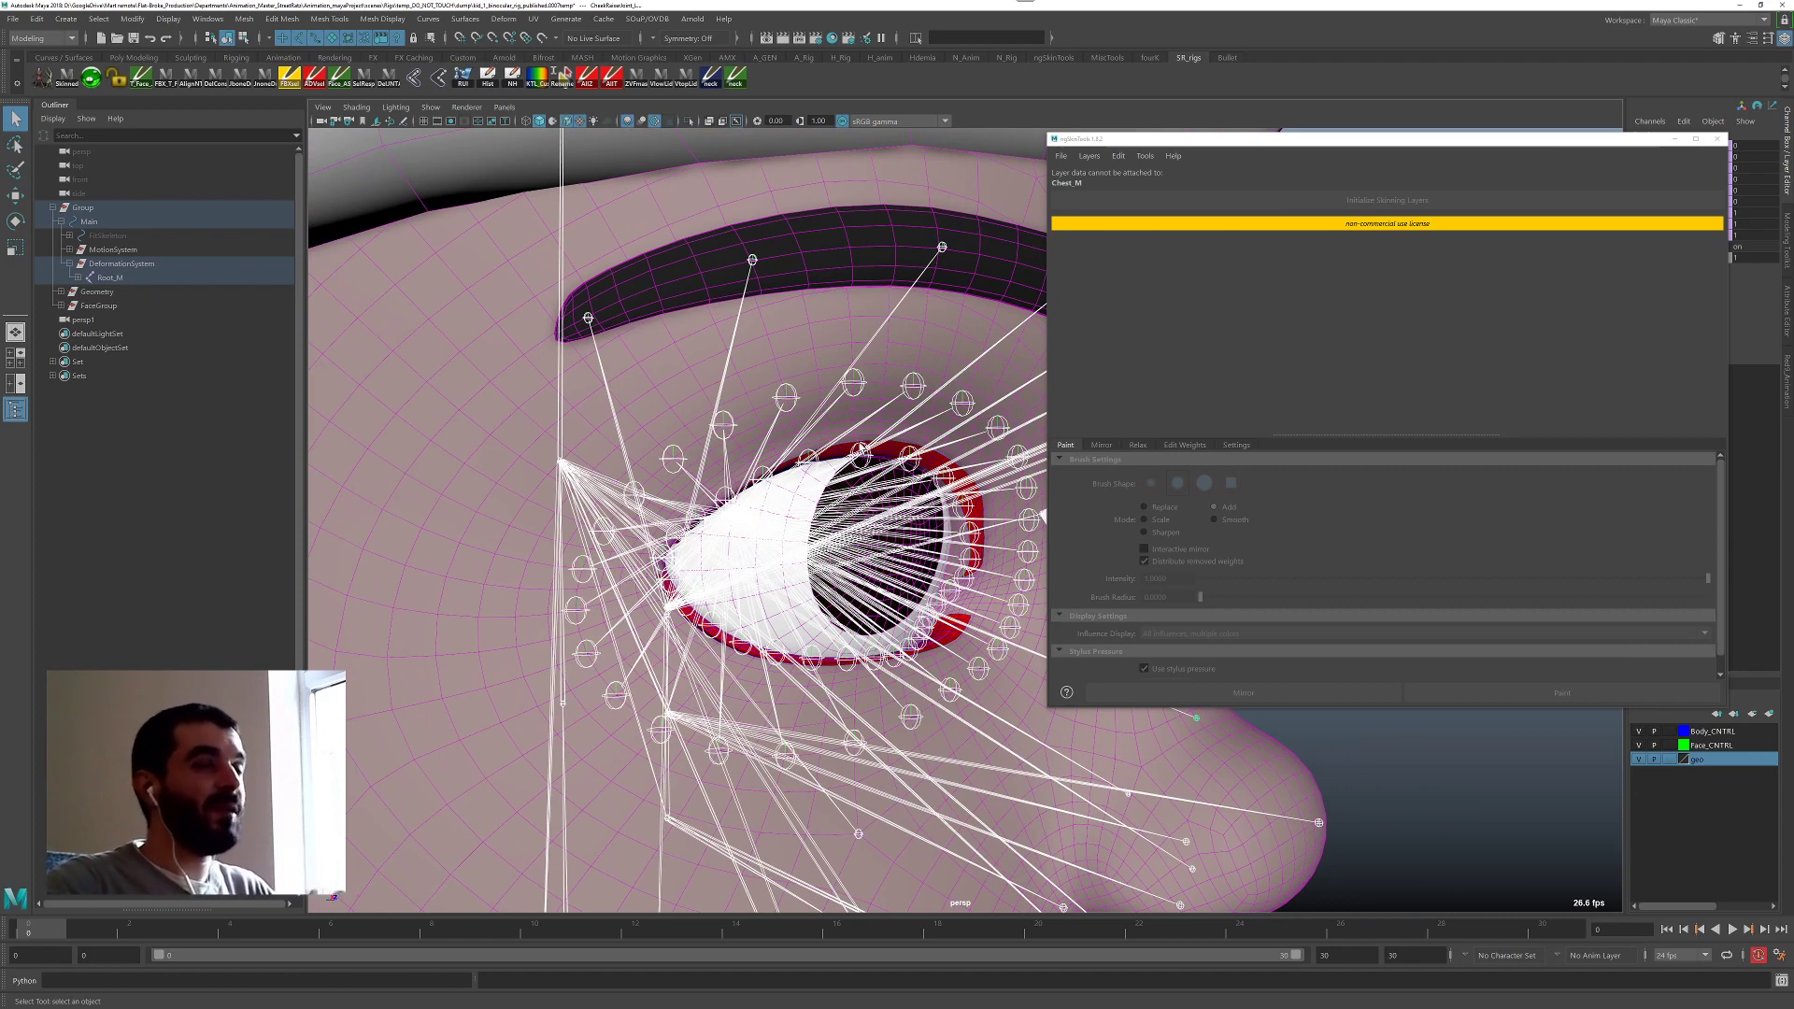
pyautogui.scroll(-6, 673, 505)
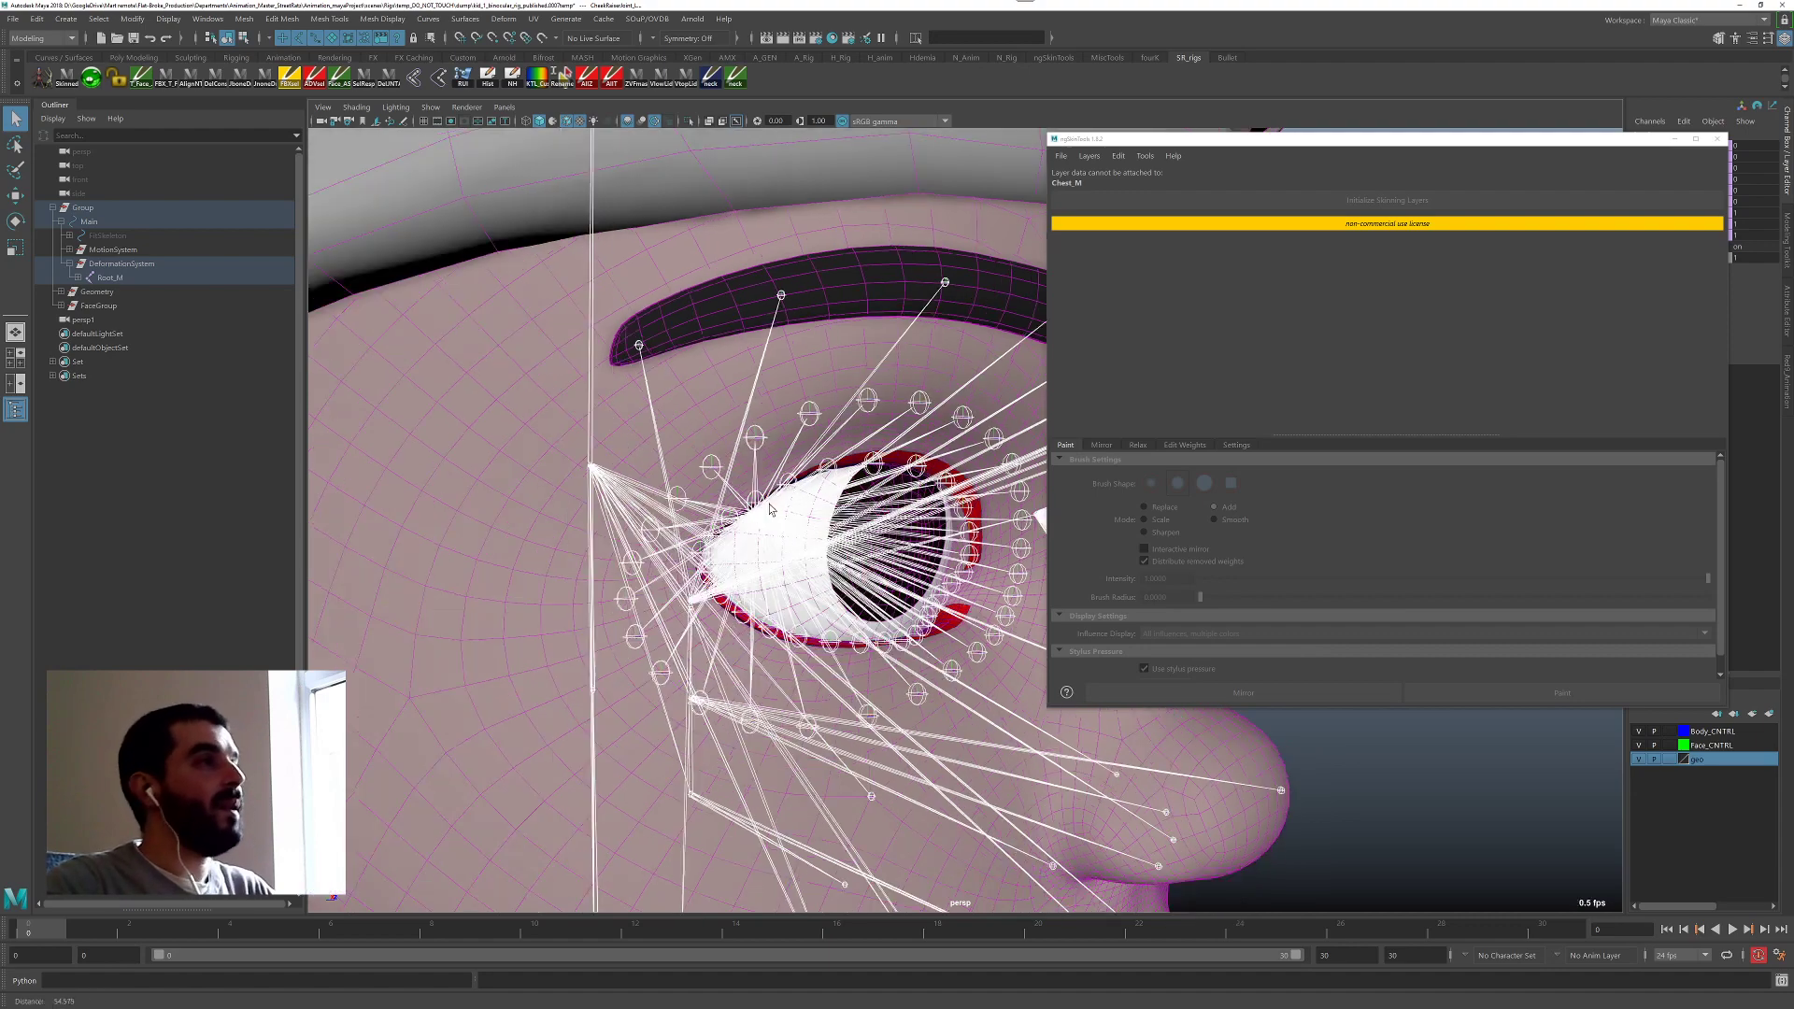
pyautogui.scroll(6, 776, 528)
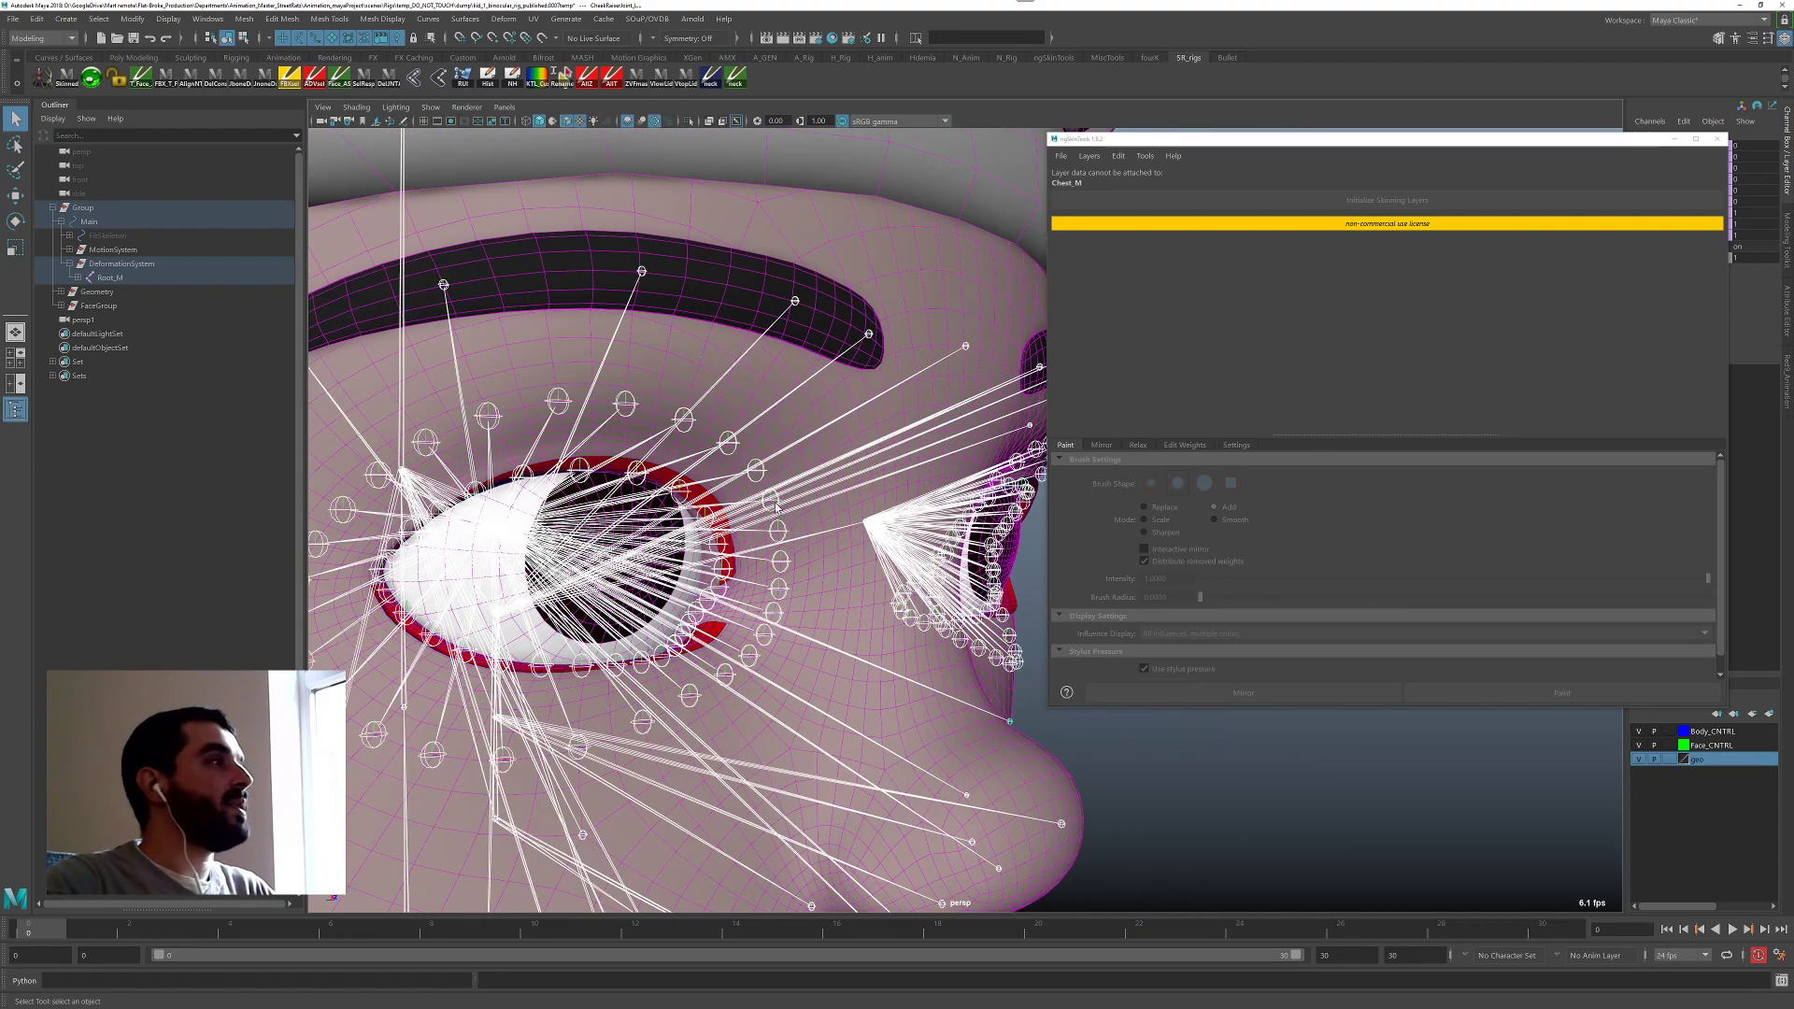
# Hide the joints in the viewport and add the upper and lower eyelash meshes to the joint selection.
pyautogui.click(431, 107)
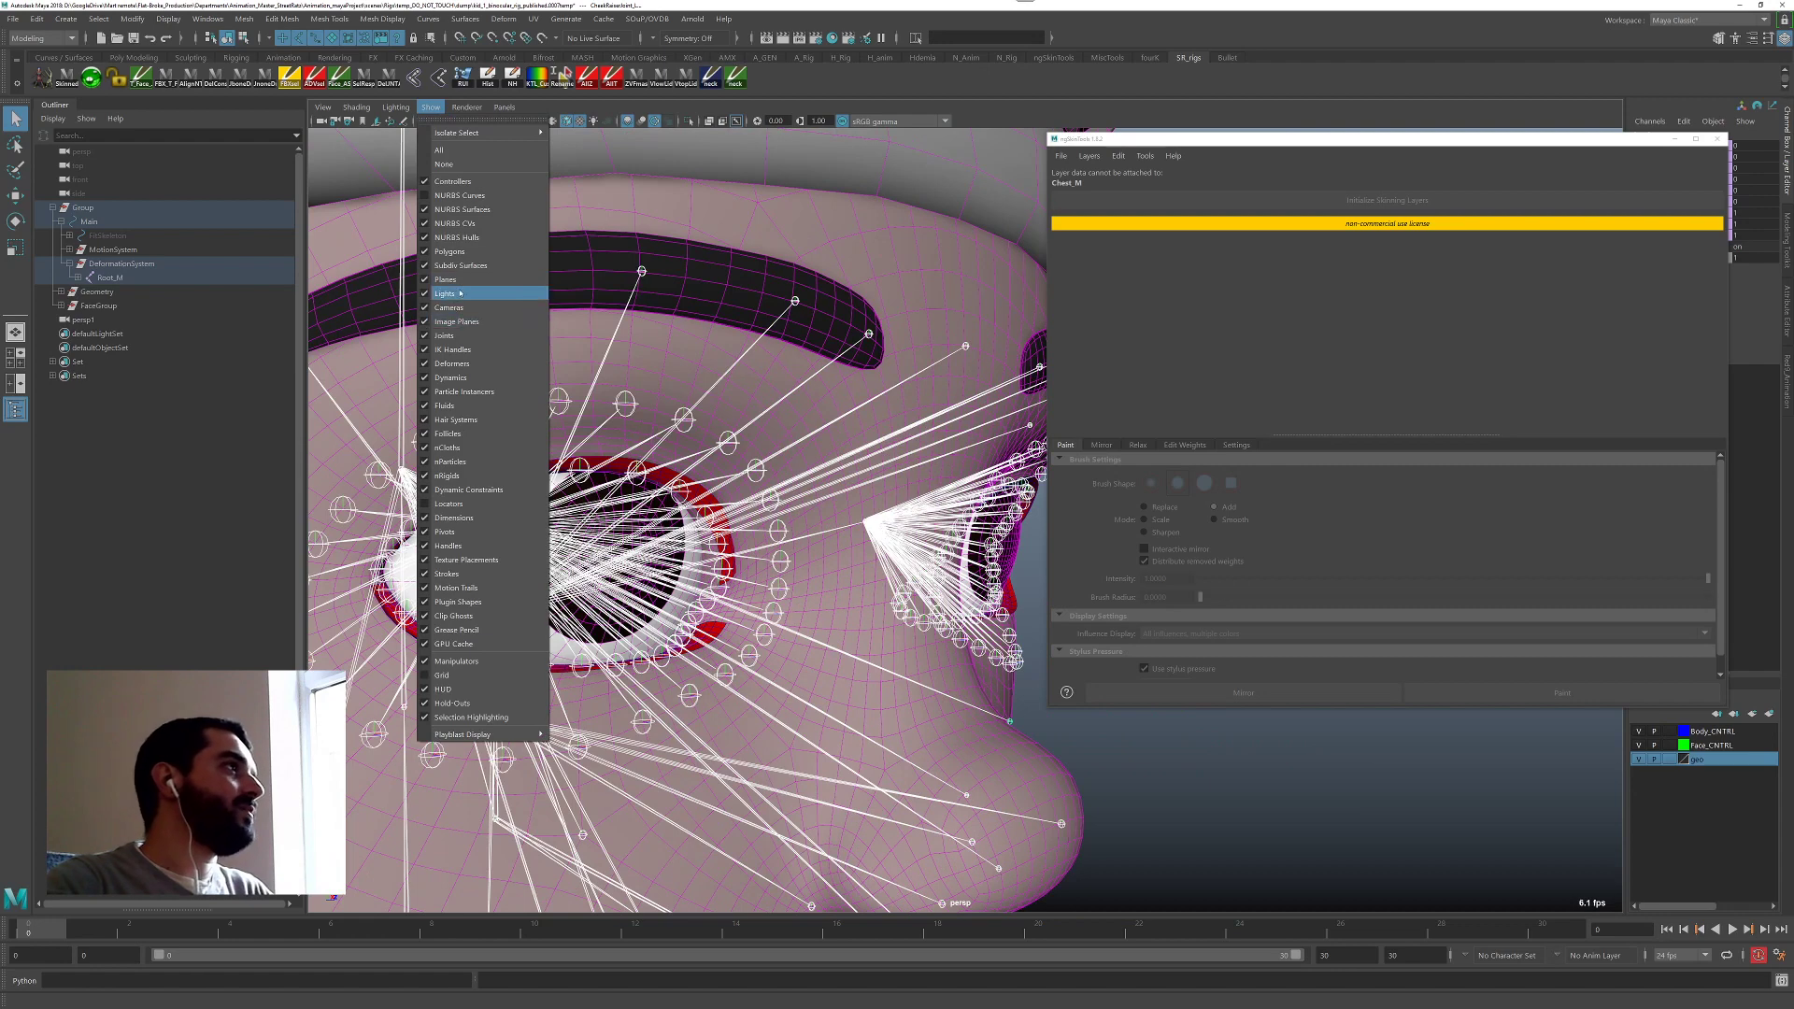
pyautogui.click(439, 336)
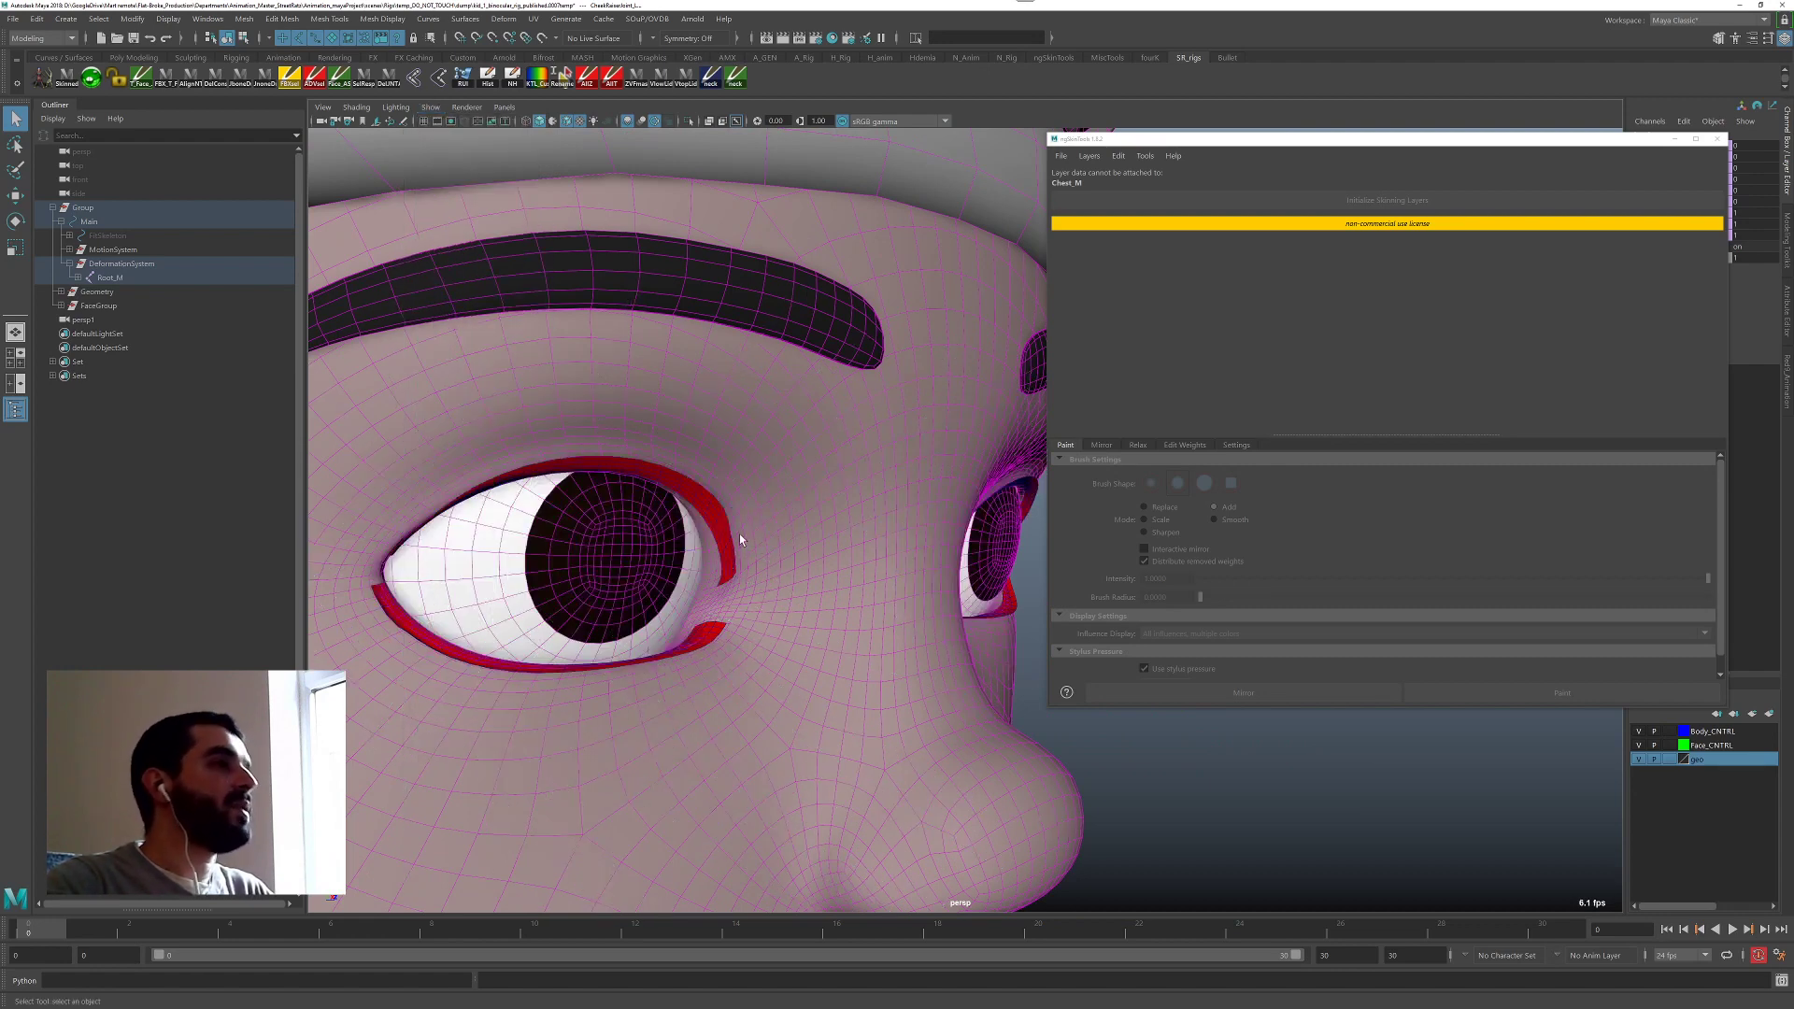
pyautogui.keyDown('alt'); pyautogui.moveTo(738, 535); pyautogui.dragTo(706, 523); pyautogui.keyUp('alt')
pyautogui.click(633, 608)
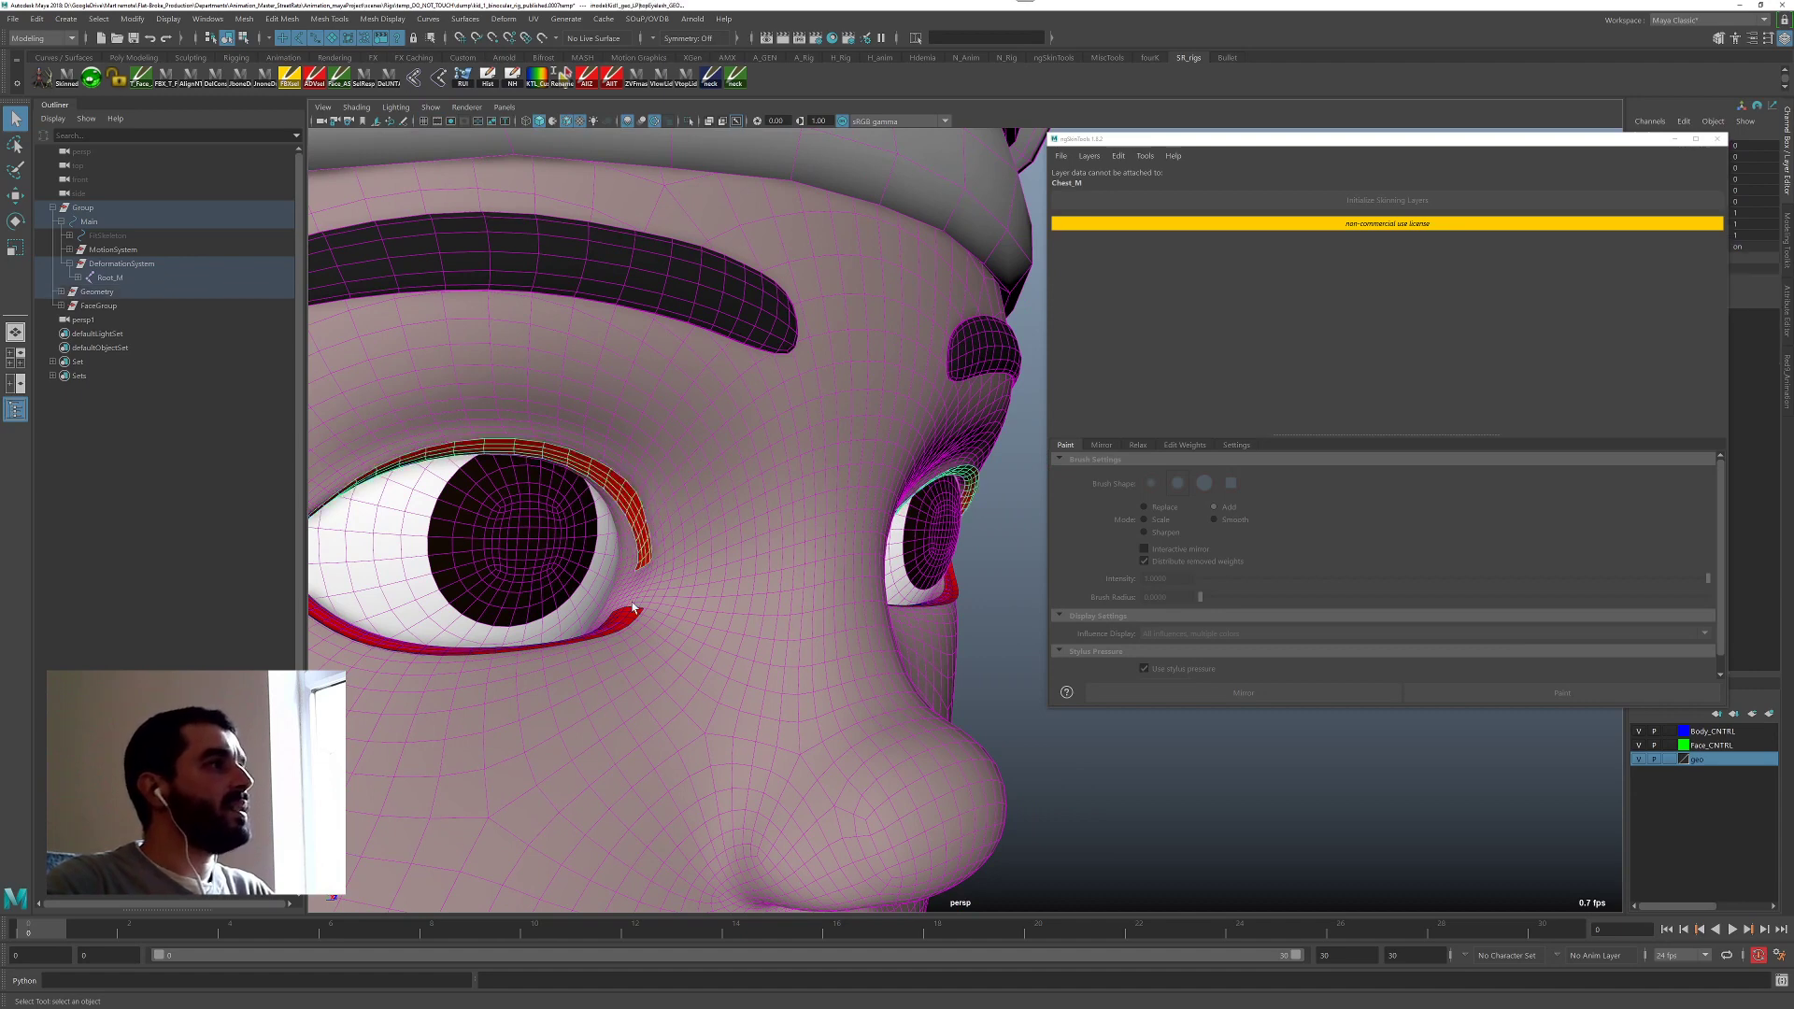
pyautogui.click(631, 616)
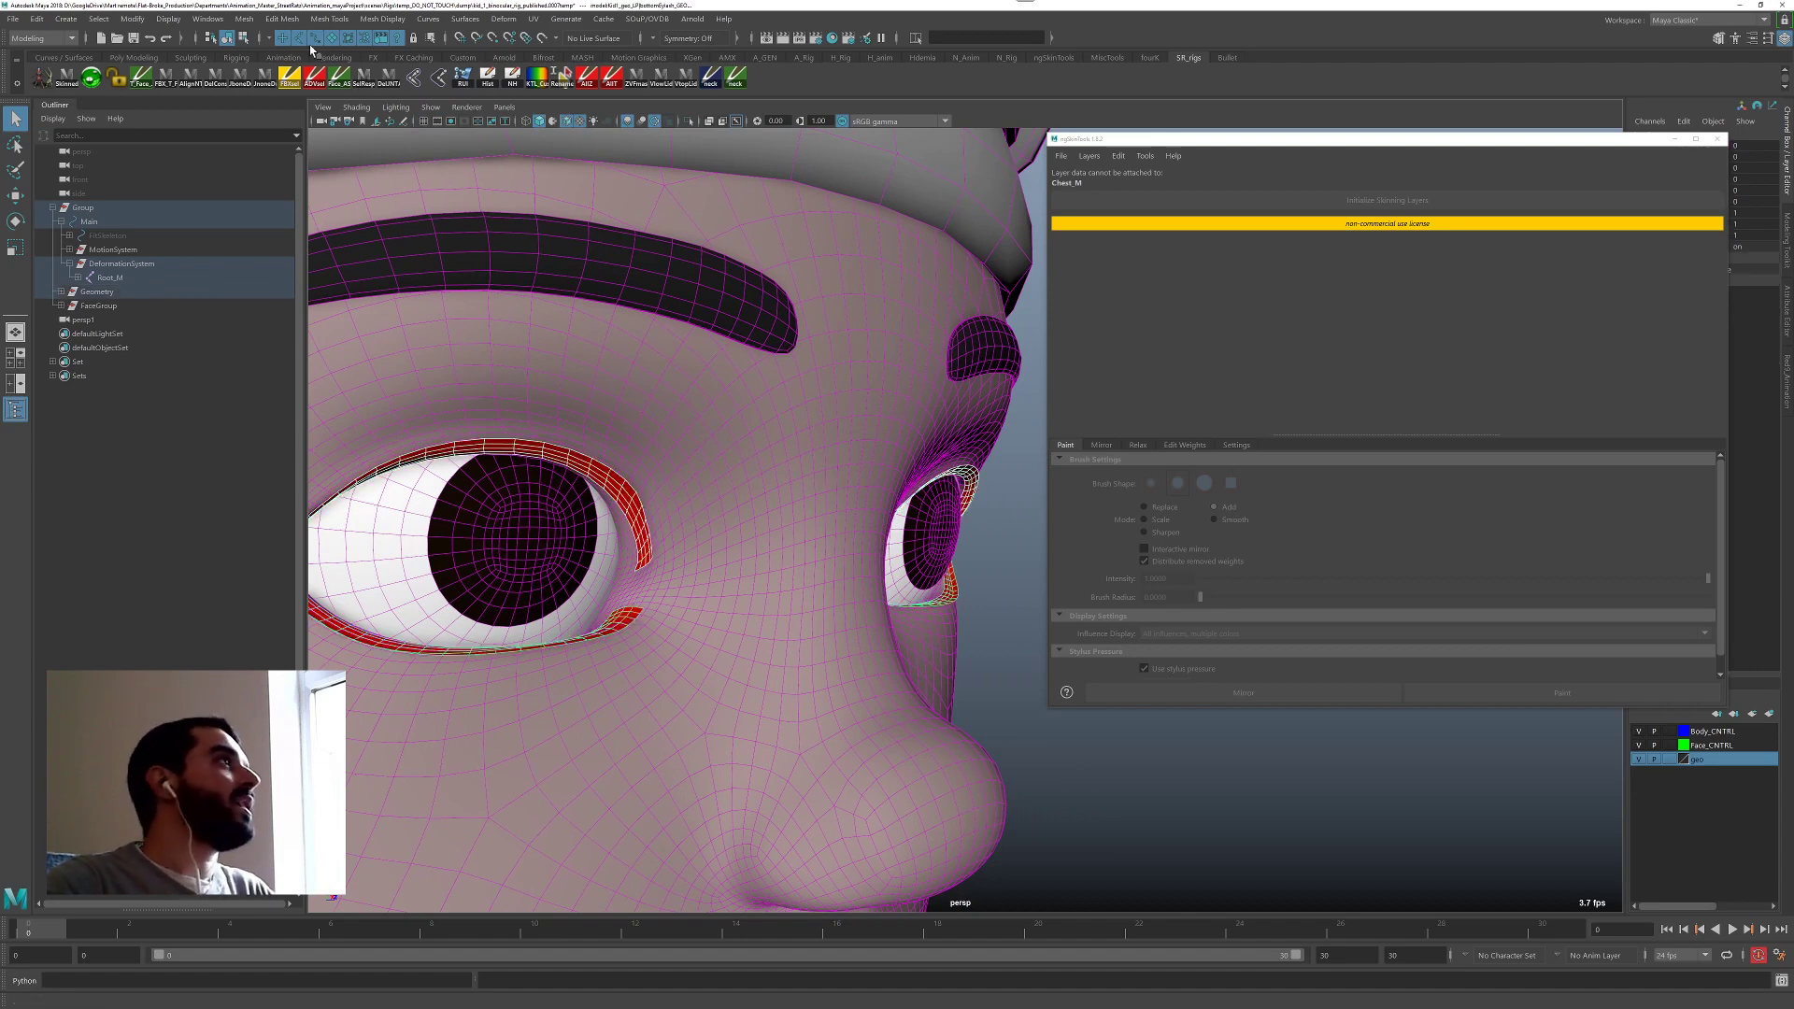
# Bind the upper and lower eyelash meshes to the selected joints only, using the Closest distance method and Classic linear skinning.
pyautogui.press('F3')
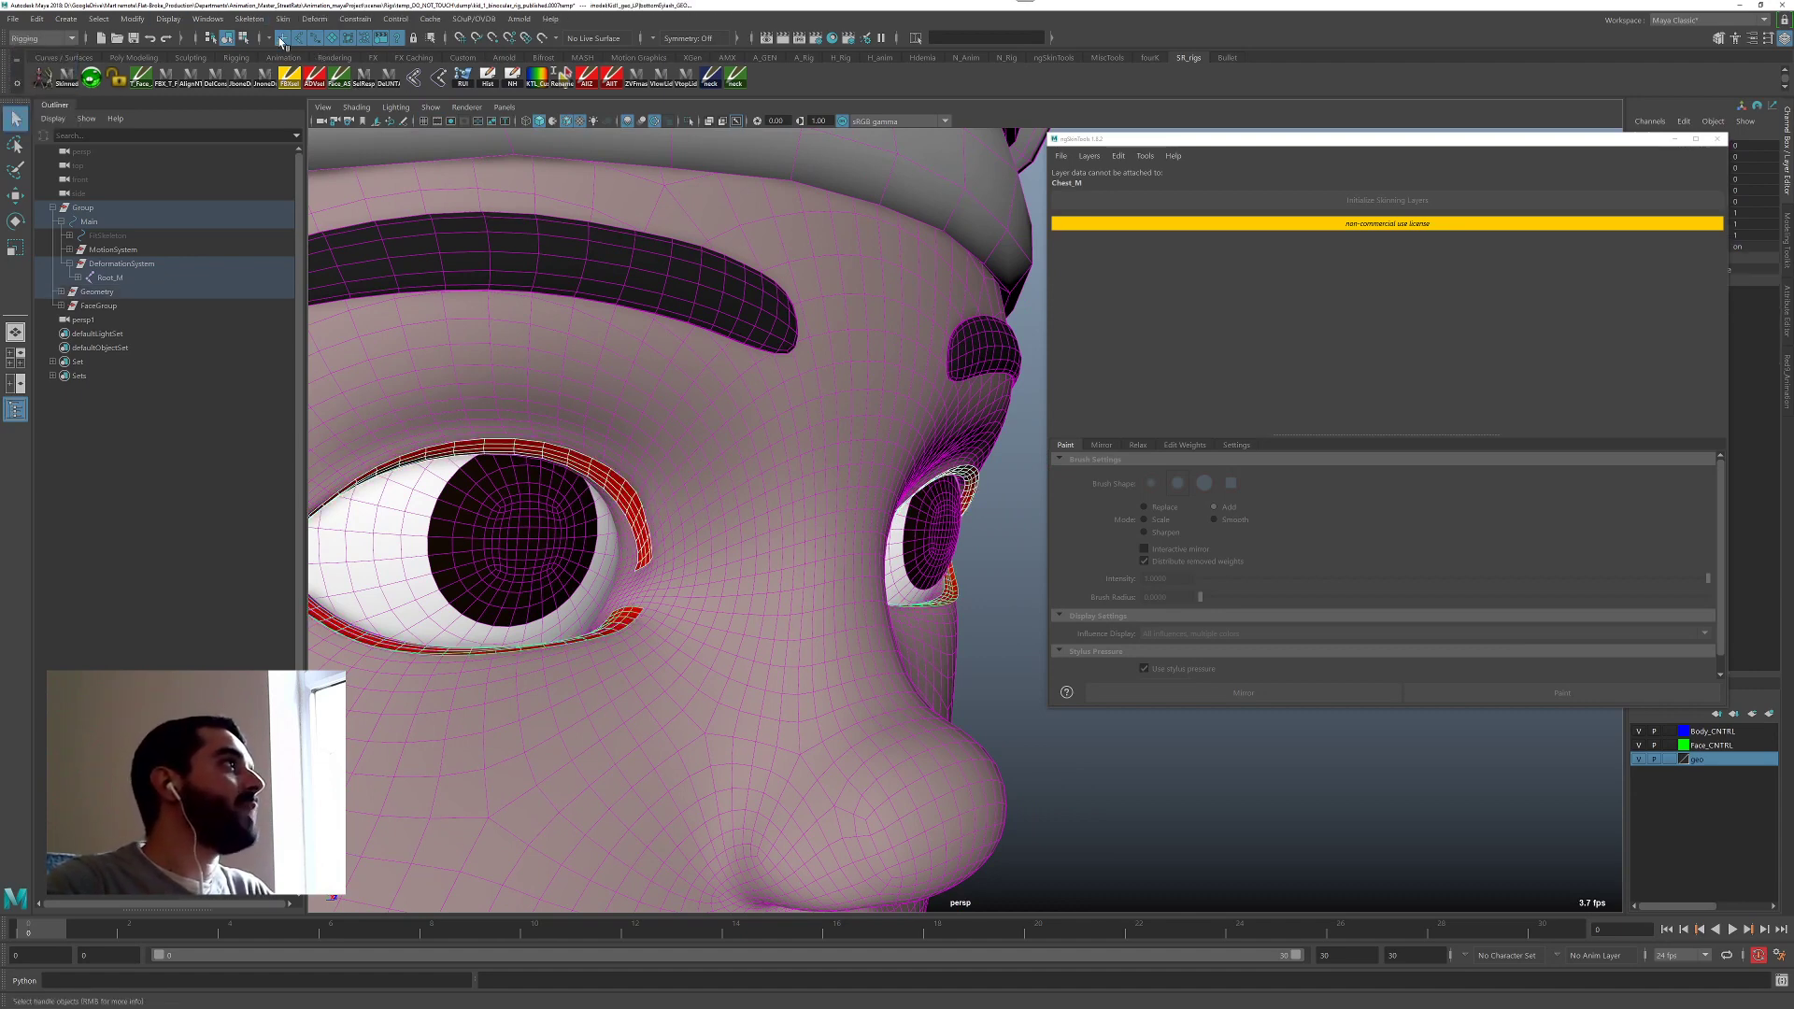
pyautogui.click(283, 18)
pyautogui.click(448, 56)
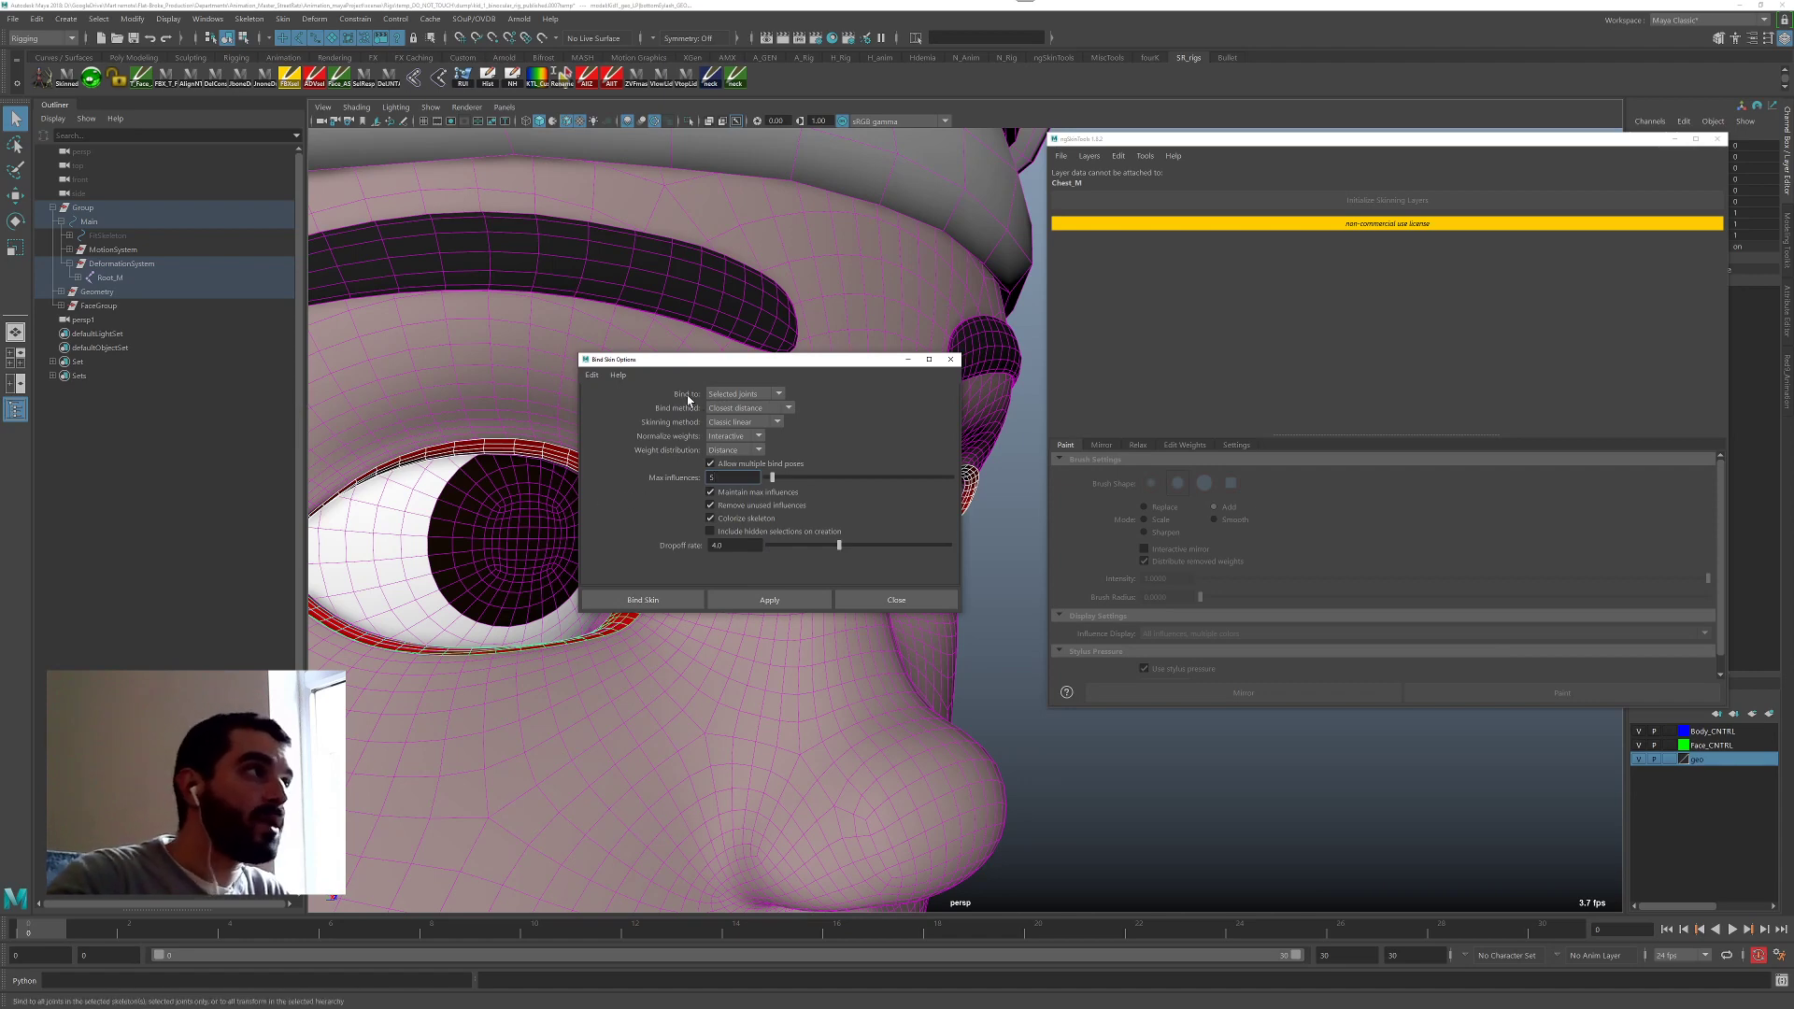
pyautogui.click(733, 398)
pyautogui.click(732, 398)
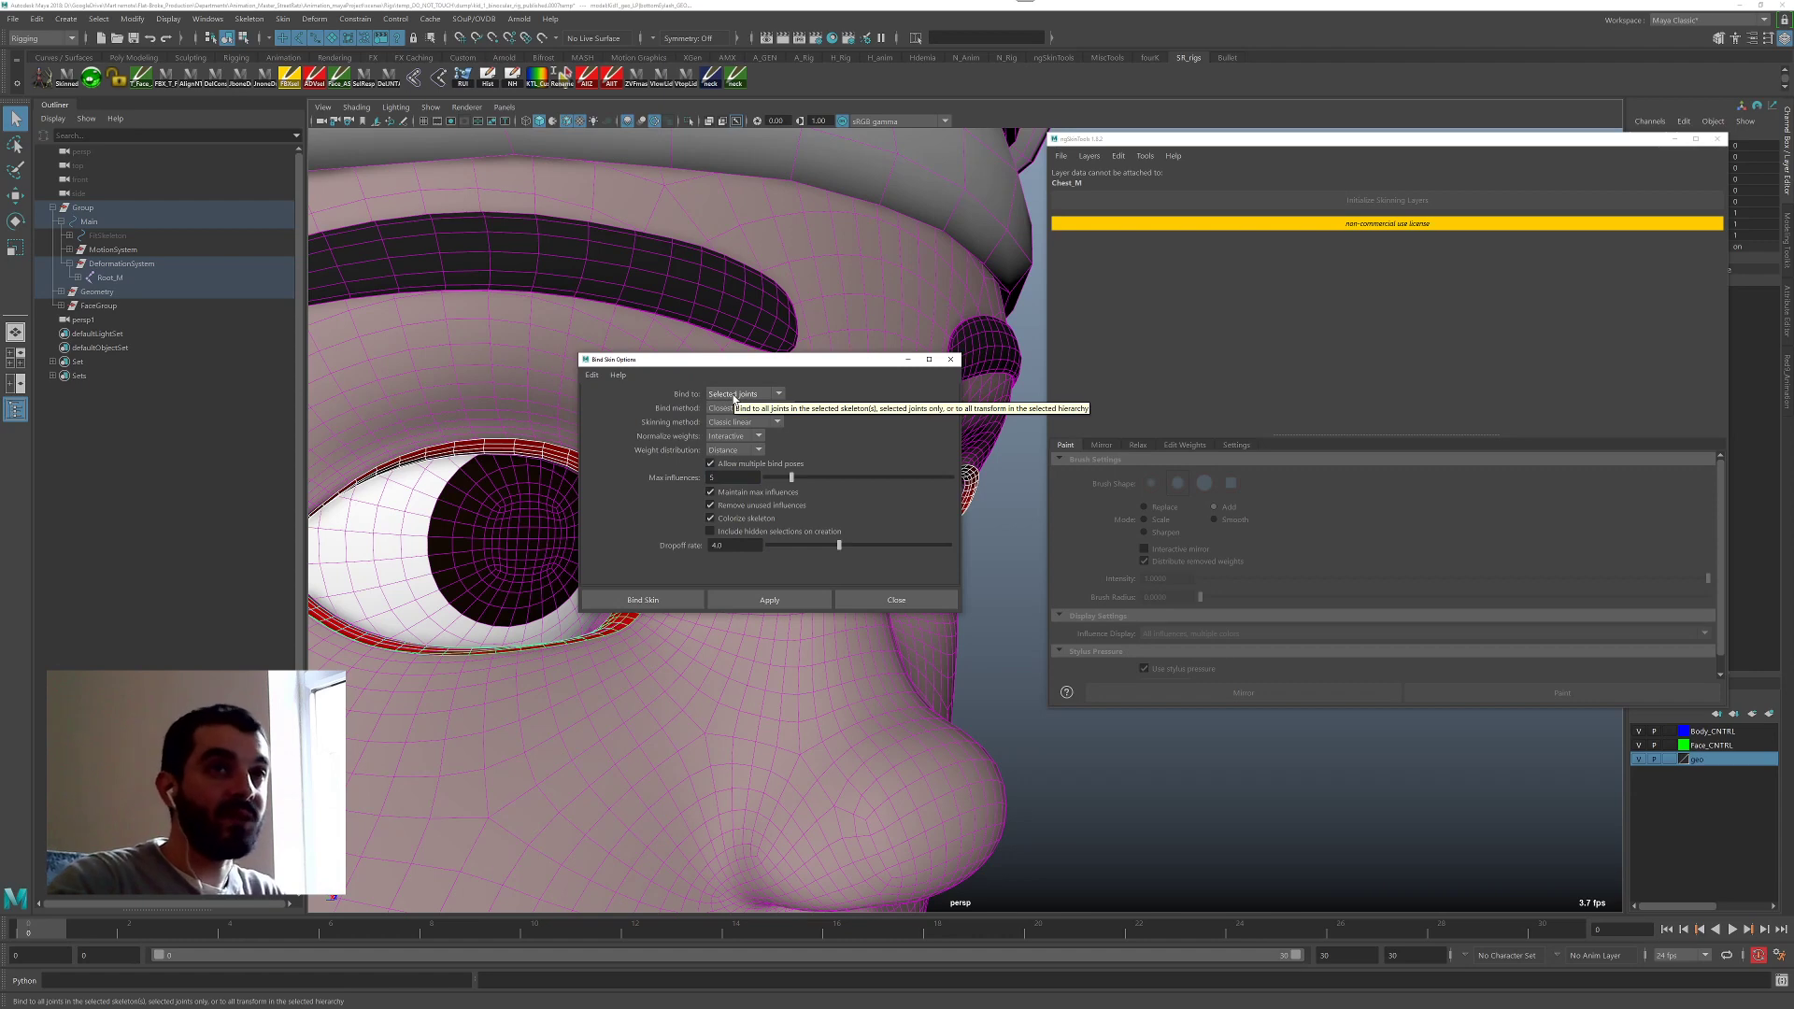
pyautogui.click(769, 600)
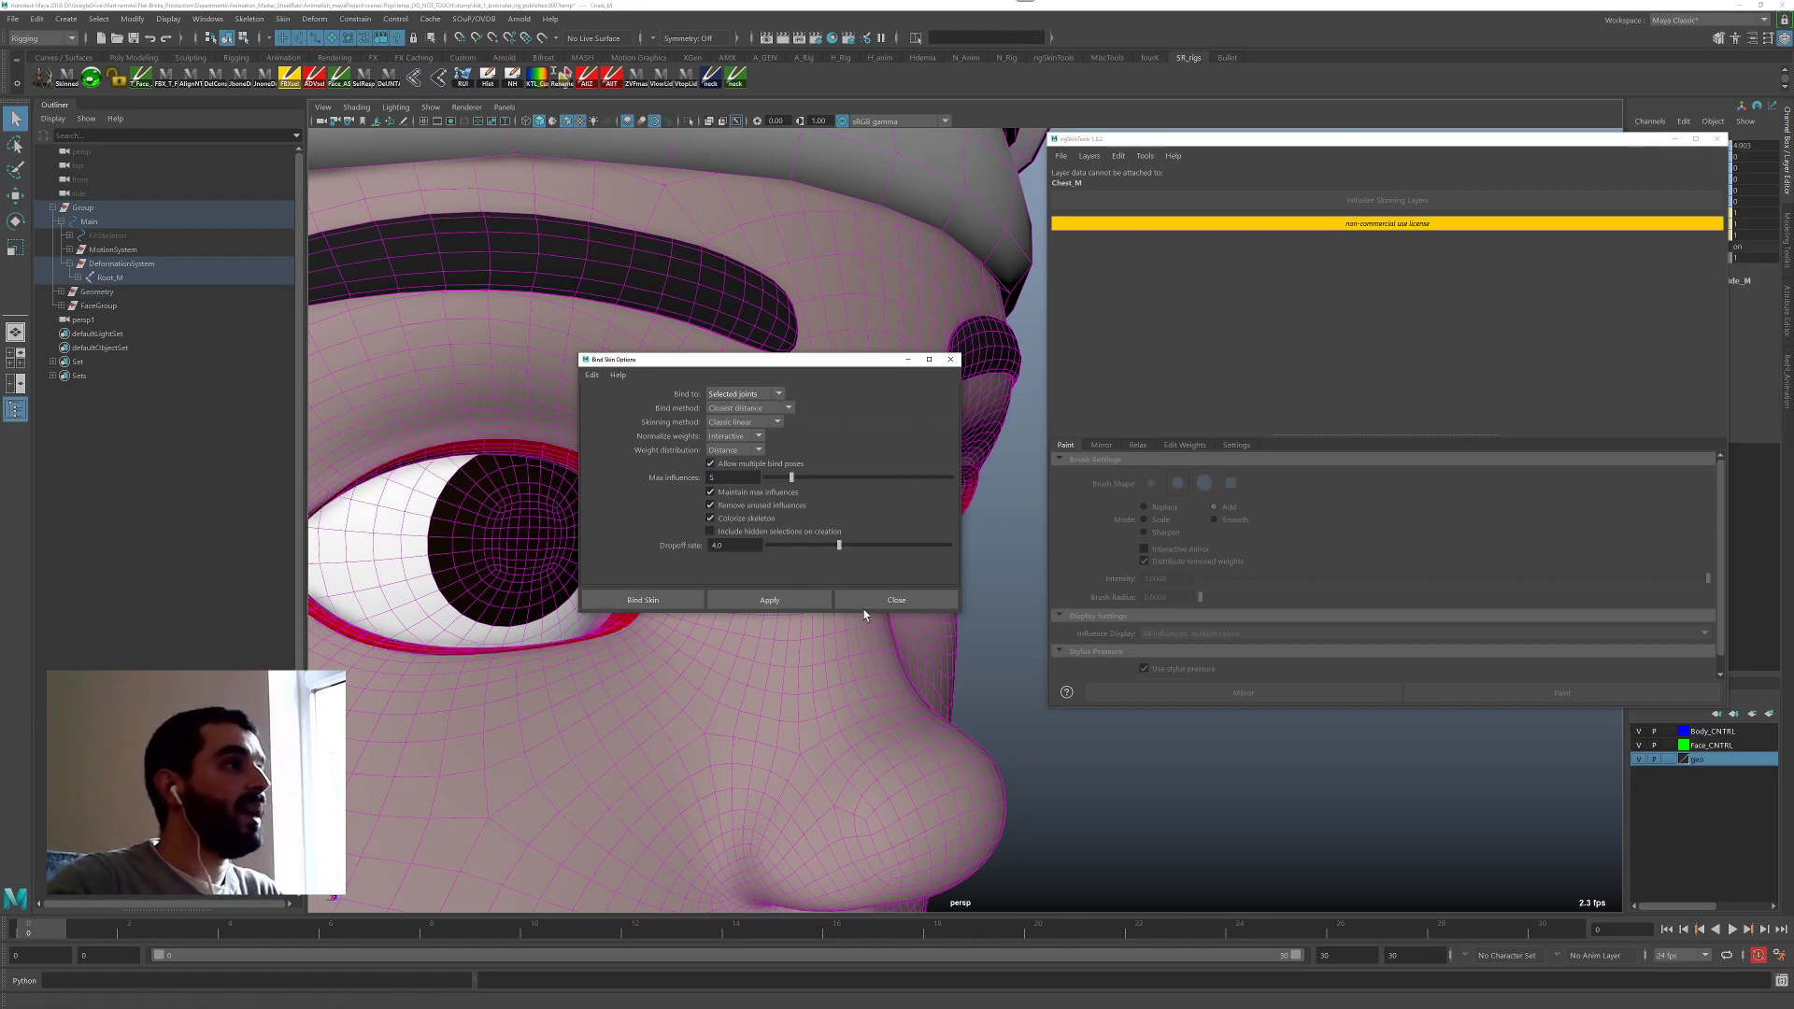
pyautogui.click(893, 602)
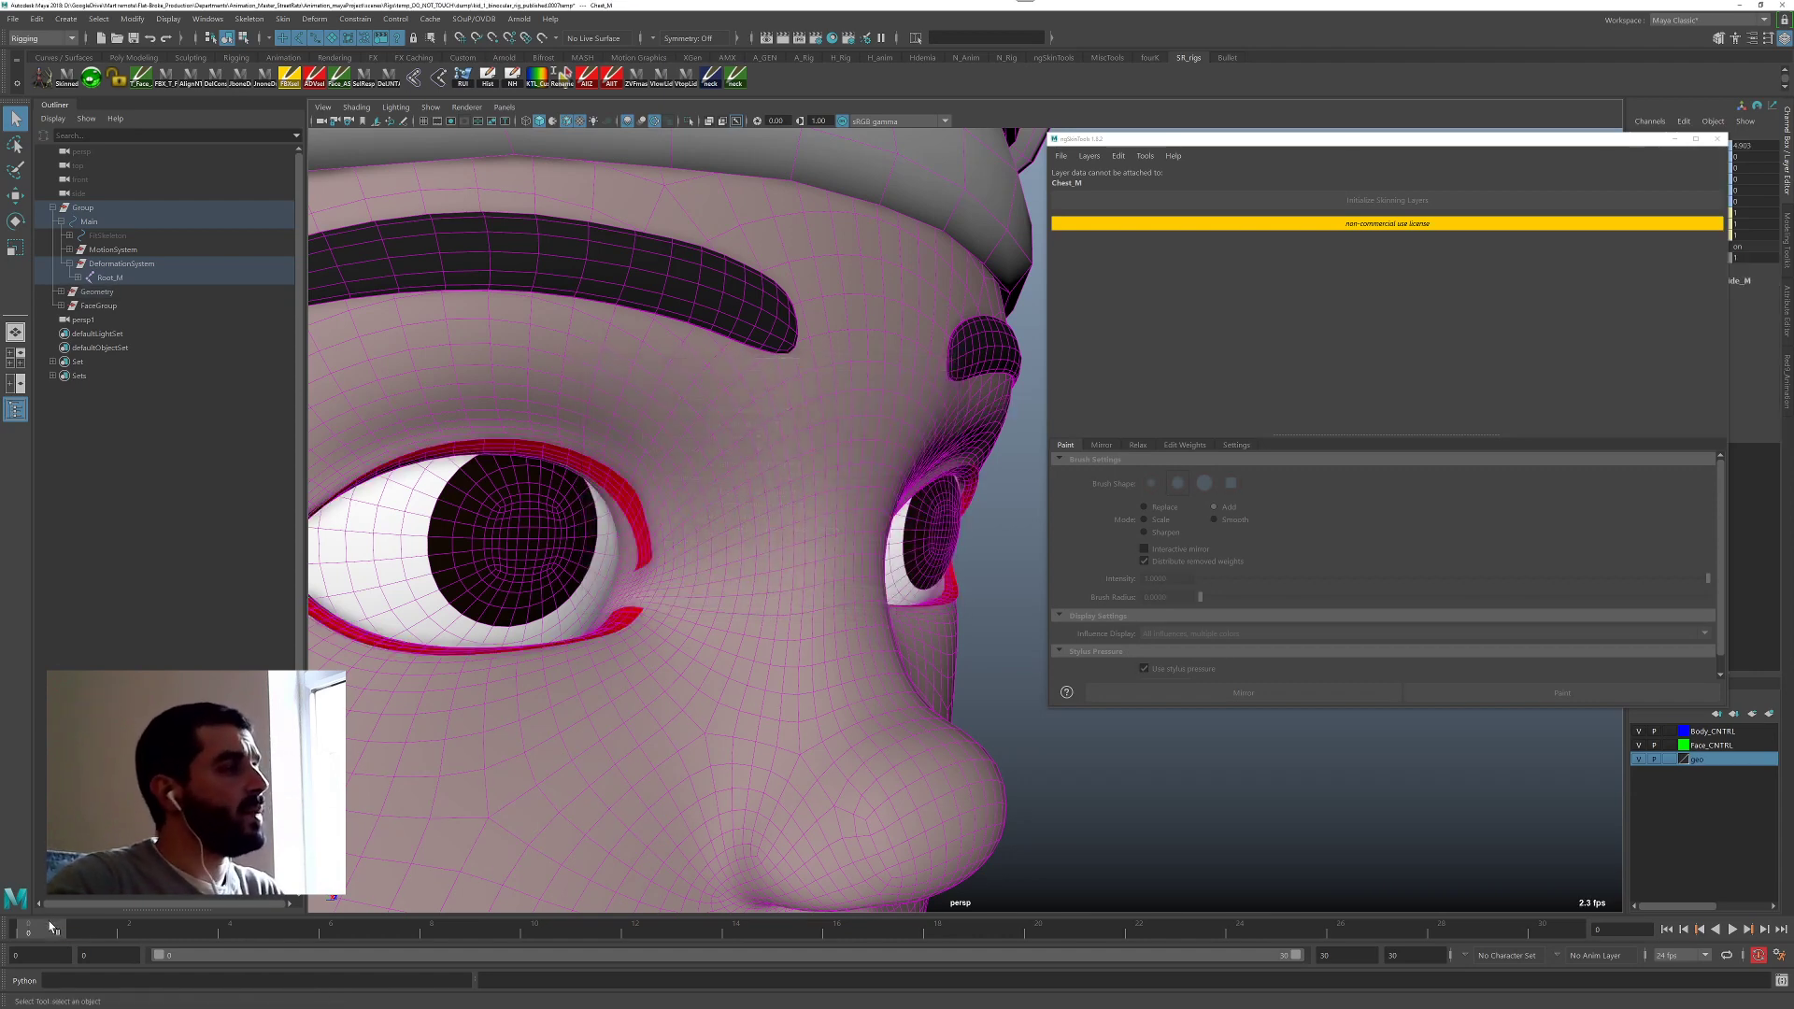
# Run the blink animation to frame 7 to check the eyelash deformation, and return to frame 0.
pyautogui.hotkey('alt', 'v')
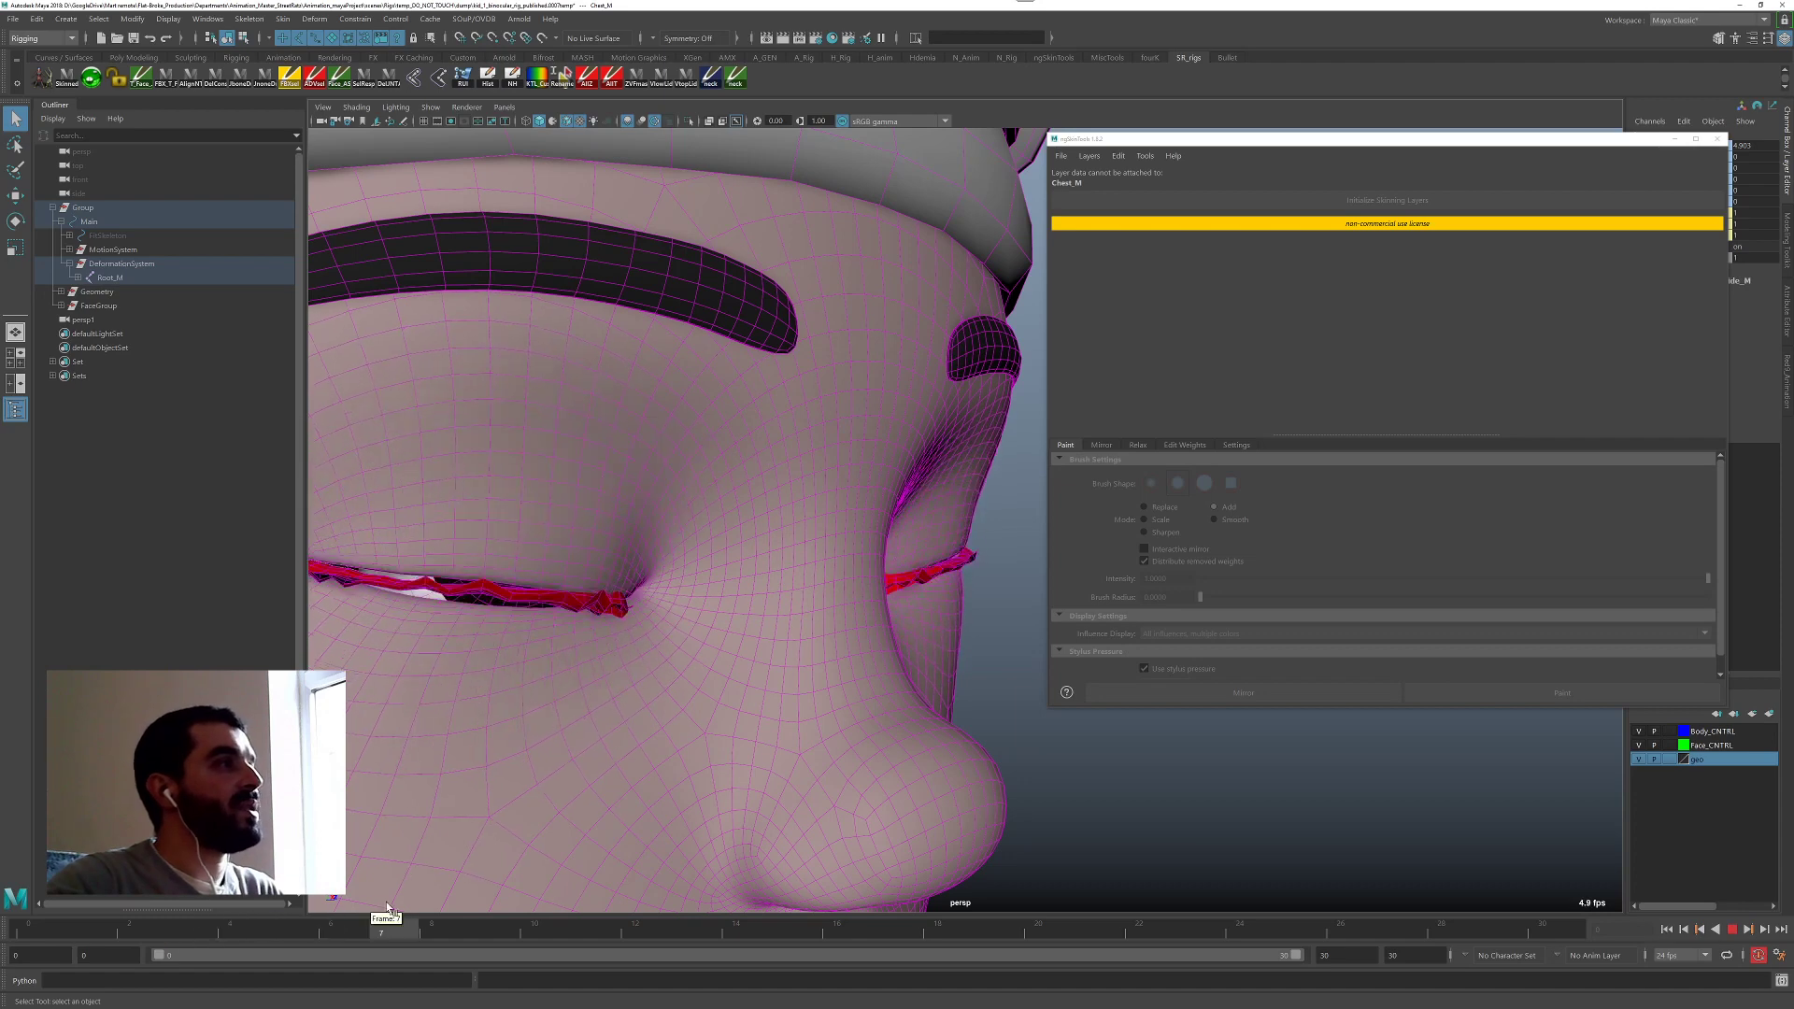
pyautogui.hotkey('alt', 'v')
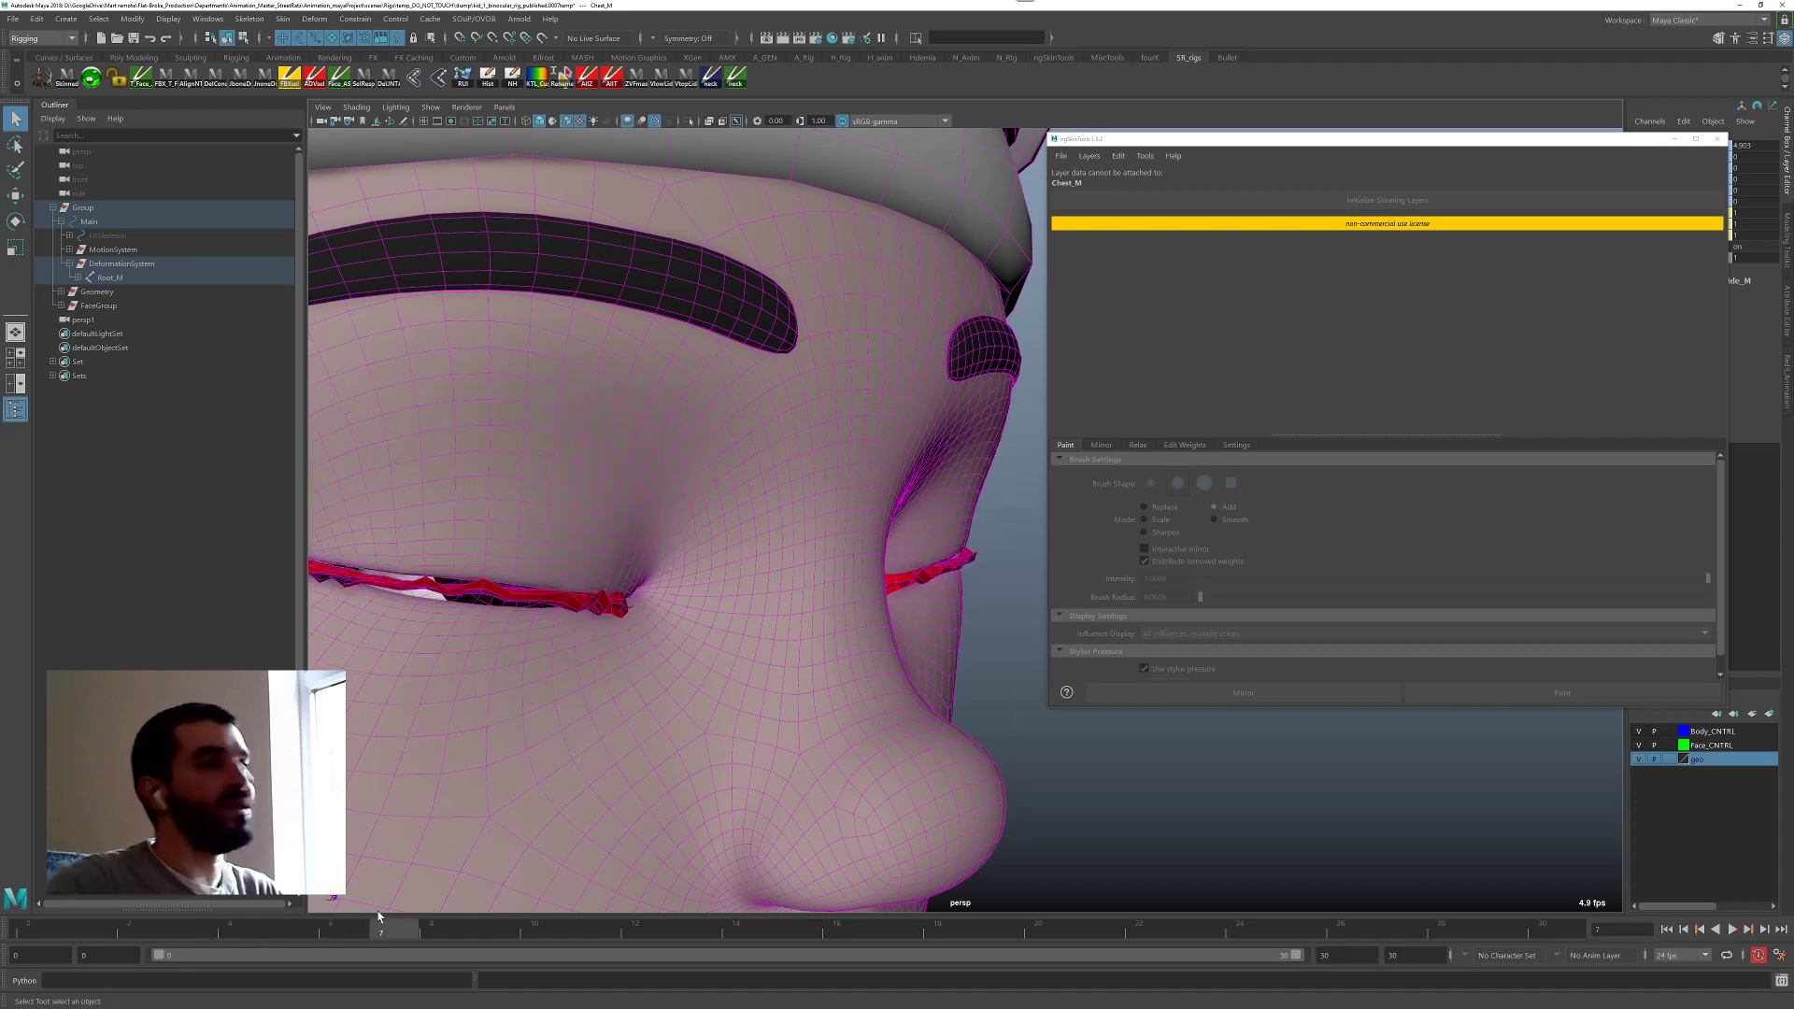
pyautogui.moveTo(163, 932); pyautogui.dragTo(1, 897)
pyautogui.hotkey('alt', 'v')
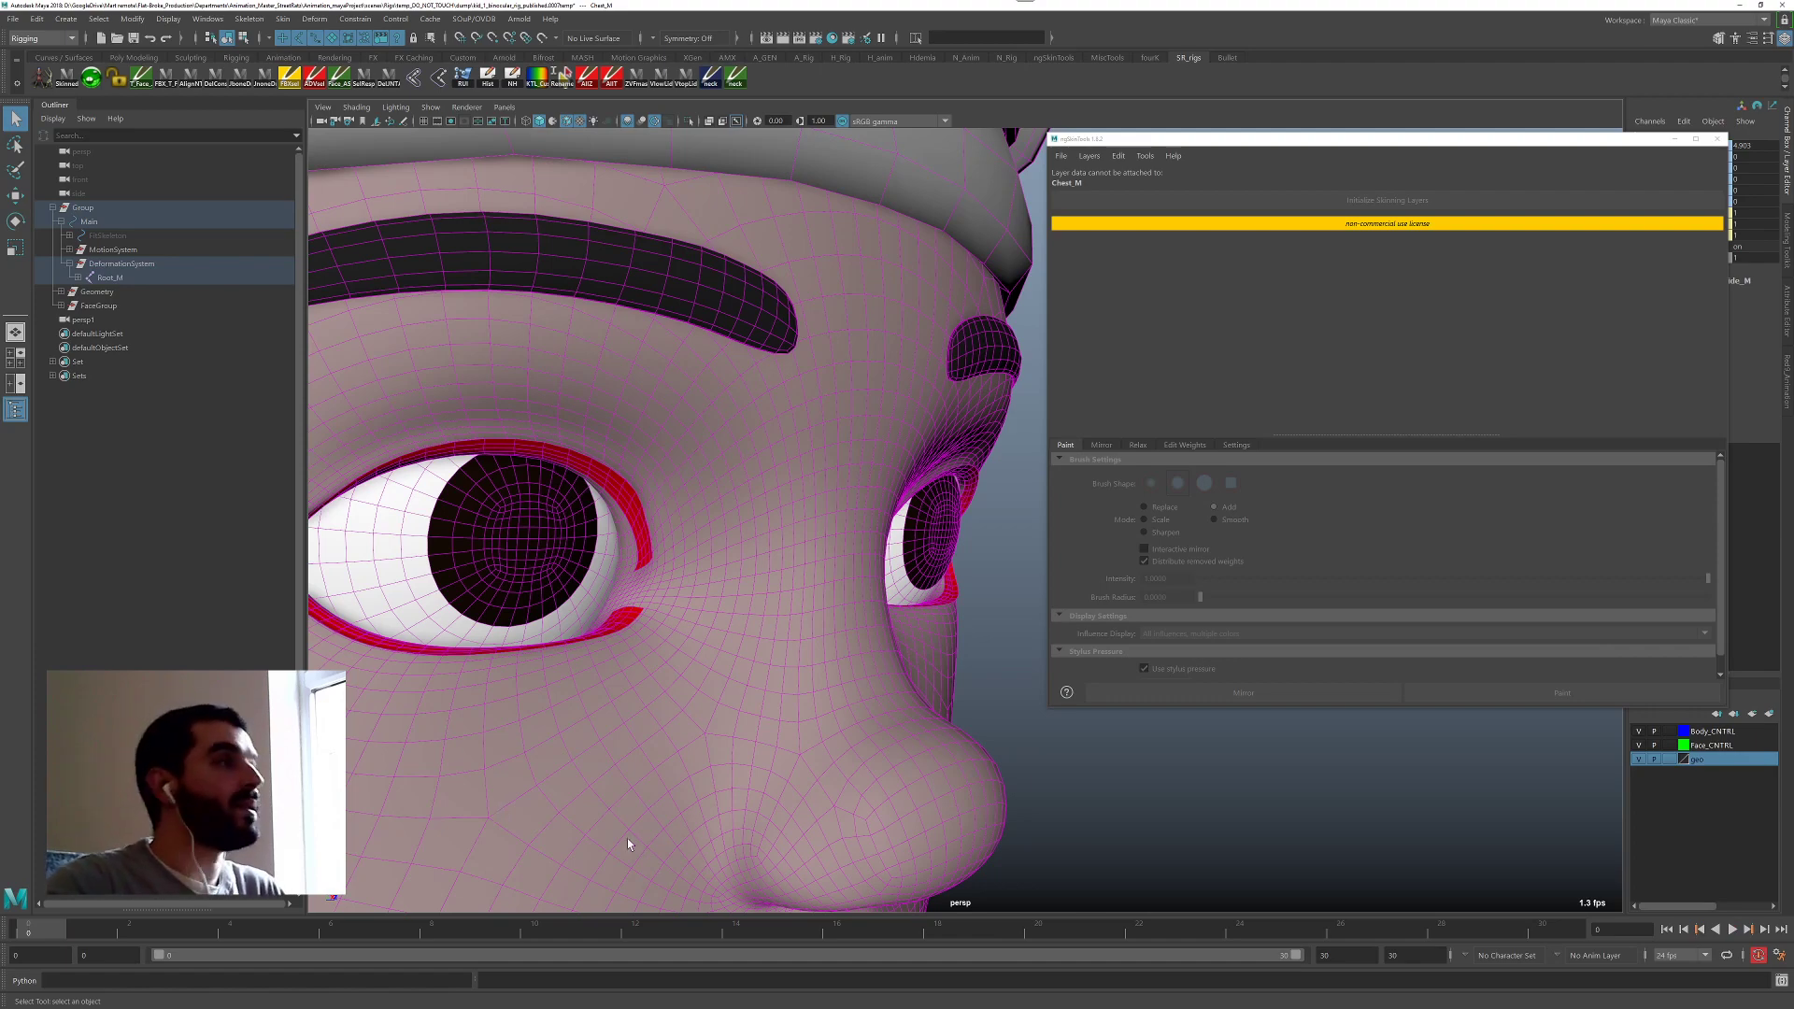
# Compare the ngSkinTools layer data of the face mesh with that of the upper eyelash mesh.
pyautogui.keyDown('alt'); pyautogui.moveTo(778, 806); pyautogui.dragTo(564, 721, button='right'); pyautogui.keyUp('alt')
pyautogui.keyDown('alt'); pyautogui.moveTo(840, 853); pyautogui.dragTo(709, 625, button='middle'); pyautogui.keyUp('alt')
pyautogui.keyDown('alt'); pyautogui.moveTo(1037, 682); pyautogui.dragTo(929, 648, button='right'); pyautogui.keyUp('alt')
pyautogui.scroll(10, 707, 628)
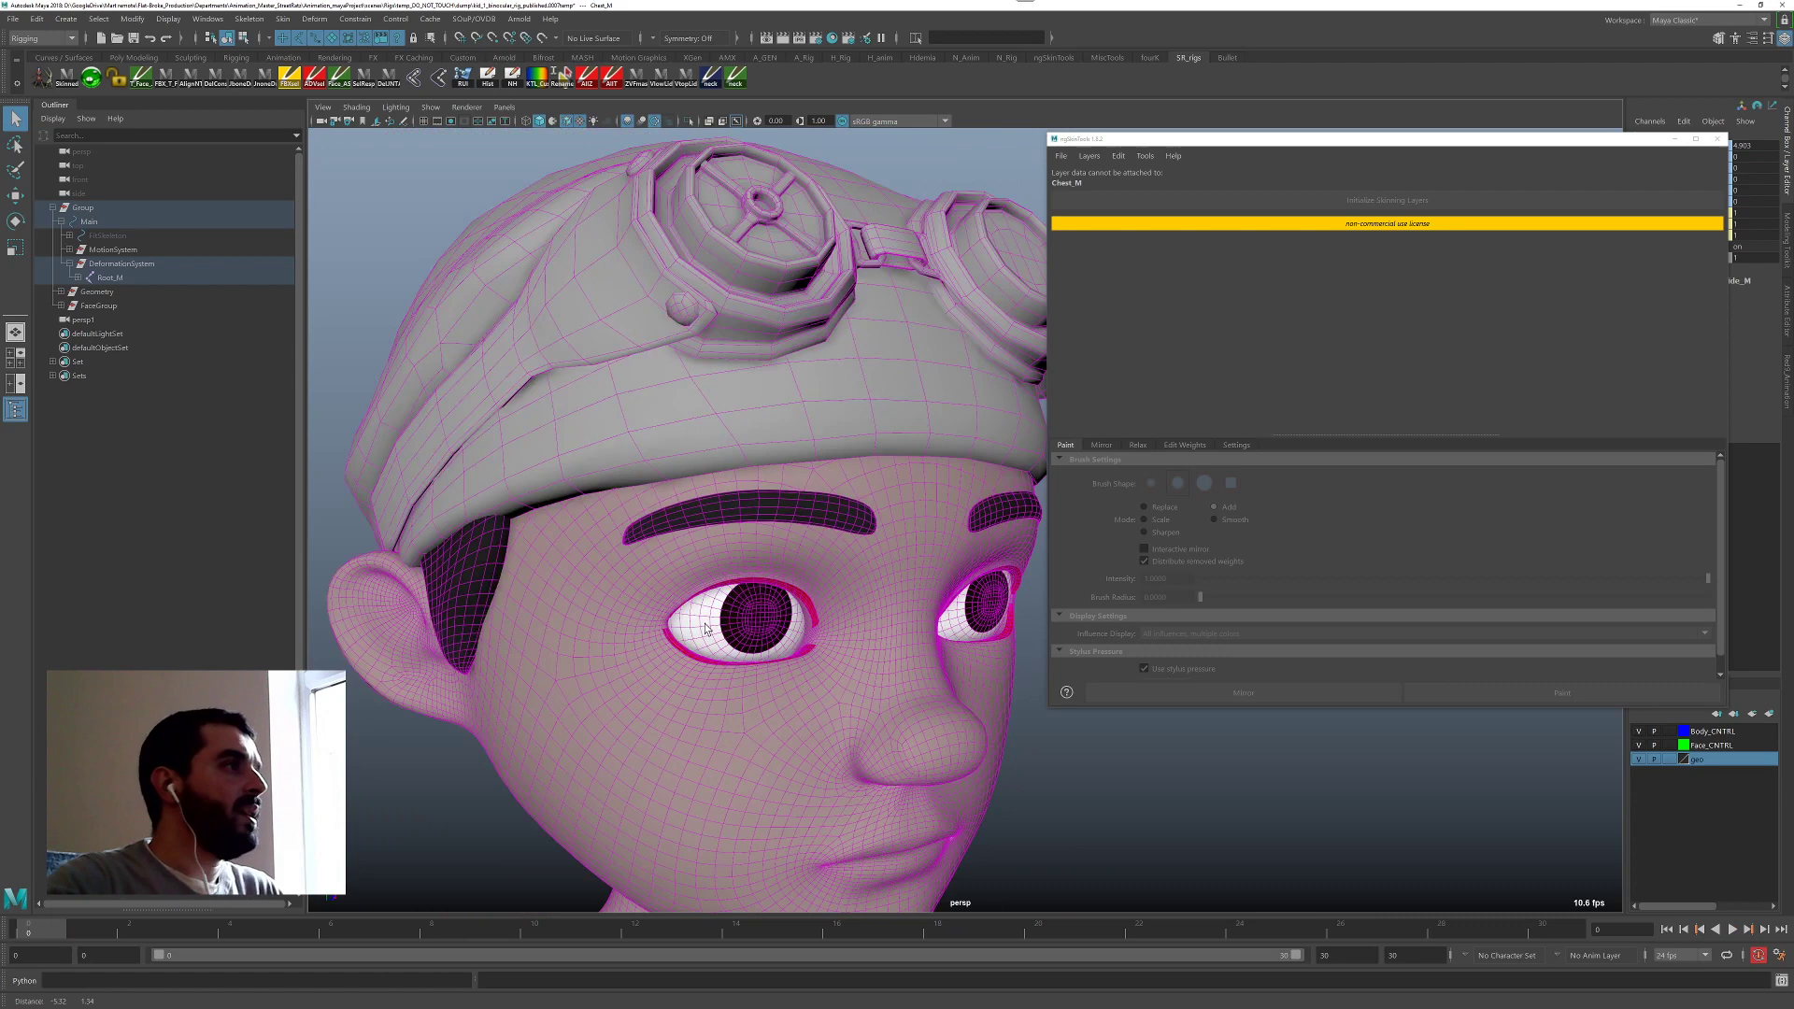
pyautogui.scroll(8, 706, 628)
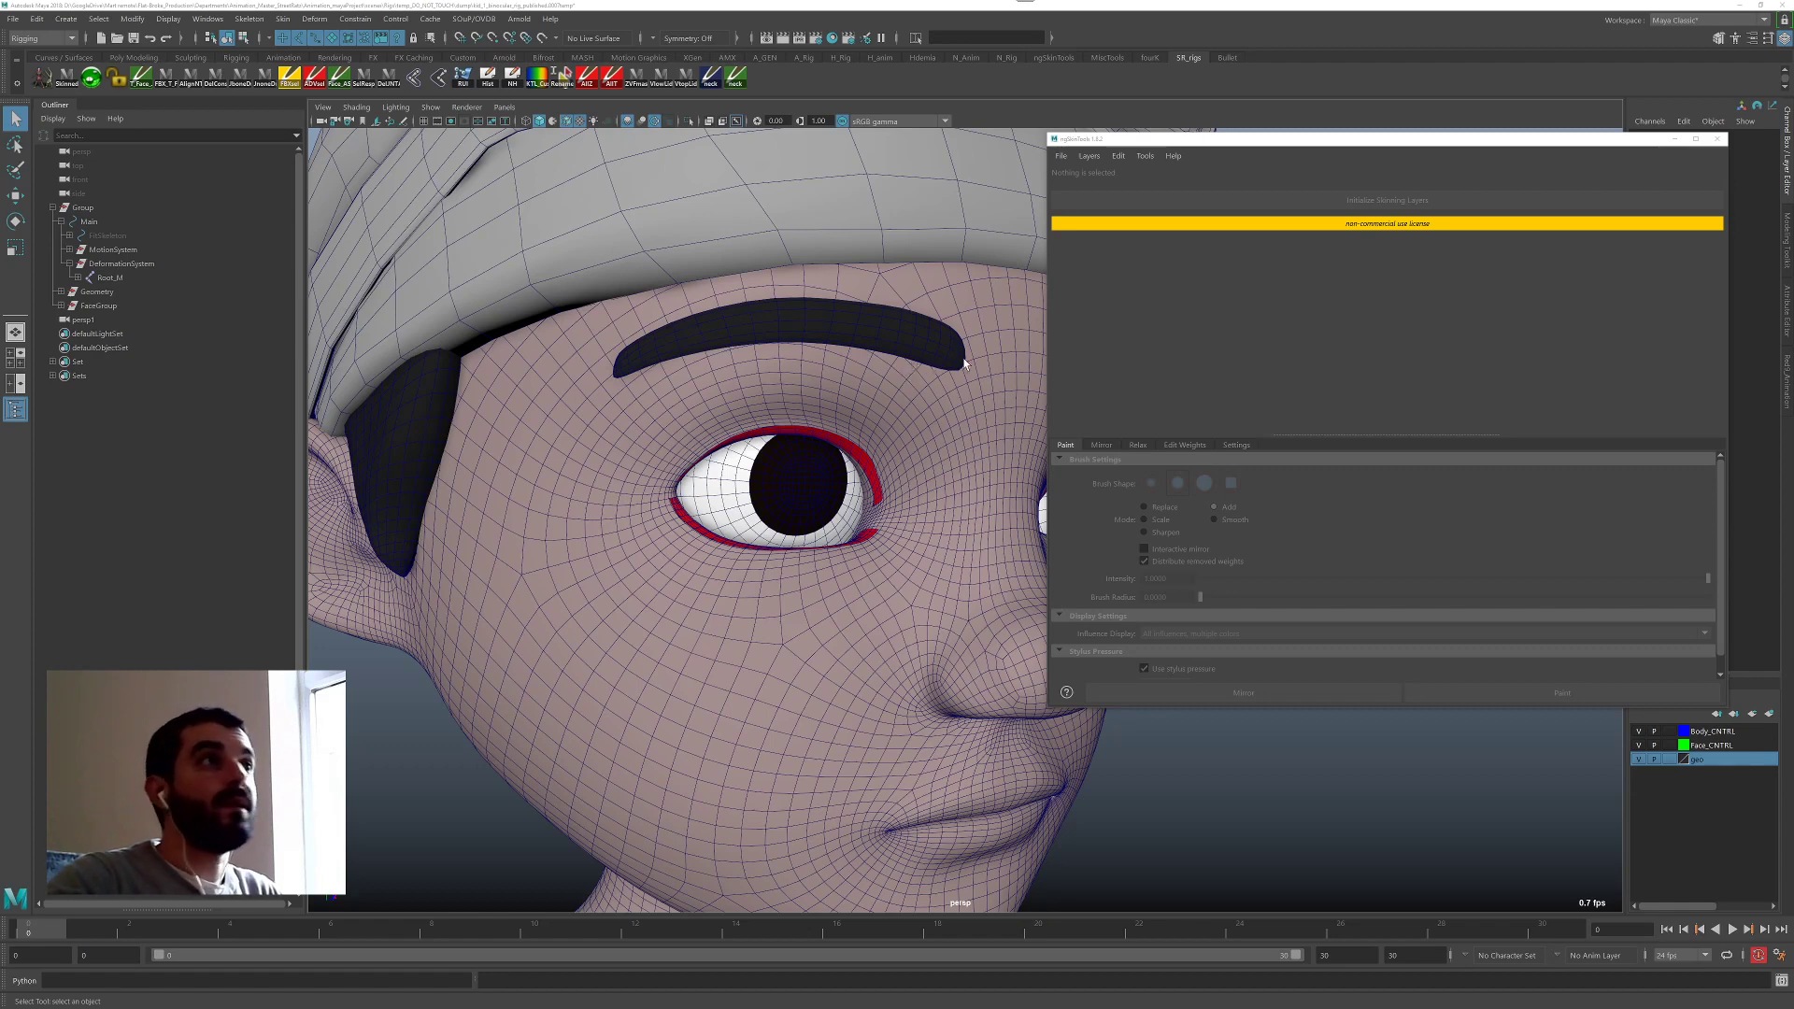
pyautogui.keyDown('alt'); pyautogui.moveTo(849, 351); pyautogui.dragTo(770, 426); pyautogui.keyUp('alt')
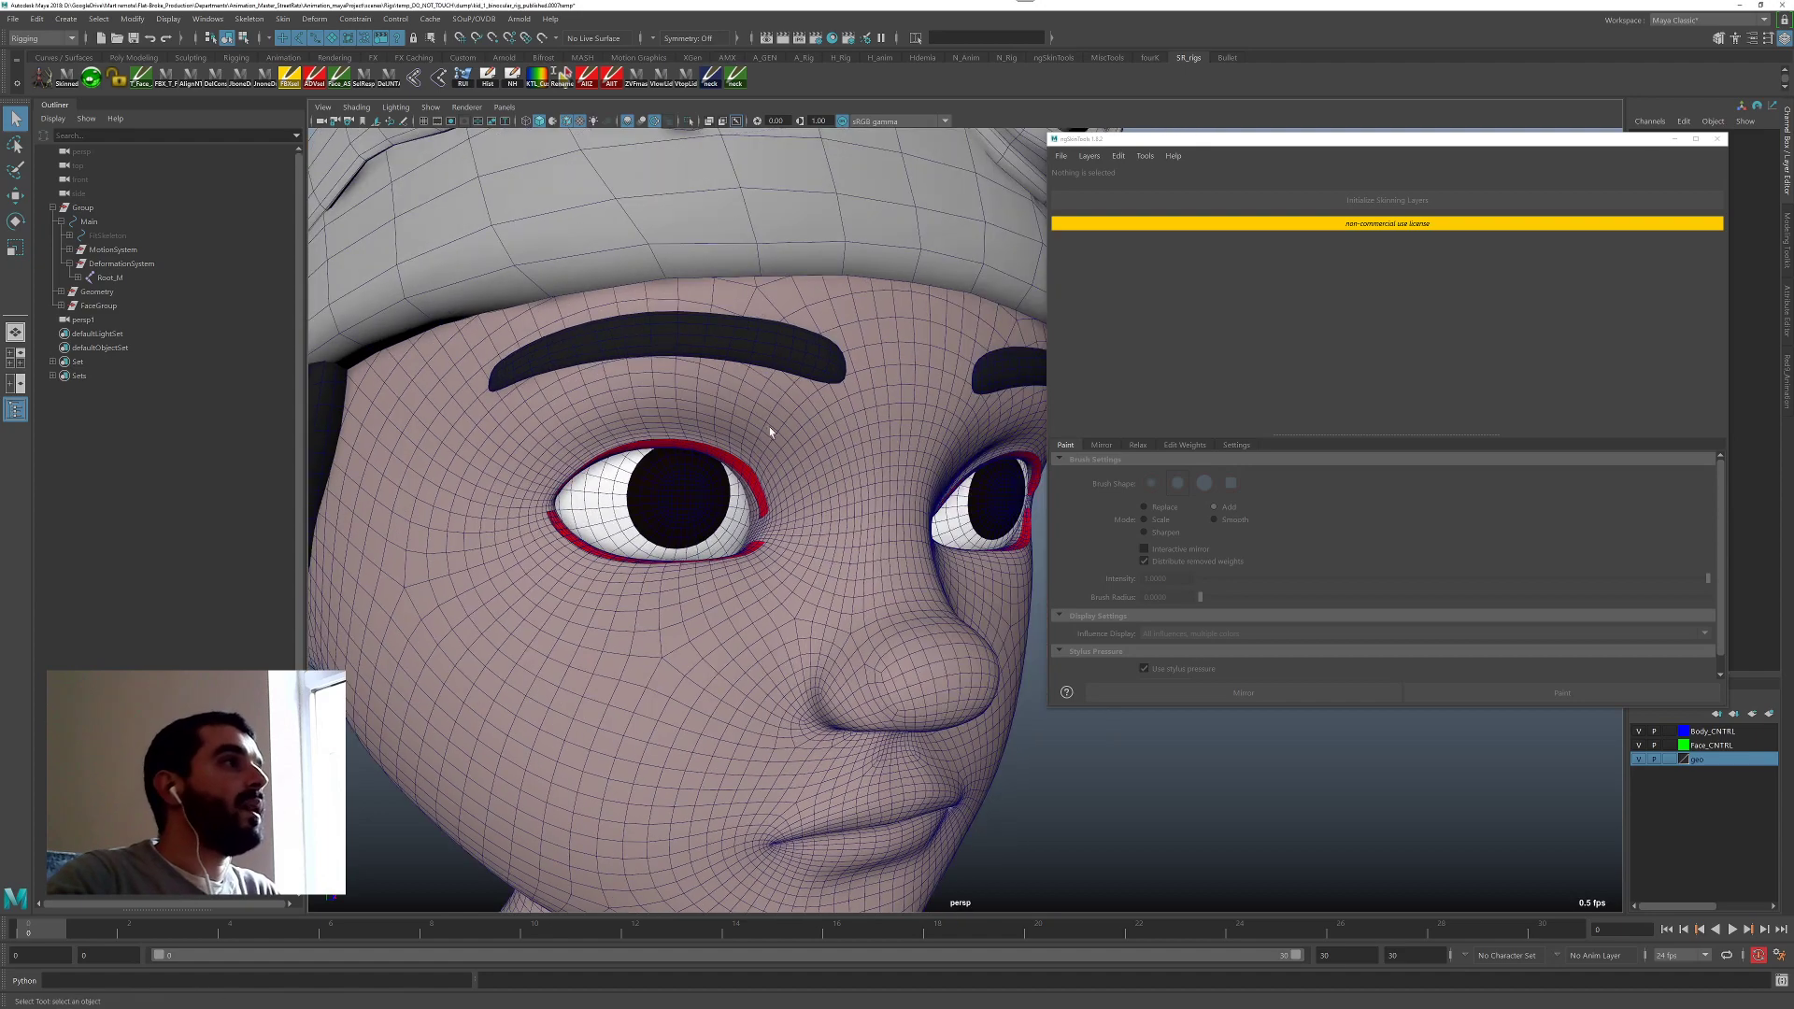
pyautogui.click(843, 454)
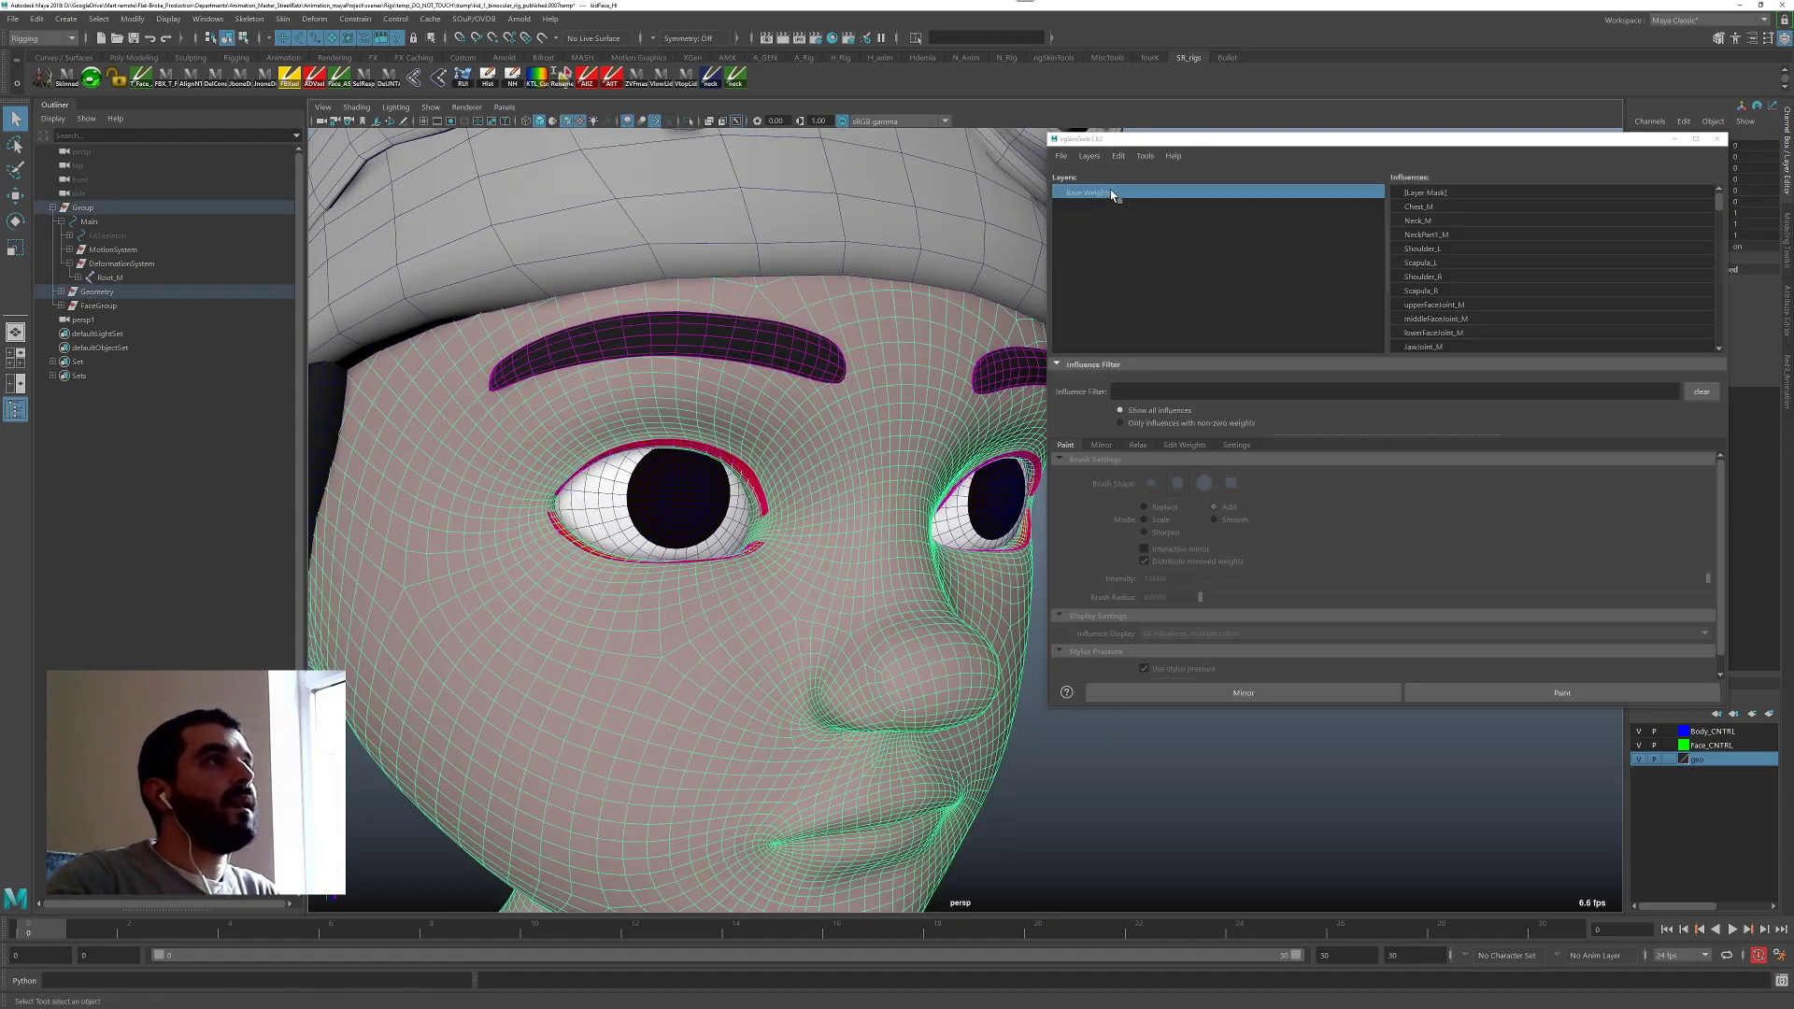
pyautogui.click(748, 474)
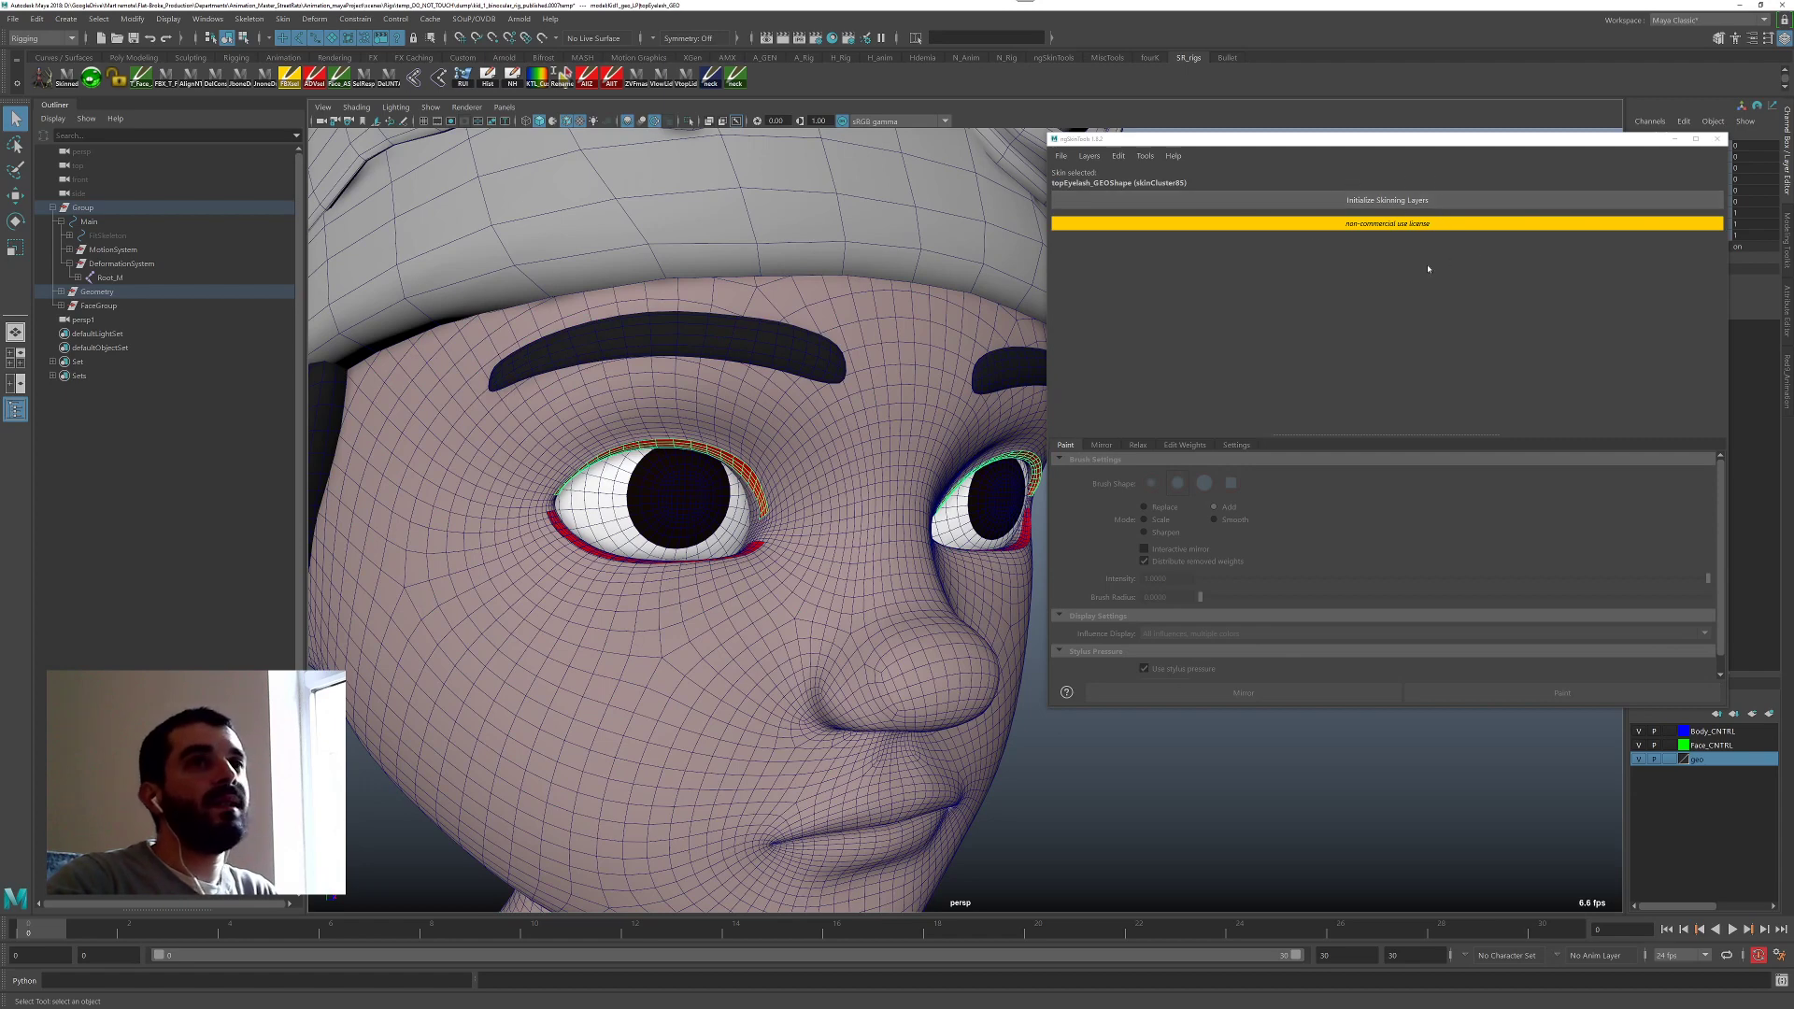
pyautogui.click(1372, 211)
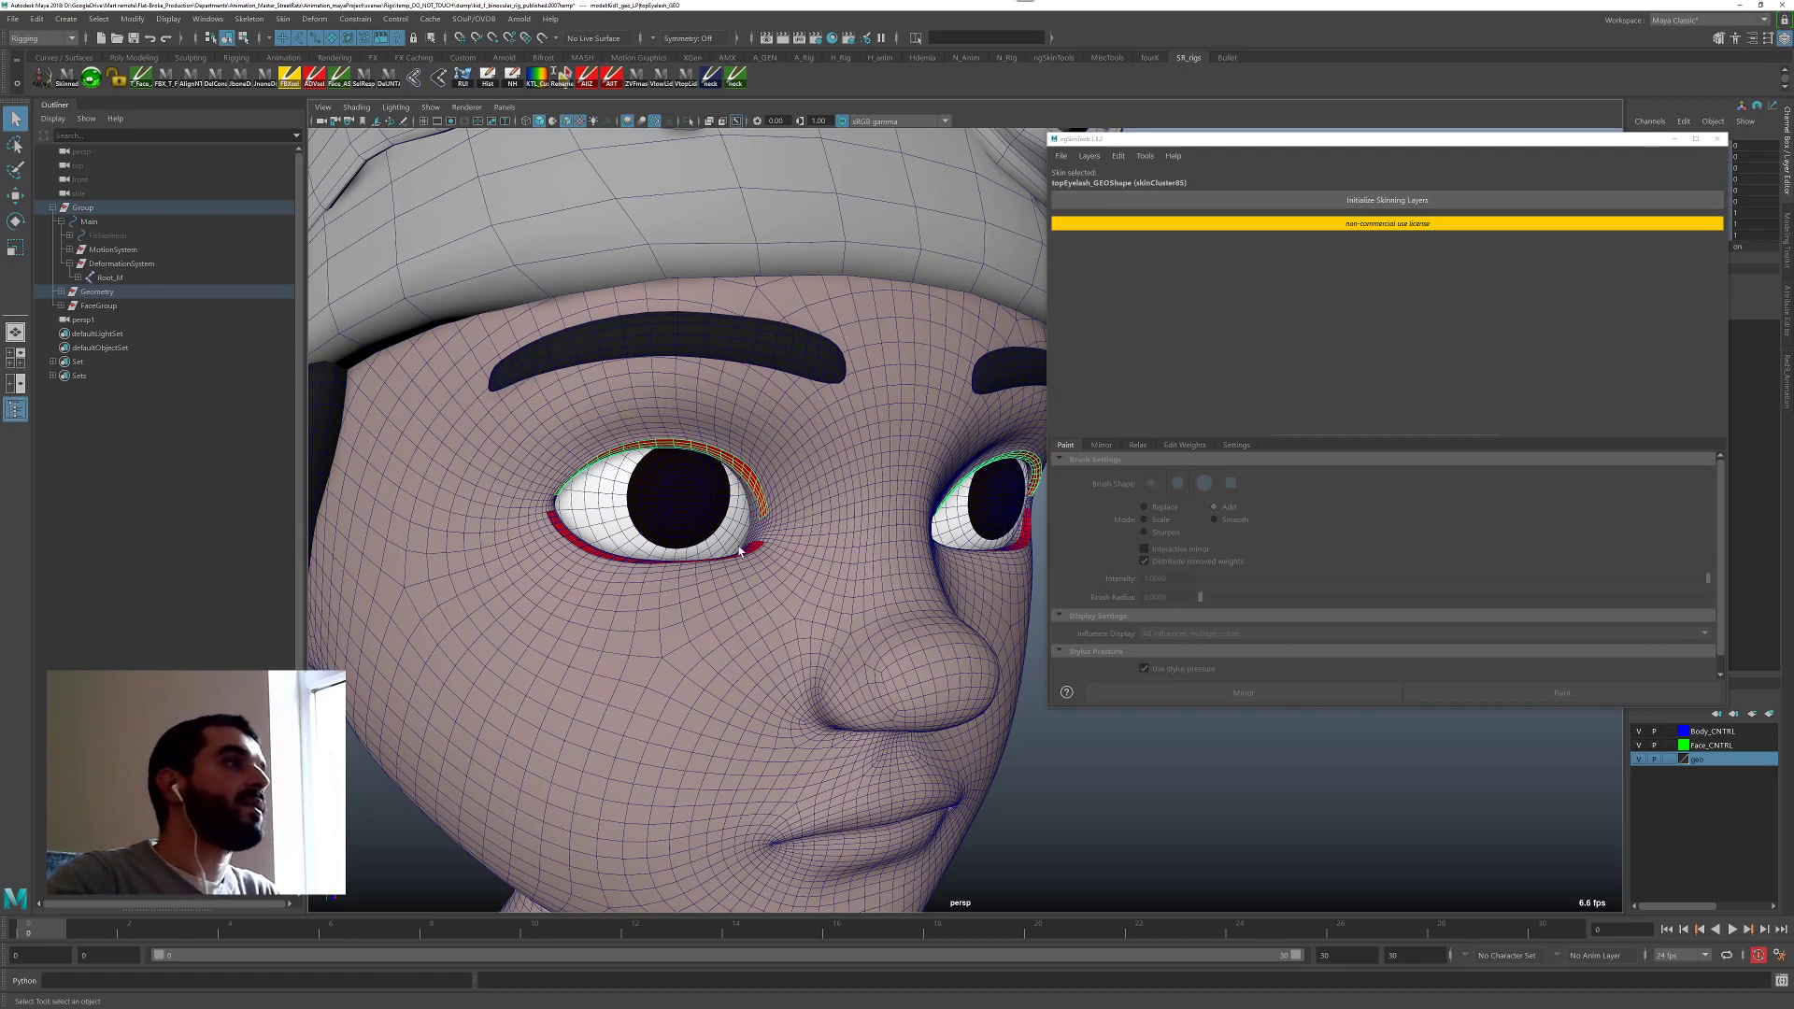
pyautogui.click(801, 570)
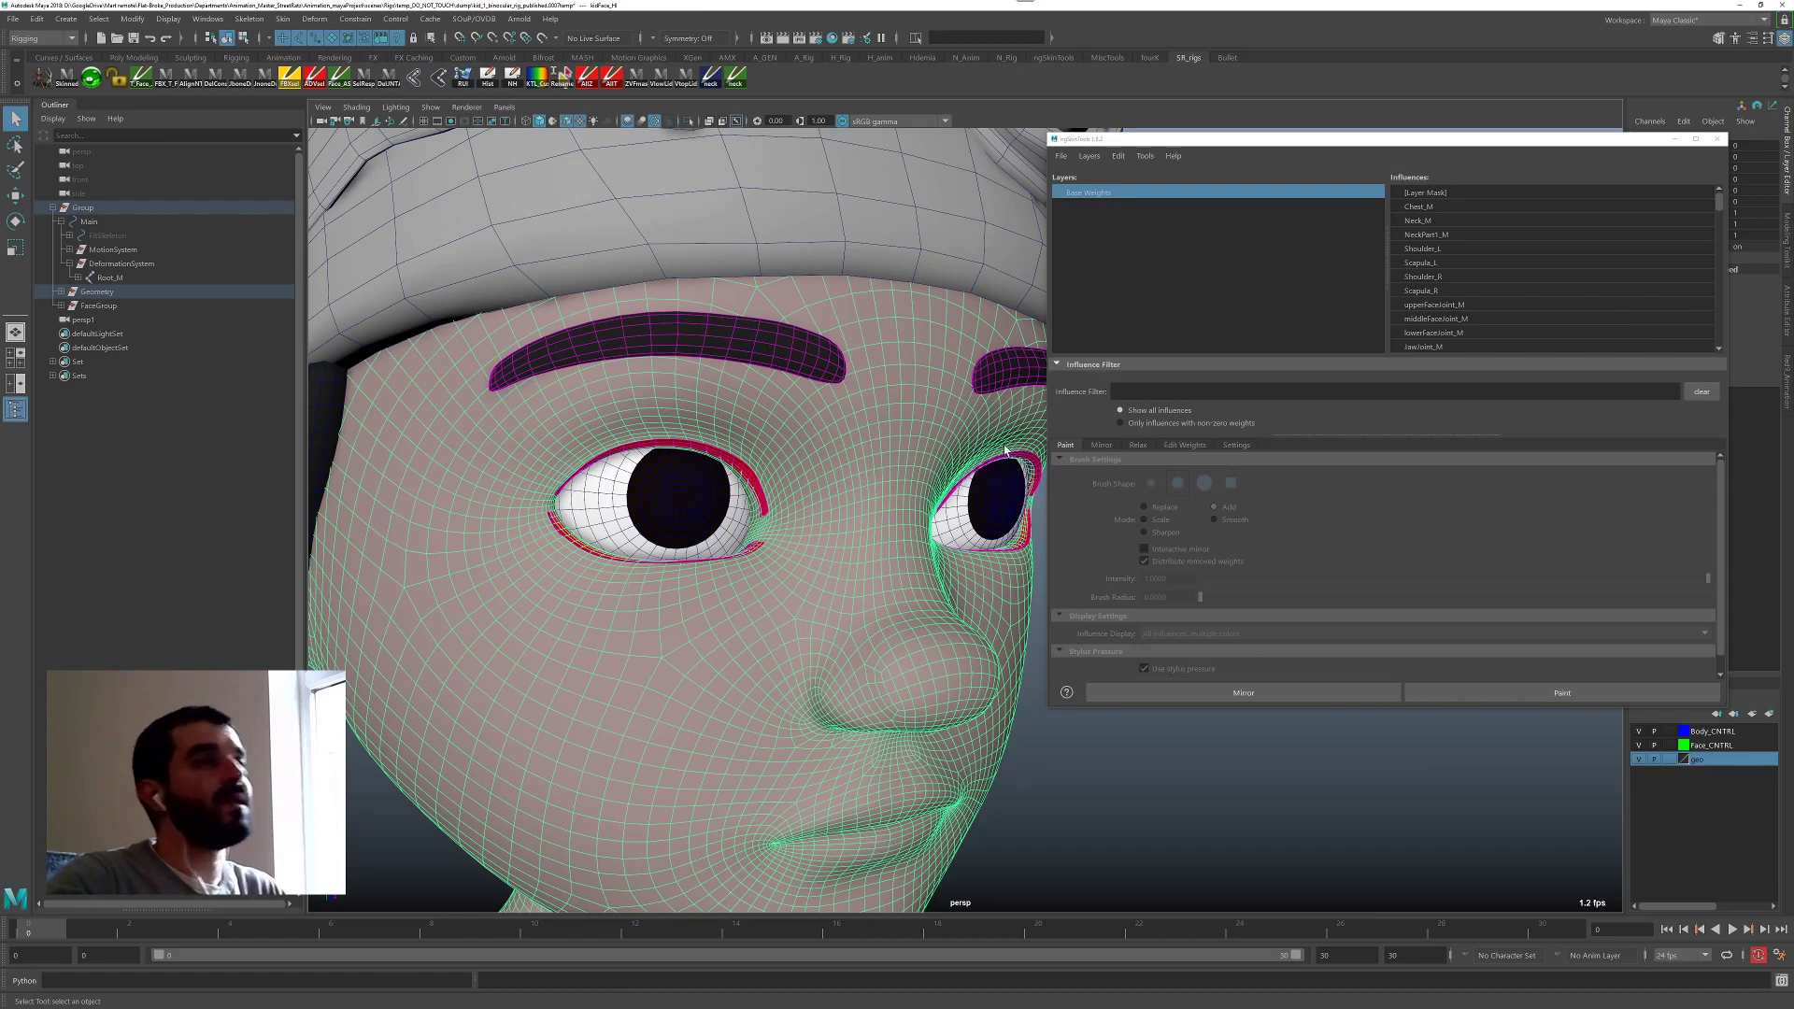
pyautogui.click(763, 497)
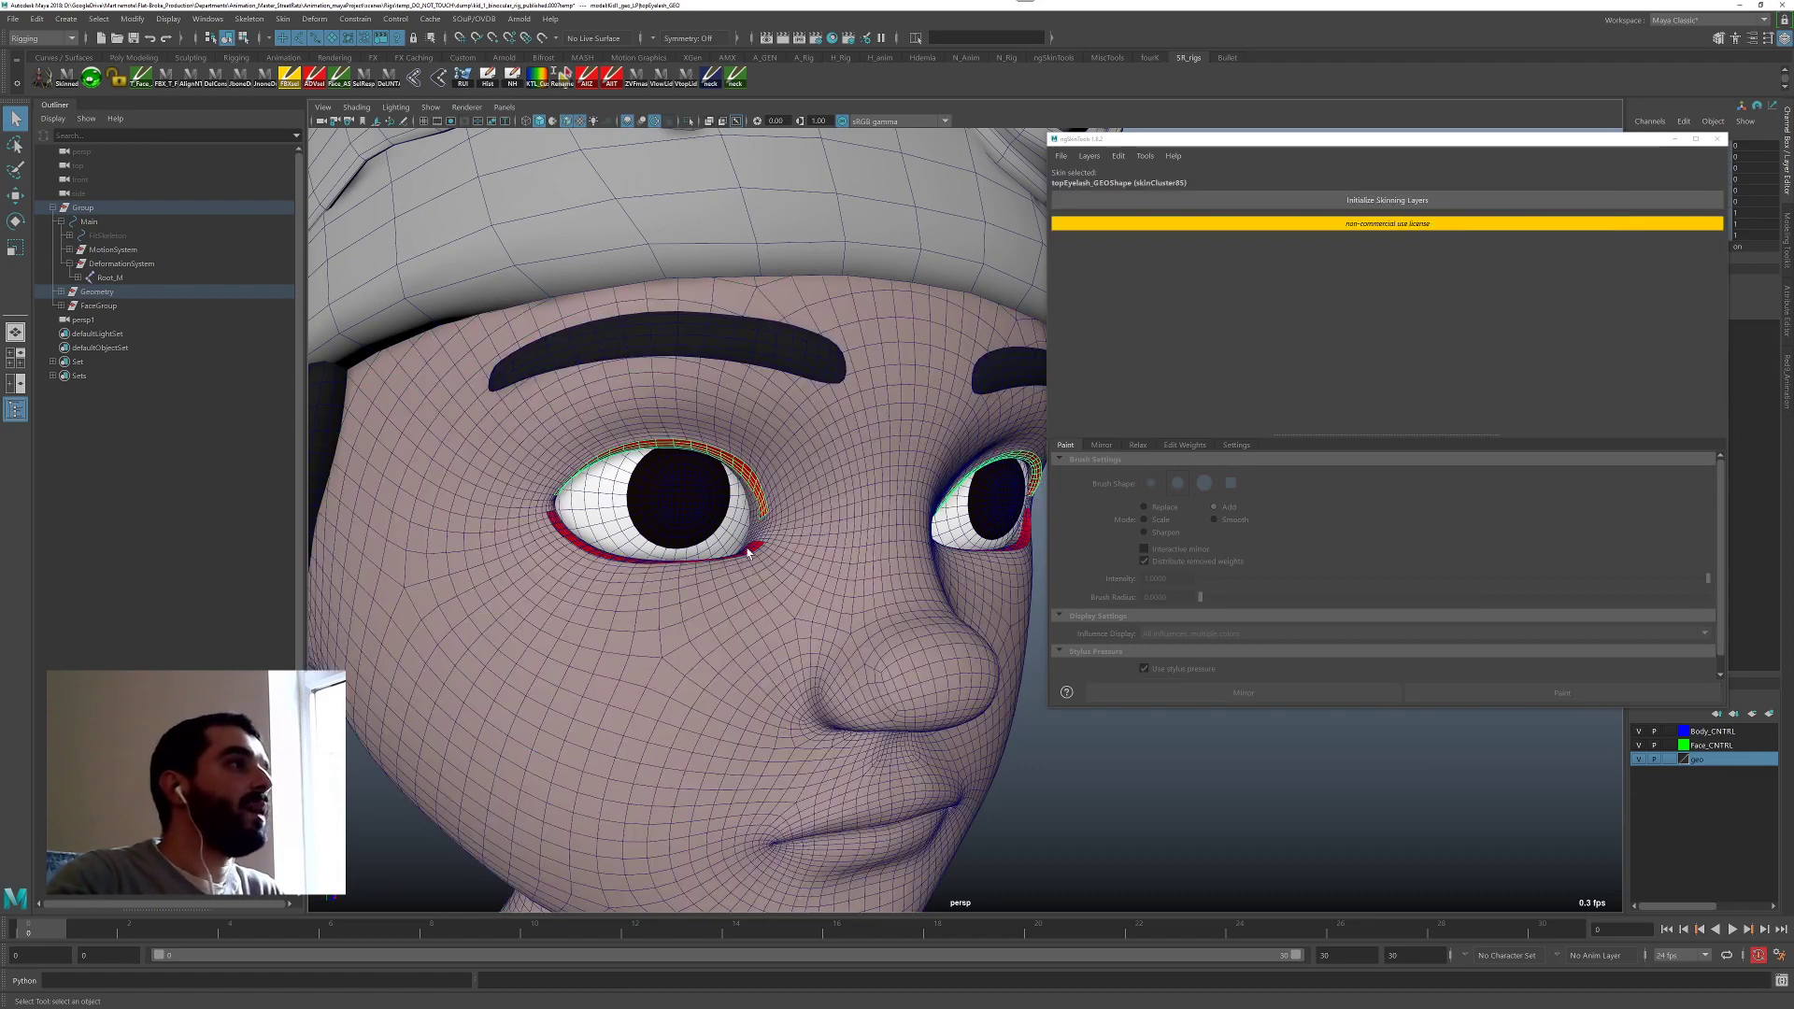
pyautogui.click(952, 623)
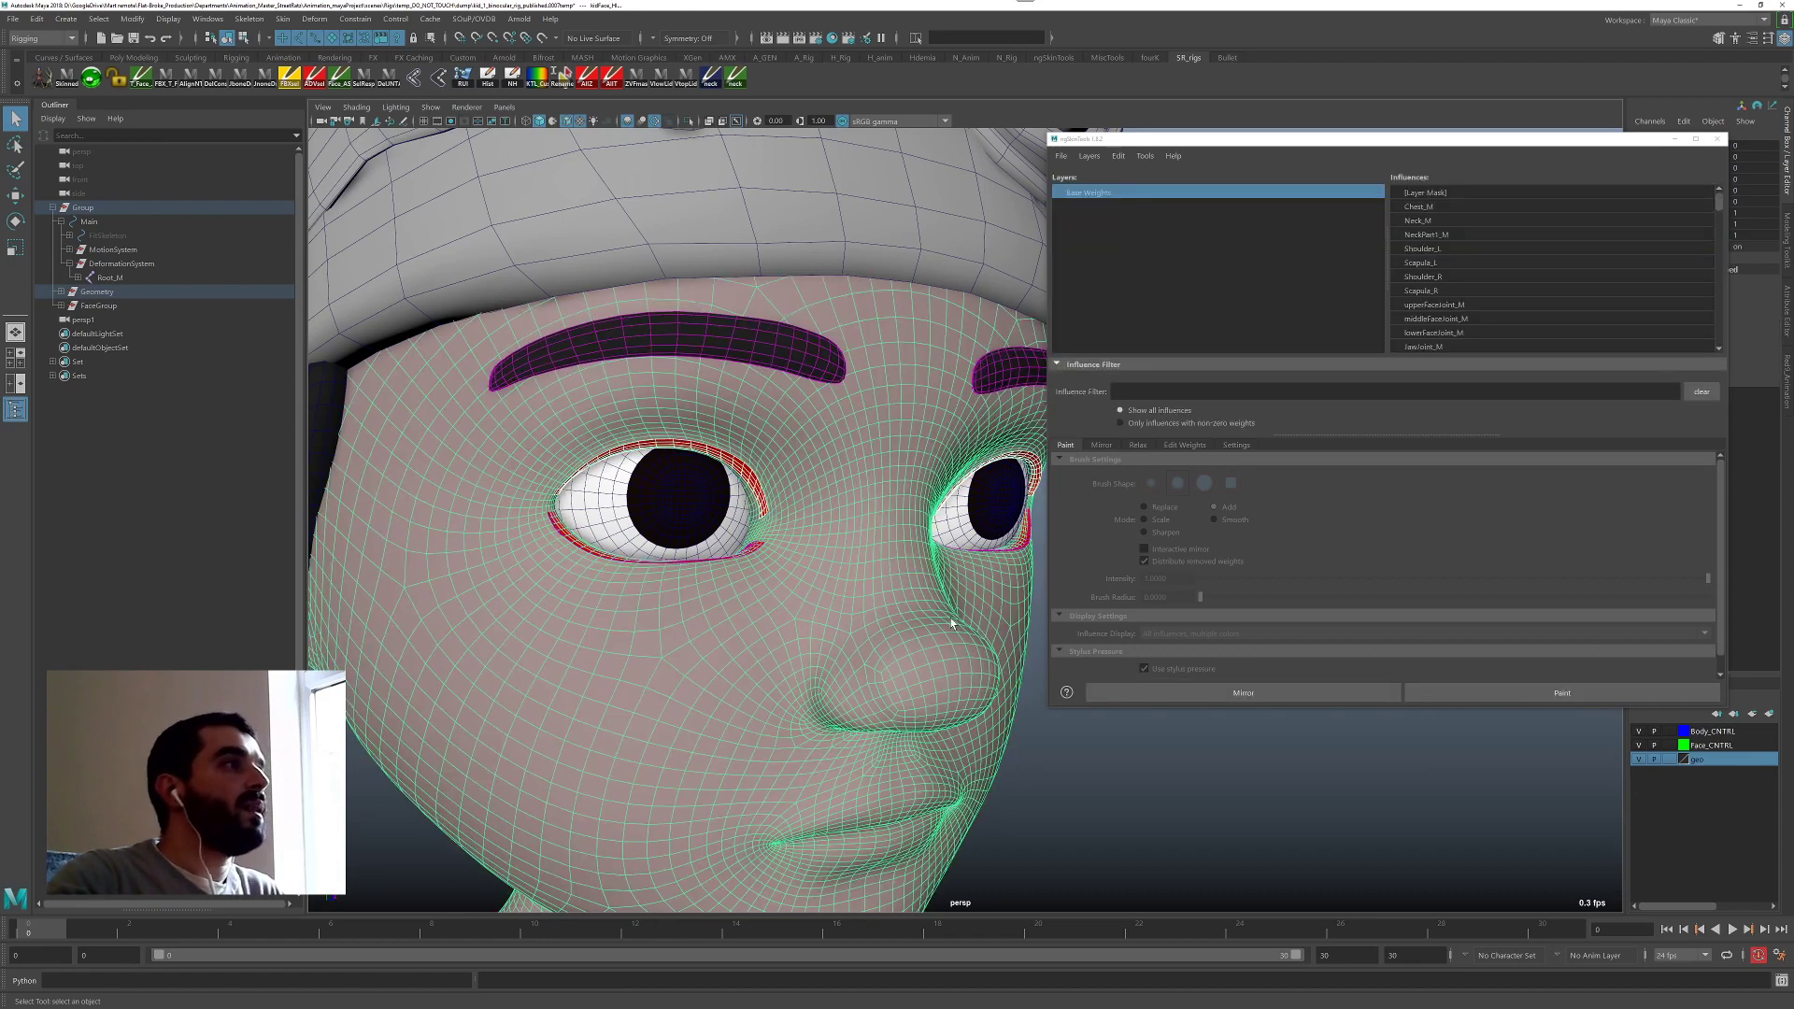
pyautogui.click(1028, 544)
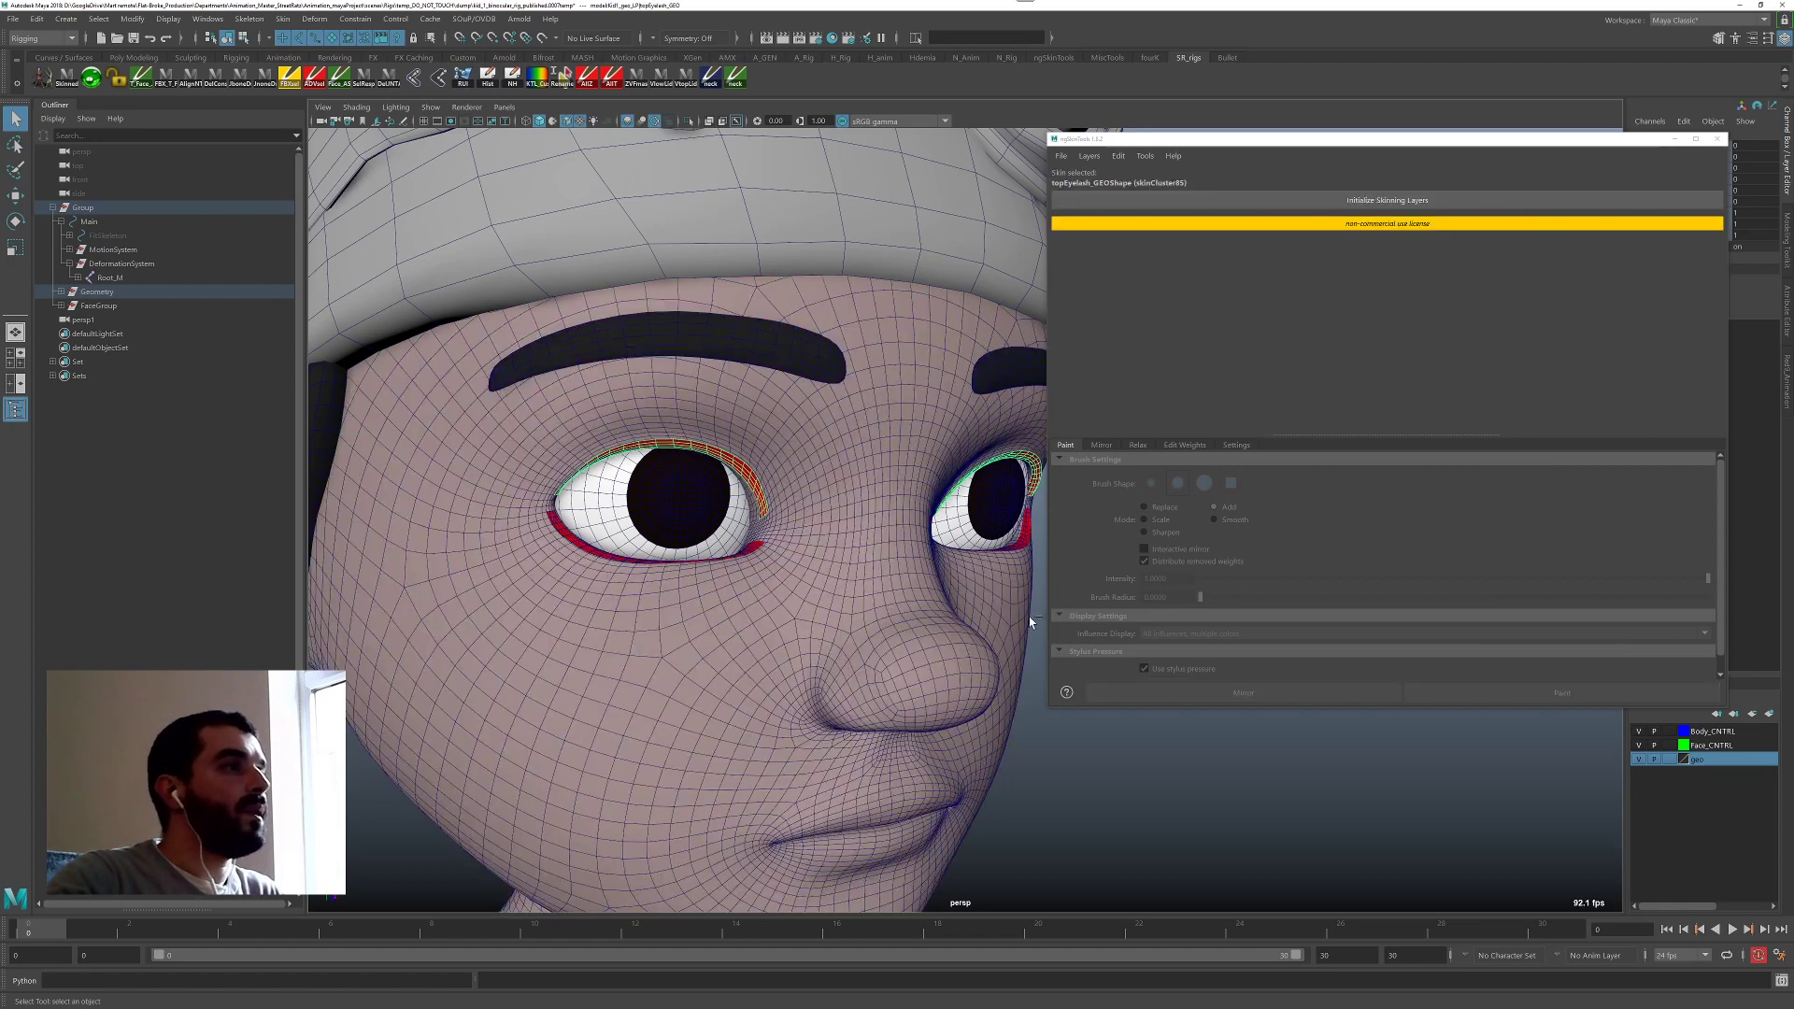
# Initialize skinning layers in ngSkinTools on the lower eyelash mesh and on the upper eyelash mesh.
pyautogui.click(1019, 547)
pyautogui.click(1312, 200)
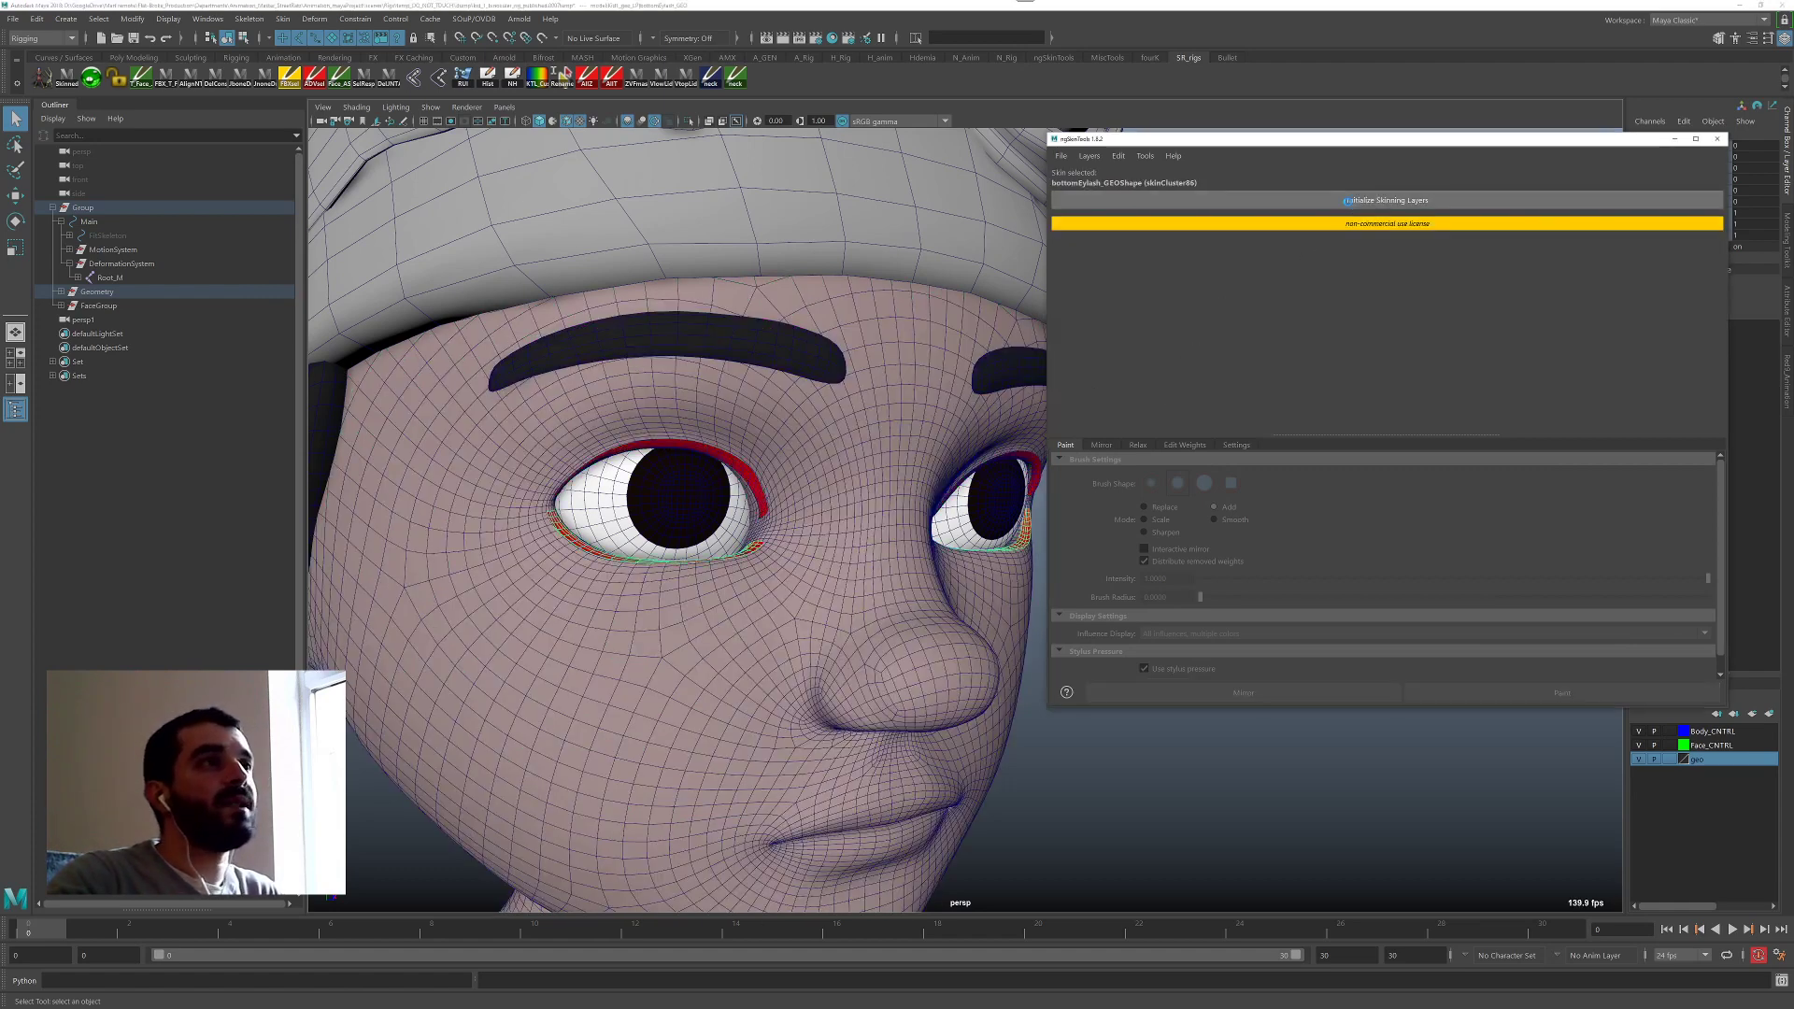
pyautogui.click(1038, 469)
pyautogui.click(1305, 202)
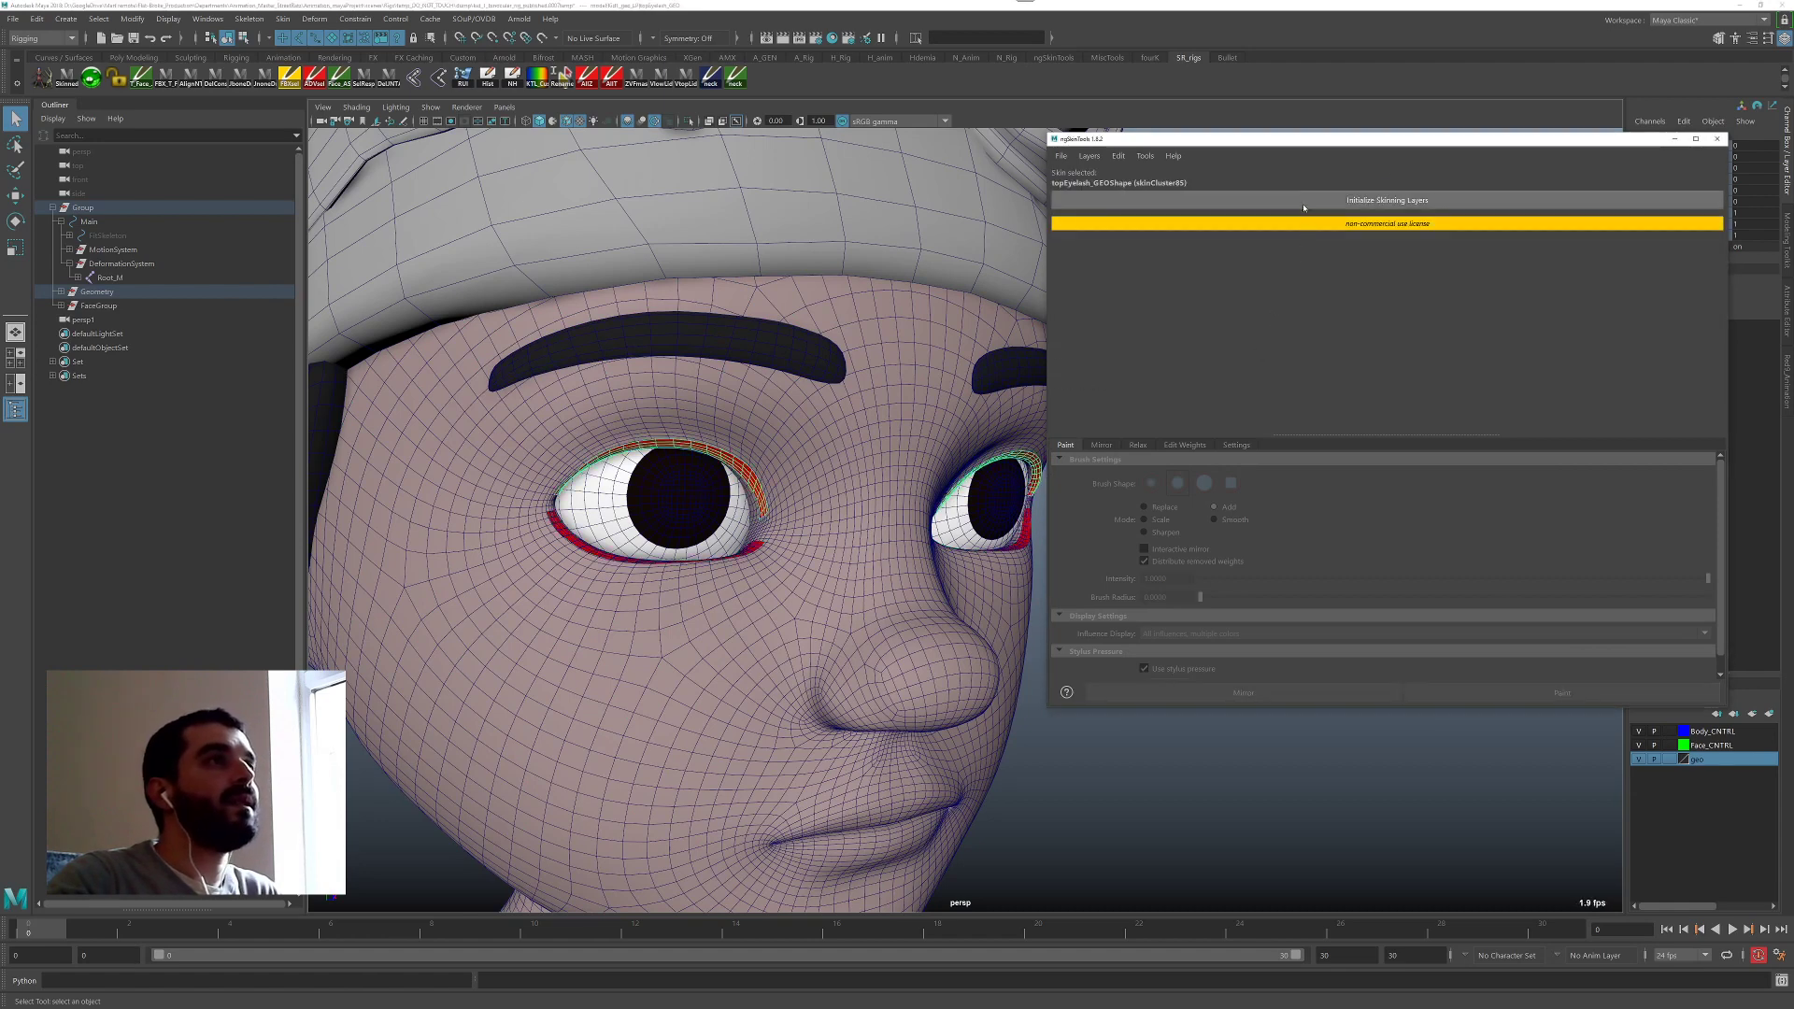
# Transfer the face mesh's skin weights to the upper eyelash mesh with the Closest point on surface mode, reviewing the influence mapping.
pyautogui.keyDown('alt'); pyautogui.moveTo(694, 616); pyautogui.dragTo(647, 628); pyautogui.keyUp('alt')
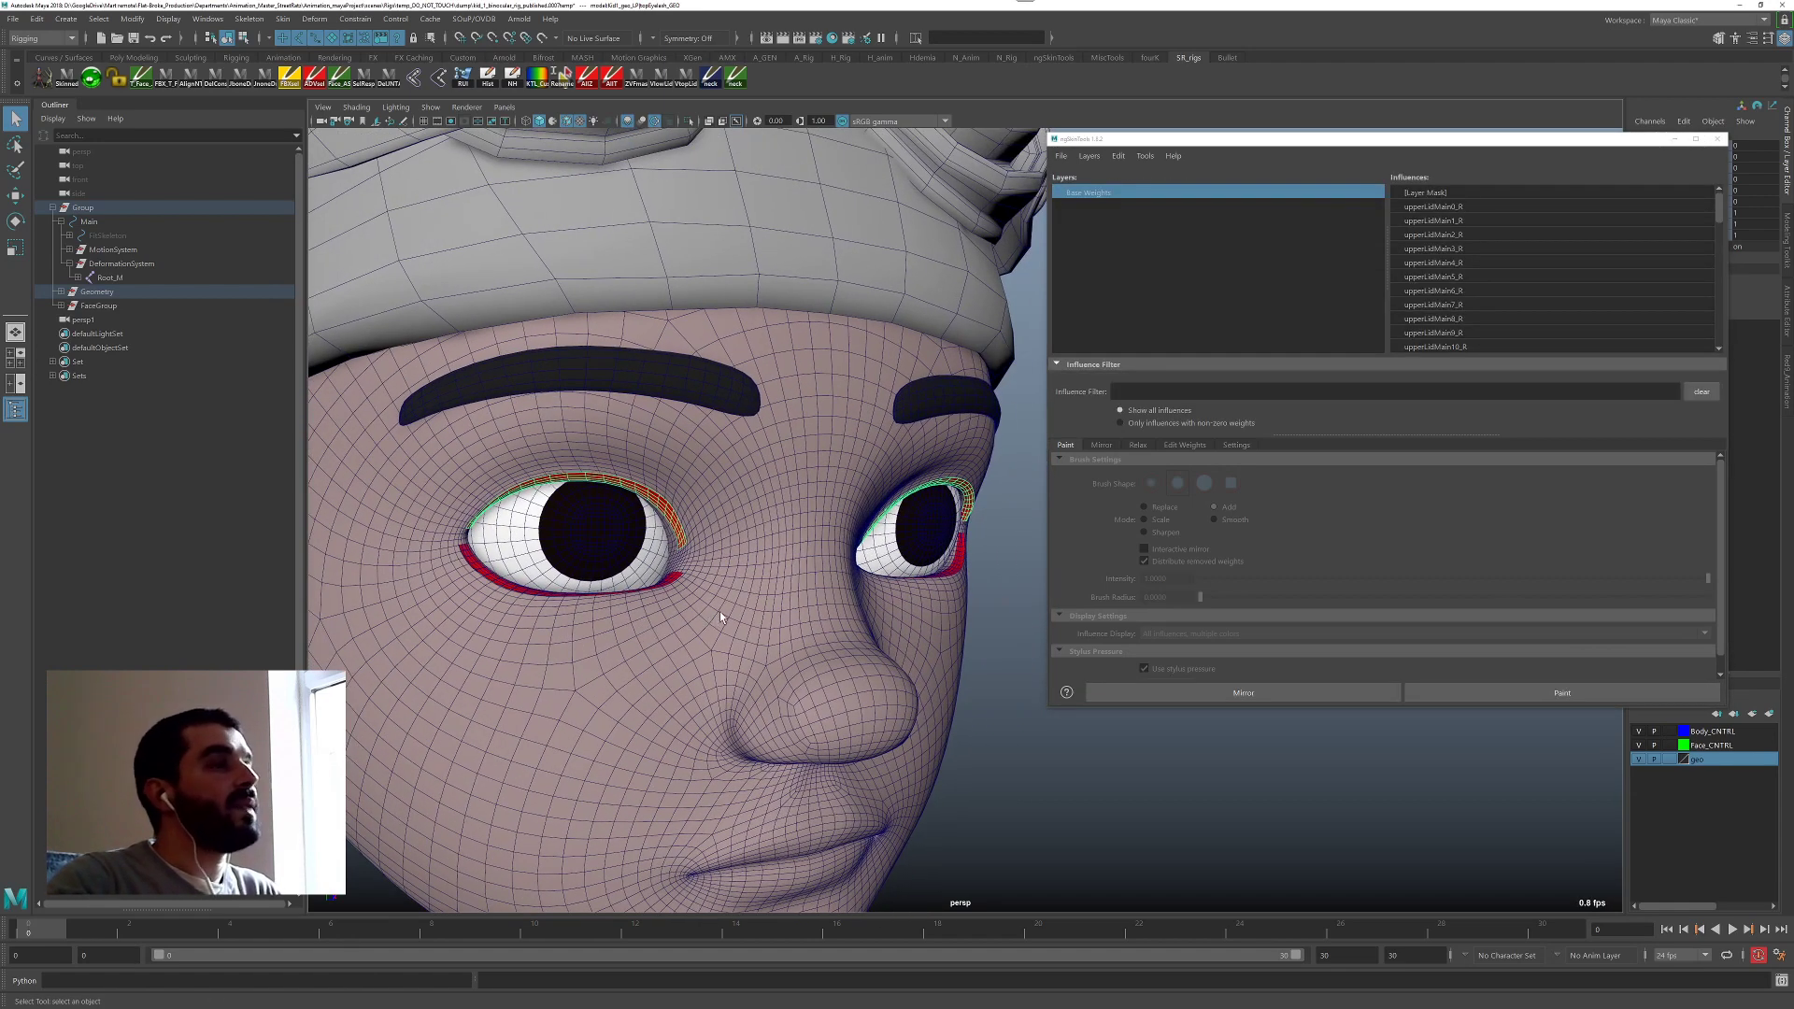
pyautogui.click(785, 471)
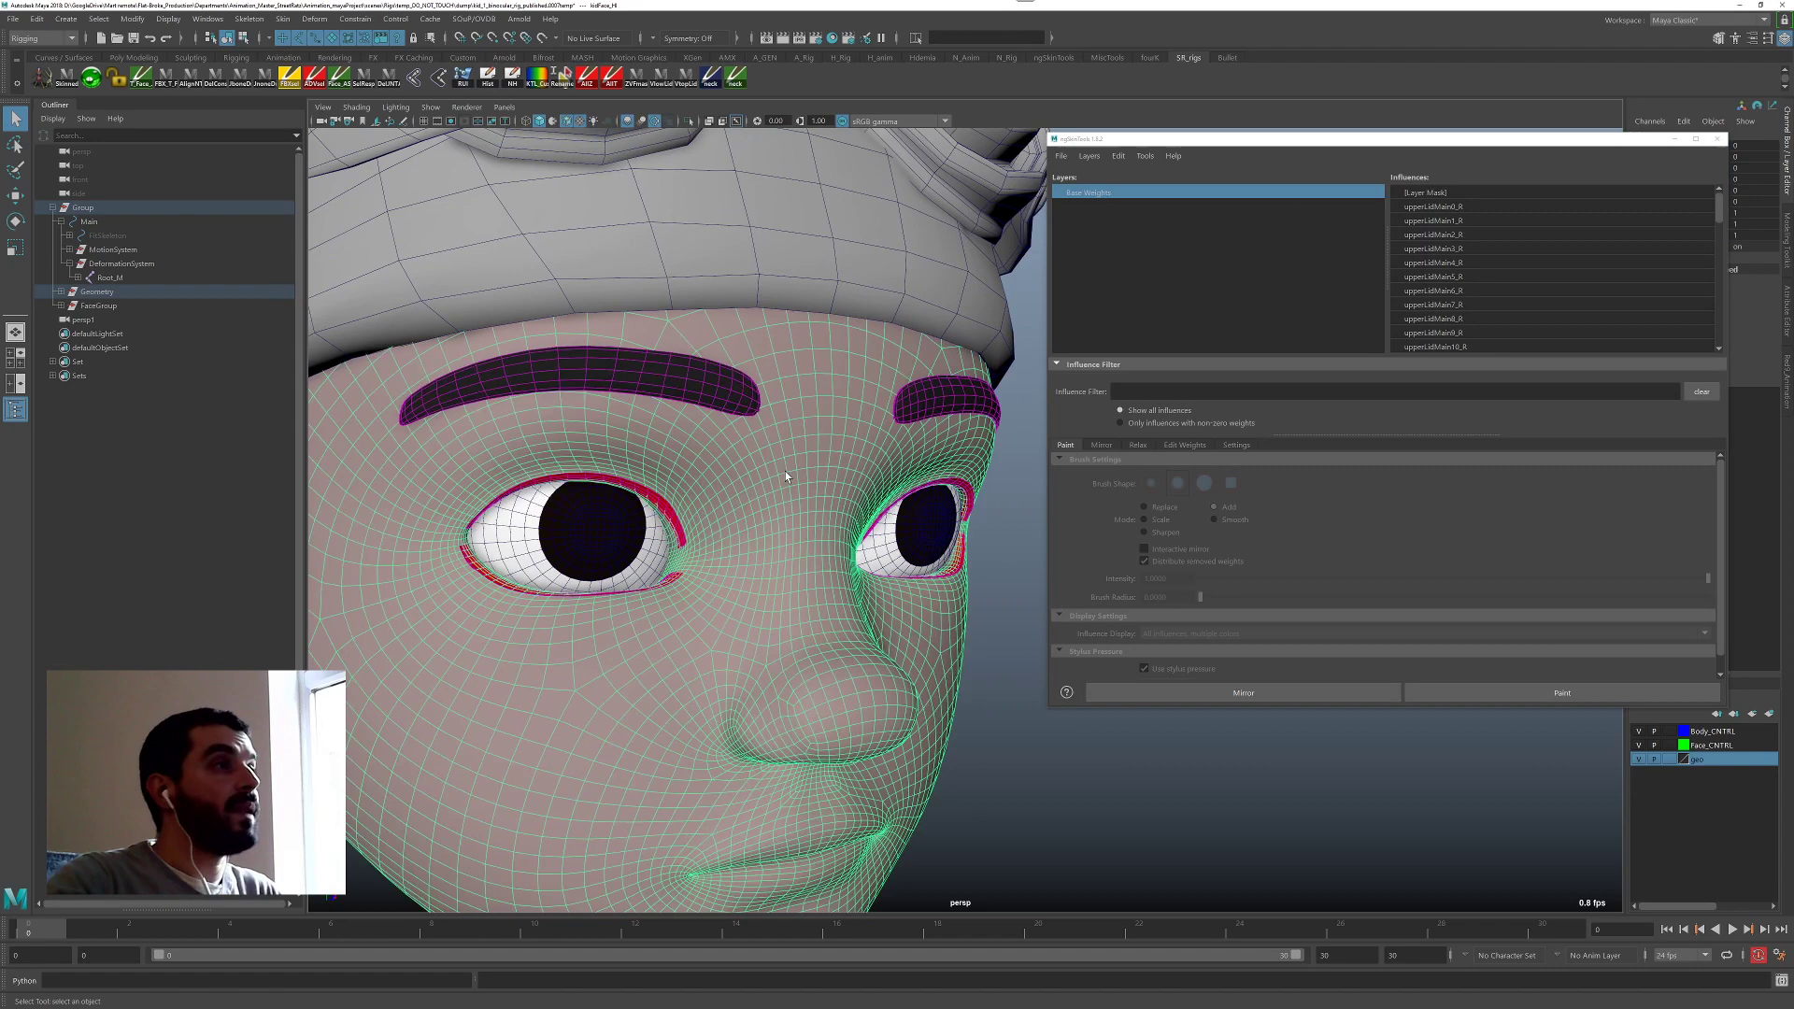
pyautogui.keyDown('shift'); pyautogui.click(664, 528); pyautogui.keyUp('shift')
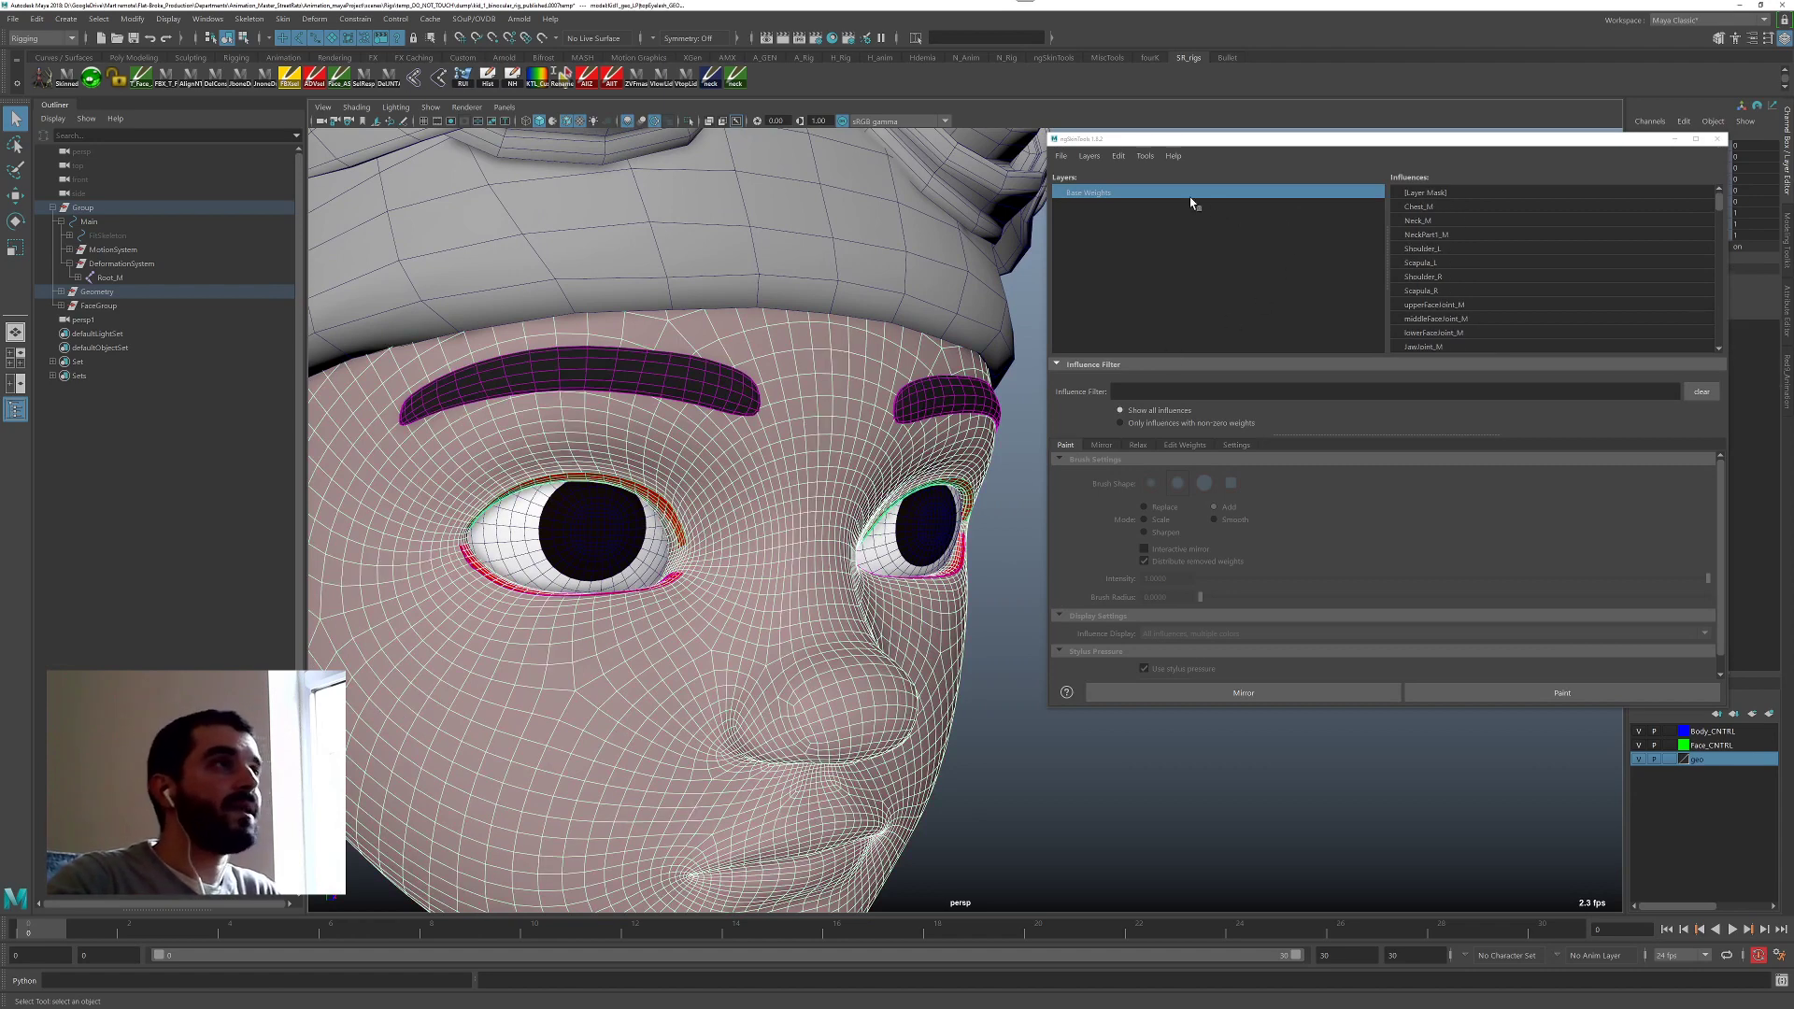
pyautogui.click(1151, 157)
pyautogui.click(1173, 187)
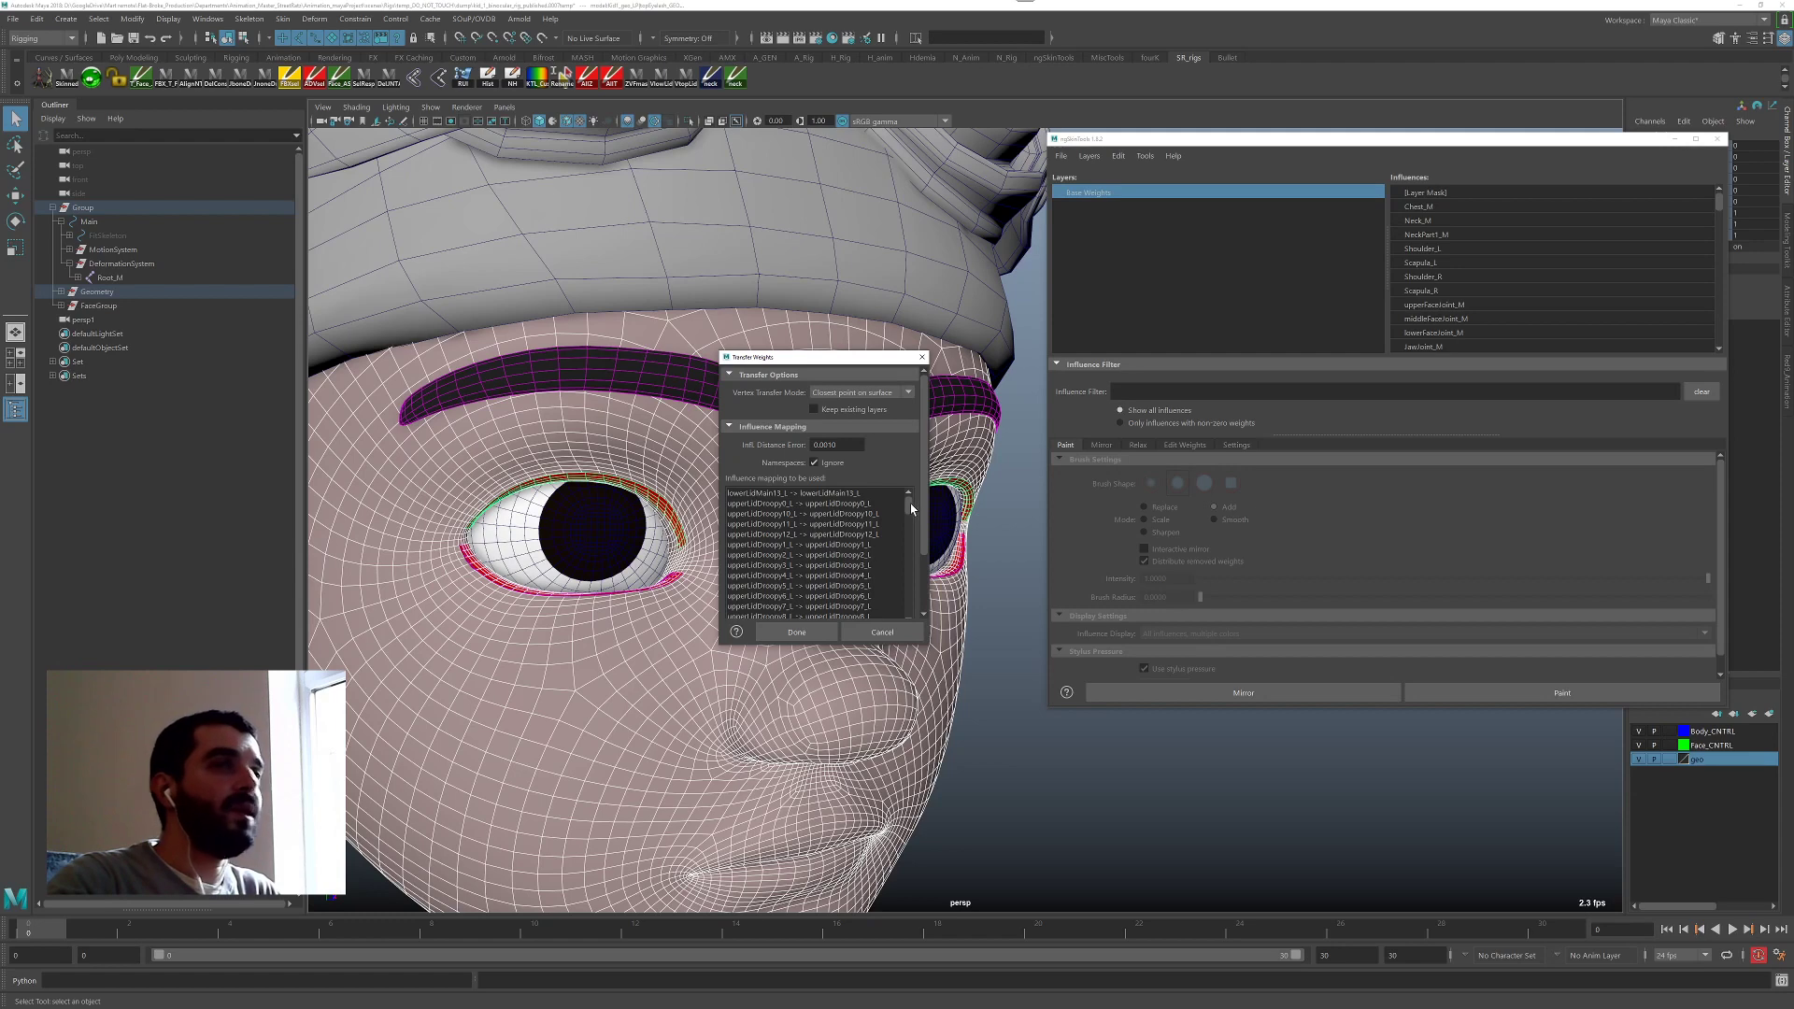
pyautogui.moveTo(909, 507); pyautogui.dragTo(902, 543)
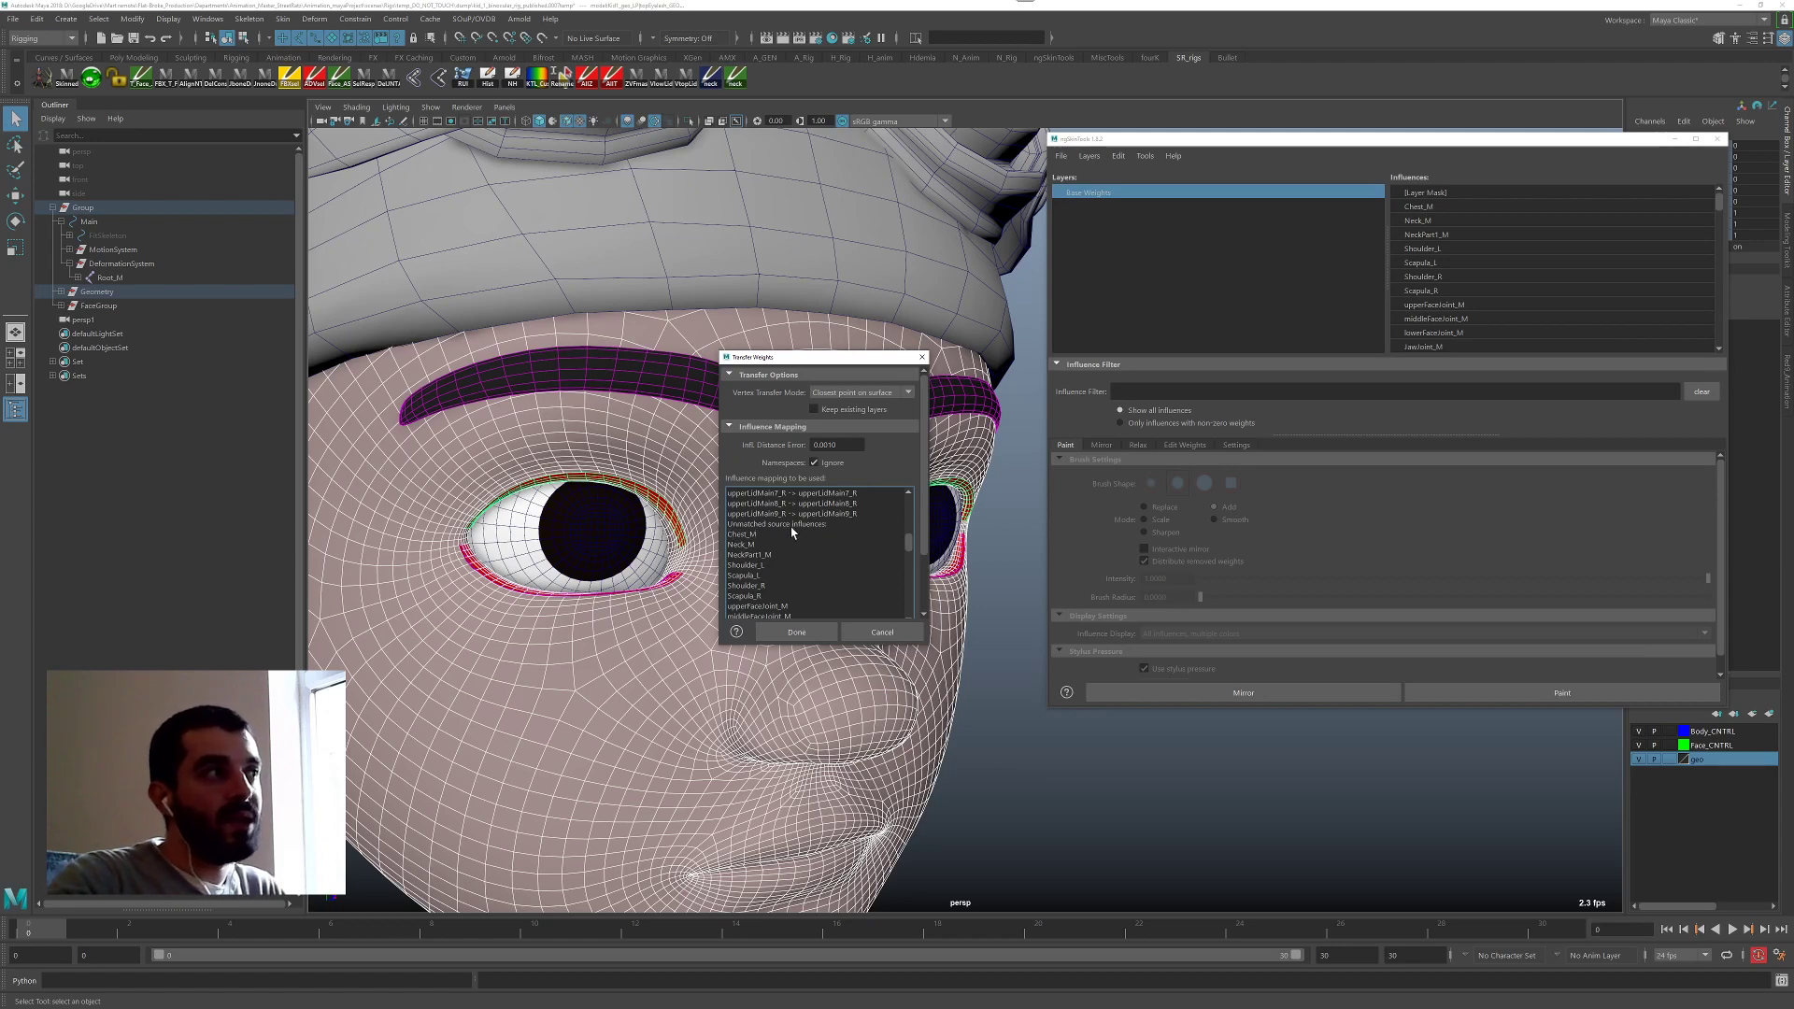
pyautogui.scroll(-10, 748, 537)
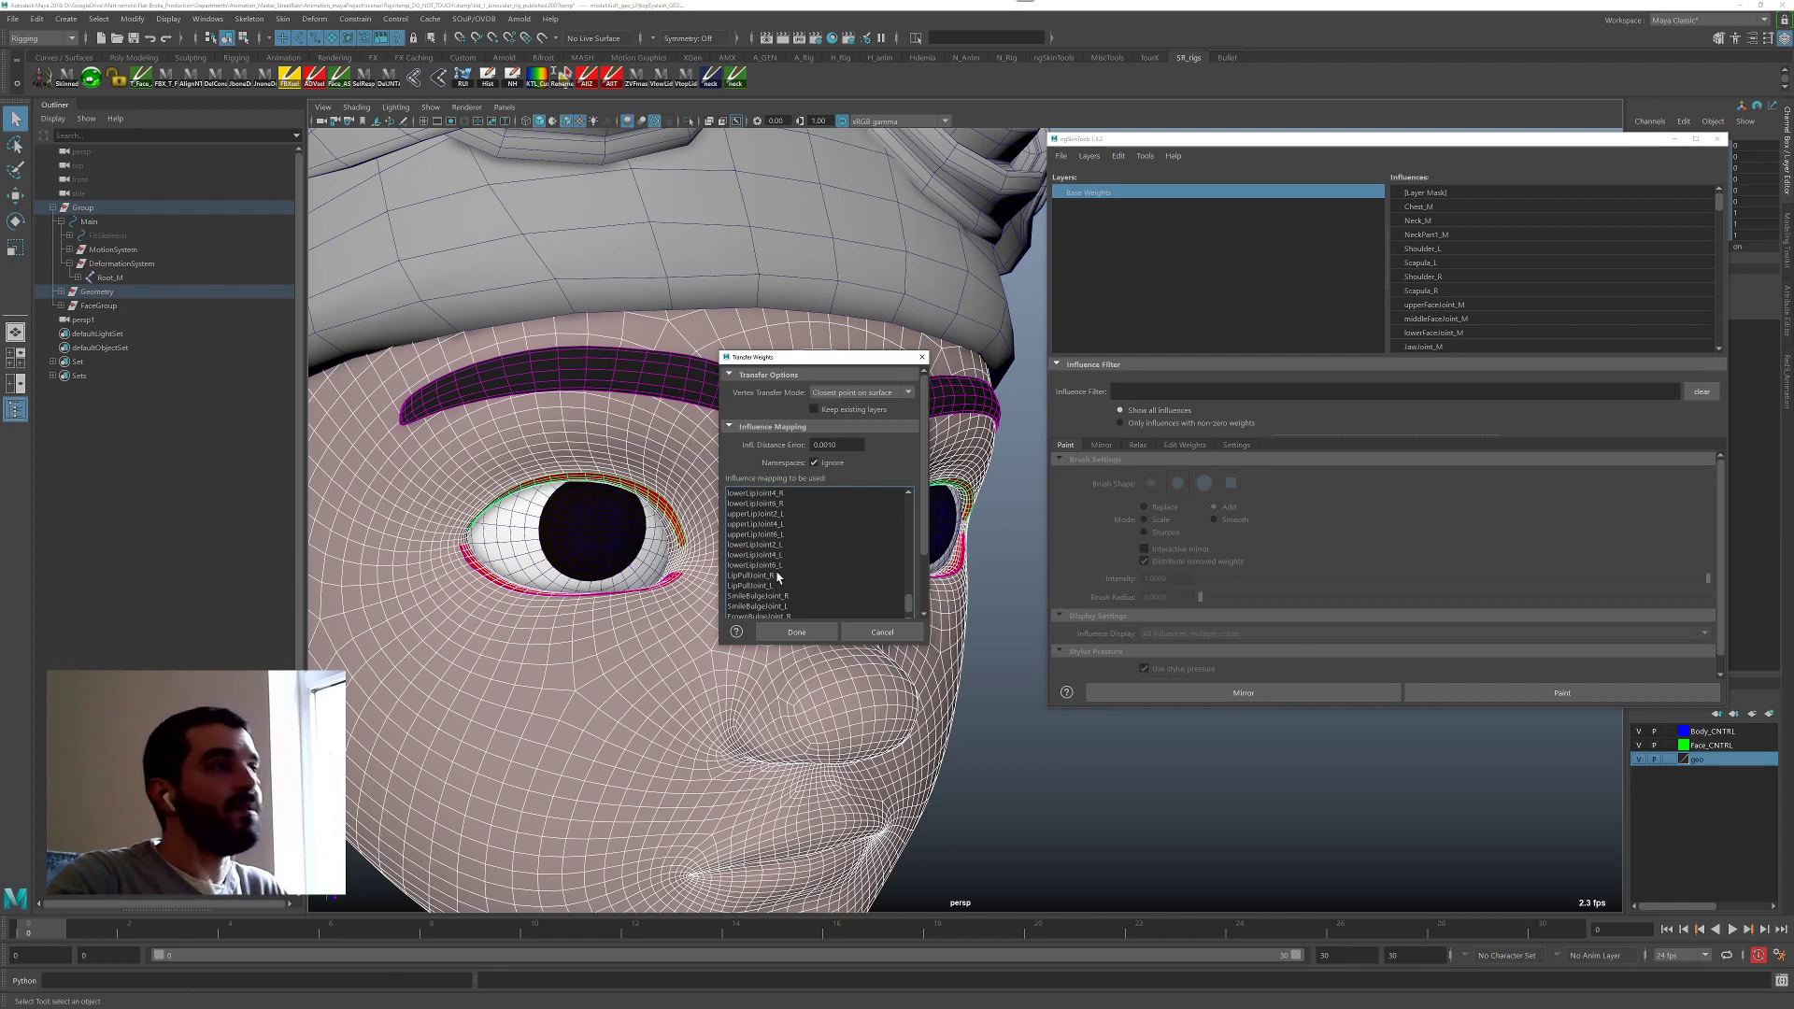
pyautogui.click(778, 635)
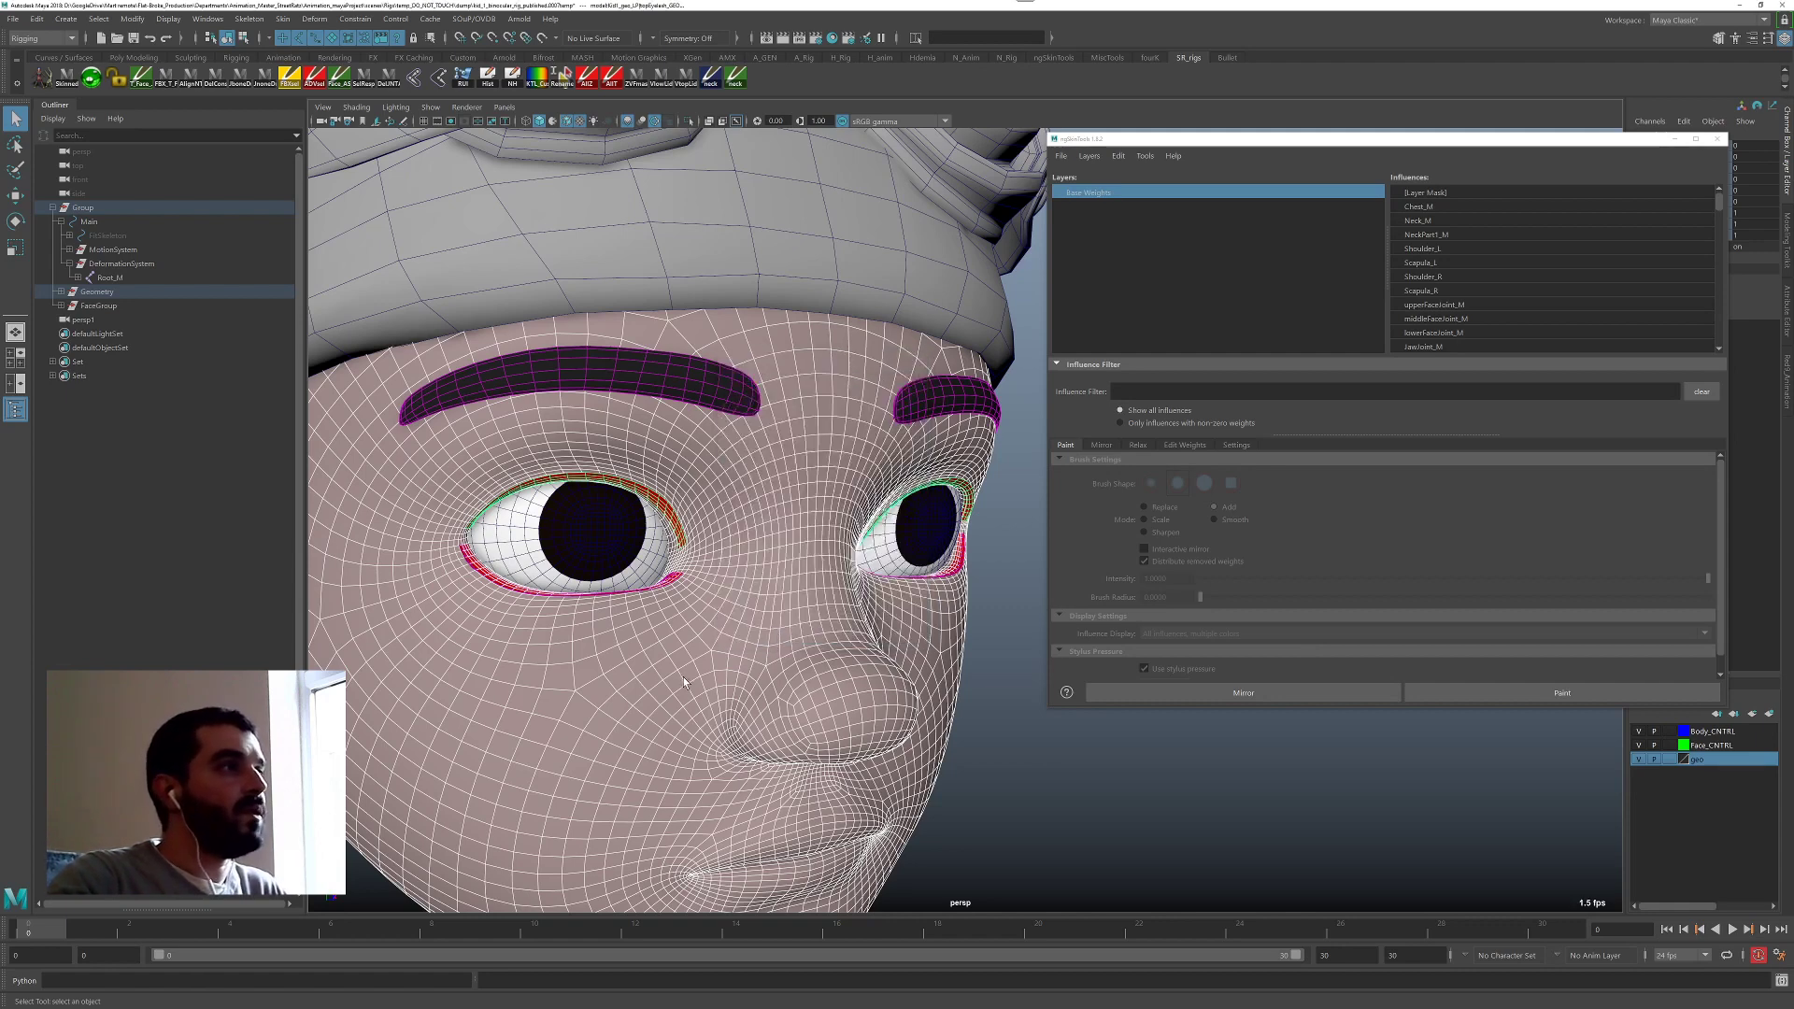
# Examine the upper eyelash up close on the shut eyelid at frame 7 of the blink, and return to frame 0.
pyautogui.hotkey('alt', 'v')
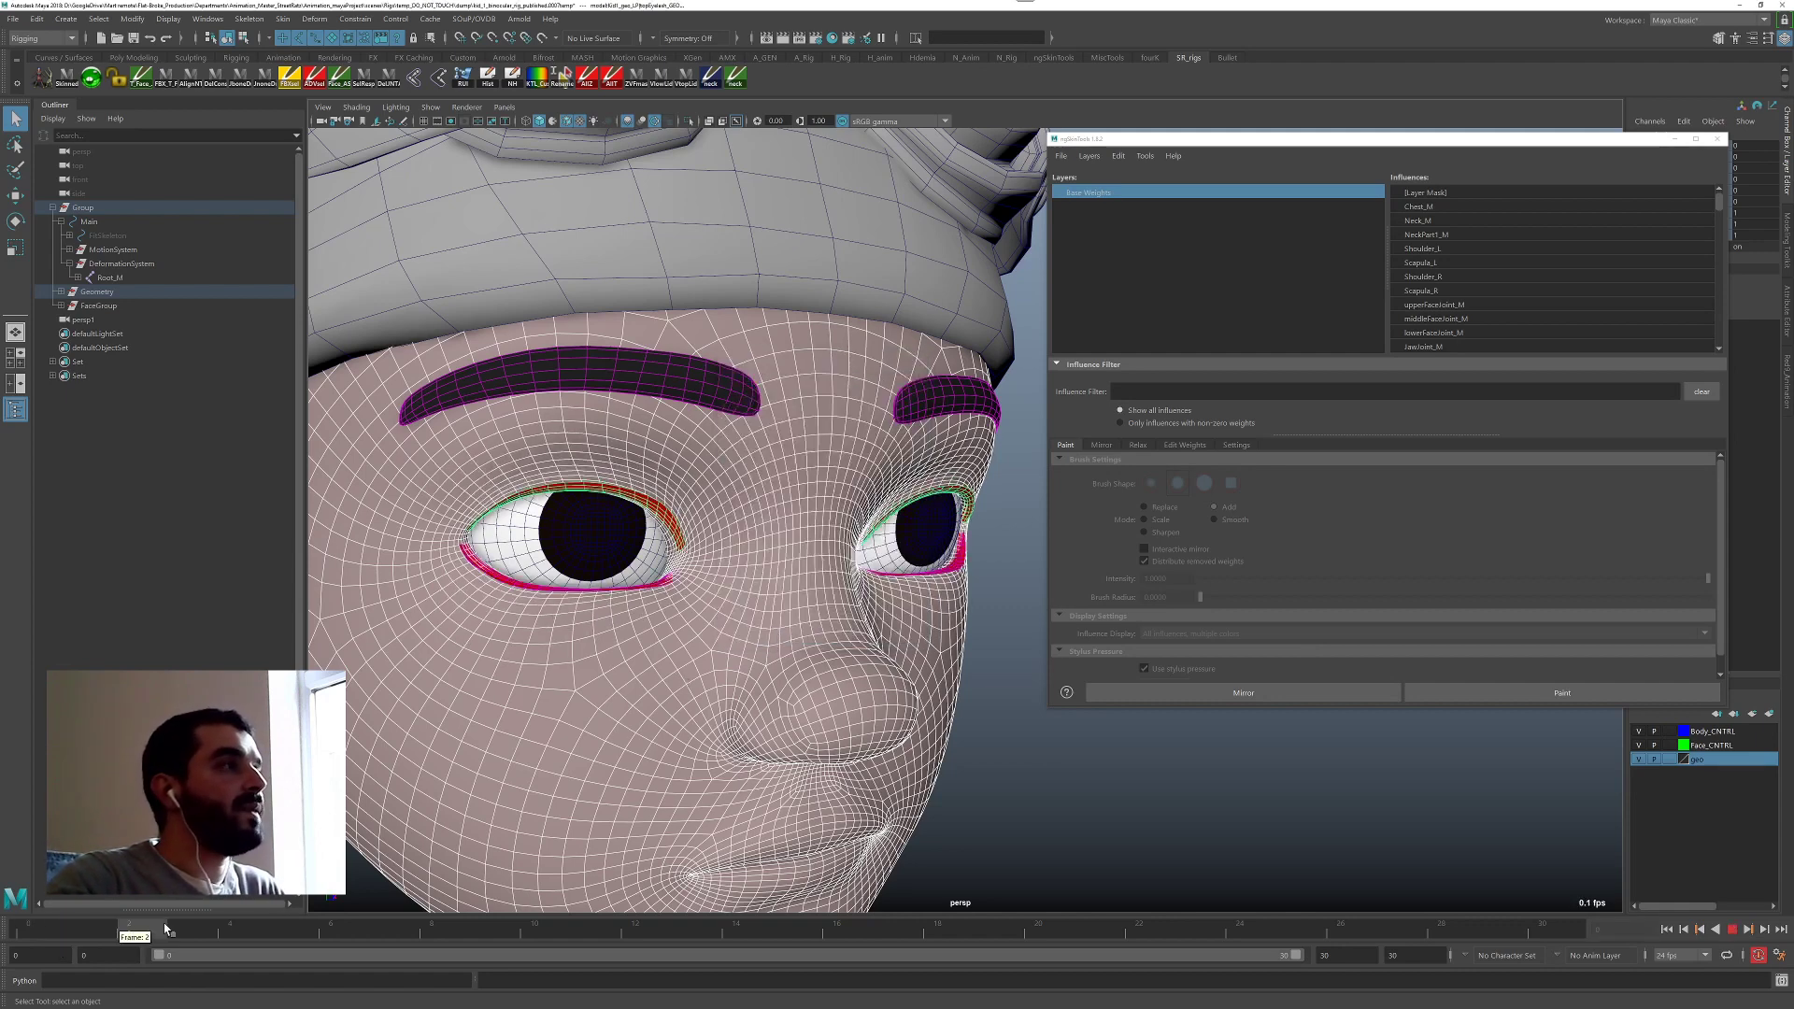
pyautogui.moveTo(331, 934); pyautogui.dragTo(375, 921)
pyautogui.keyDown('alt'); pyautogui.moveTo(383, 789); pyautogui.dragTo(500, 741); pyautogui.keyUp('alt')
pyautogui.keyDown('alt'); pyautogui.moveTo(500, 741); pyautogui.dragTo(681, 760, button='right'); pyautogui.keyUp('alt')
pyautogui.keyDown('alt'); pyautogui.moveTo(681, 760); pyautogui.dragTo(759, 738); pyautogui.keyUp('alt')
pyautogui.keyDown('alt'); pyautogui.moveTo(758, 738); pyautogui.dragTo(364, 684, button='right'); pyautogui.keyUp('alt')
pyautogui.keyDown('alt'); pyautogui.moveTo(600, 745); pyautogui.dragTo(803, 761, button='right'); pyautogui.keyUp('alt')
pyautogui.keyDown('alt'); pyautogui.moveTo(803, 761); pyautogui.dragTo(738, 781); pyautogui.keyUp('alt')
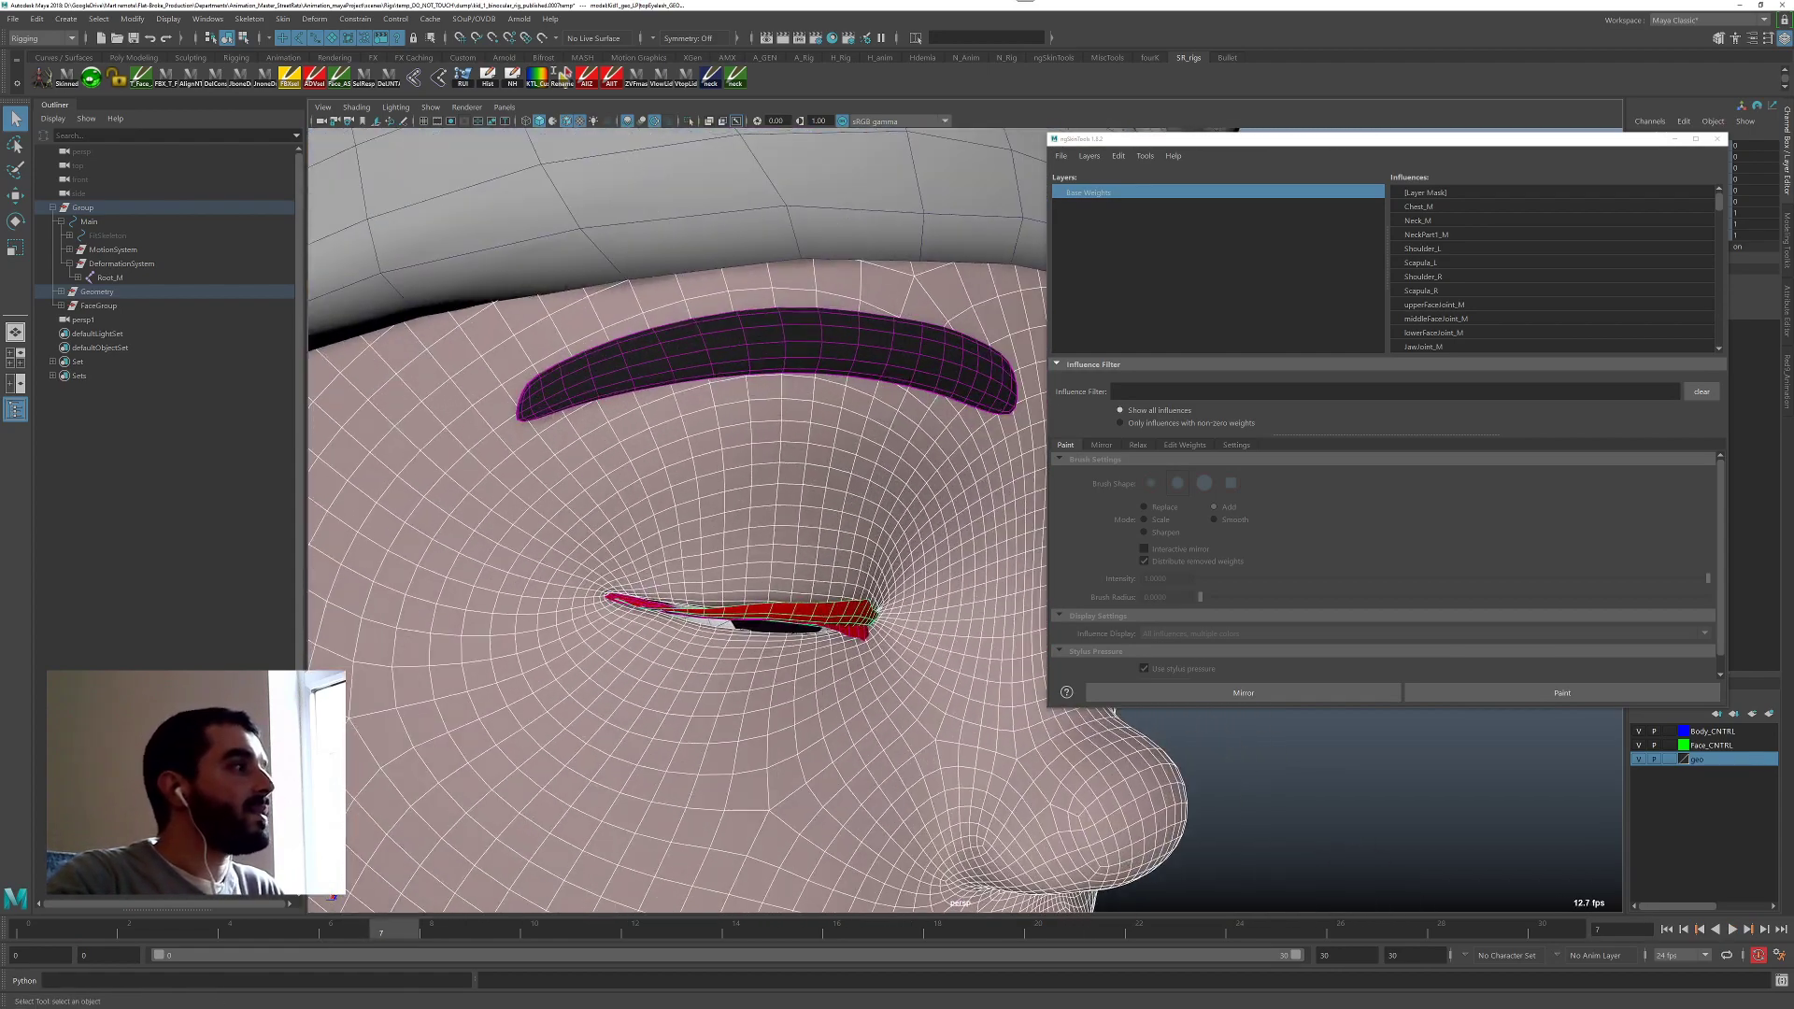
pyautogui.moveTo(114, 928); pyautogui.dragTo(28, 930)
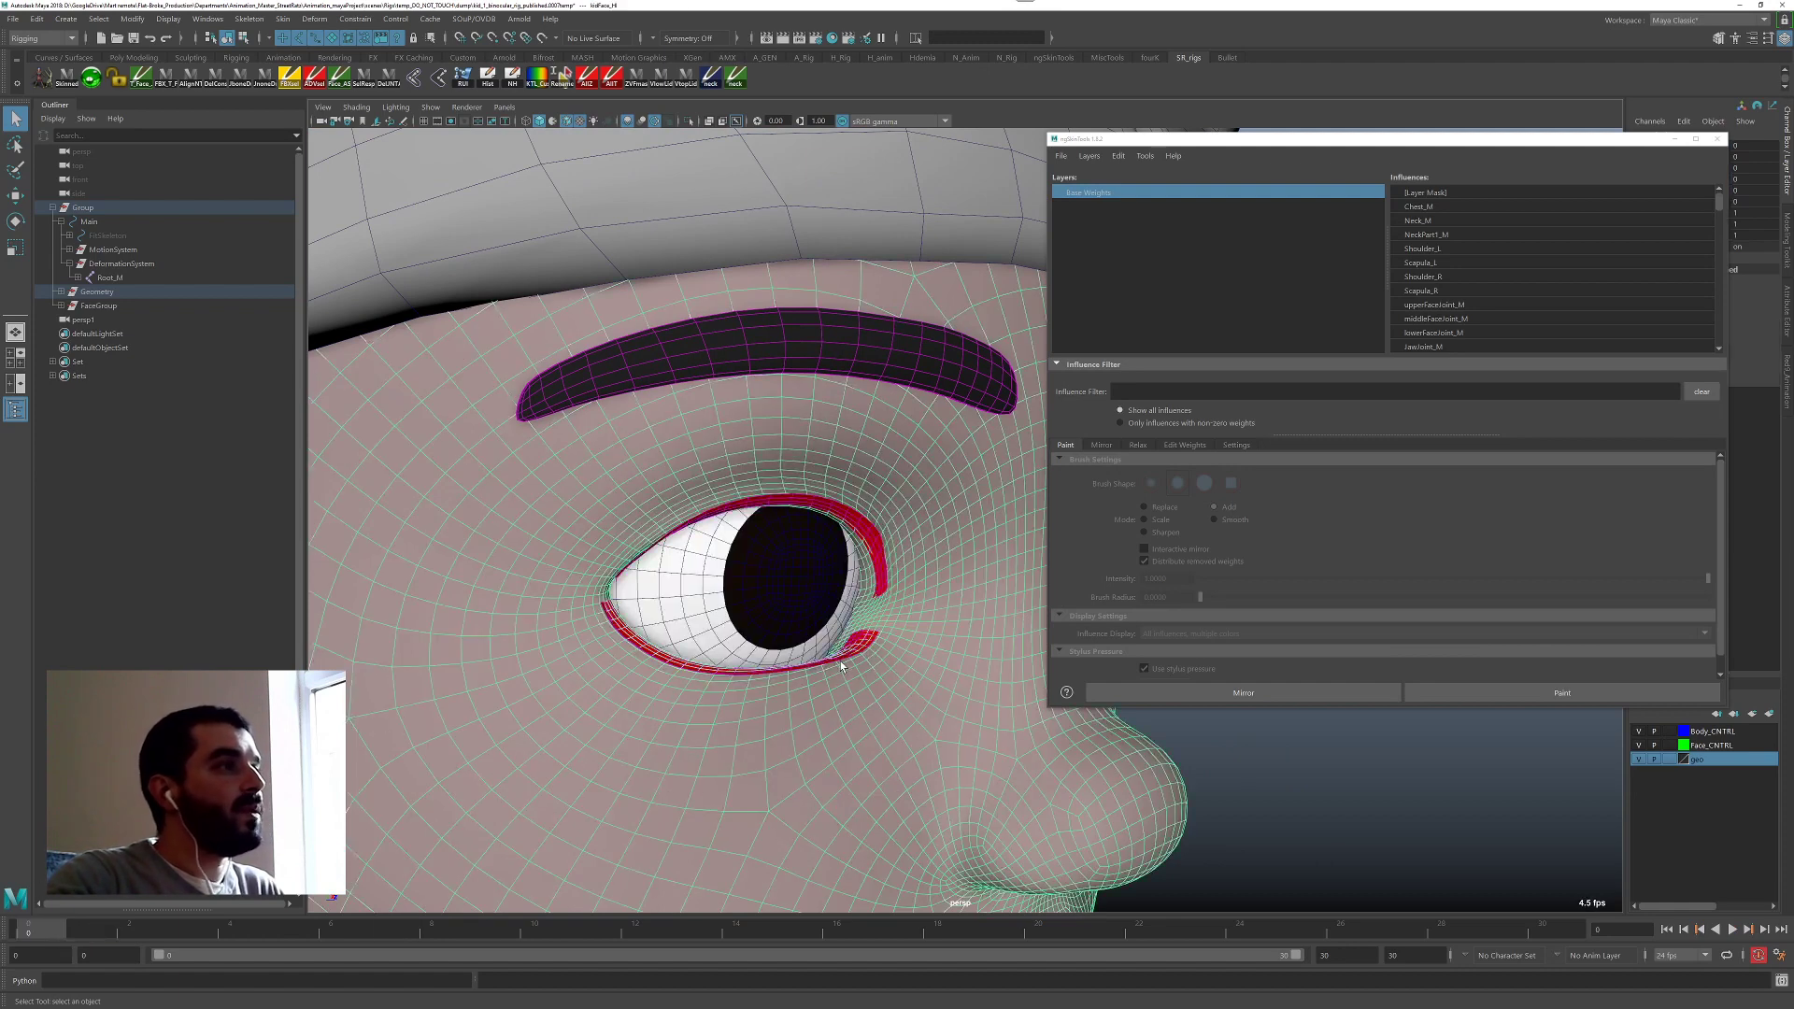
# Transfer the face mesh's skin weights to the lower eyelash mesh with the Closest point on surface mode, reviewing the influence mapping.
pyautogui.click(1145, 156)
pyautogui.click(1168, 185)
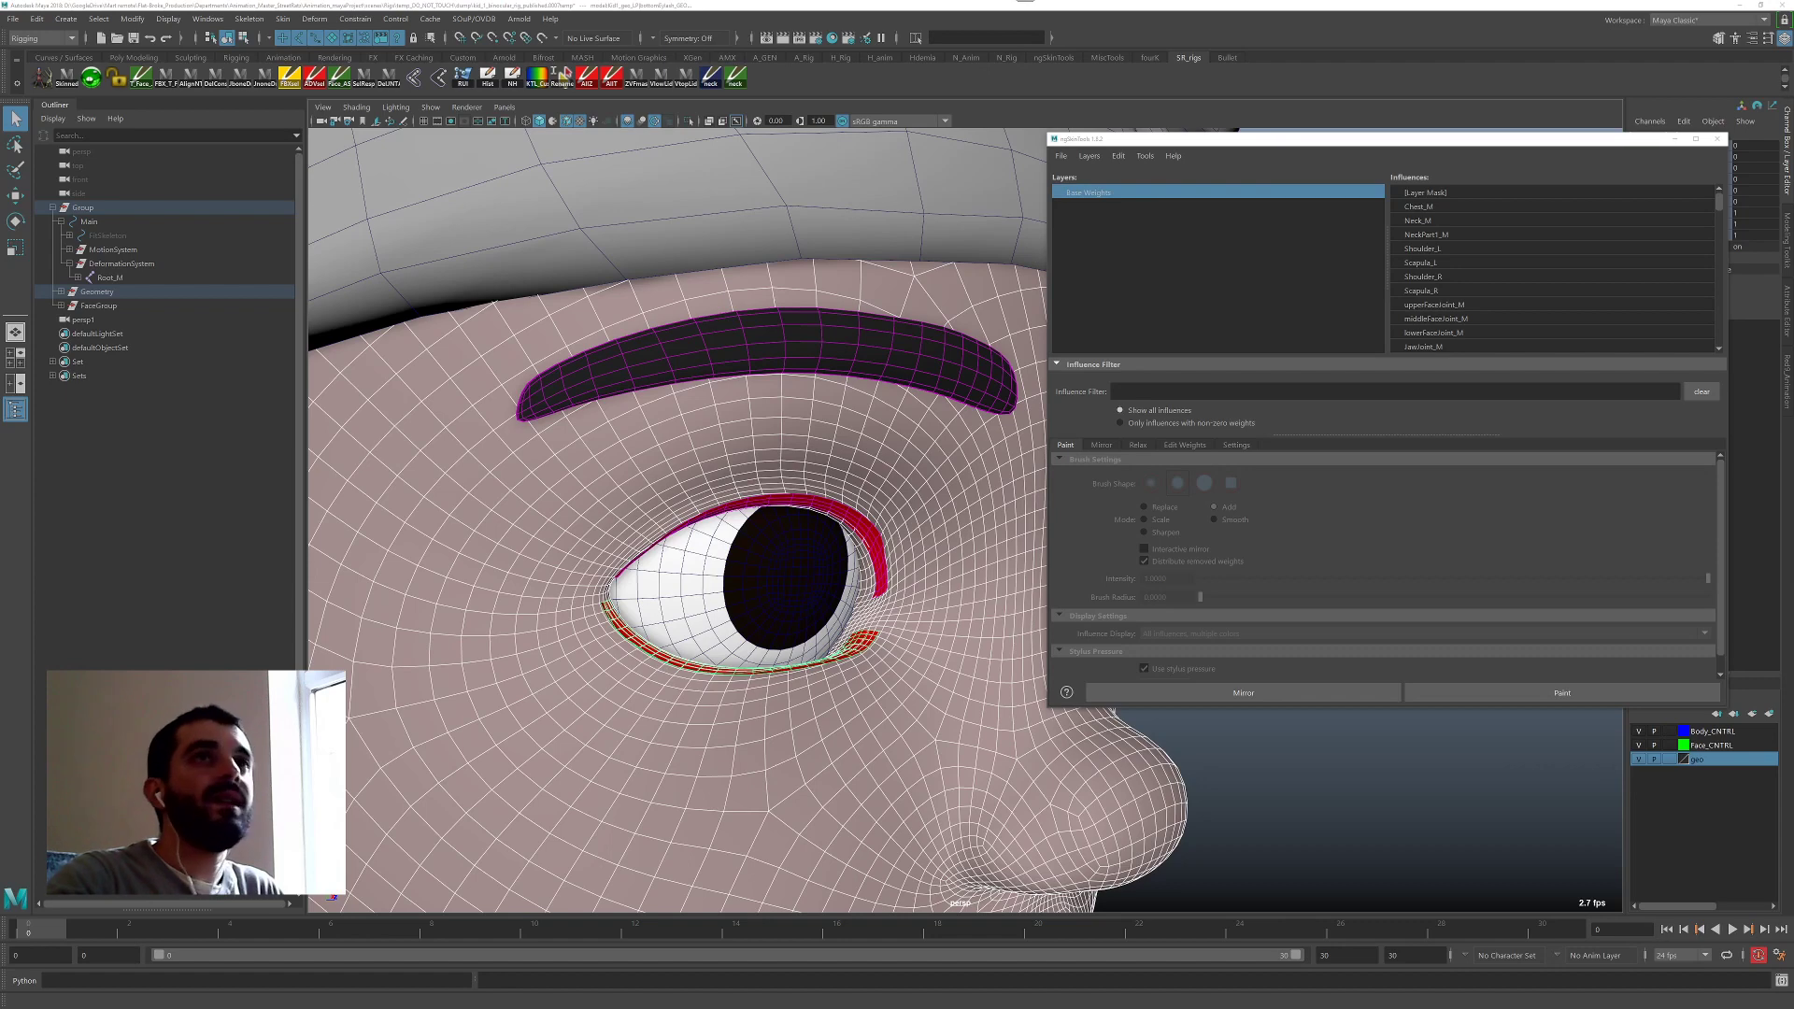
pyautogui.moveTo(1010, 465); pyautogui.dragTo(1006, 539)
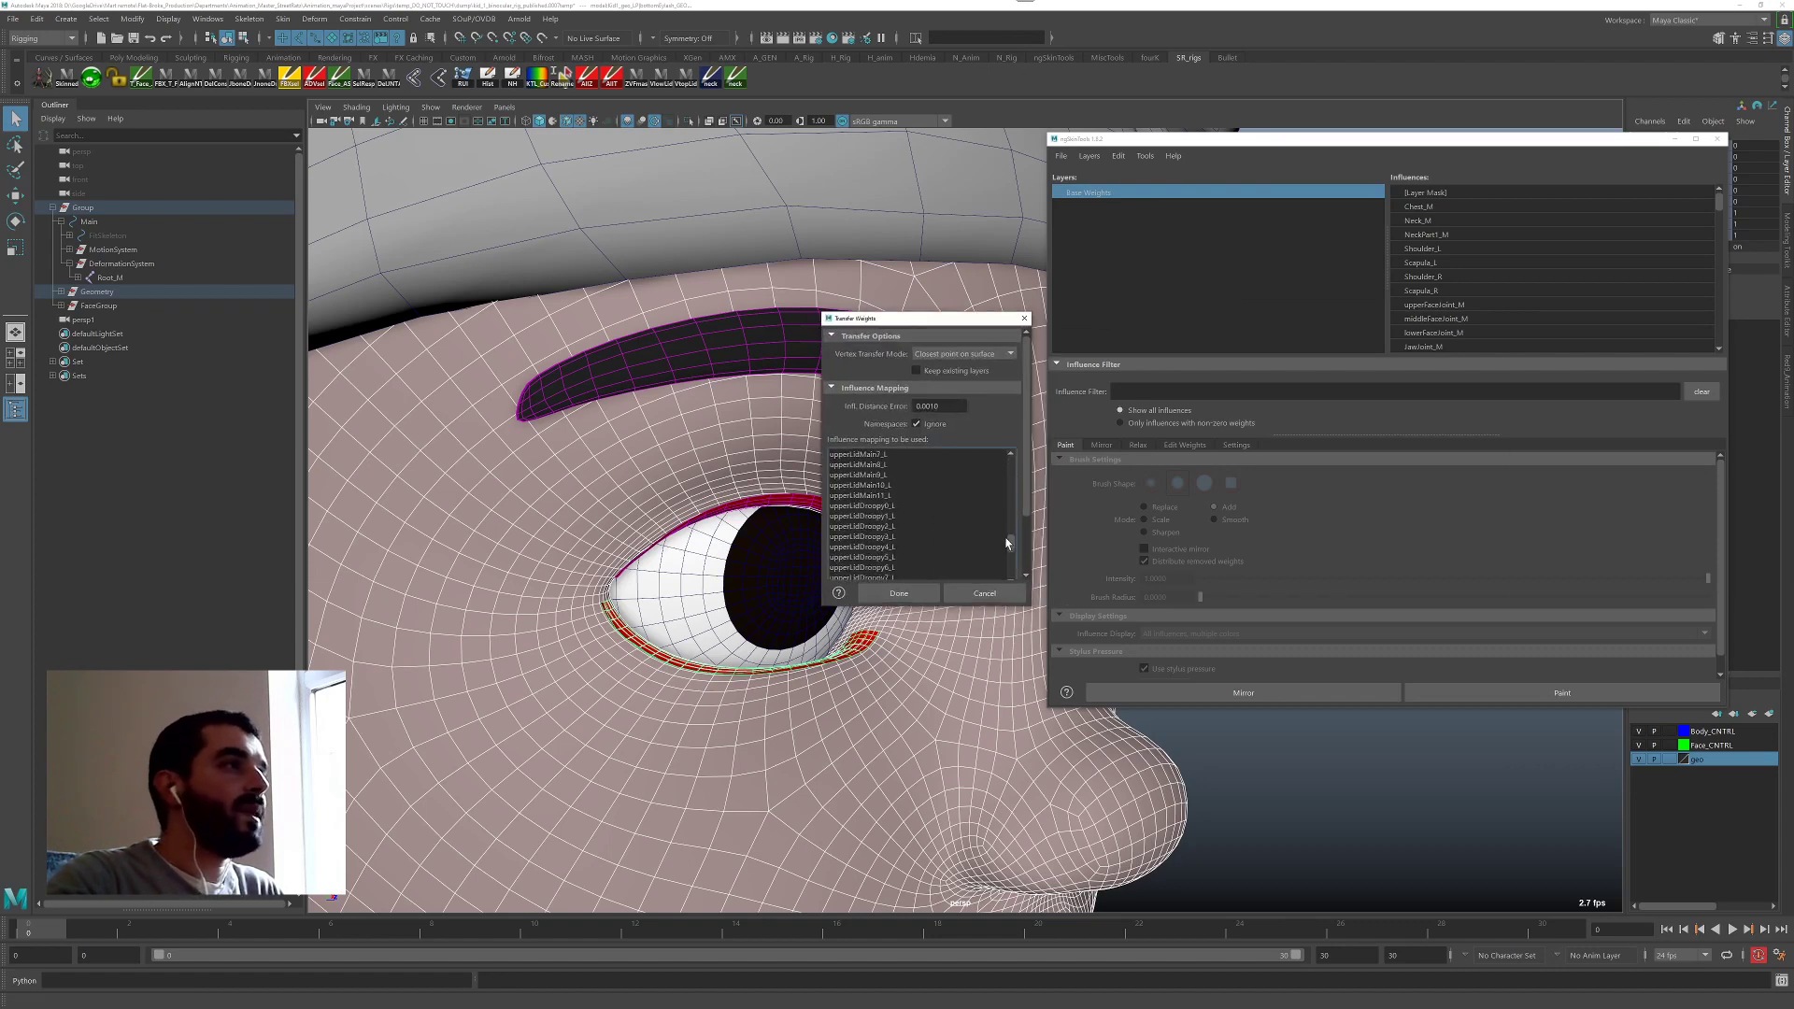
pyautogui.scroll(5, 934, 523)
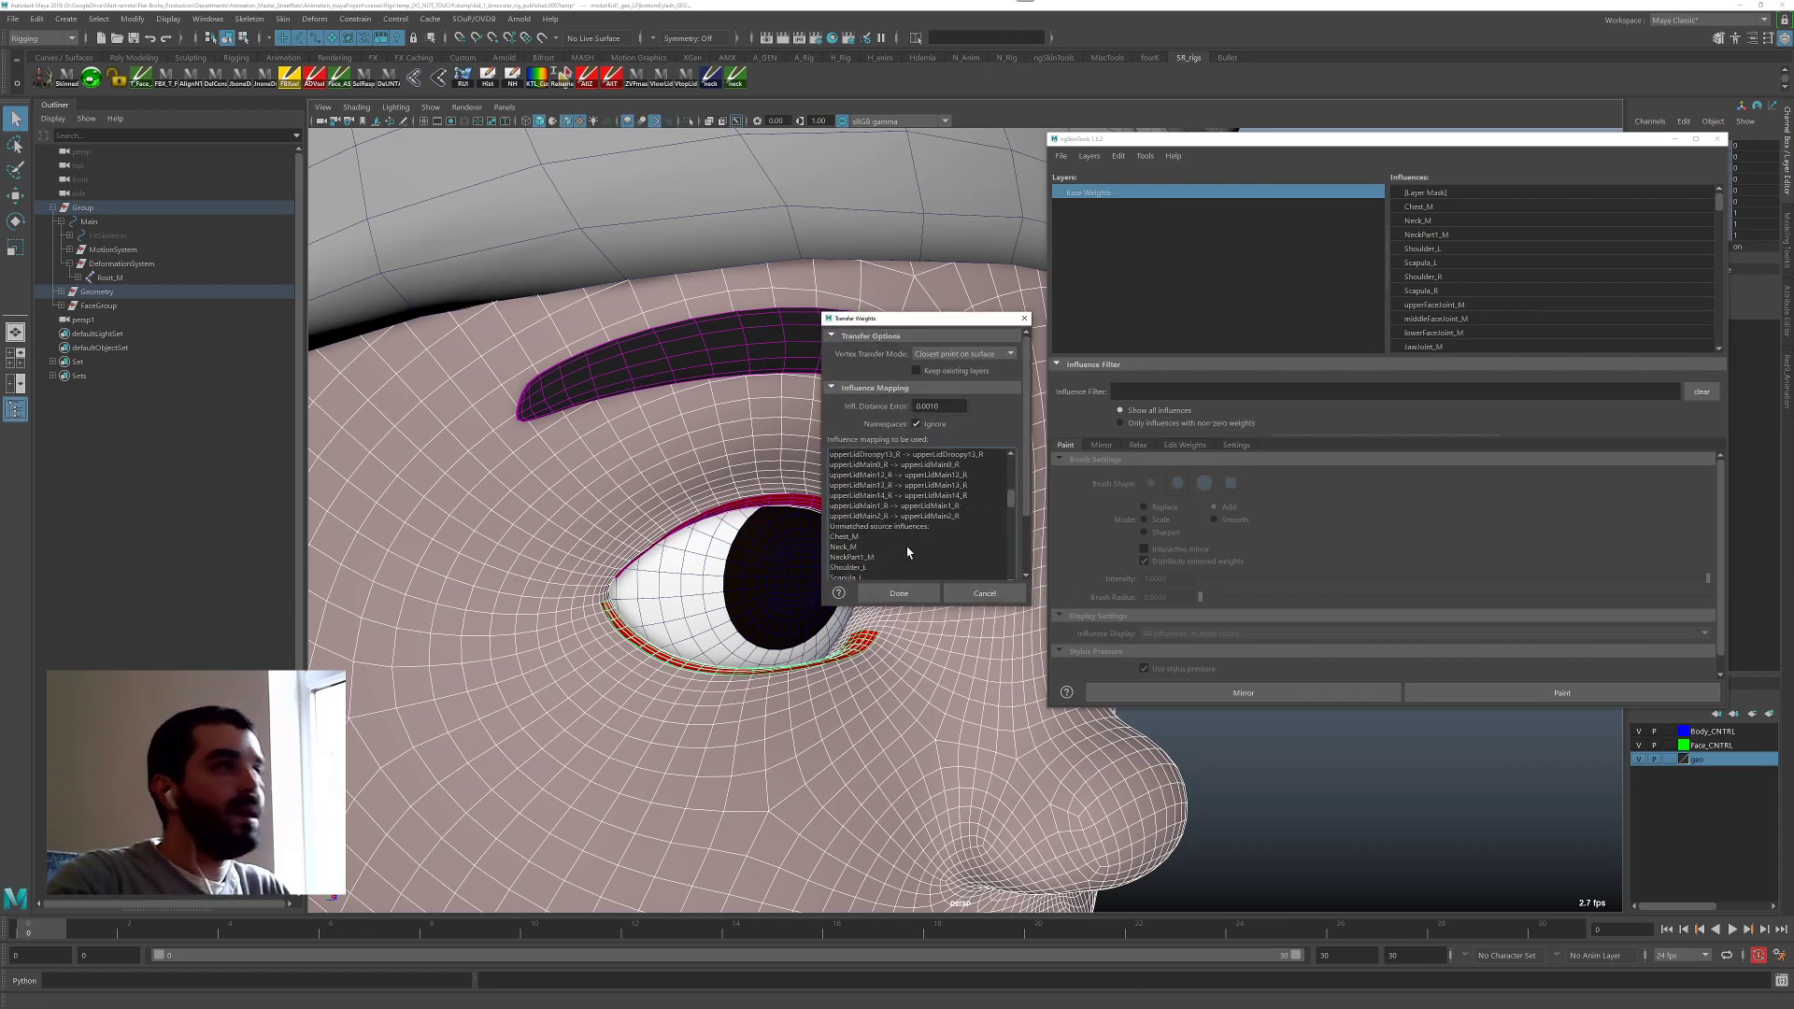
pyautogui.click(899, 594)
# Examine the upper and lower eyelashes up close on the shut eyelids at frame 7 of the blink, and return to frame 0.
pyautogui.scroll(-2, 899, 593)
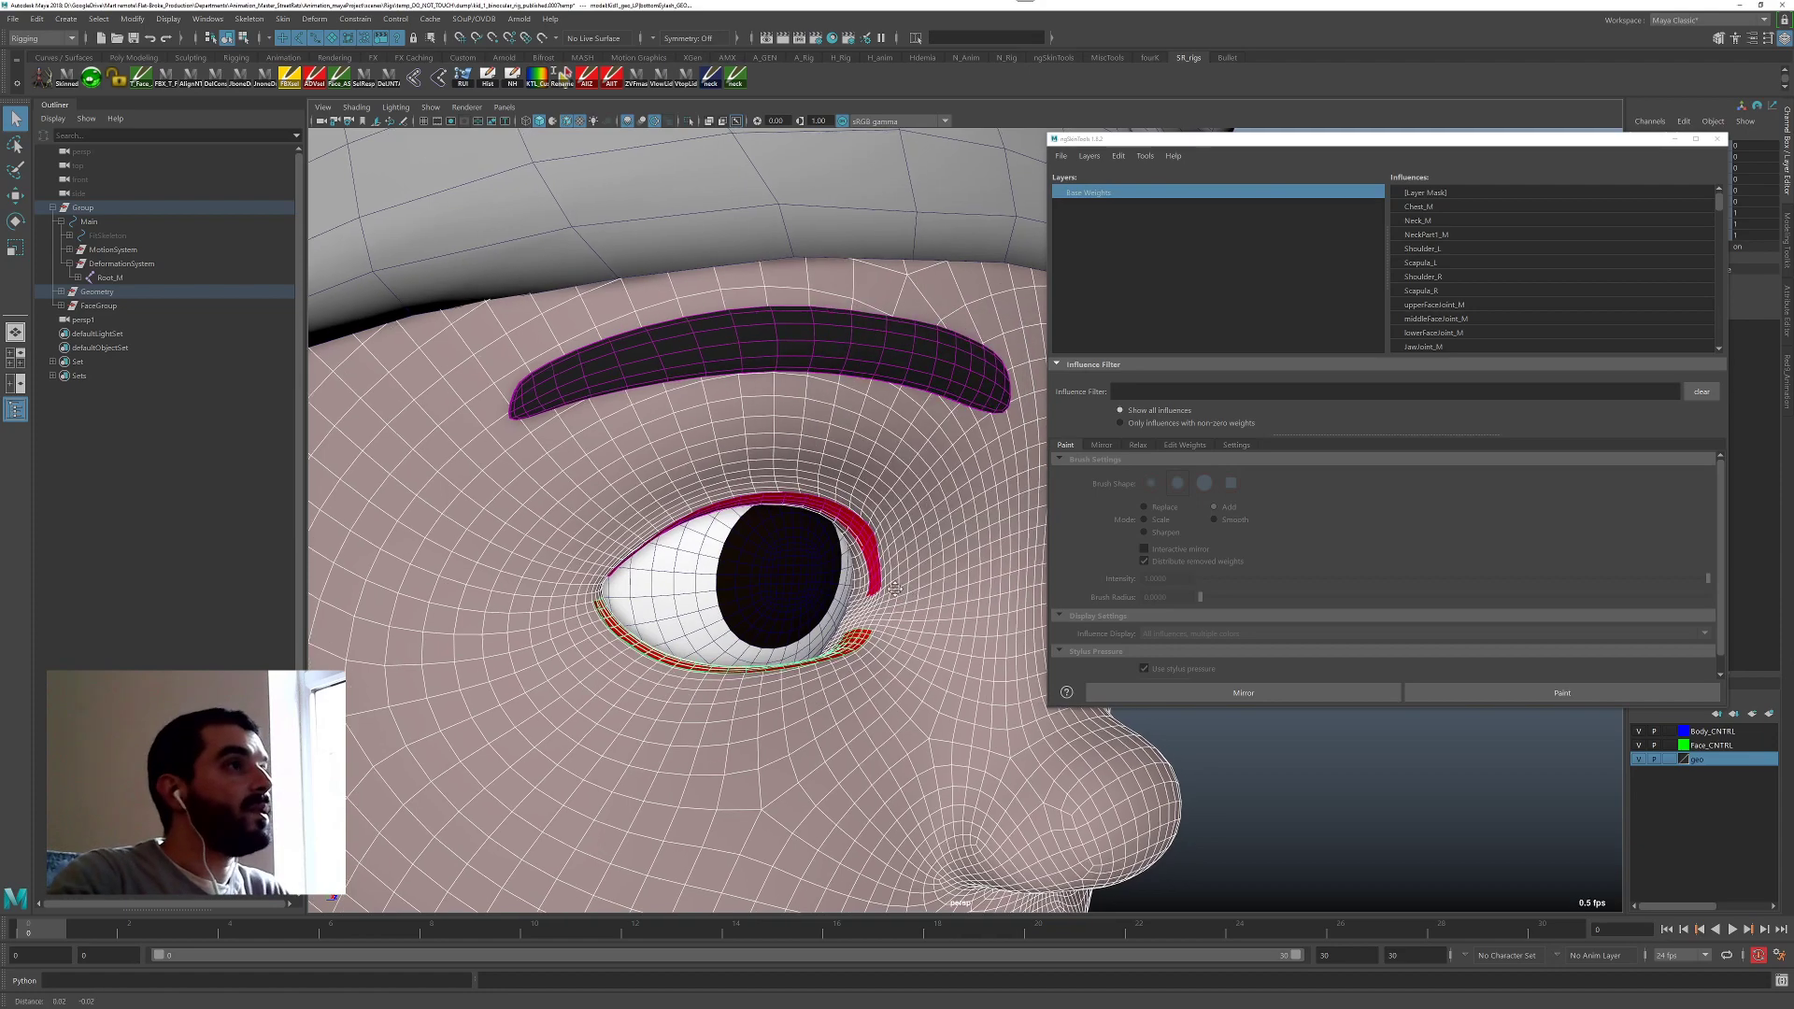
pyautogui.hotkey('alt', 'v')
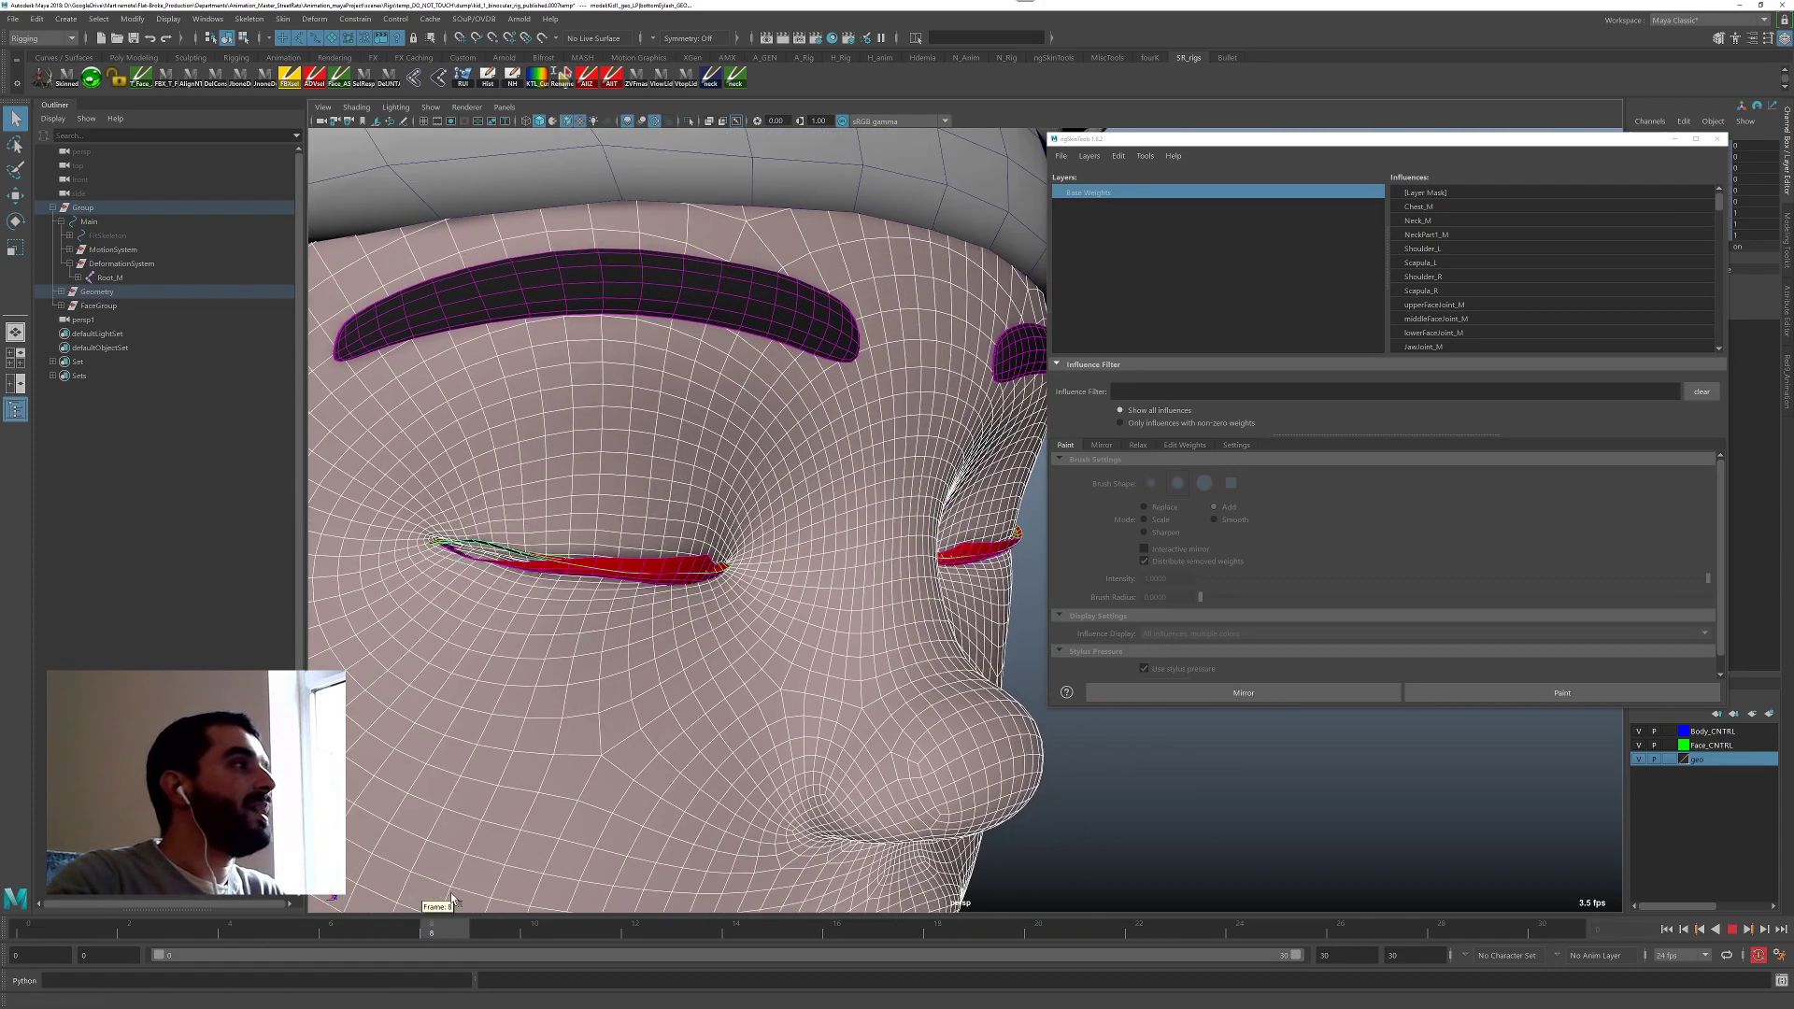
pyautogui.hotkey('alt', 'v')
pyautogui.scroll(8, 660, 520)
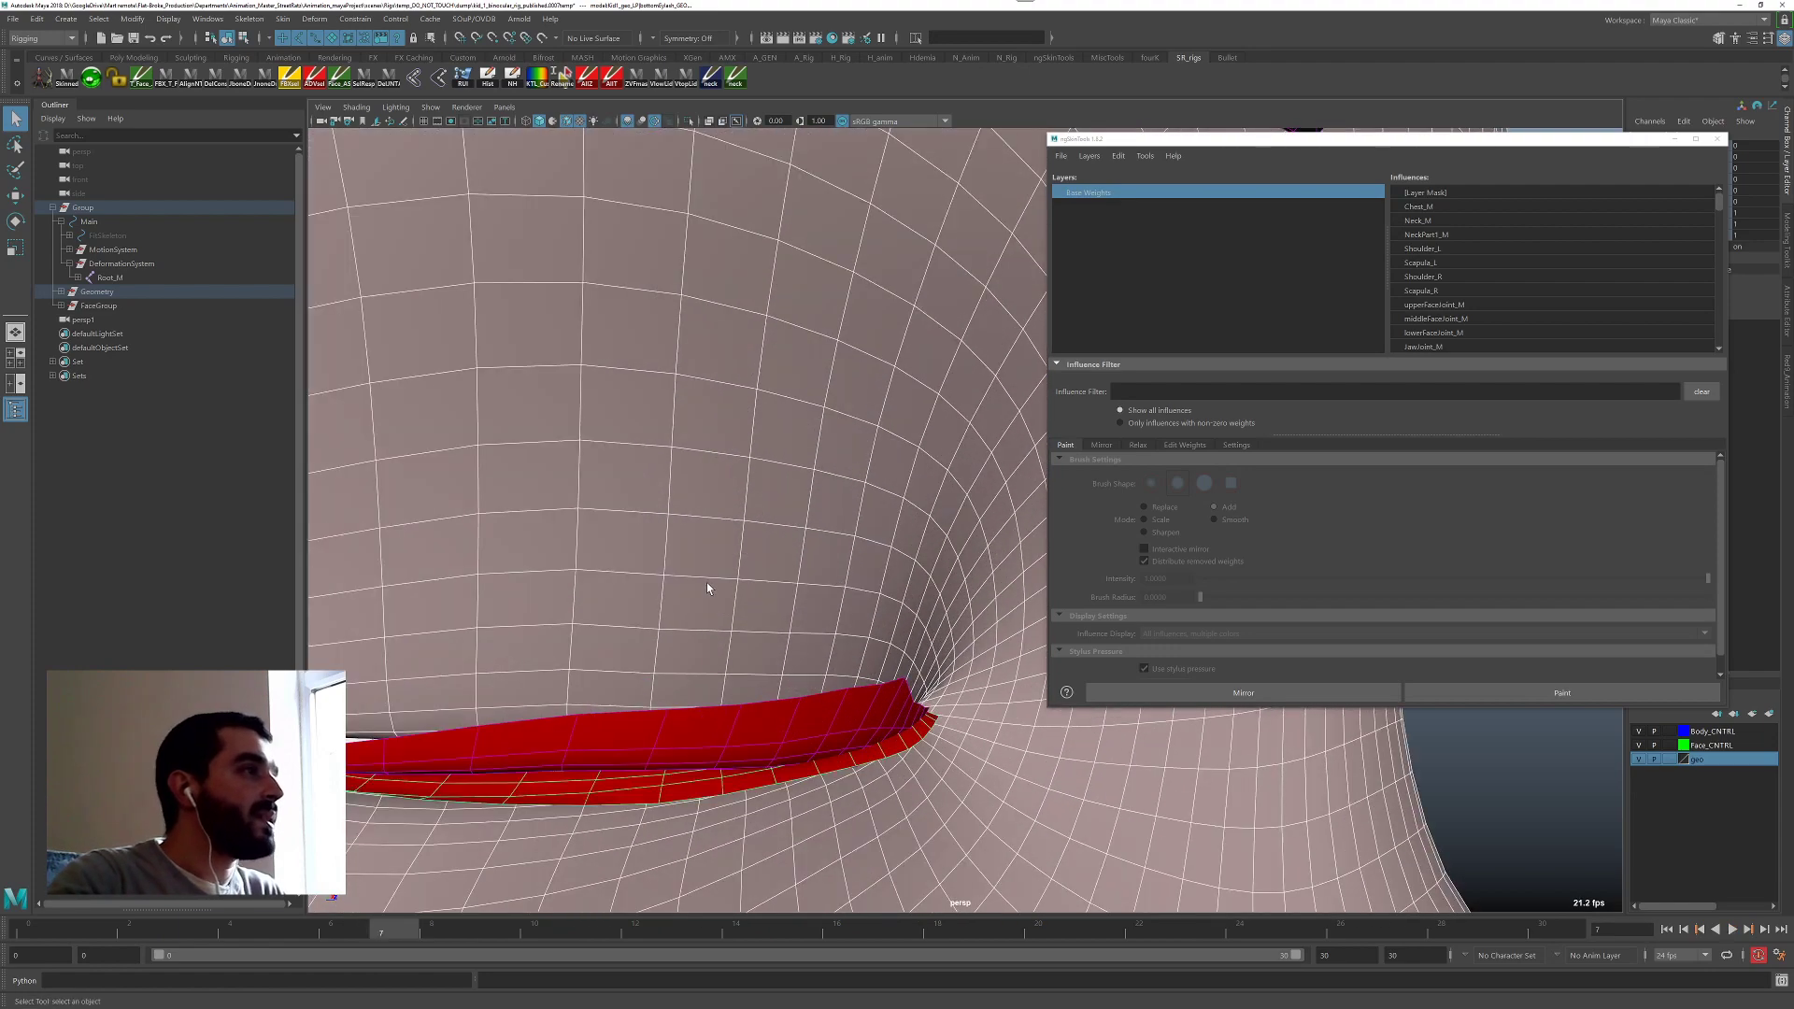
pyautogui.keyDown('alt'); pyautogui.moveTo(746, 538); pyautogui.dragTo(792, 555, button='middle'); pyautogui.keyUp('alt')
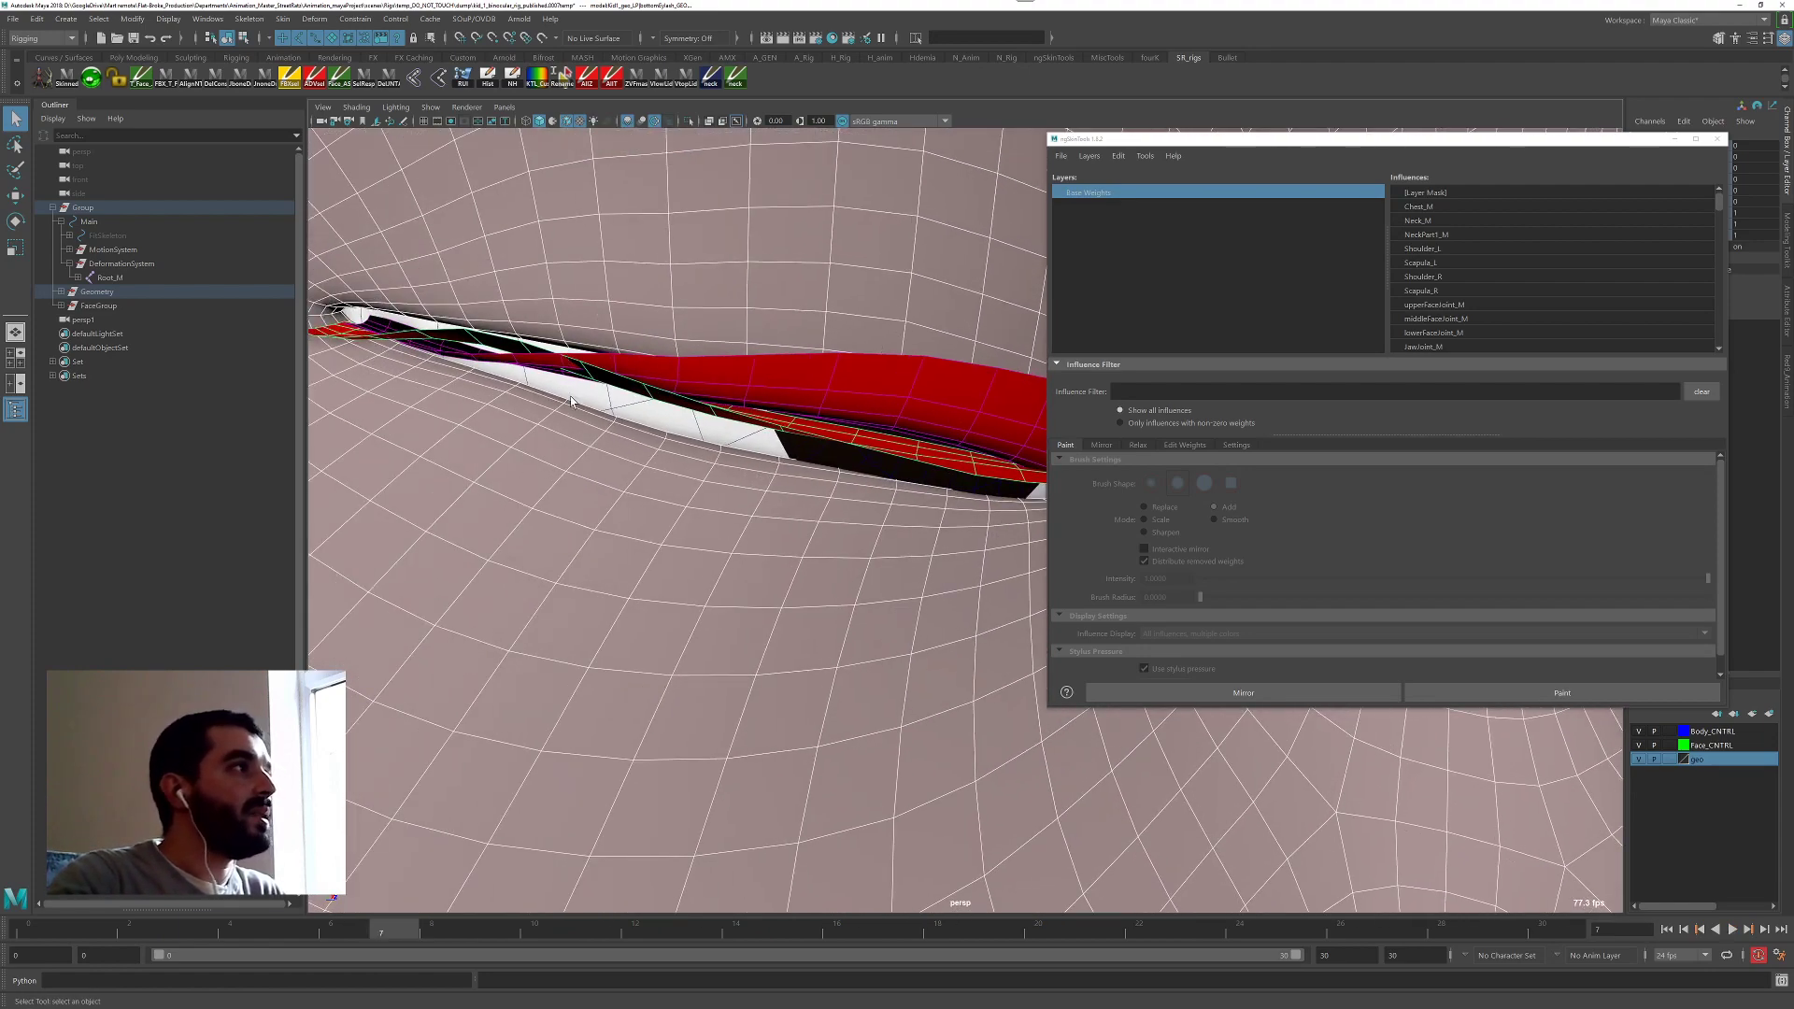
pyautogui.scroll(-8, 710, 493)
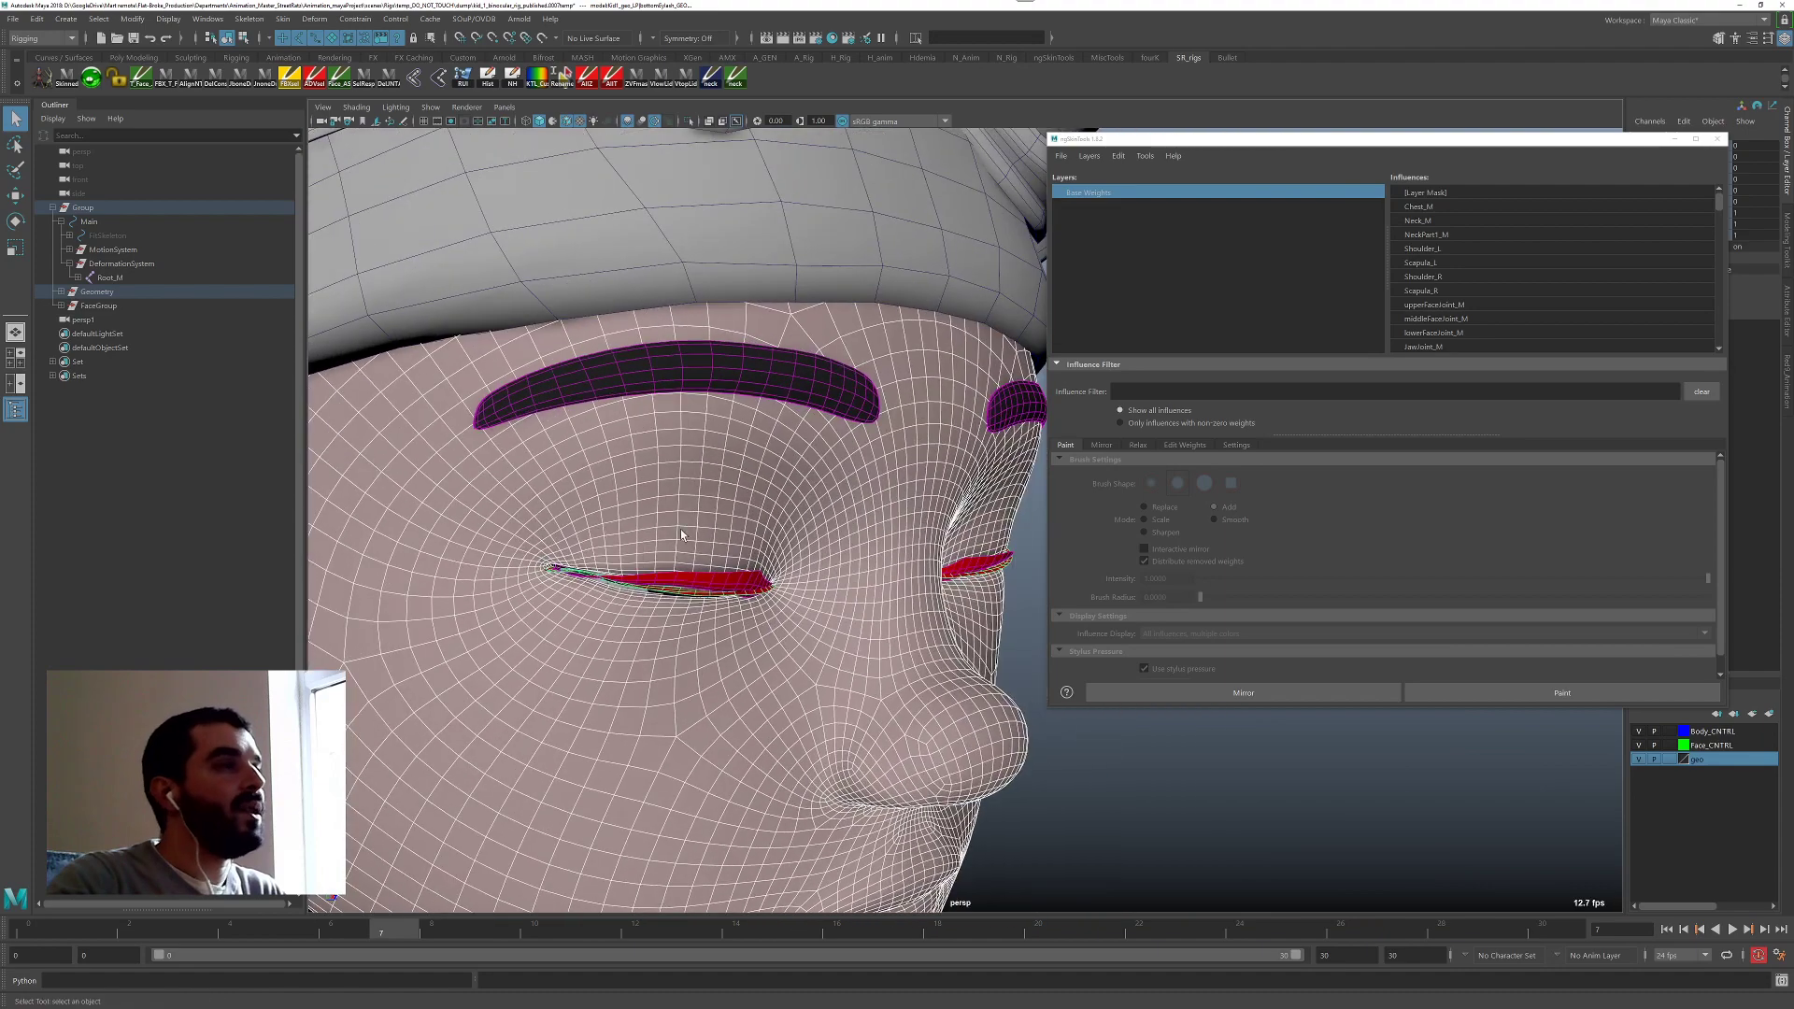
pyautogui.keyDown('alt'); pyautogui.moveTo(664, 534); pyautogui.dragTo(760, 546, button='middle'); pyautogui.keyUp('alt')
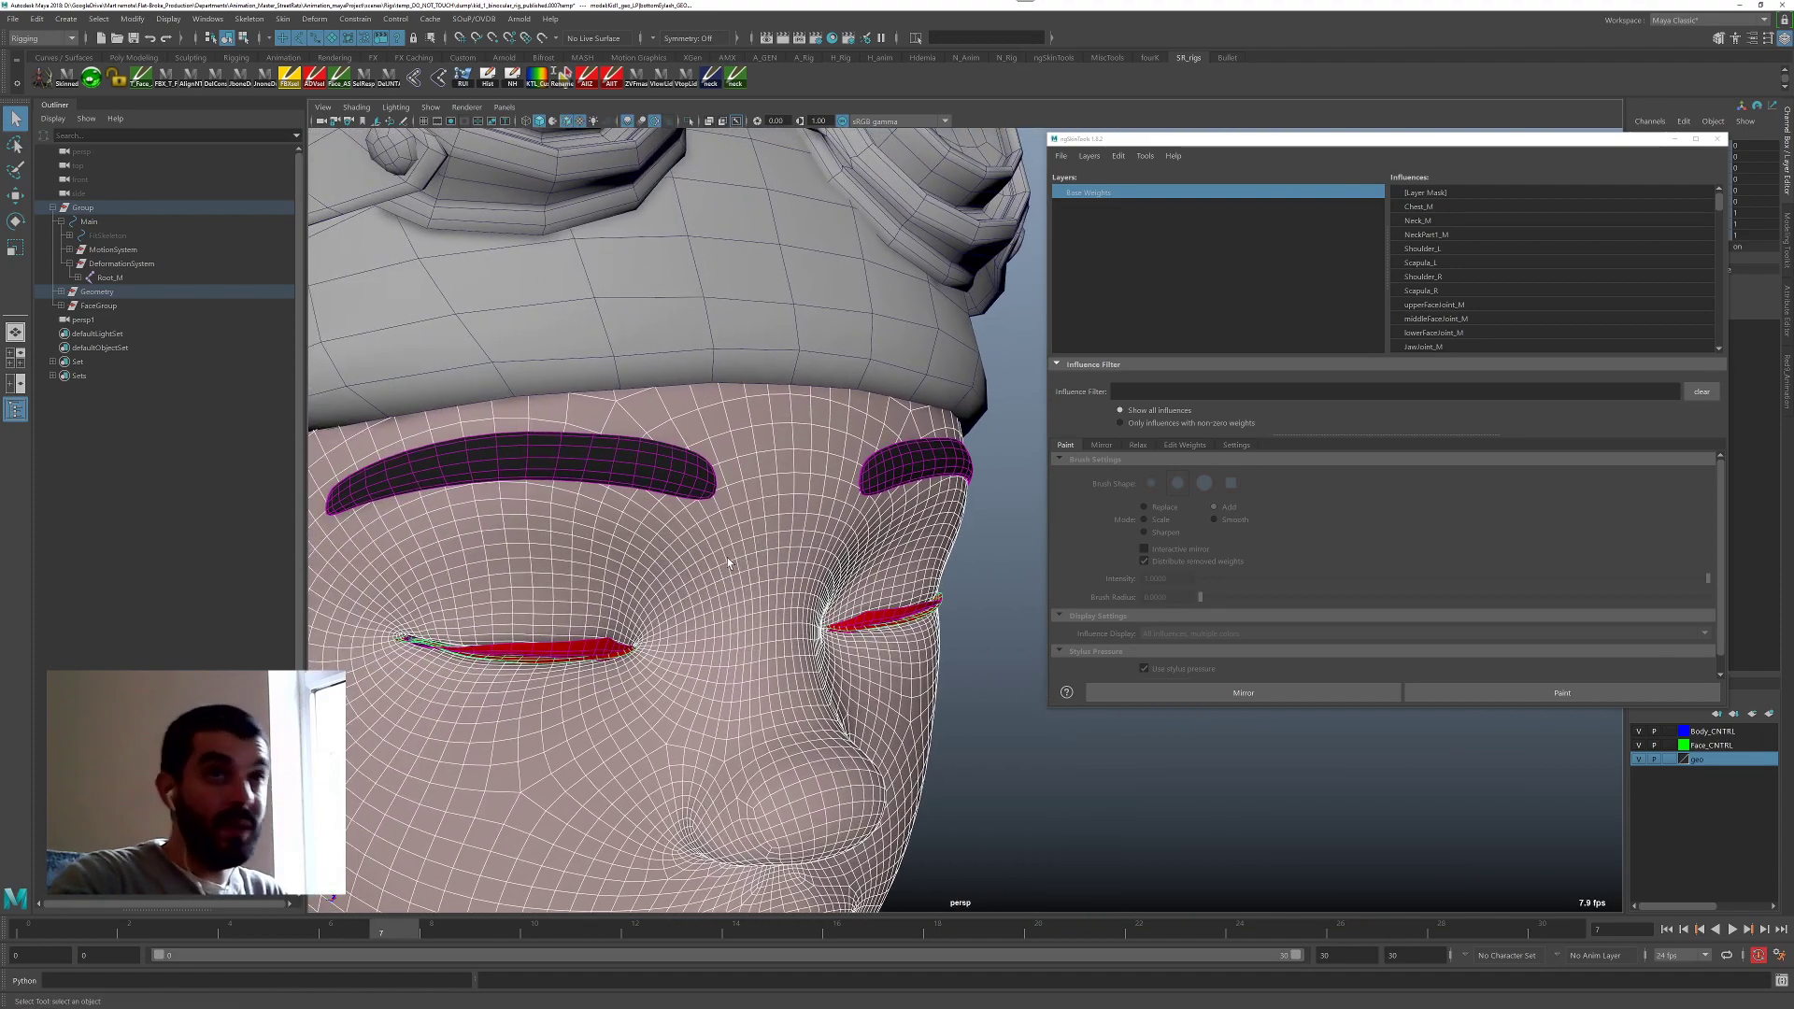
pyautogui.moveTo(75, 934); pyautogui.dragTo(29, 934)
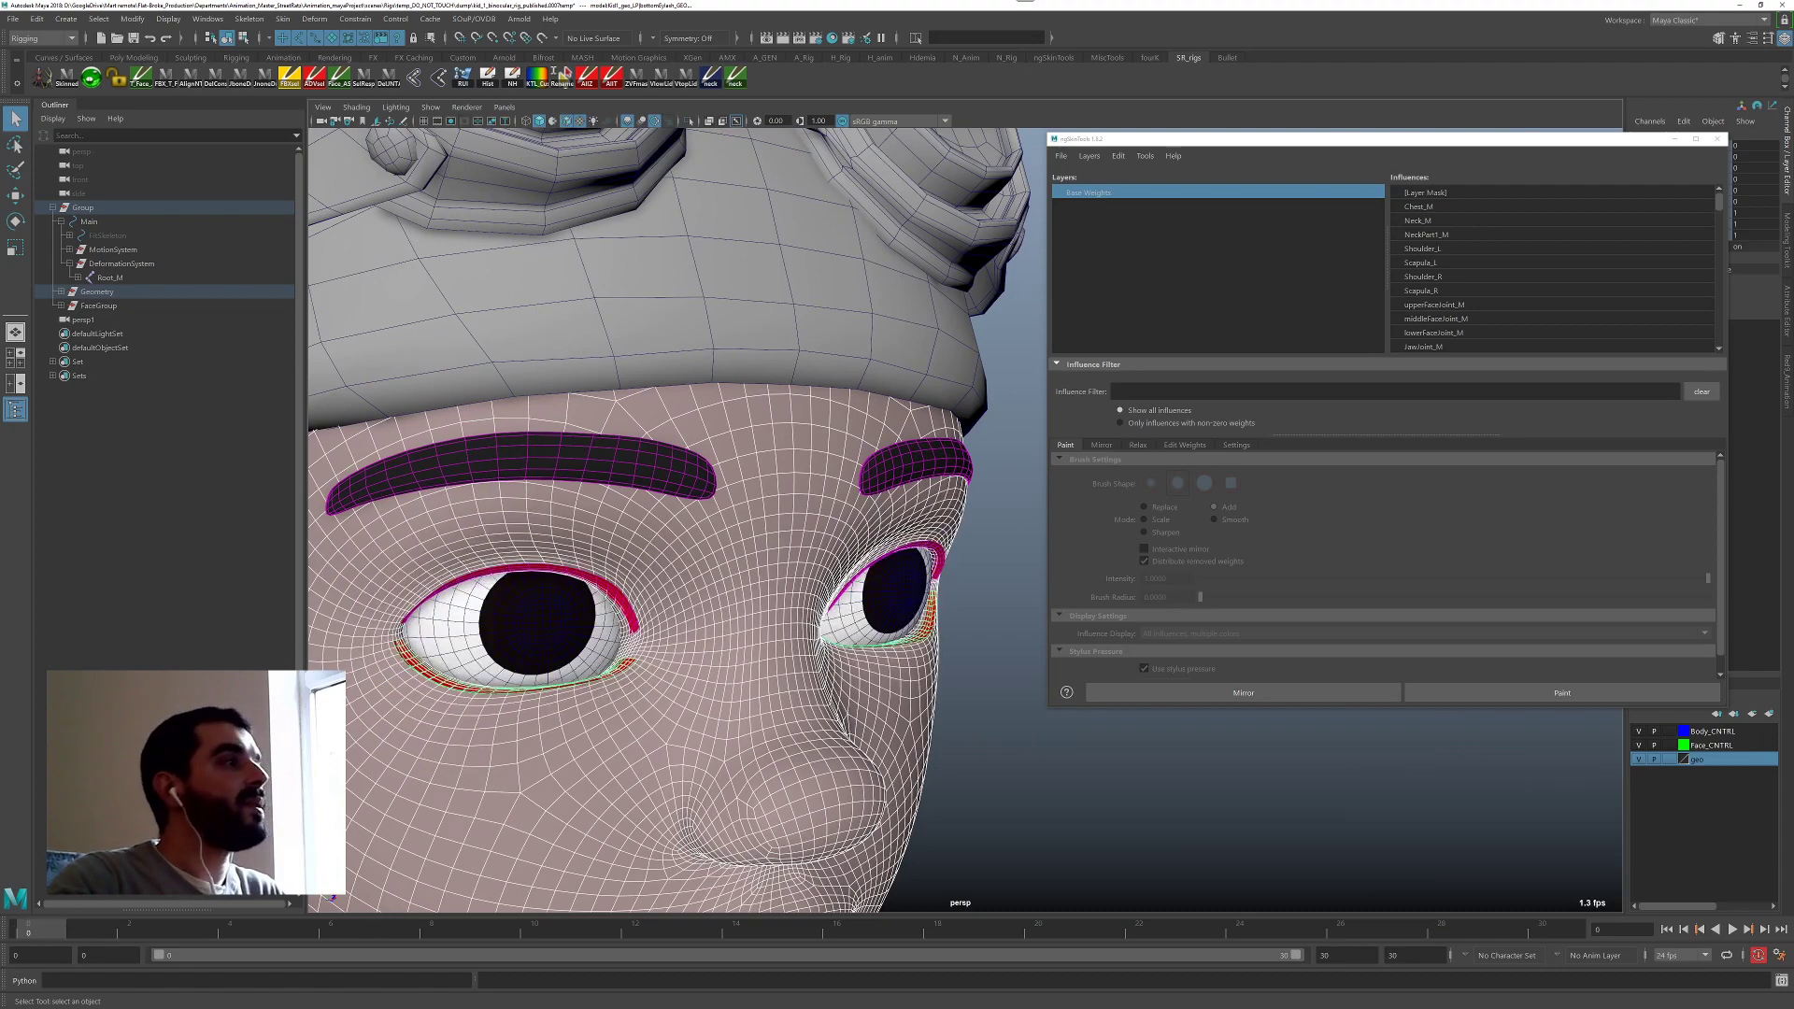
# Display the joints in the viewport and select the upper eyelash mesh.
pyautogui.keyDown('alt'); pyautogui.moveTo(584, 787); pyautogui.dragTo(542, 786); pyautogui.keyUp('alt')
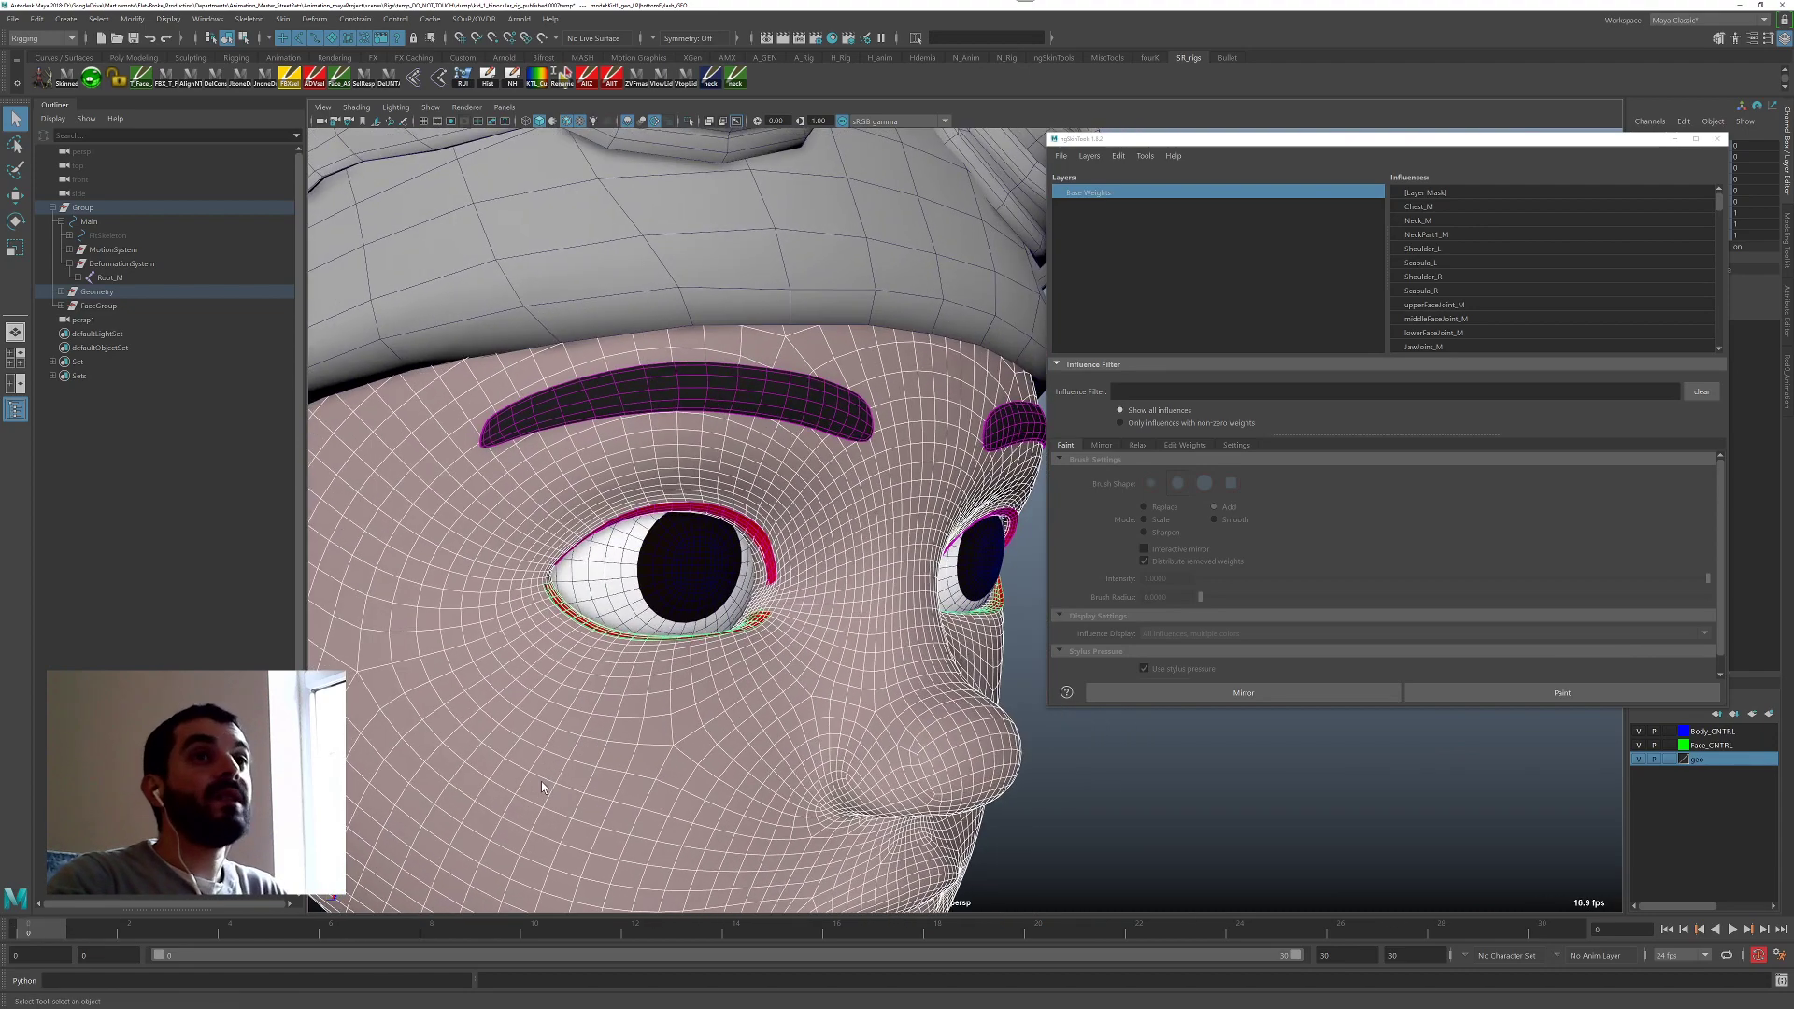
pyautogui.click(431, 107)
pyautogui.click(446, 337)
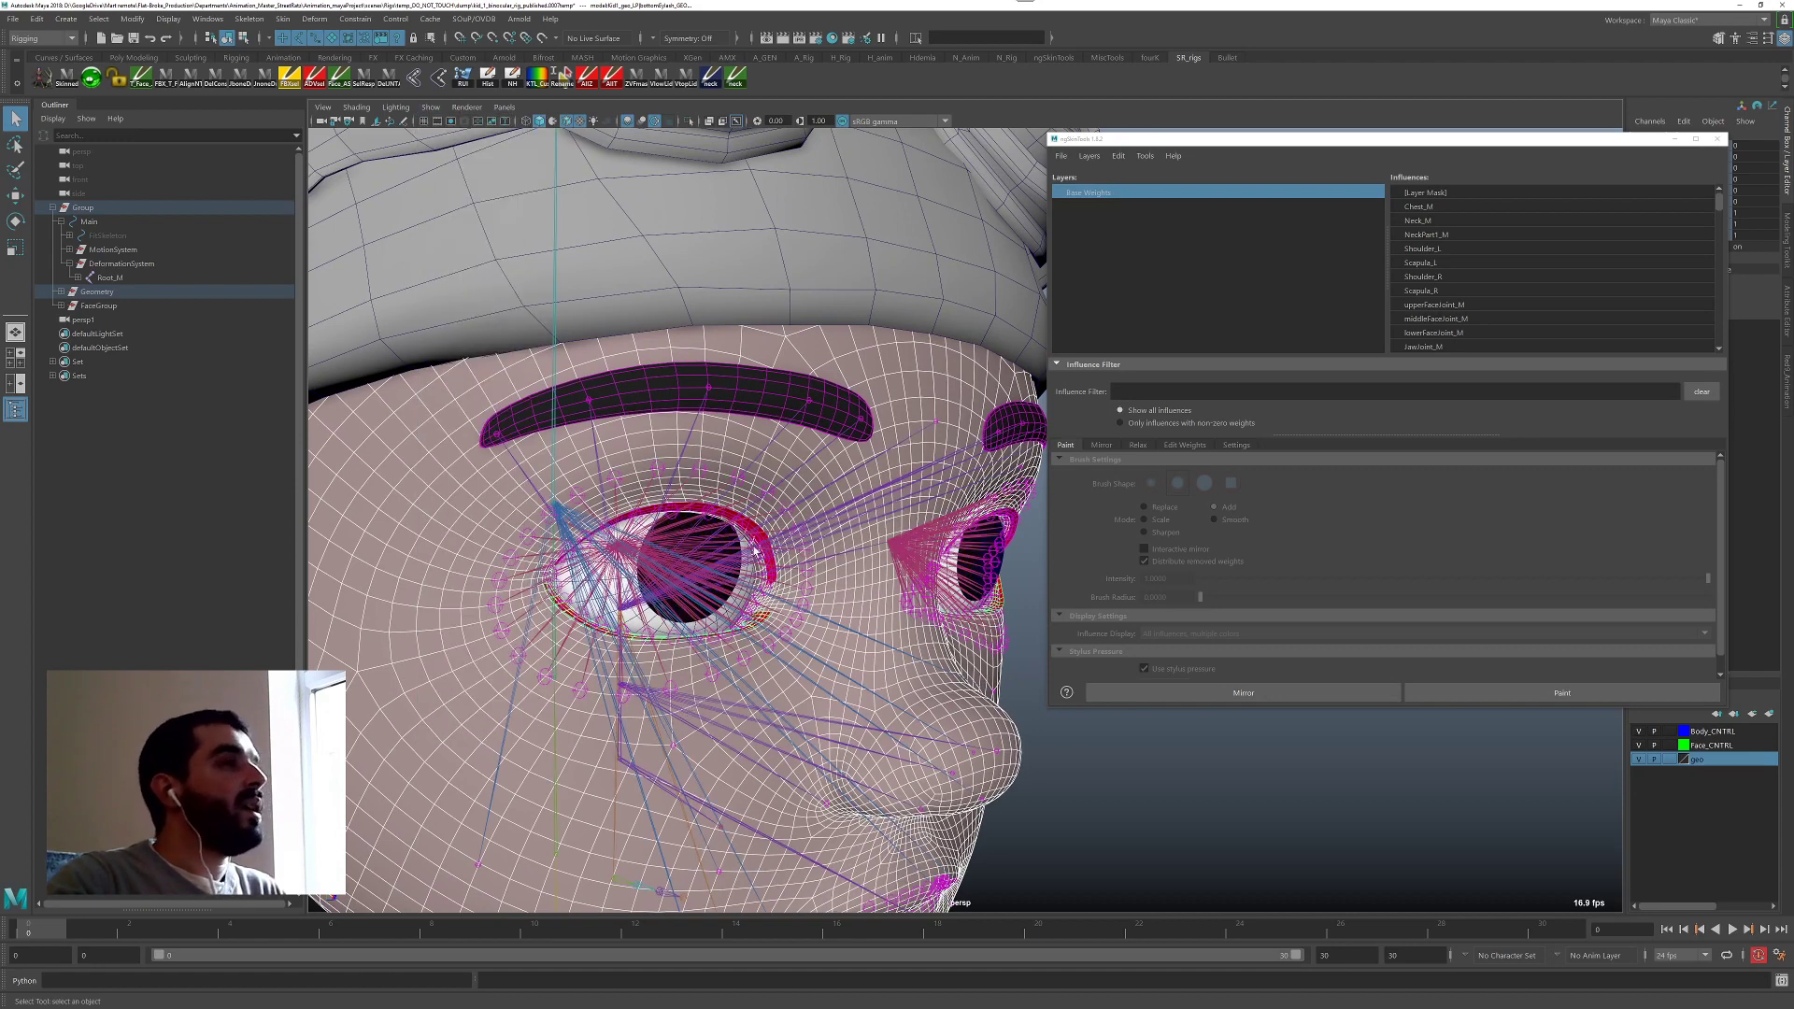
pyautogui.click(756, 531)
pyautogui.click(750, 529)
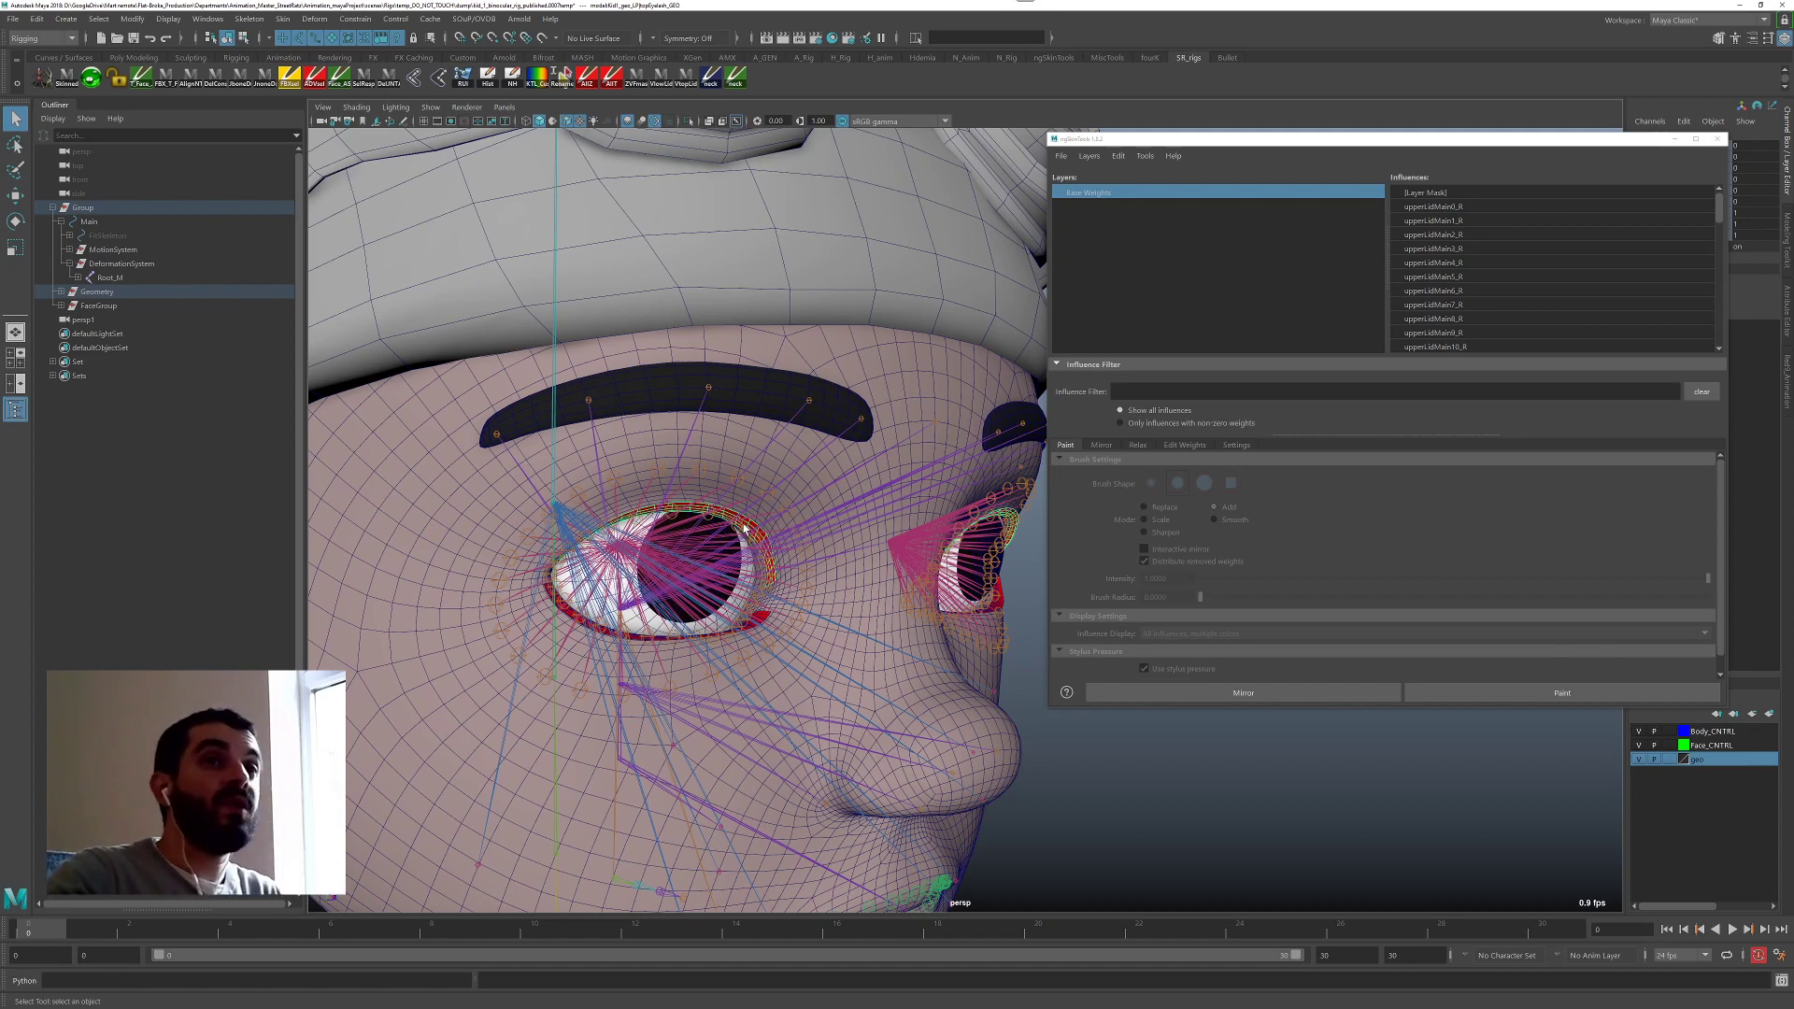
# Compare the joints influencing the face mesh with those influencing the upper eyelash mesh by selecting each mesh's influences.
pyautogui.keyDown('alt'); pyautogui.moveTo(843, 723); pyautogui.dragTo(503, 647, button='right'); pyautogui.keyUp('alt')
pyautogui.keyDown('alt'); pyautogui.moveTo(811, 786); pyautogui.dragTo(742, 657, button='middle'); pyautogui.keyUp('alt')
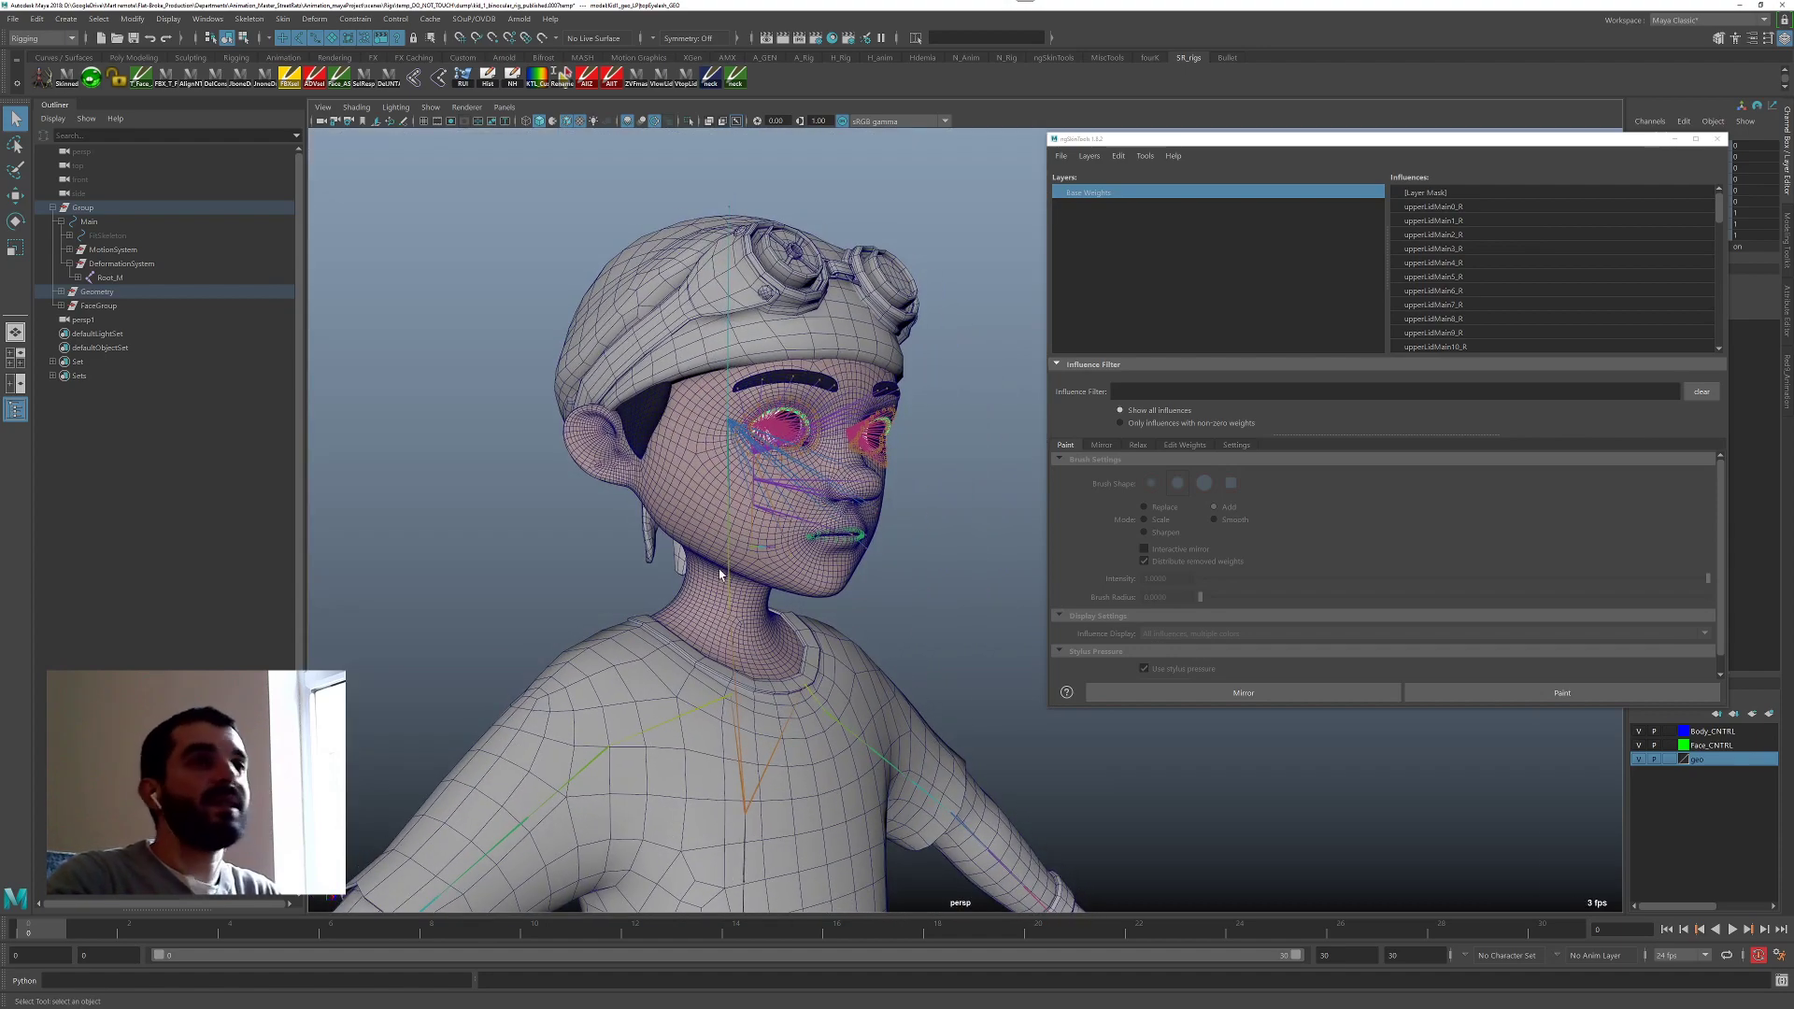
pyautogui.click(700, 529)
pyautogui.click(67, 79)
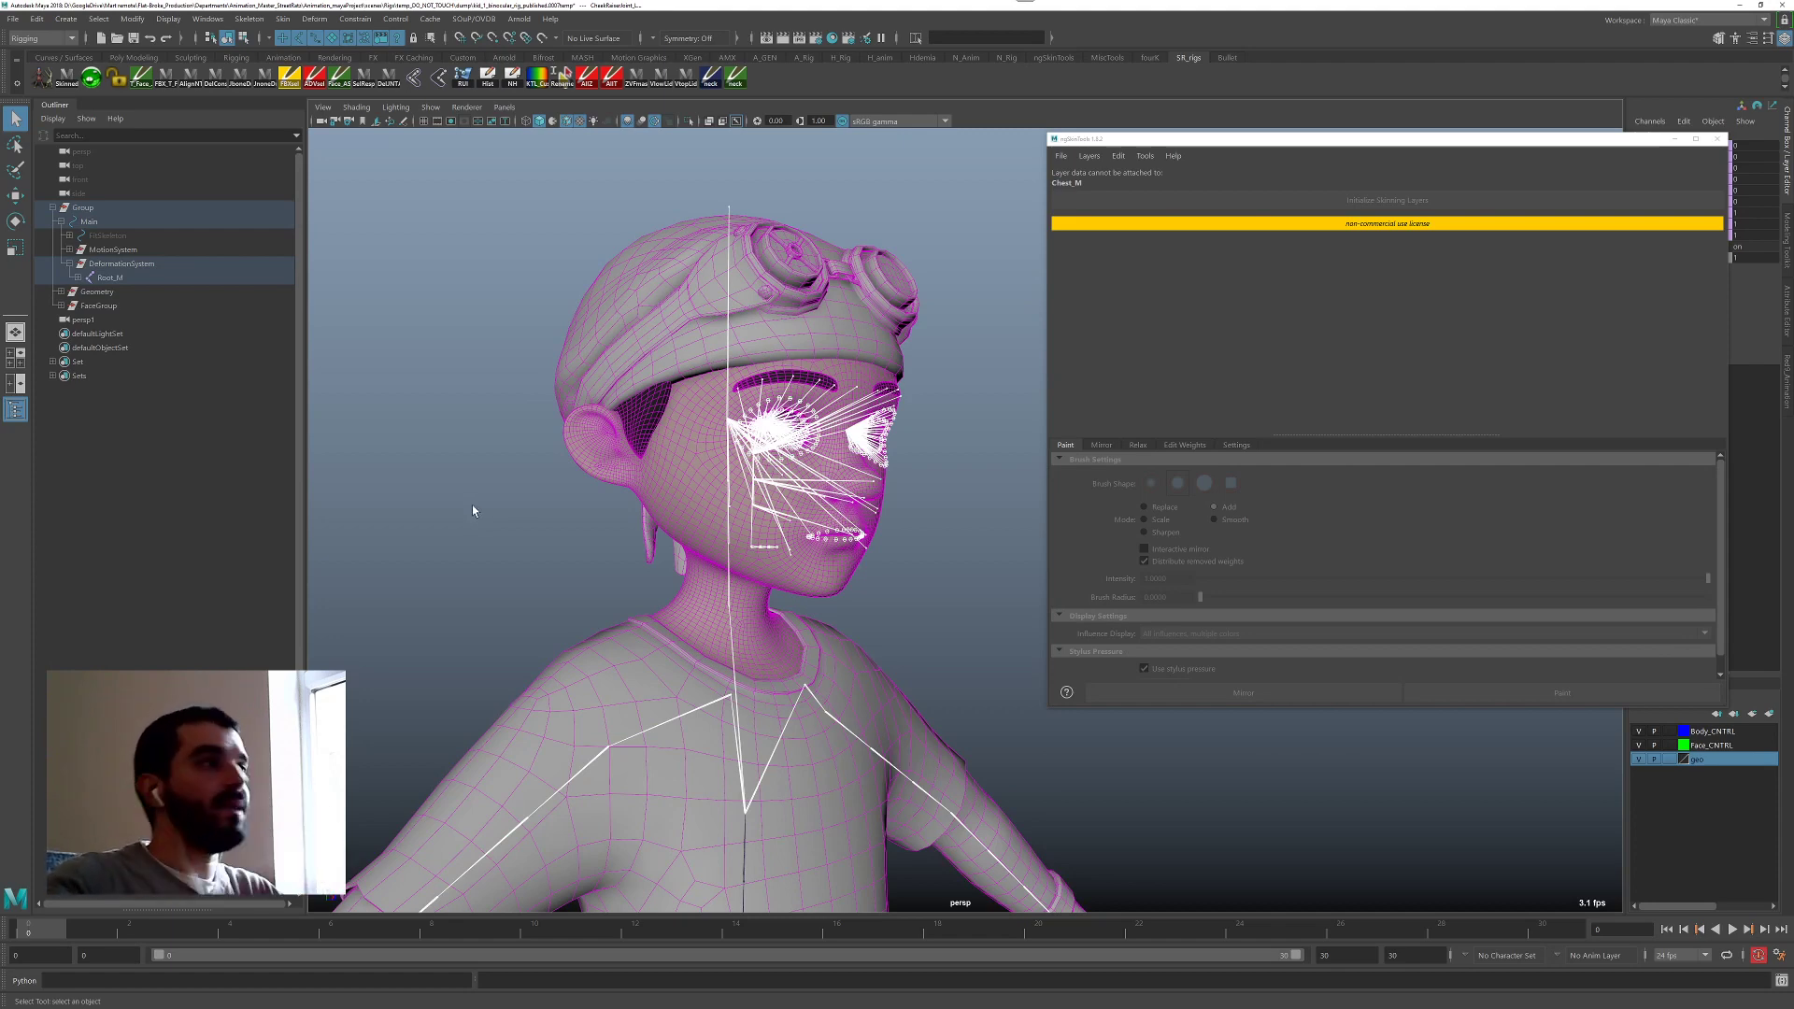
pyautogui.click(652, 453)
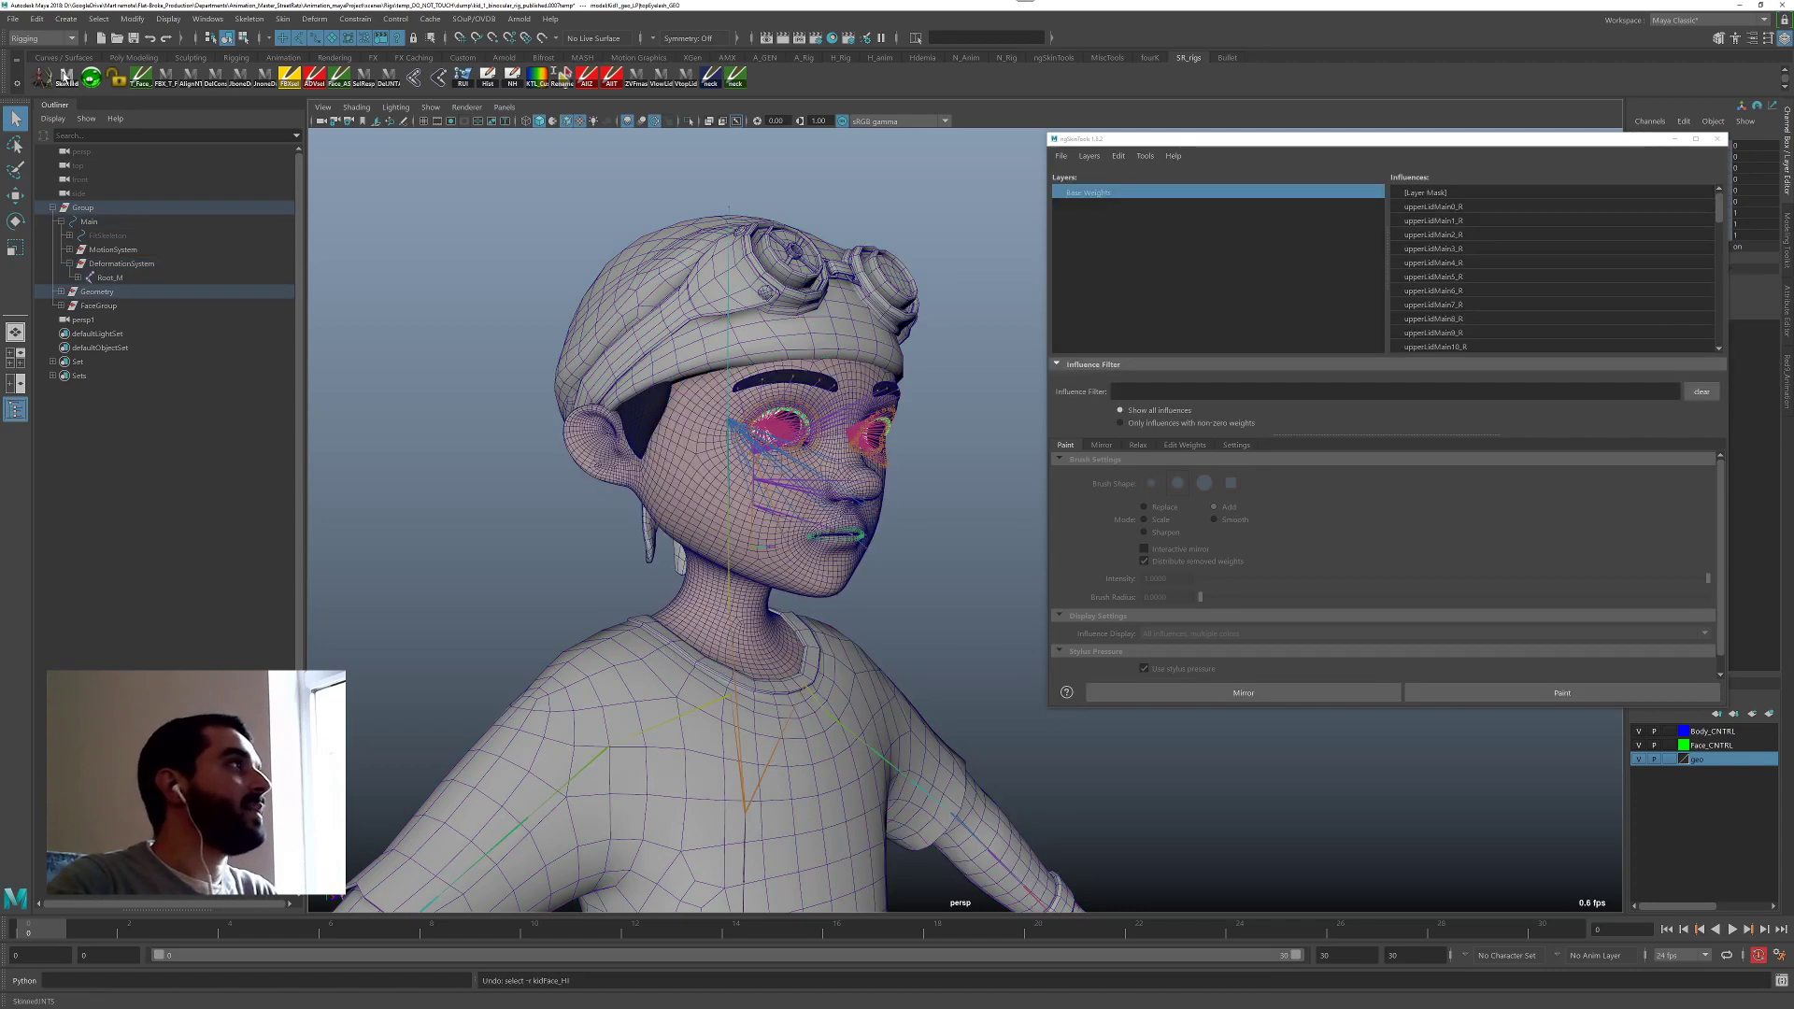
pyautogui.click(65, 78)
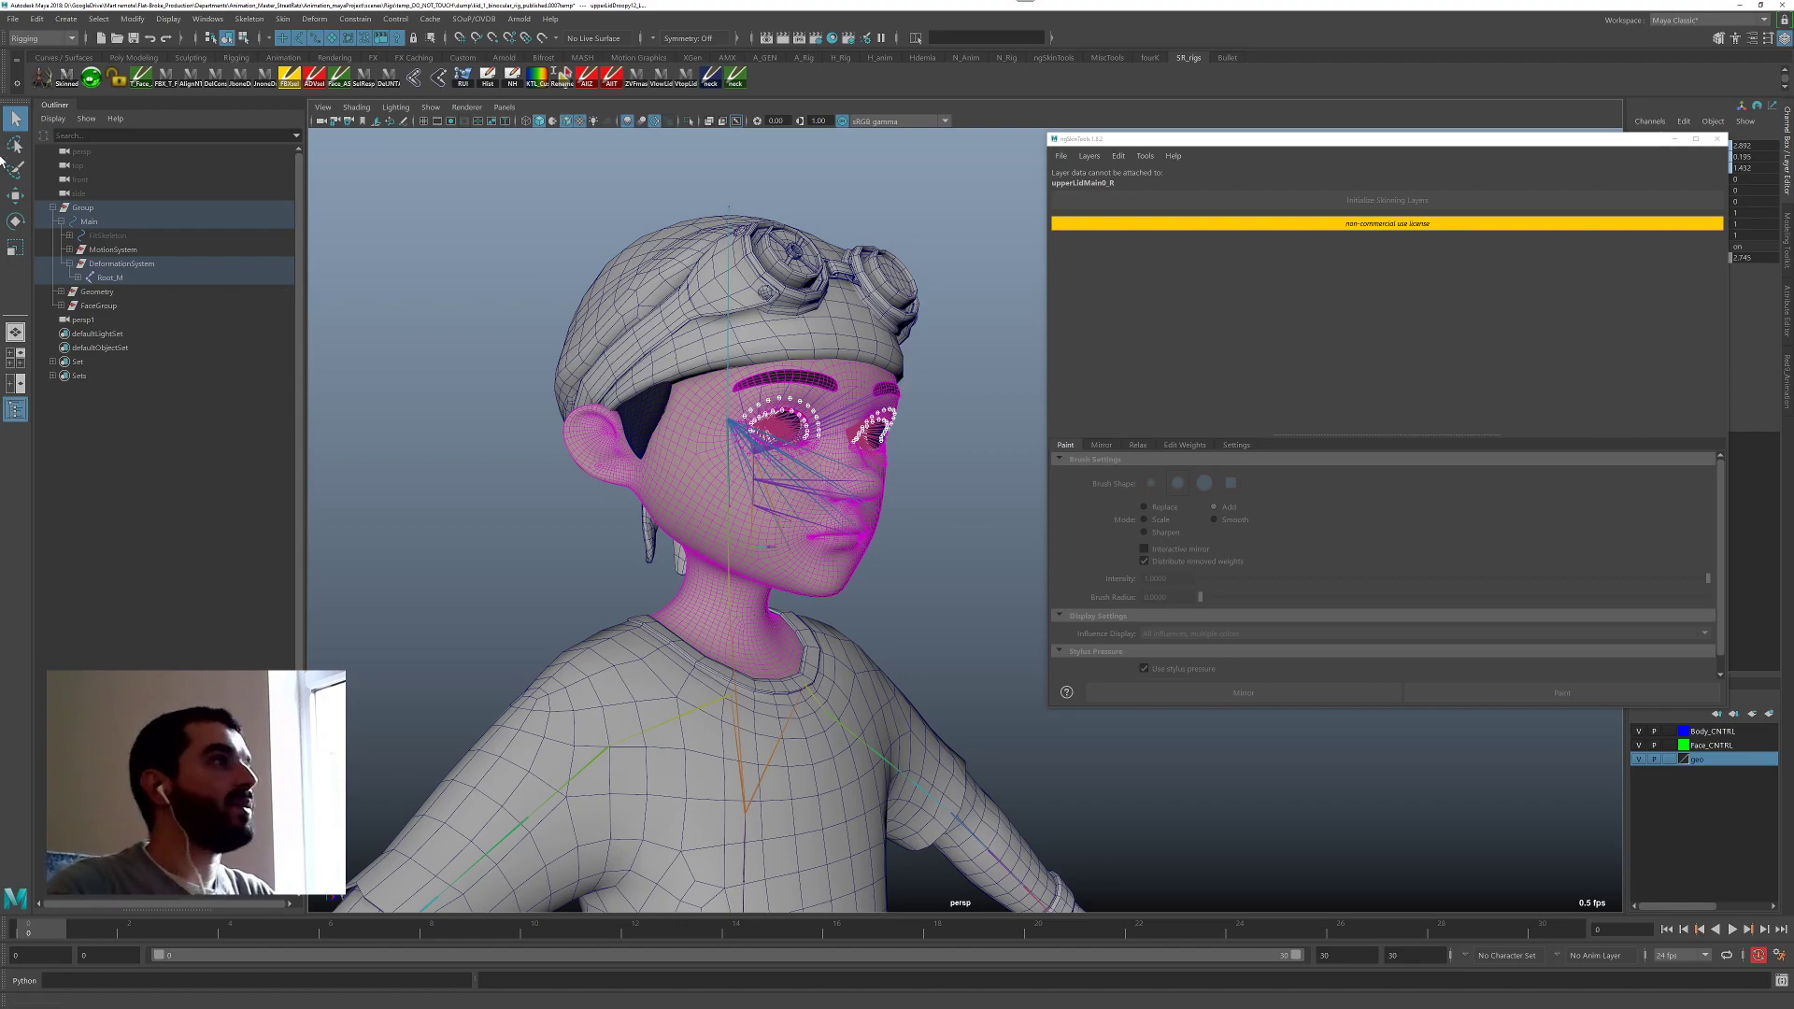
pyautogui.scroll(6, 594, 330)
pyautogui.keyDown('alt'); pyautogui.moveTo(617, 332); pyautogui.dragTo(681, 455, button='middle'); pyautogui.keyUp('alt')
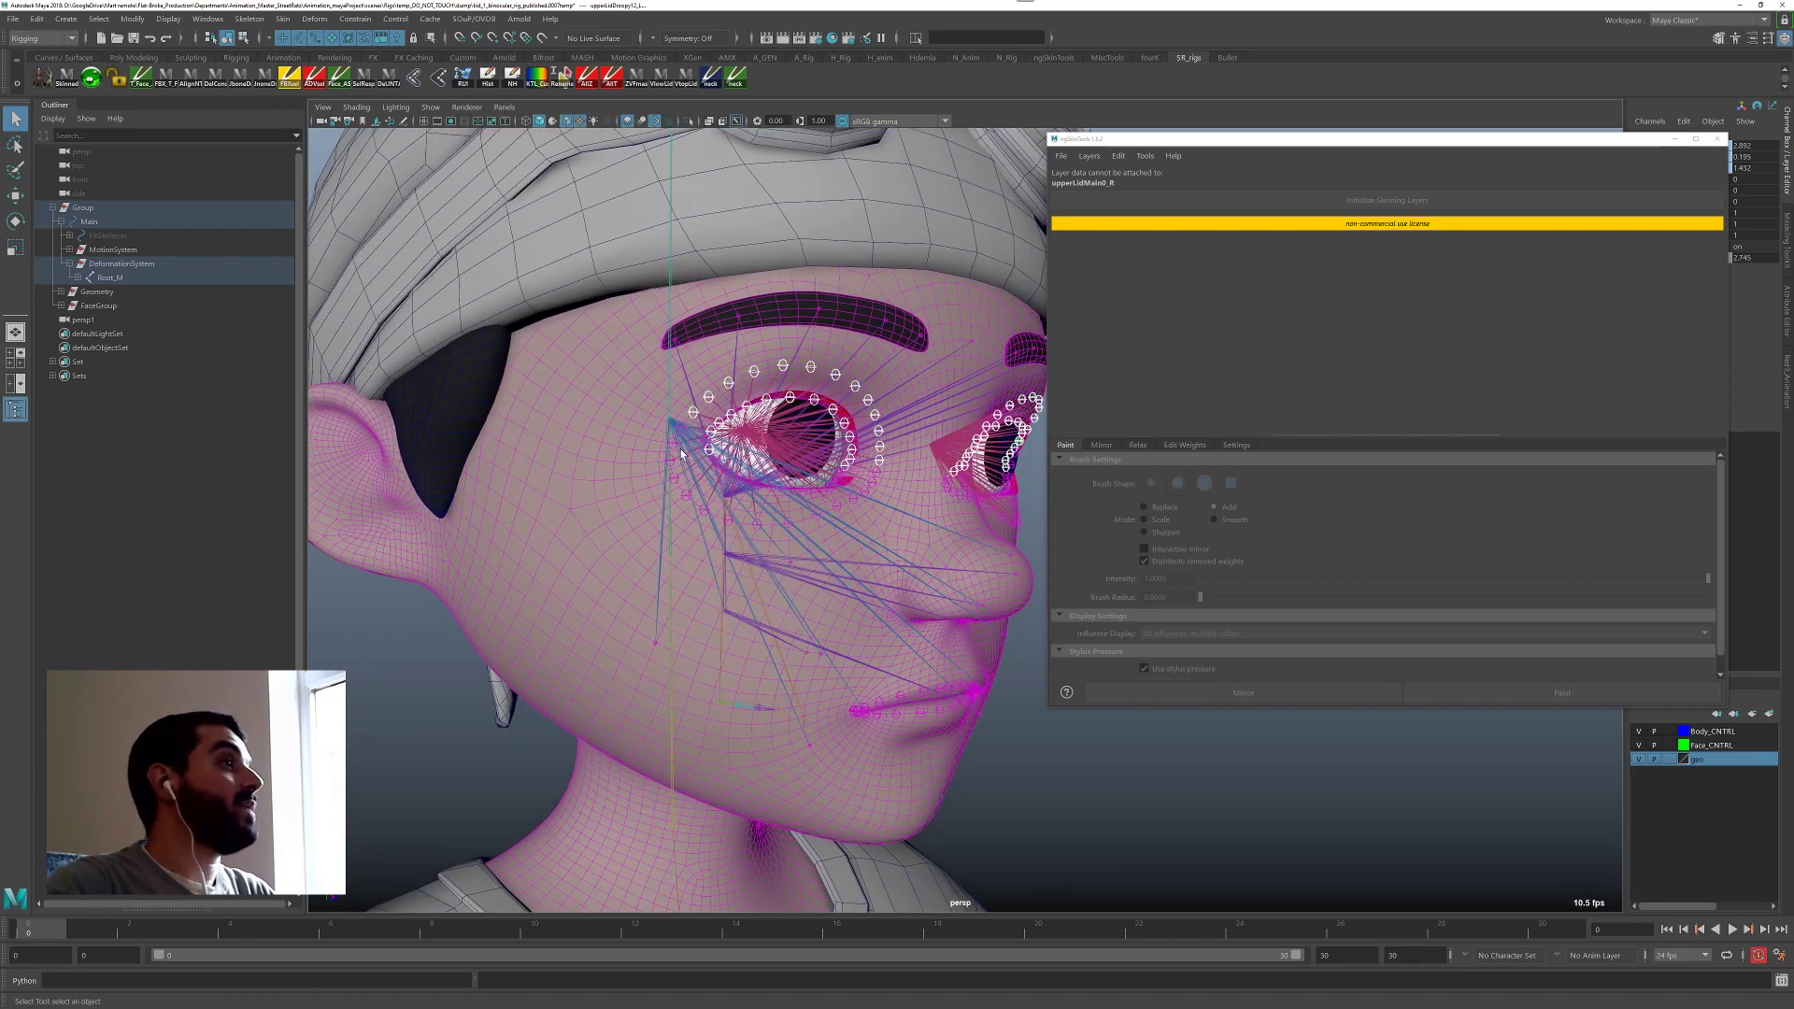
# Add all of the face mesh's influence joints as influences to the upper eyelash mesh, with Lock weights off.
pyautogui.click(466, 674)
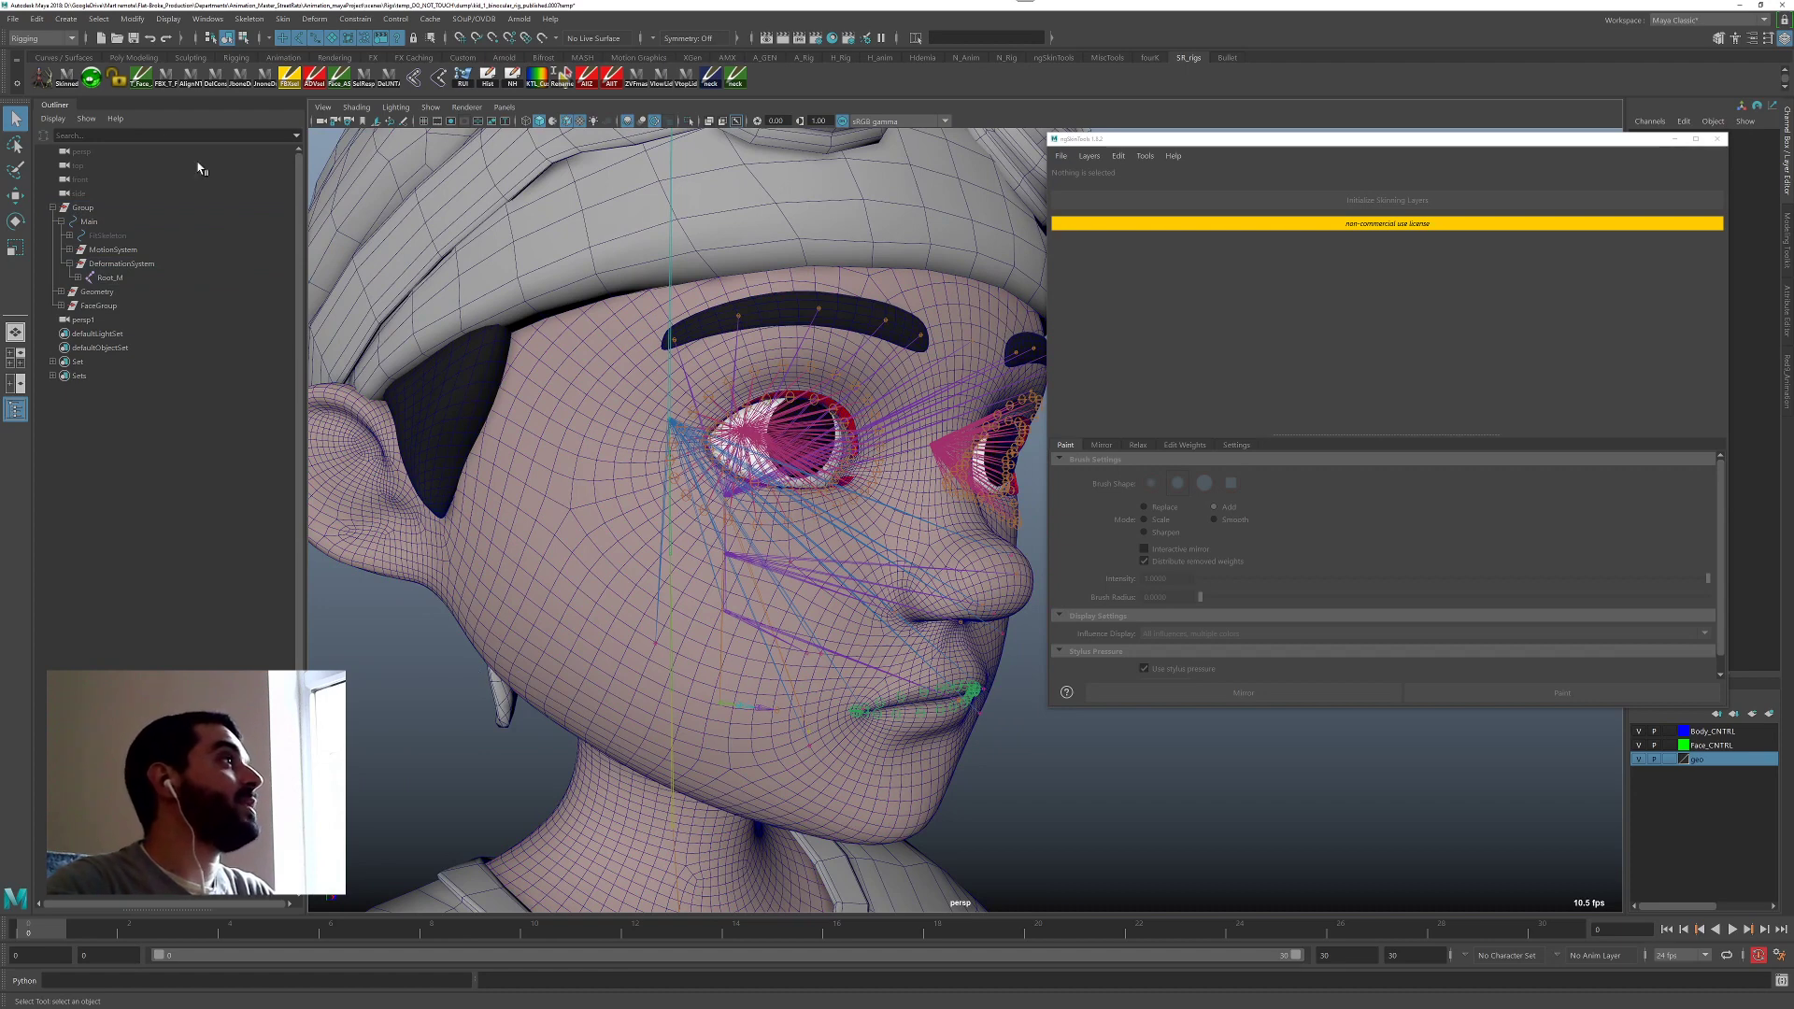
pyautogui.click(580, 569)
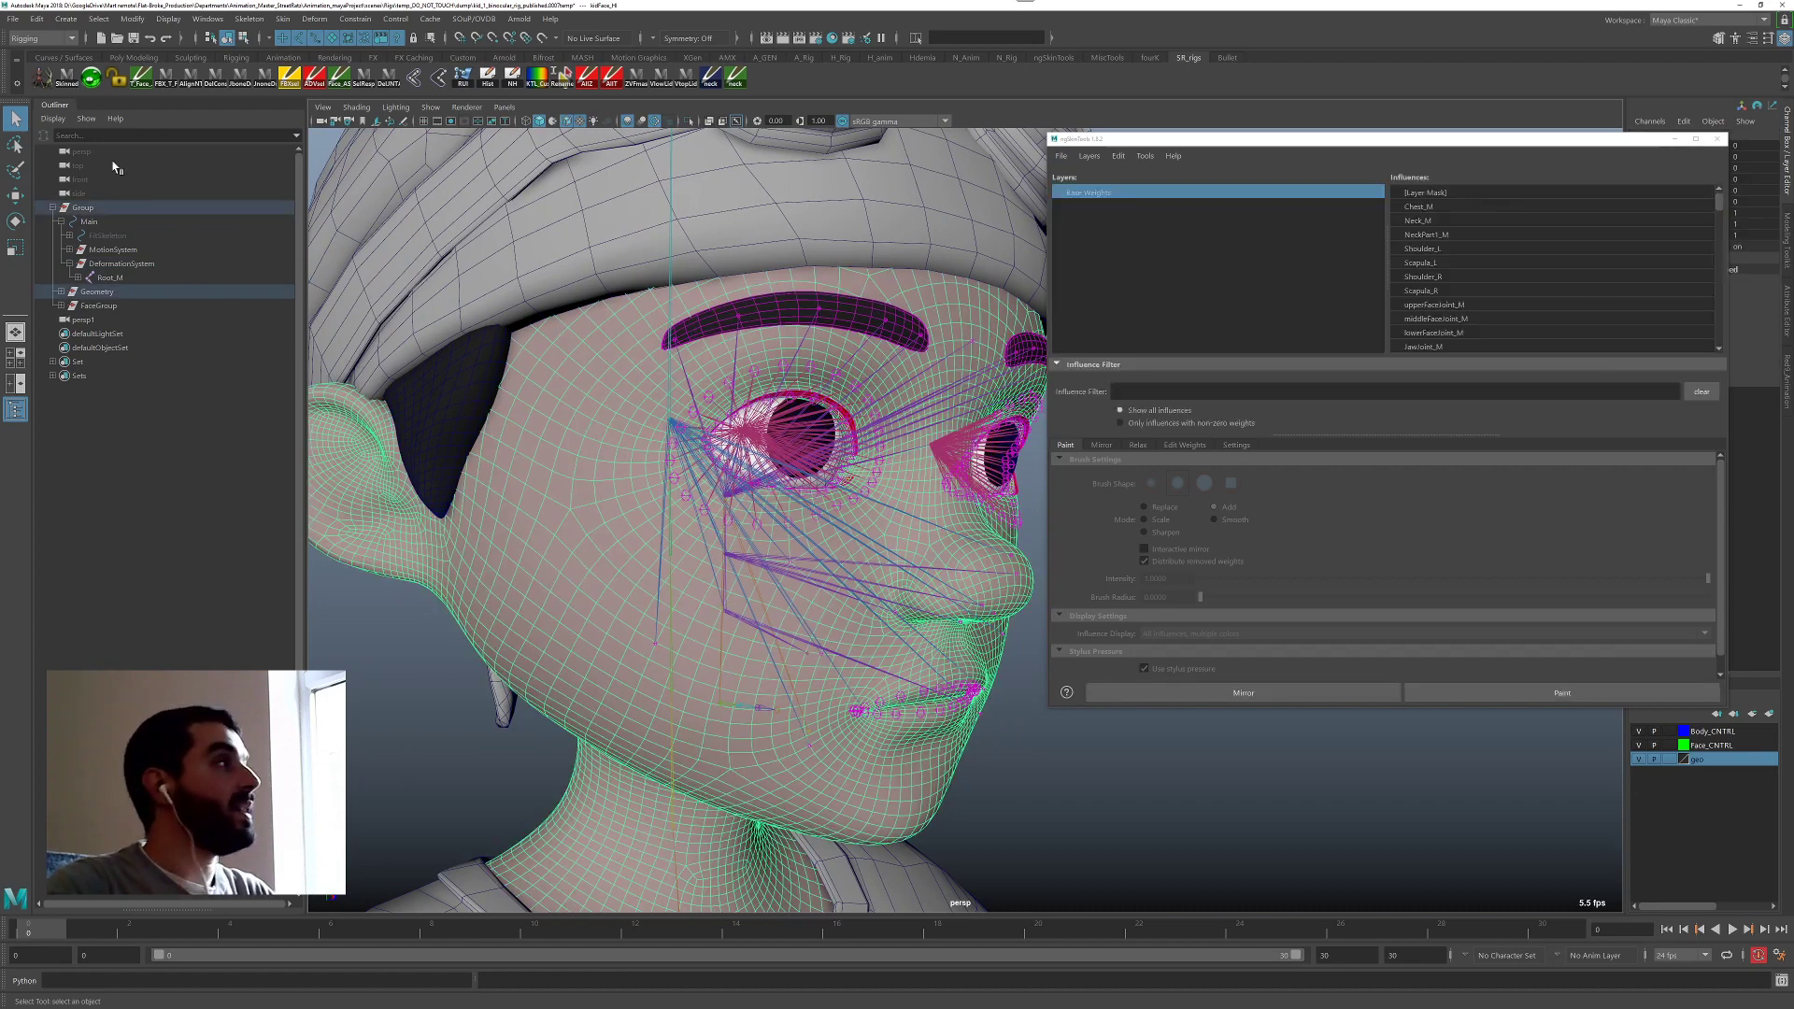
pyautogui.click(66, 76)
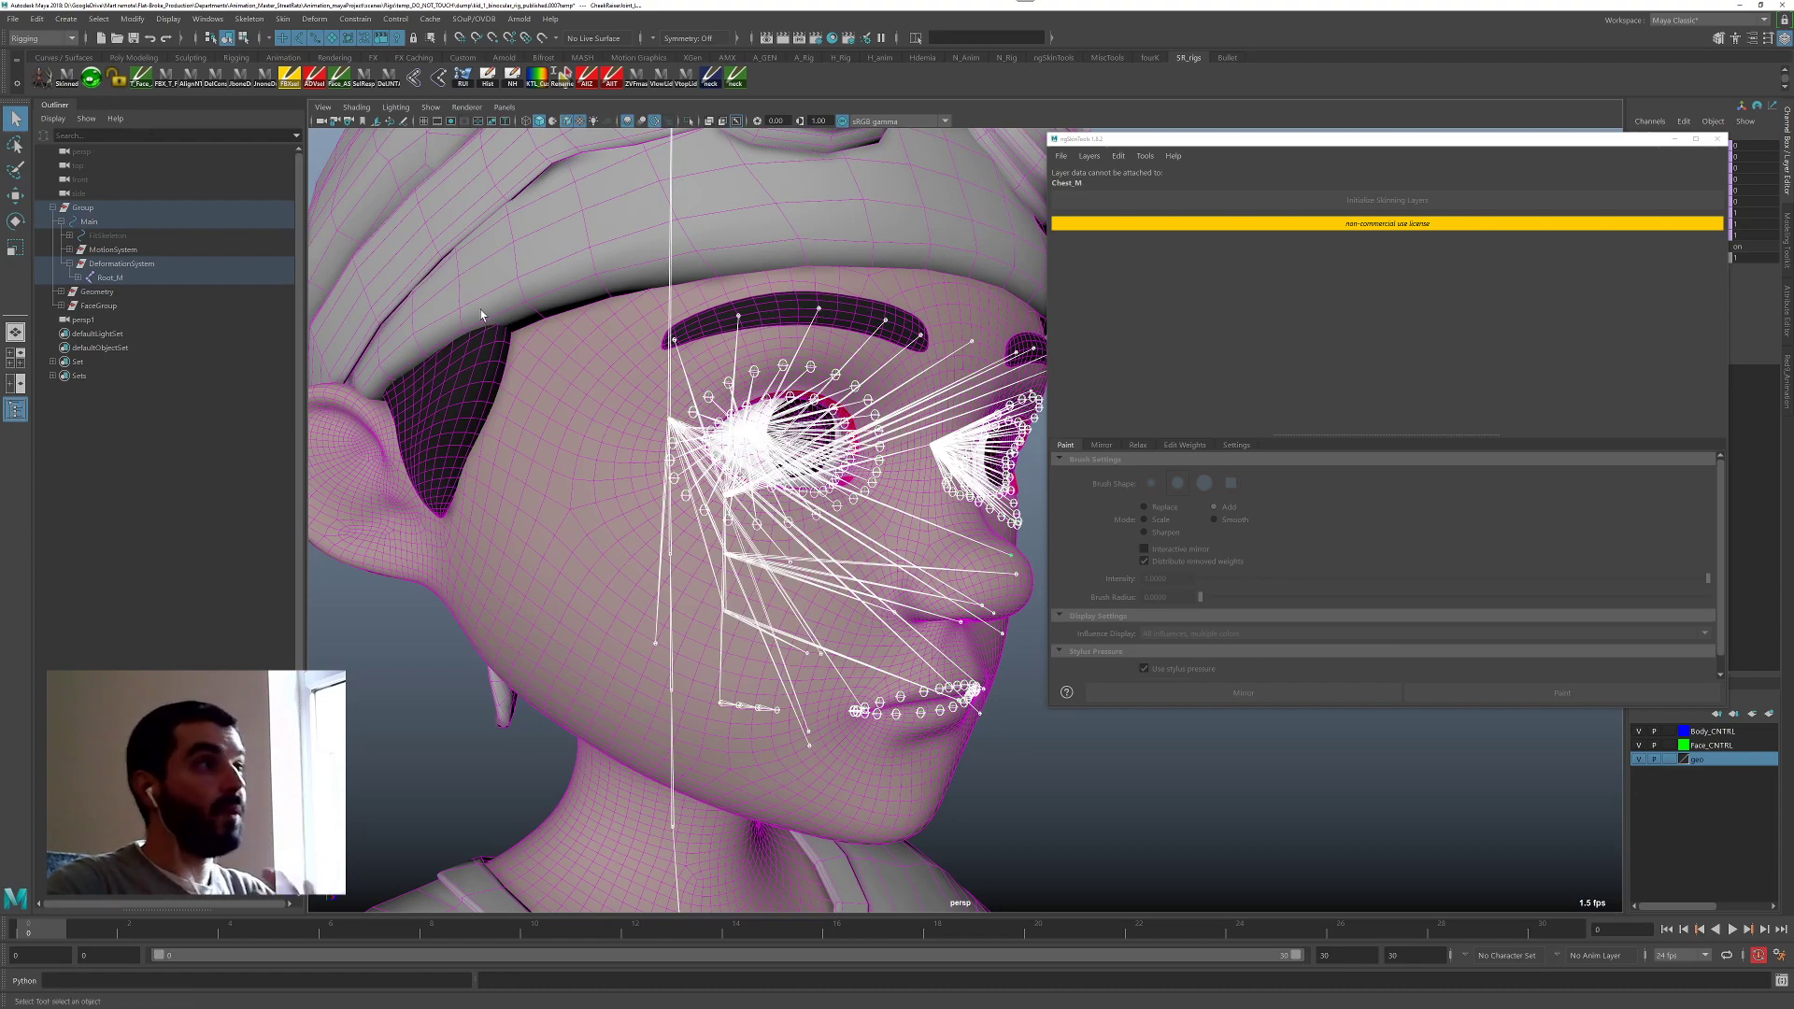
pyautogui.scroll(5, 694, 414)
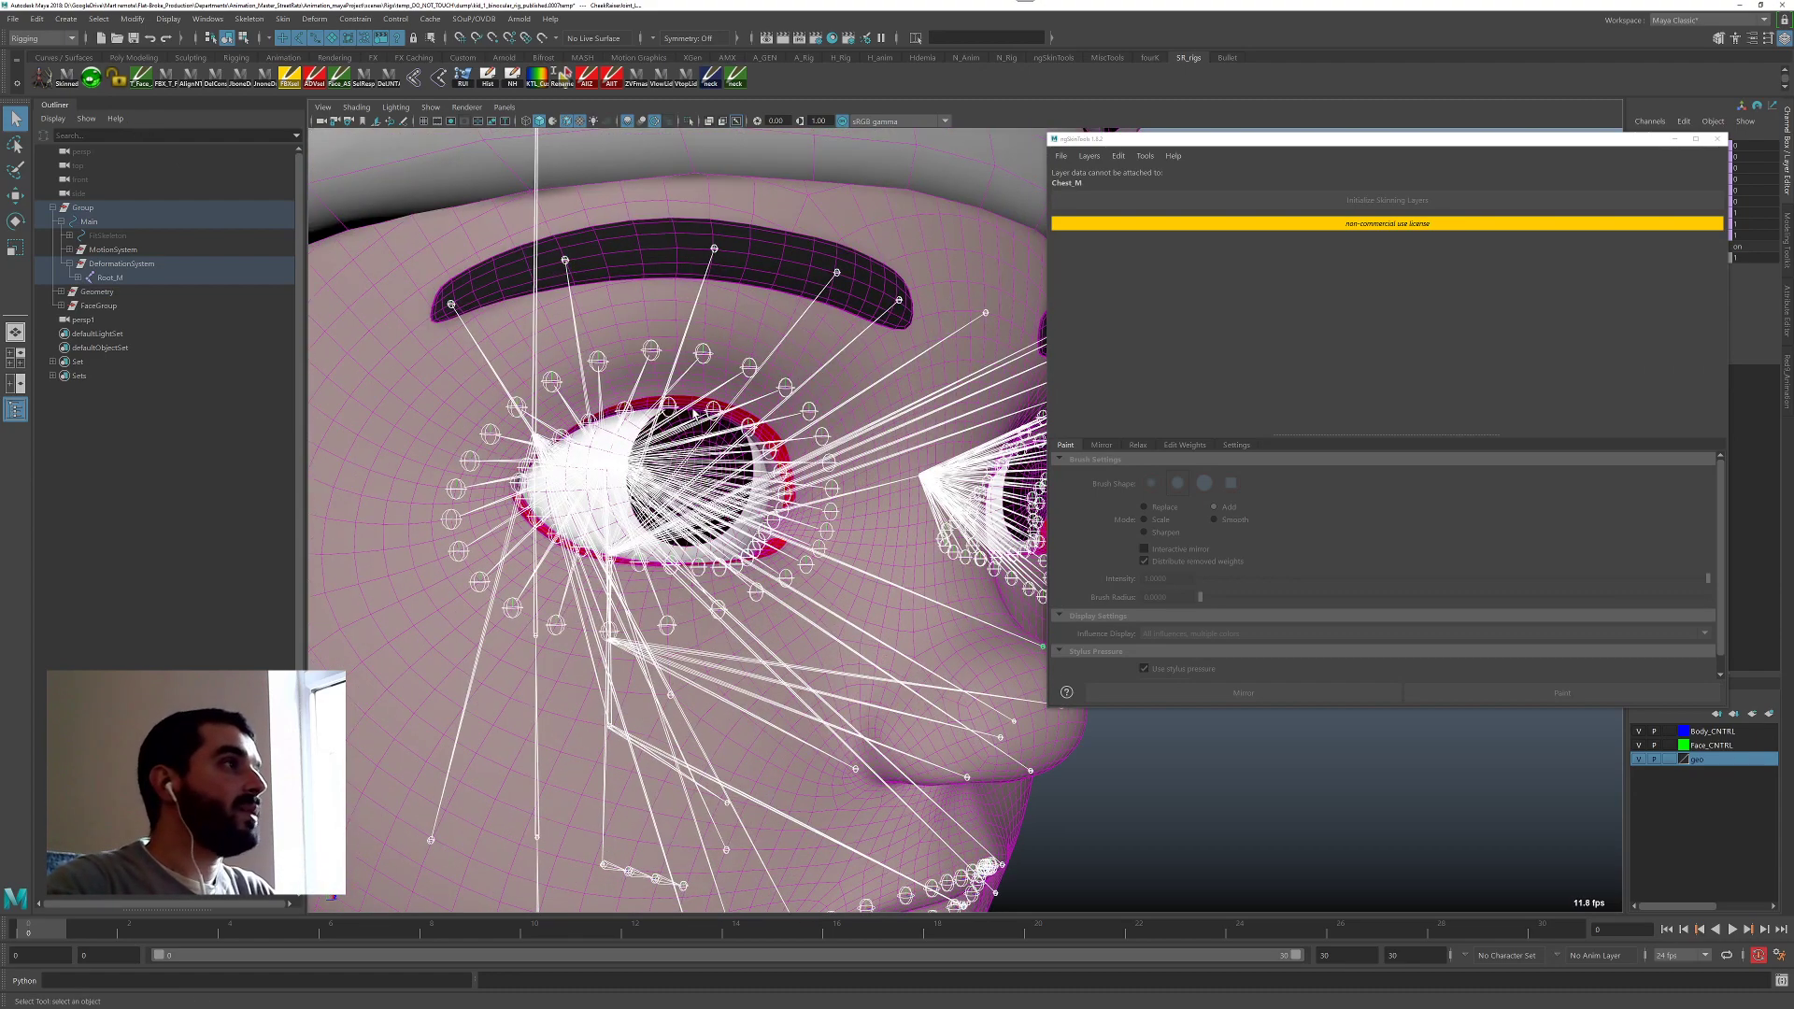
pyautogui.click(749, 417)
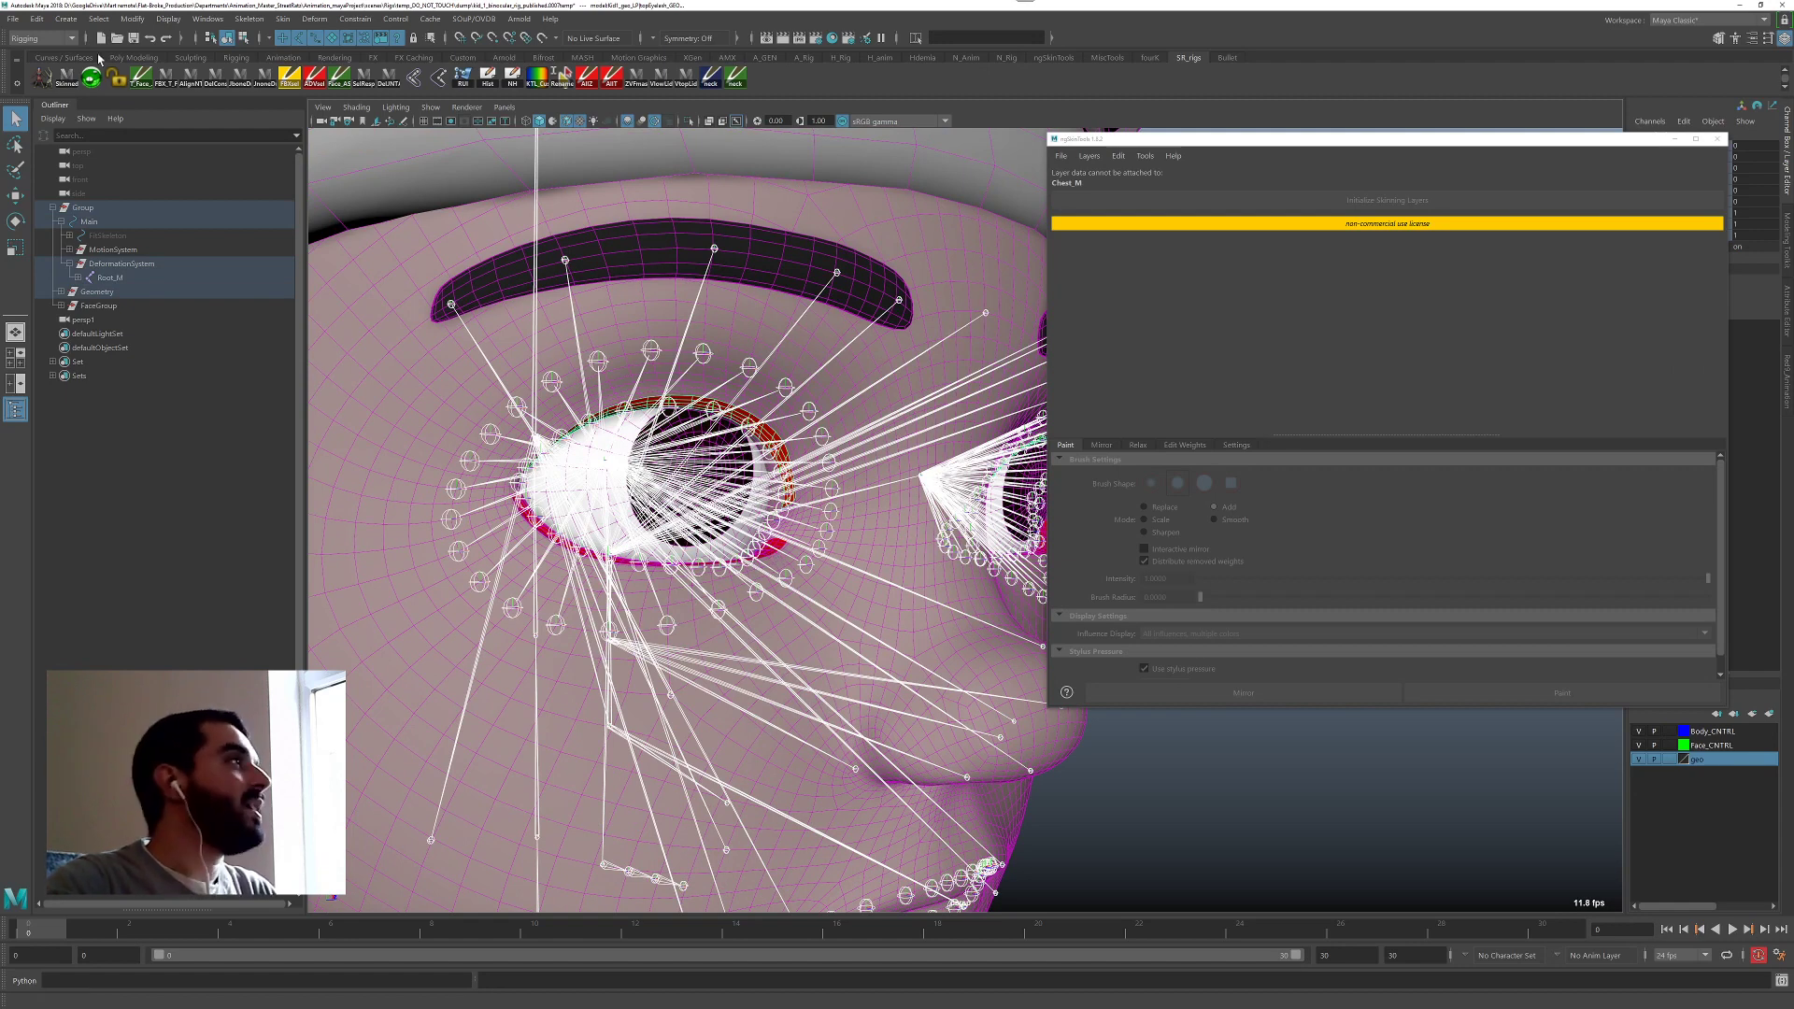
pyautogui.click(282, 19)
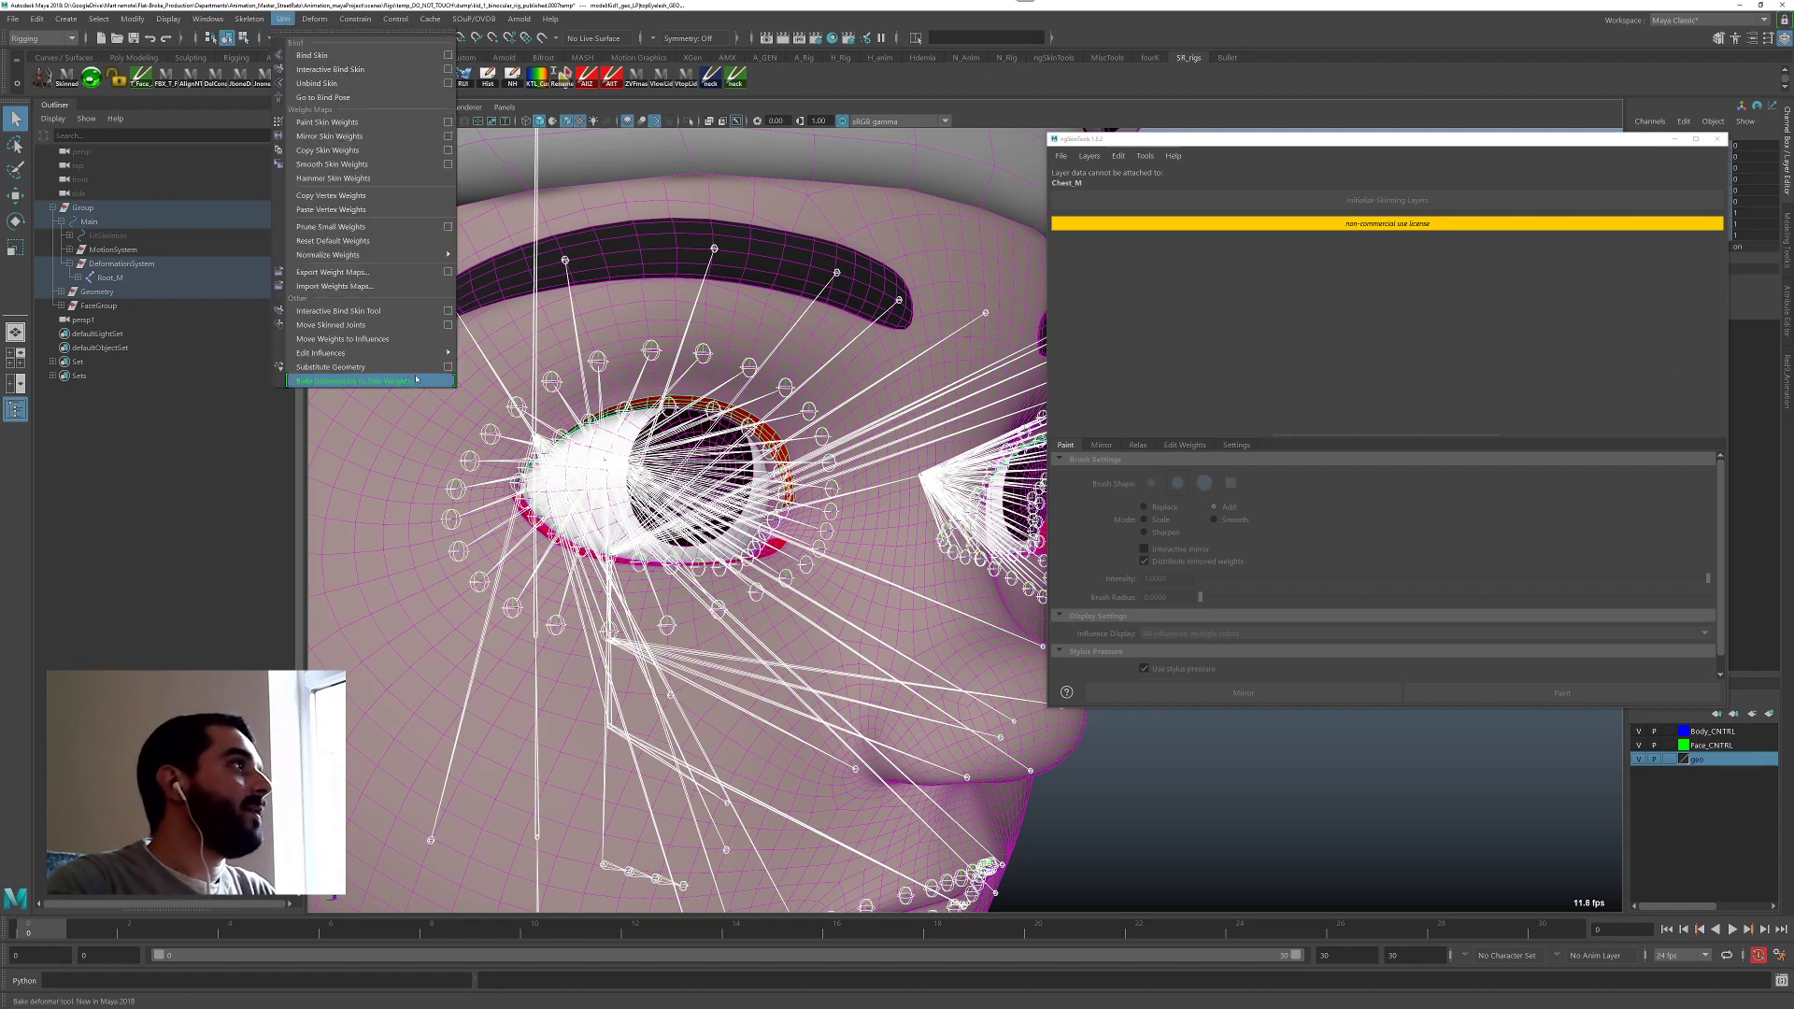
pyautogui.moveTo(392, 352)
pyautogui.click(503, 355)
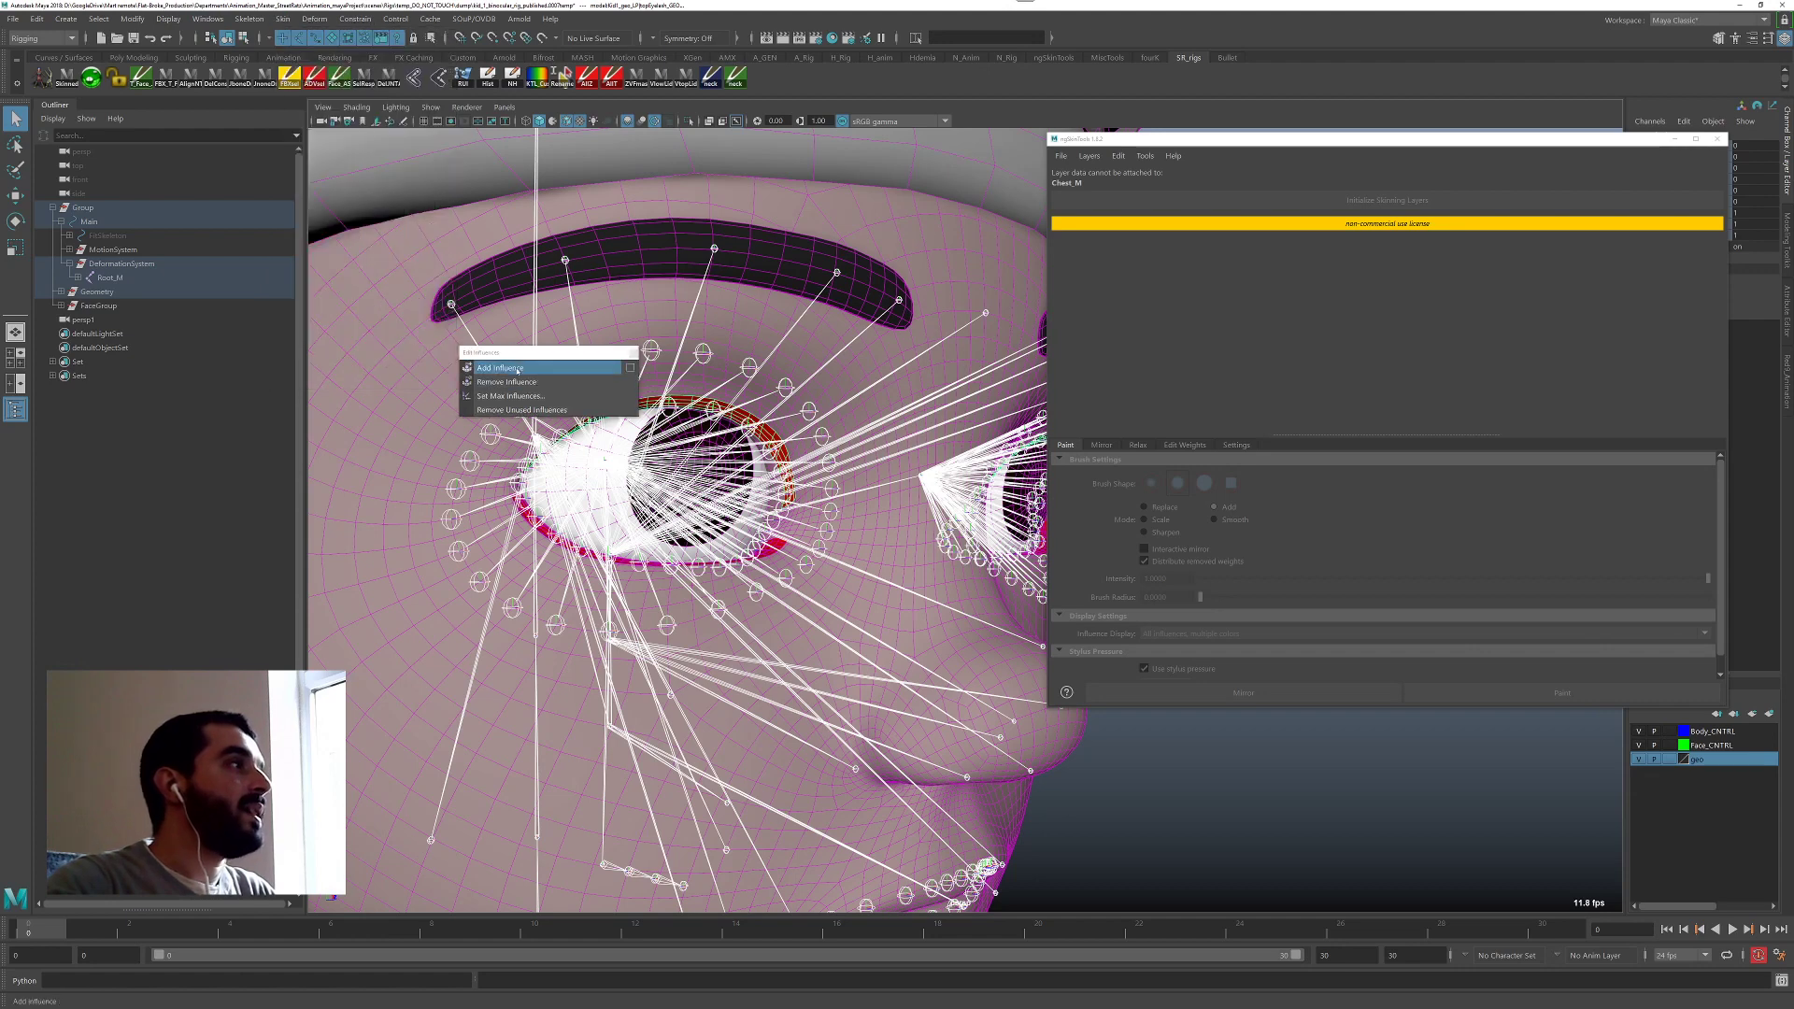
pyautogui.moveTo(505, 352); pyautogui.dragTo(412, 328)
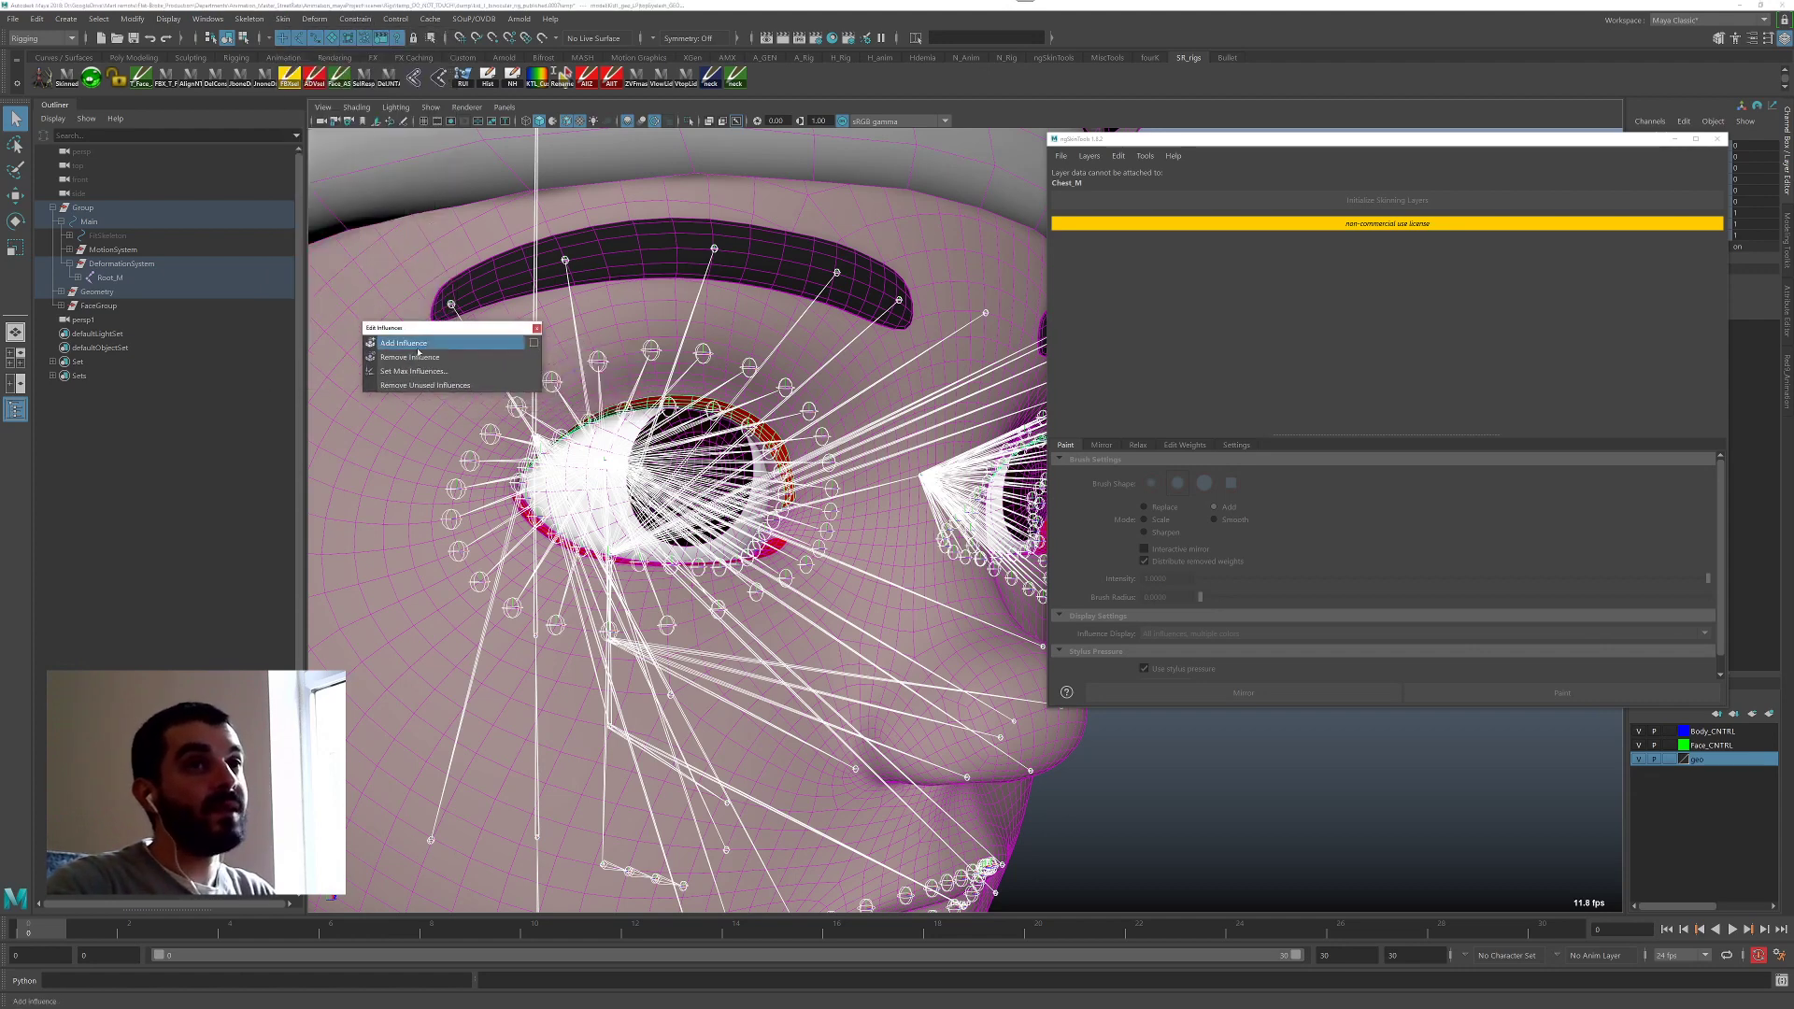
pyautogui.click(533, 343)
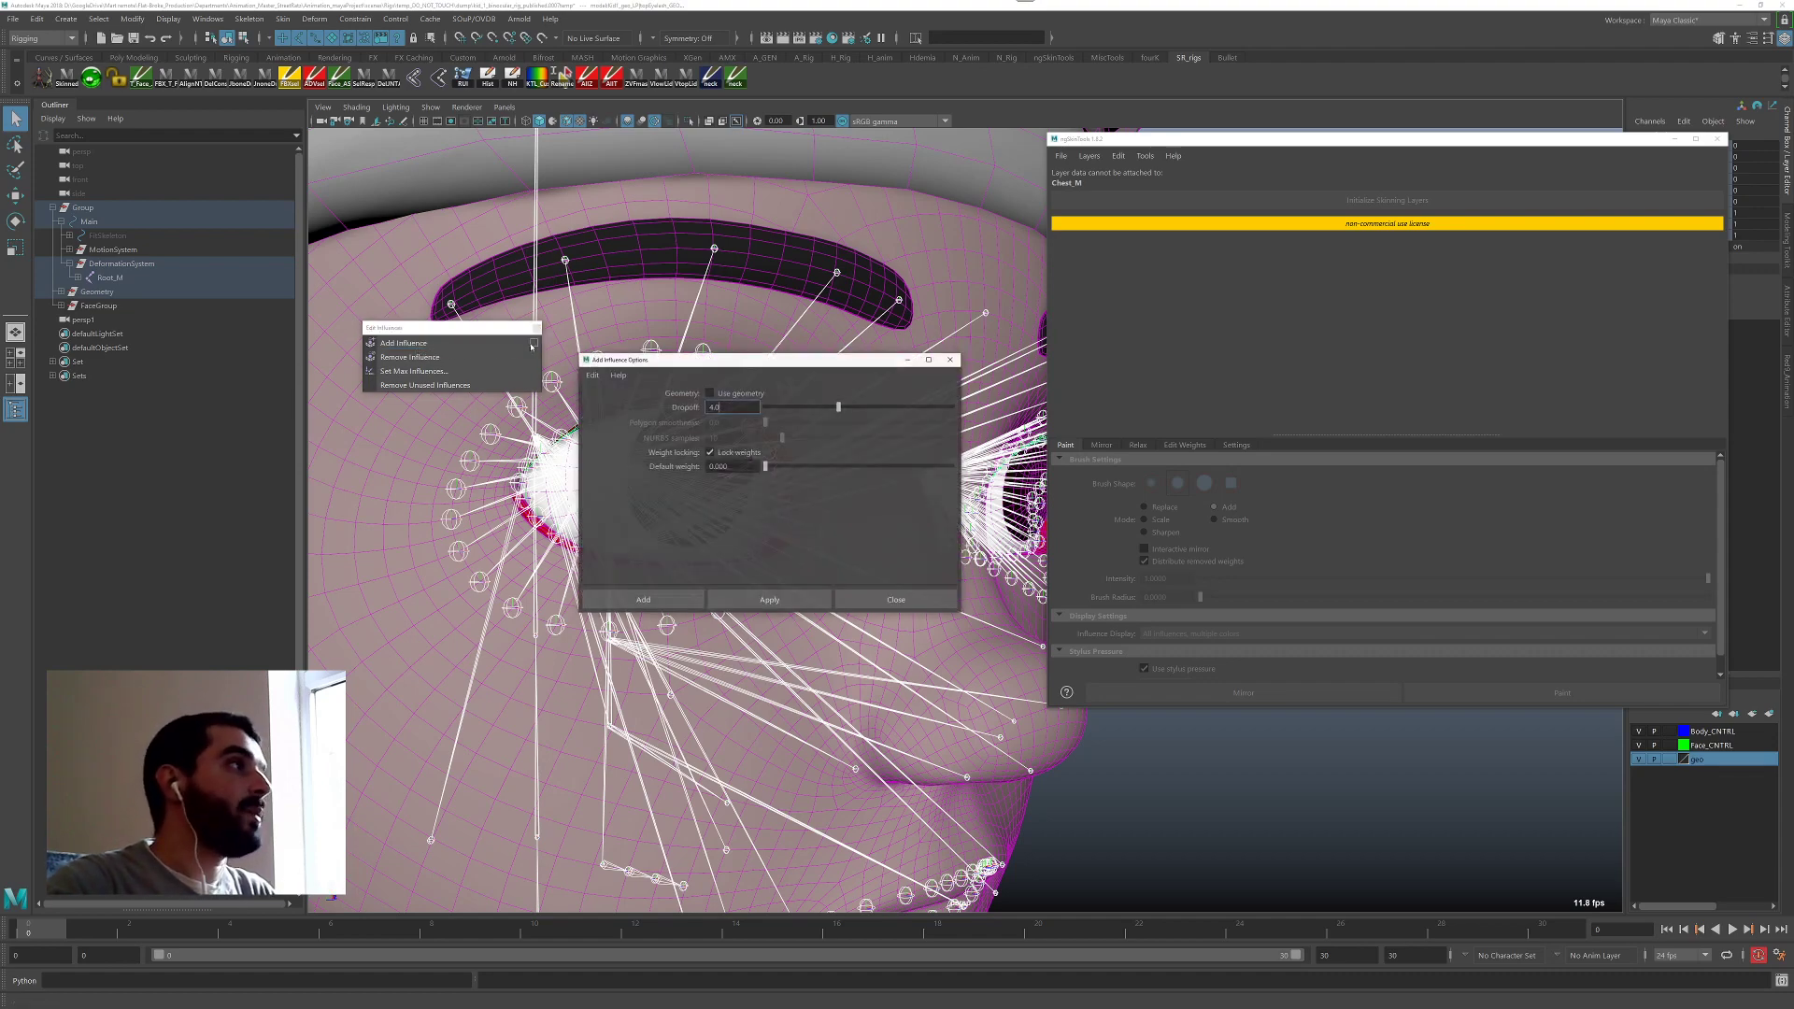
pyautogui.click(711, 453)
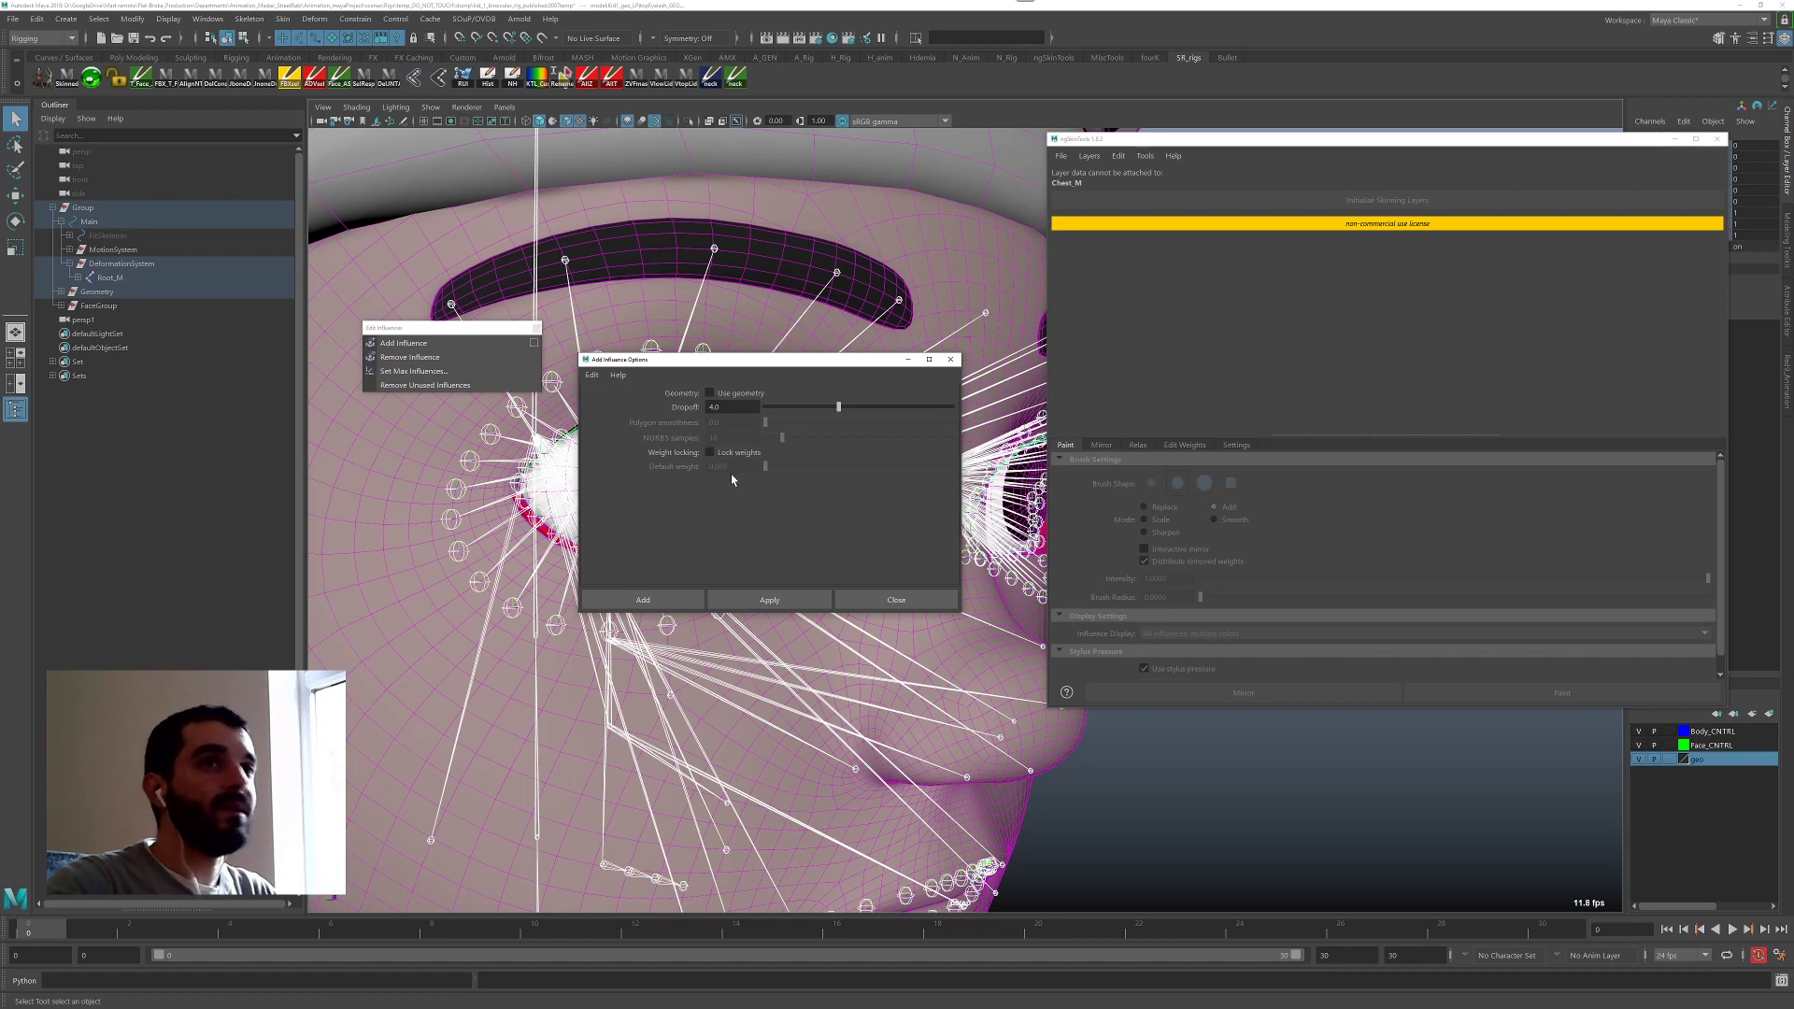
pyautogui.click(783, 599)
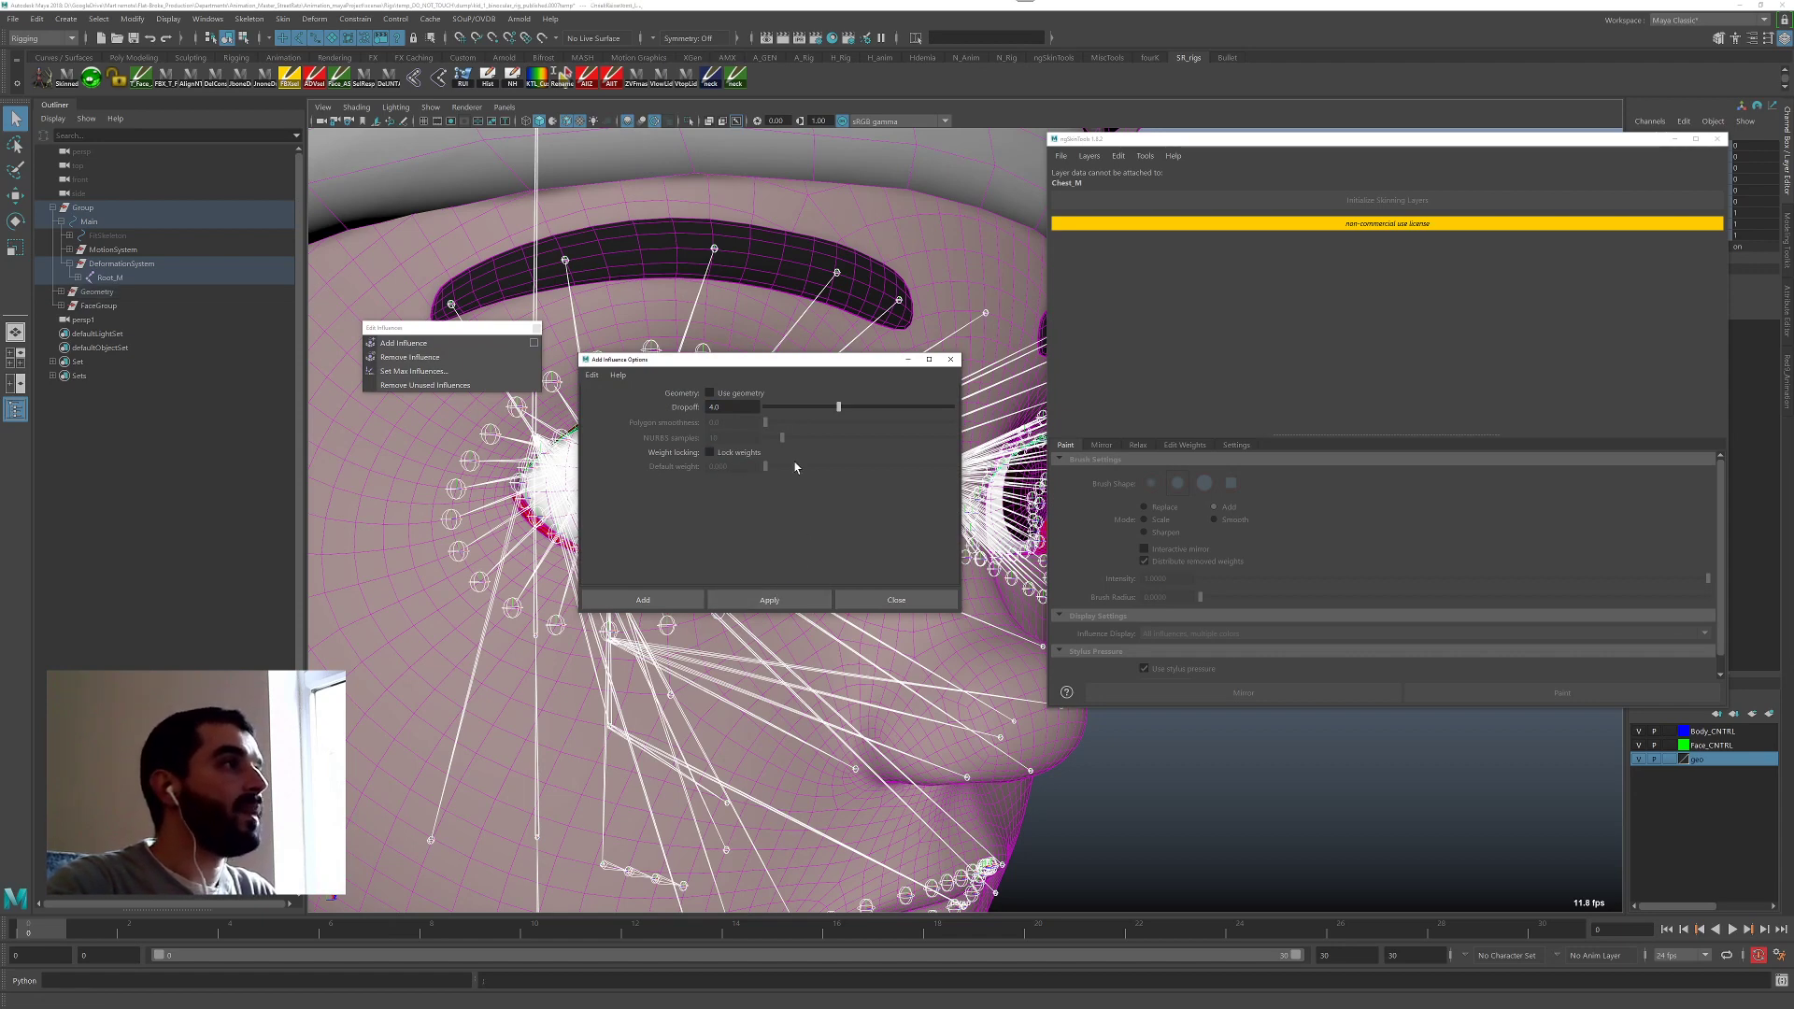
# Add the same face joints as influences to the lower eyelash mesh with Lock weights off, and close the Add Influence options.
pyautogui.moveTo(787, 362); pyautogui.dragTo(537, 610)
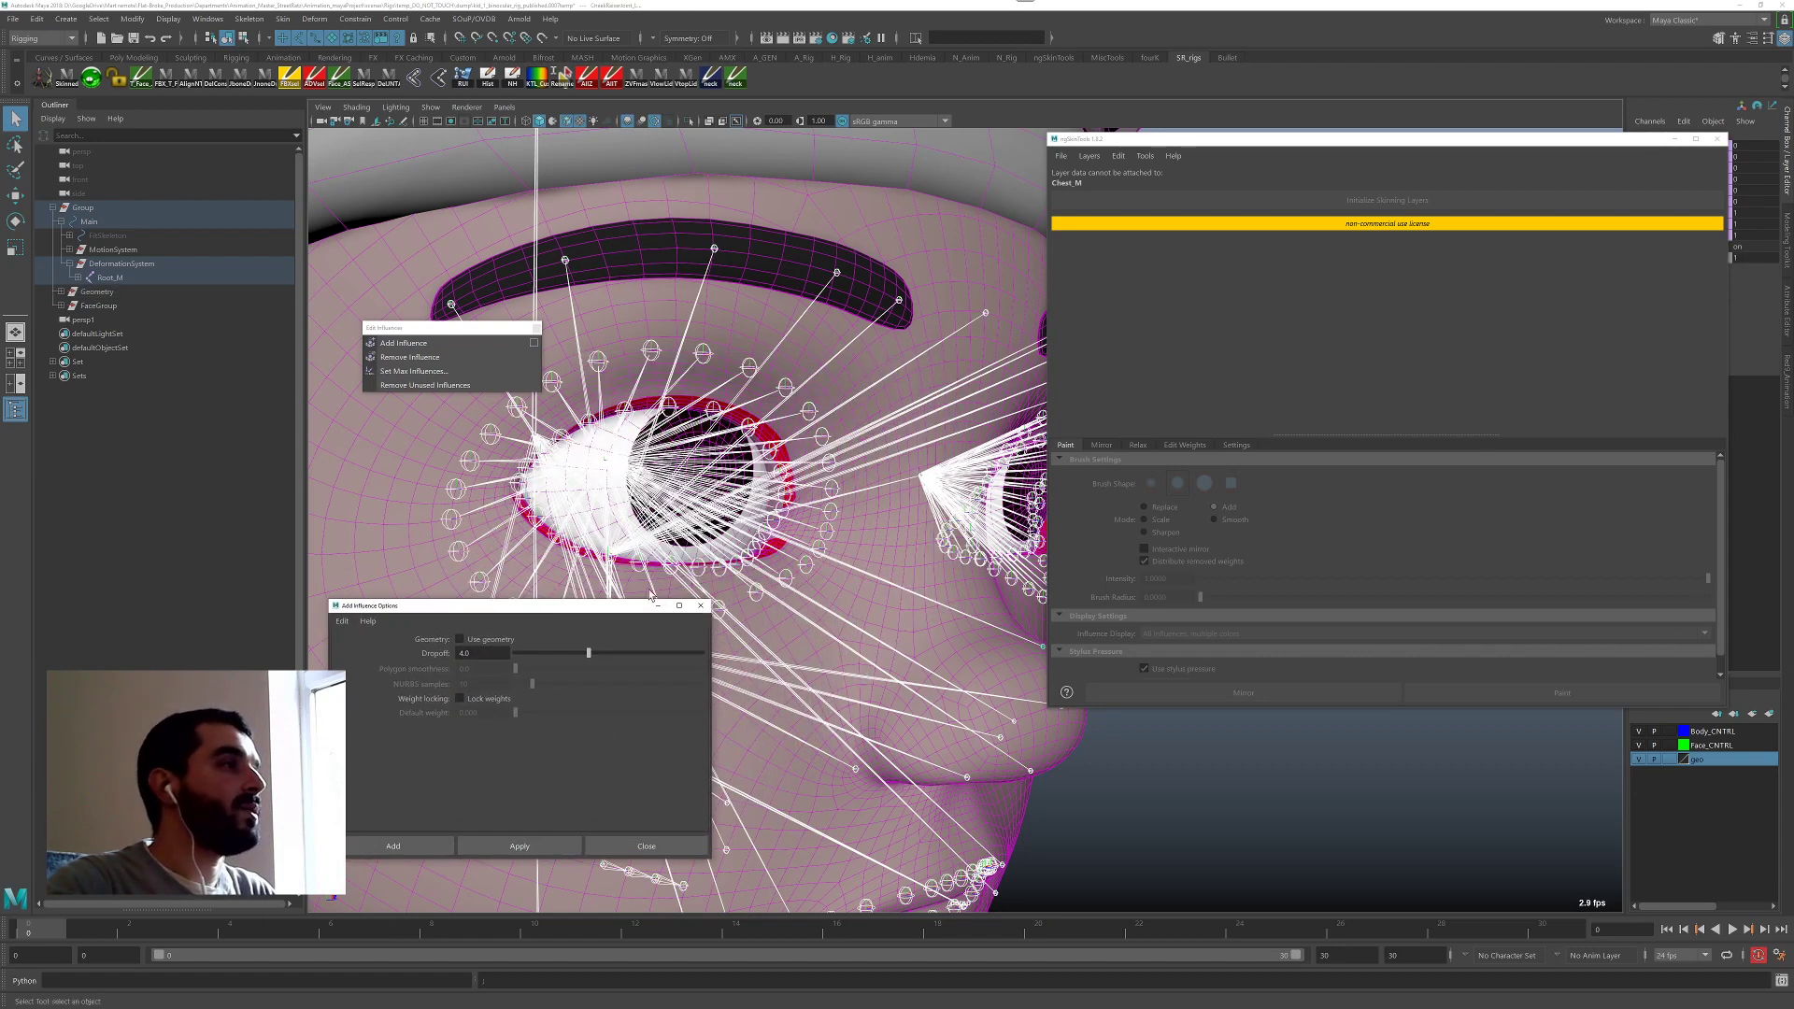
pyautogui.click(775, 549)
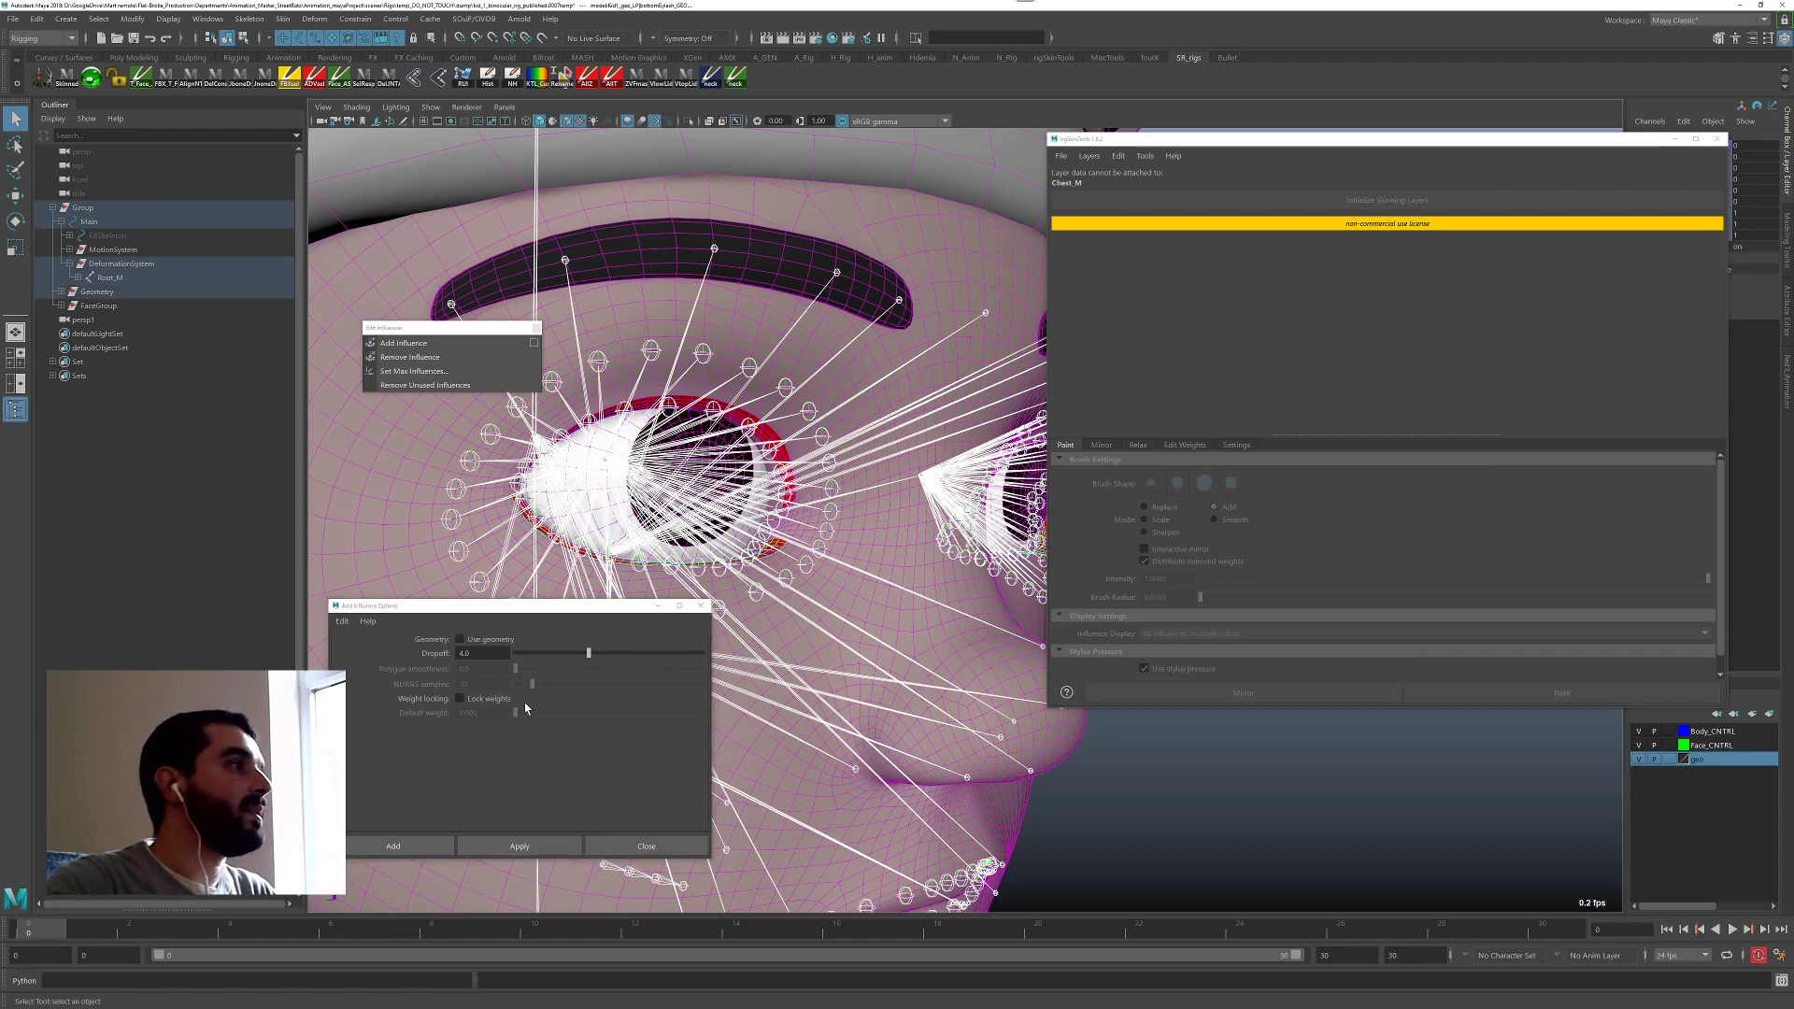
pyautogui.click(520, 846)
pyautogui.click(643, 846)
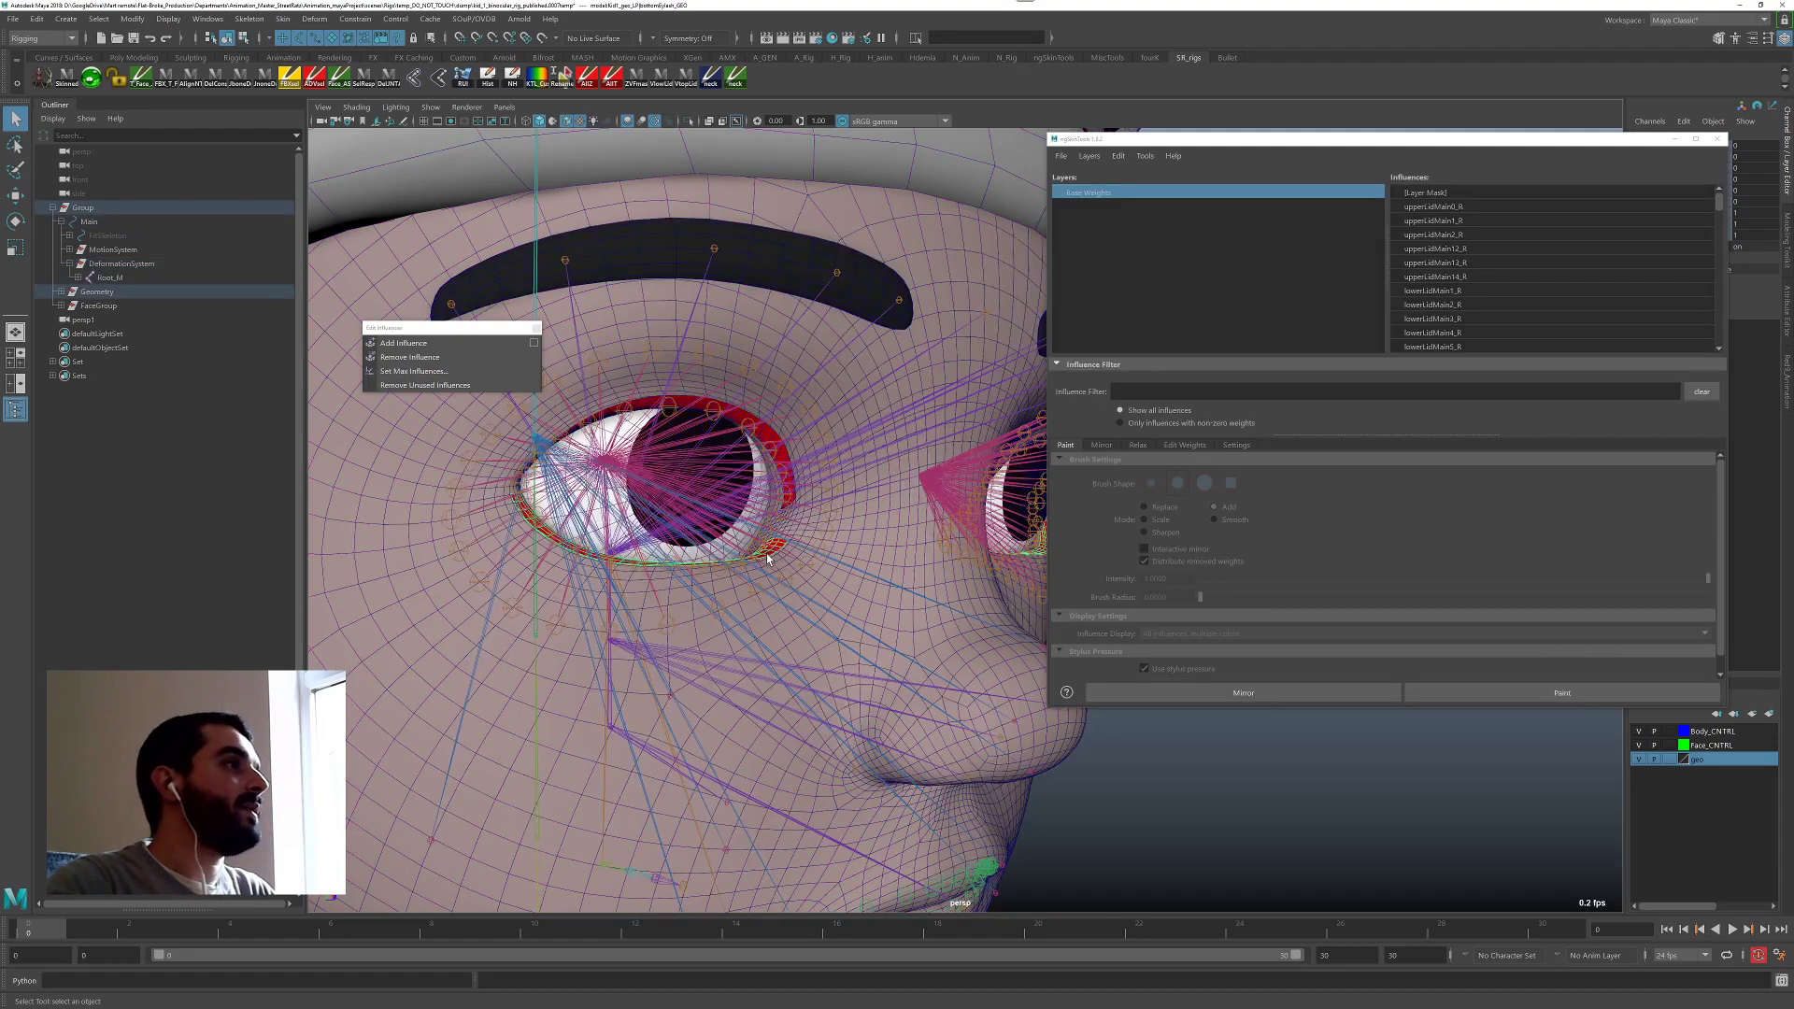
# Select the joints influencing the lower eyelash mesh and examine them across the character's body and head.
pyautogui.click(72, 82)
pyautogui.keyDown('alt'); pyautogui.moveTo(523, 439); pyautogui.dragTo(32, 421, button='right'); pyautogui.keyUp('alt')
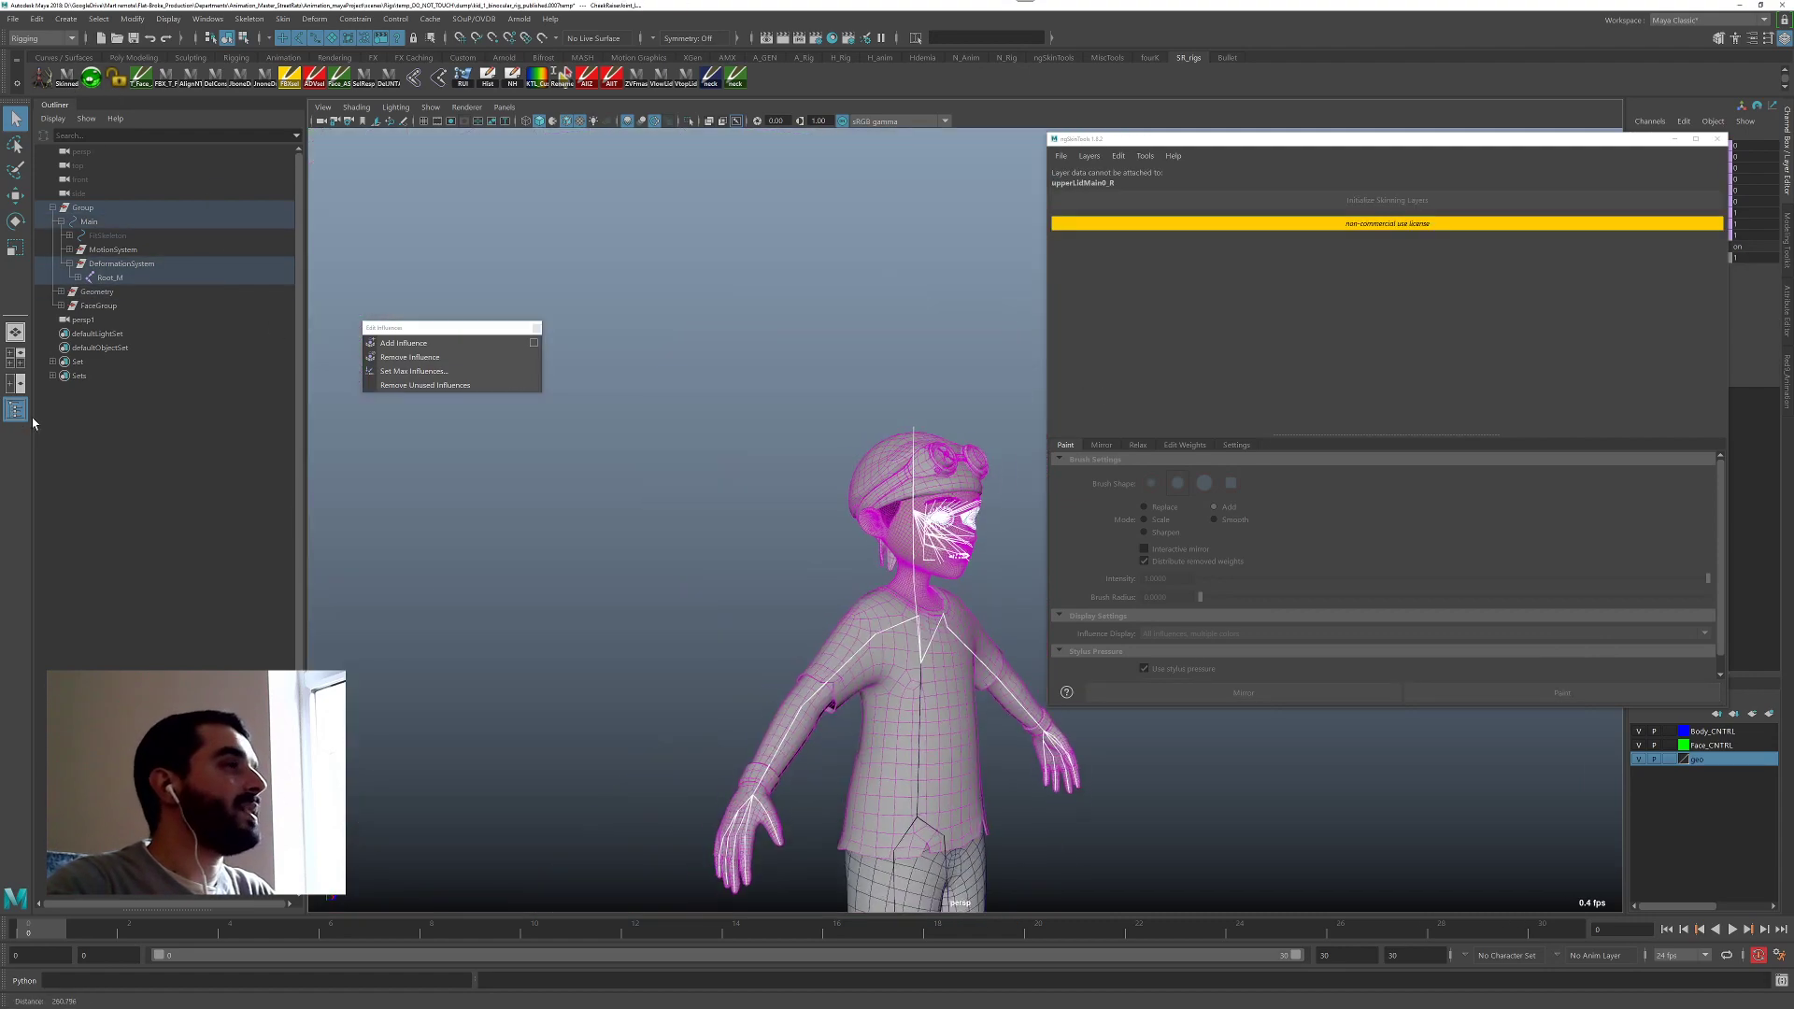
pyautogui.keyDown('alt'); pyautogui.moveTo(576, 621); pyautogui.dragTo(482, 613, button='middle'); pyautogui.keyUp('alt')
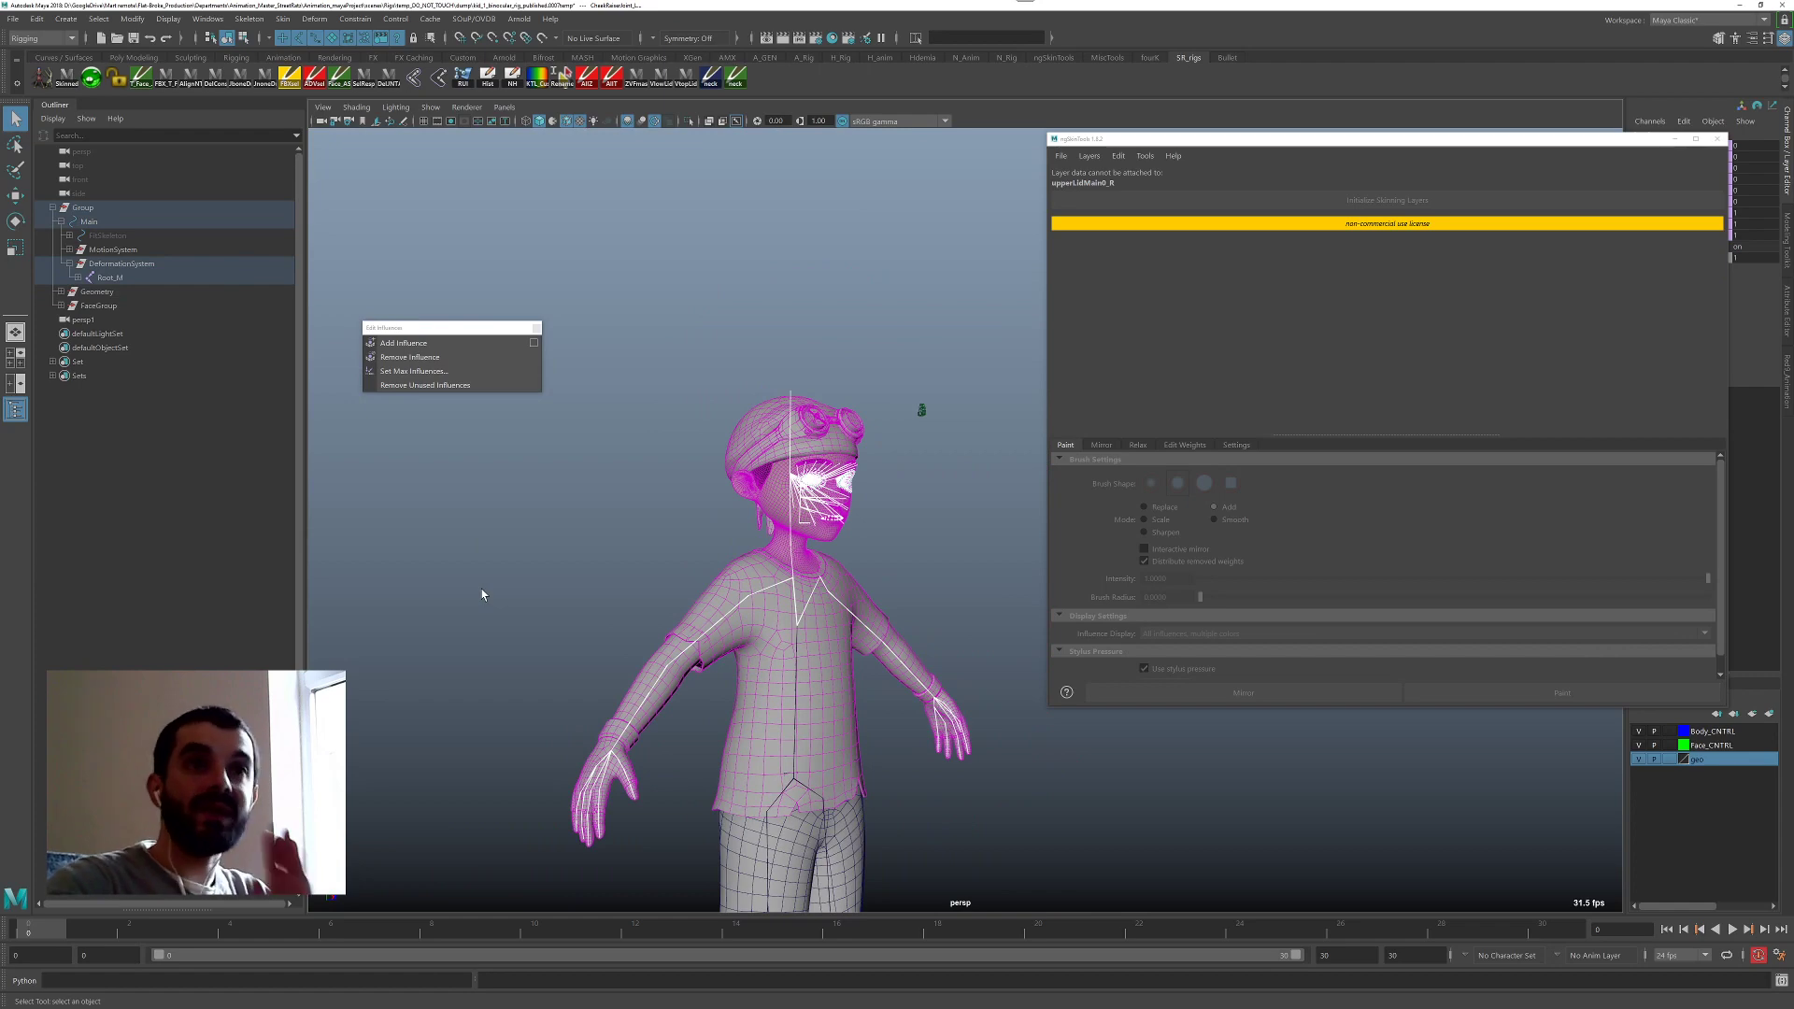
pyautogui.keyDown('alt'); pyautogui.moveTo(729, 513); pyautogui.dragTo(901, 516, button='right'); pyautogui.keyUp('alt')
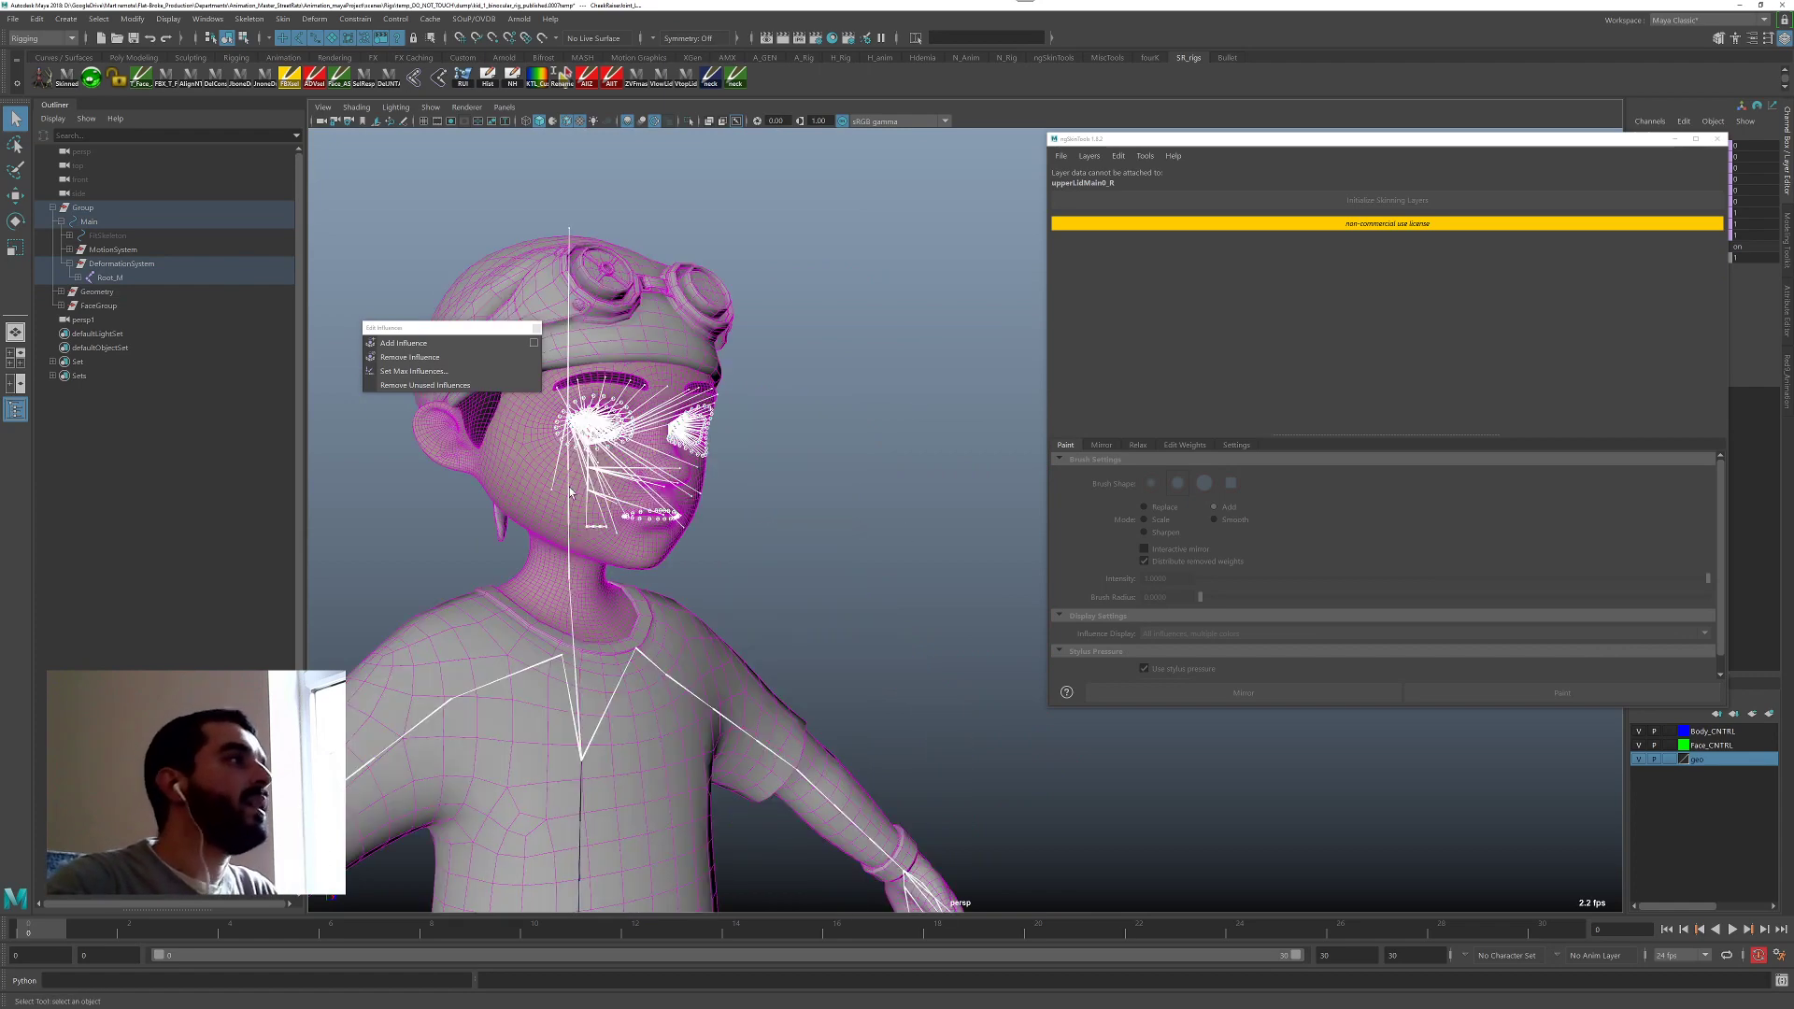
pyautogui.keyDown('alt'); pyautogui.moveTo(421, 406); pyautogui.dragTo(573, 530, button='middle'); pyautogui.keyUp('alt')
pyautogui.keyDown('alt'); pyautogui.moveTo(401, 523); pyautogui.dragTo(512, 532, button='right'); pyautogui.keyUp('alt')
pyautogui.keyDown('alt'); pyautogui.moveTo(512, 531); pyautogui.dragTo(603, 550, button='middle'); pyautogui.keyUp('alt')
# Review the Bind Skin options for the selected joints and close them without binding.
pyautogui.click(249, 19)
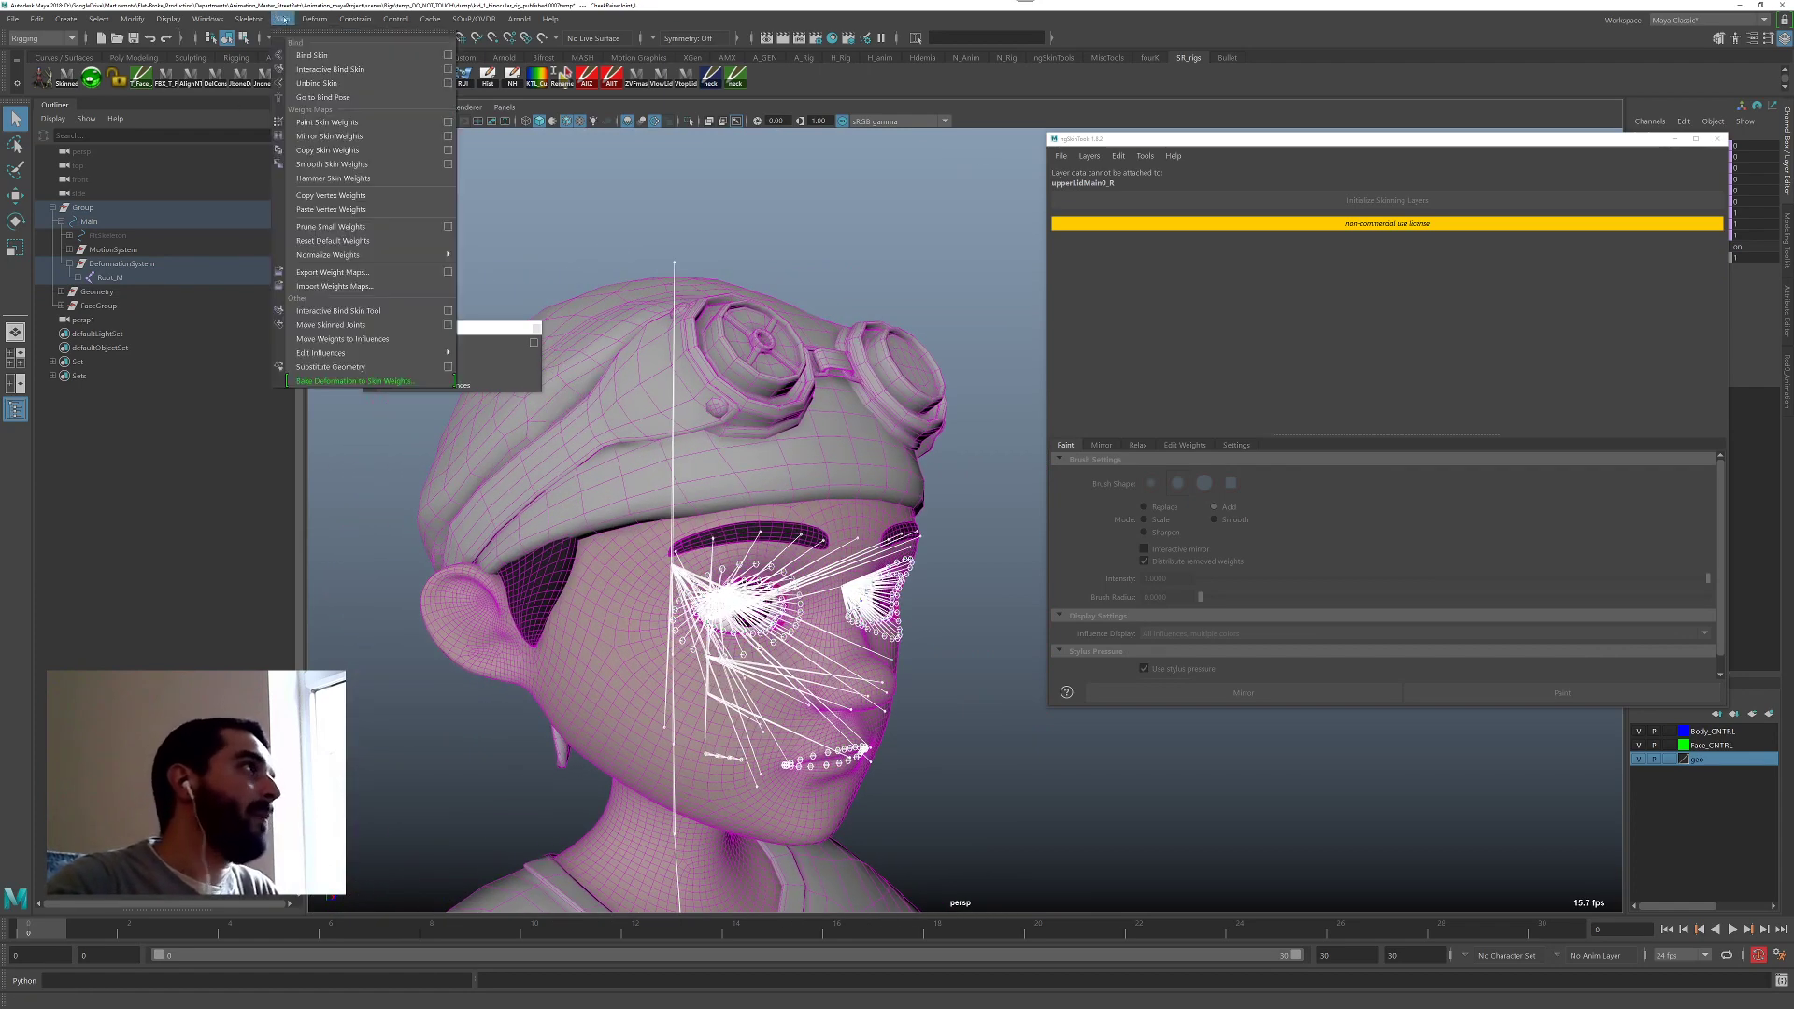
pyautogui.click(450, 54)
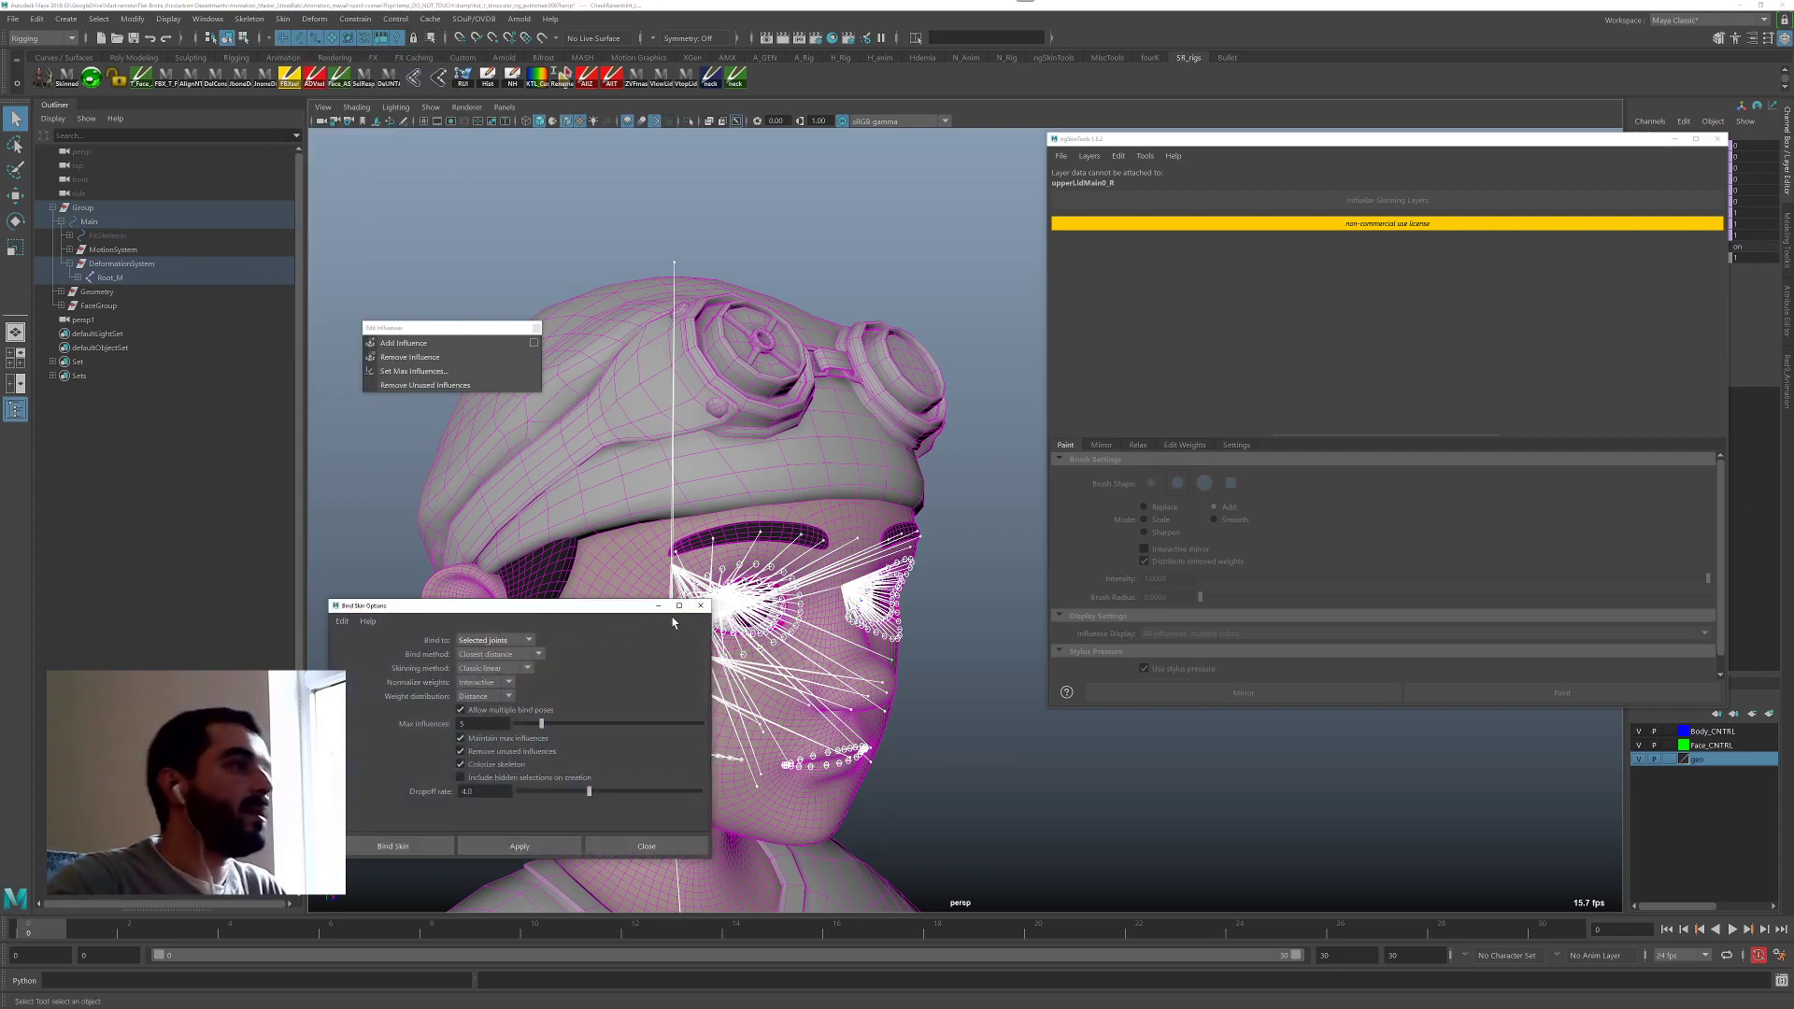
pyautogui.click(700, 606)
pyautogui.keyDown('alt'); pyautogui.moveTo(532, 594); pyautogui.dragTo(585, 594); pyautogui.keyUp('alt')
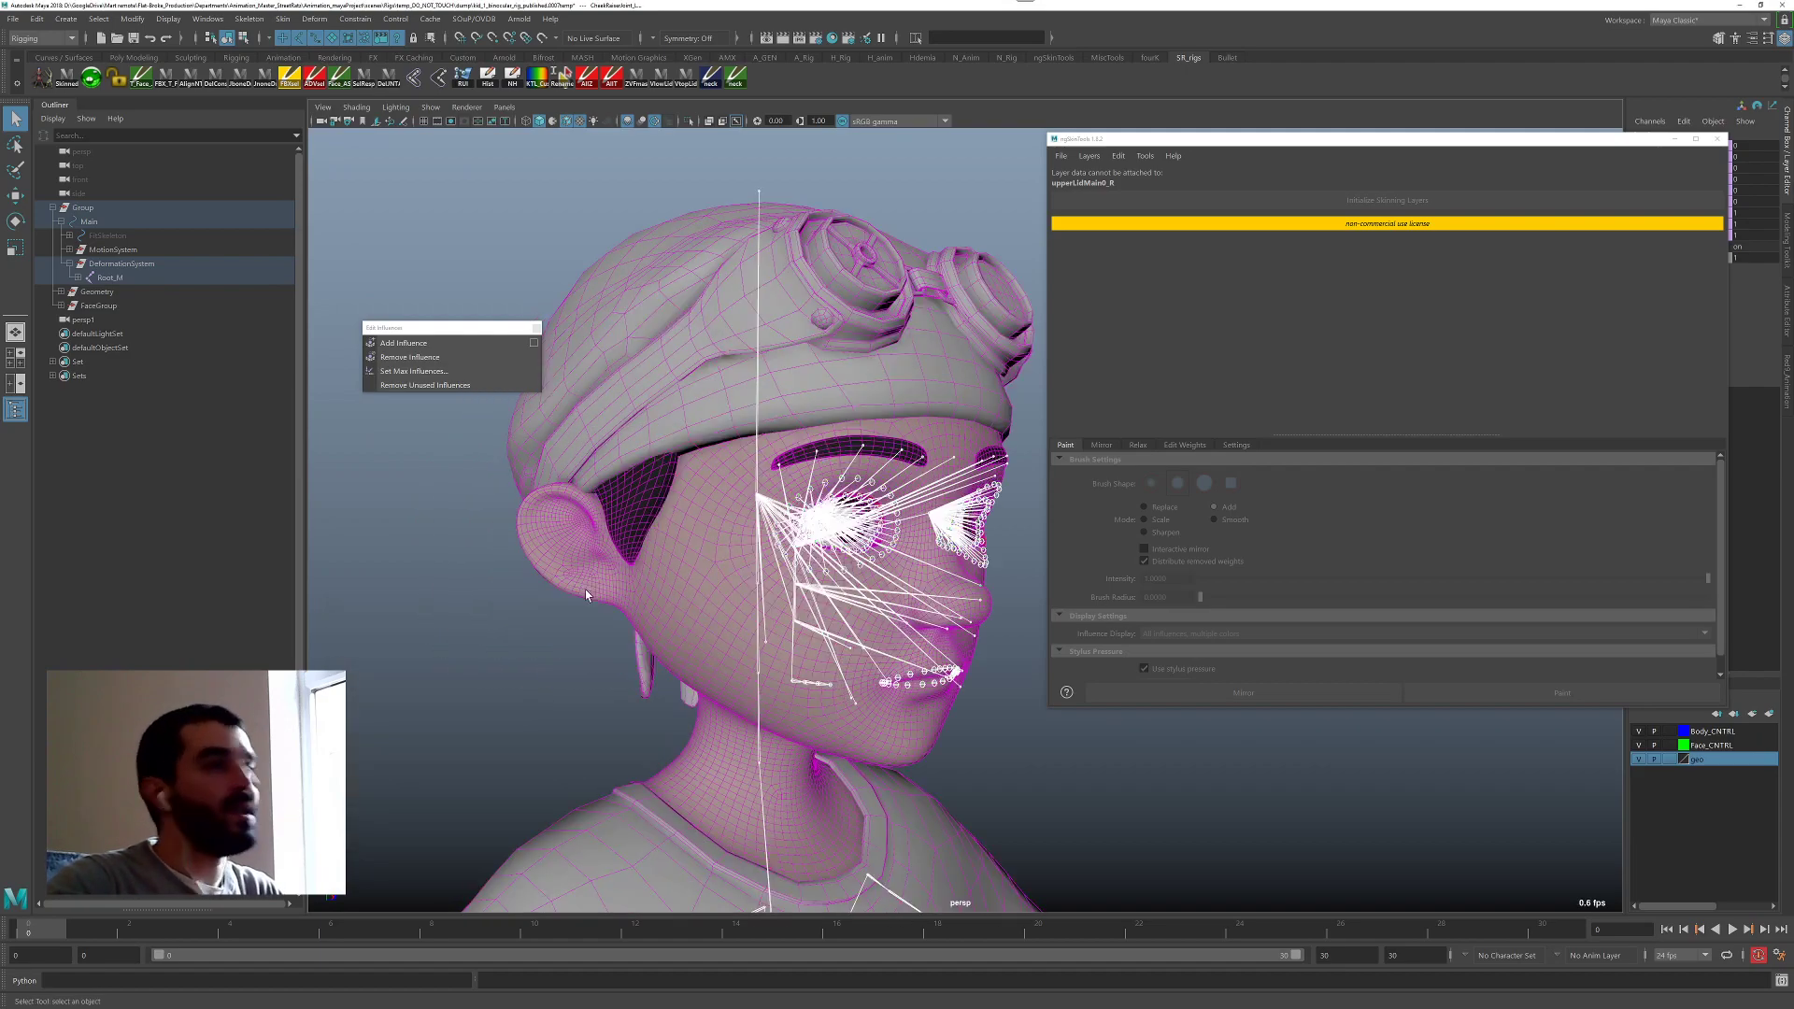
# Hide joints in the viewport, play the blink to check the eyelashes, and return the timeline to frame 0.
pyautogui.keyDown('alt'); pyautogui.moveTo(586, 594); pyautogui.dragTo(668, 596, button='right'); pyautogui.keyUp('alt')
pyautogui.moveTo(668, 596)
pyautogui.keyDown('alt'); pyautogui.mouseDown()
pyautogui.moveTo(744, 607)
pyautogui.moveTo(668, 590)
pyautogui.mouseUp(); pyautogui.keyUp('alt')
pyautogui.keyDown('alt'); pyautogui.moveTo(668, 591); pyautogui.dragTo(787, 597, button='right'); pyautogui.keyUp('alt')
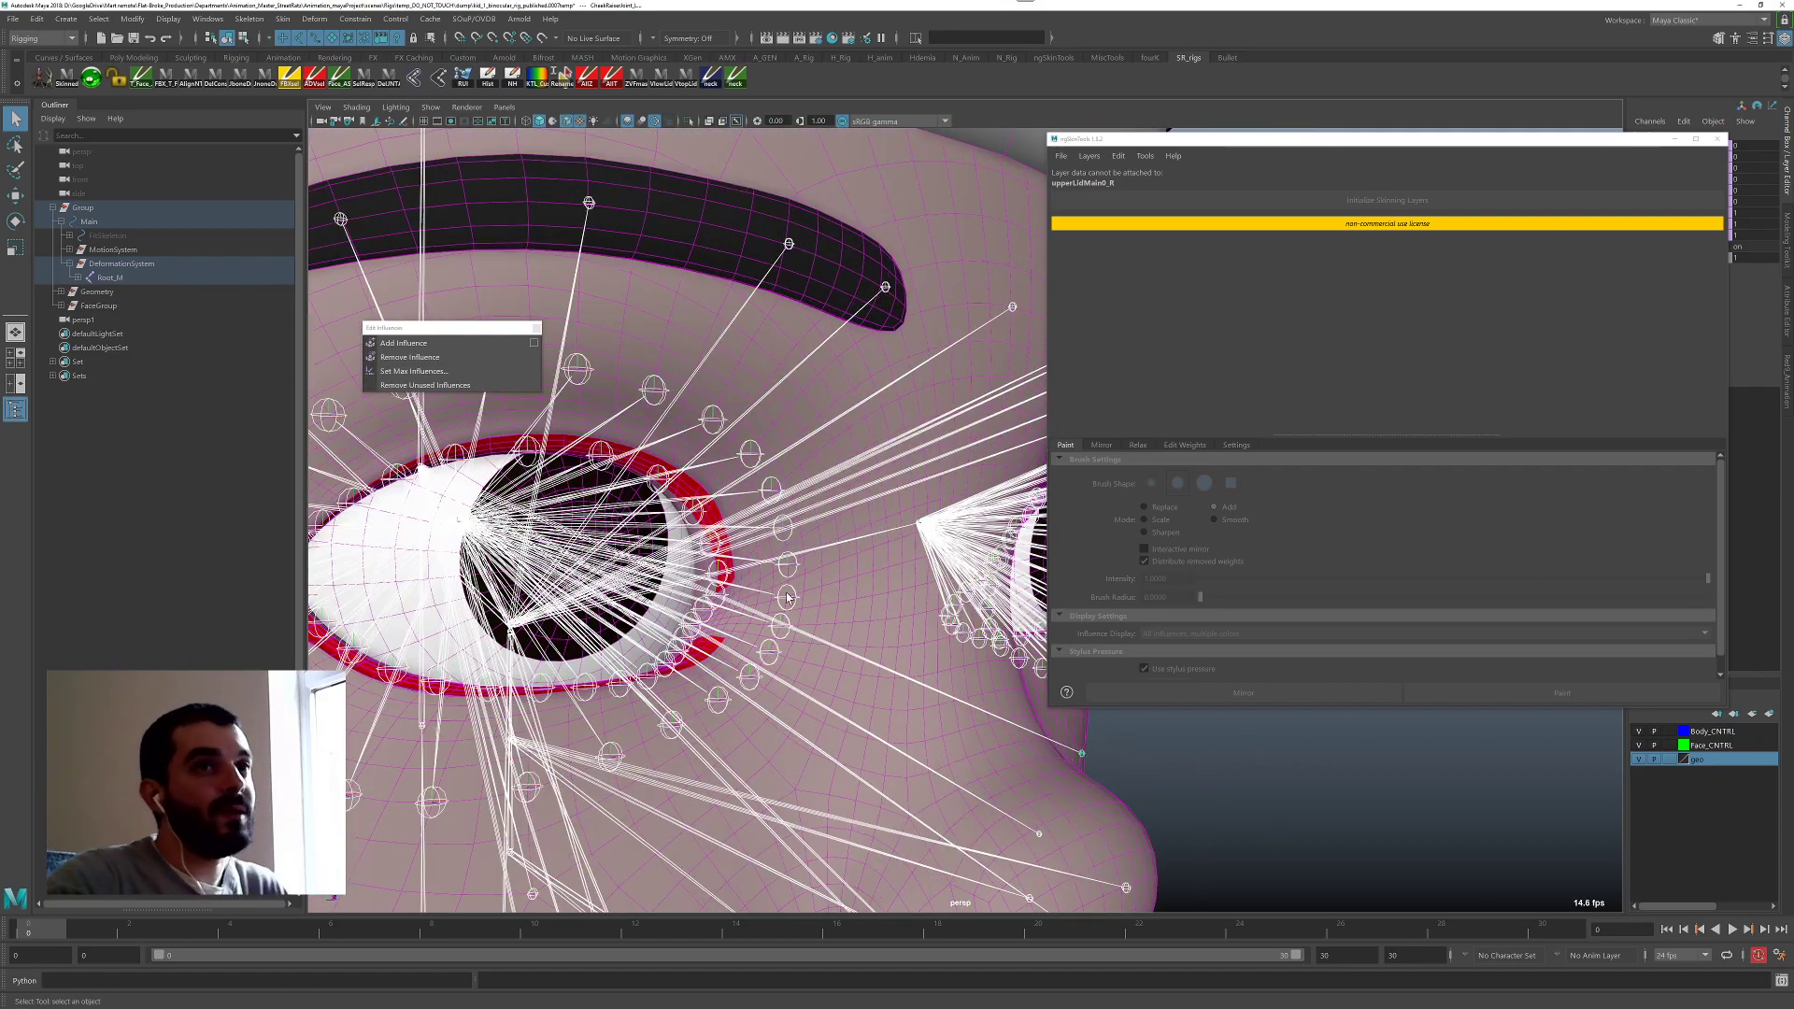
pyautogui.scroll(-5, 738, 589)
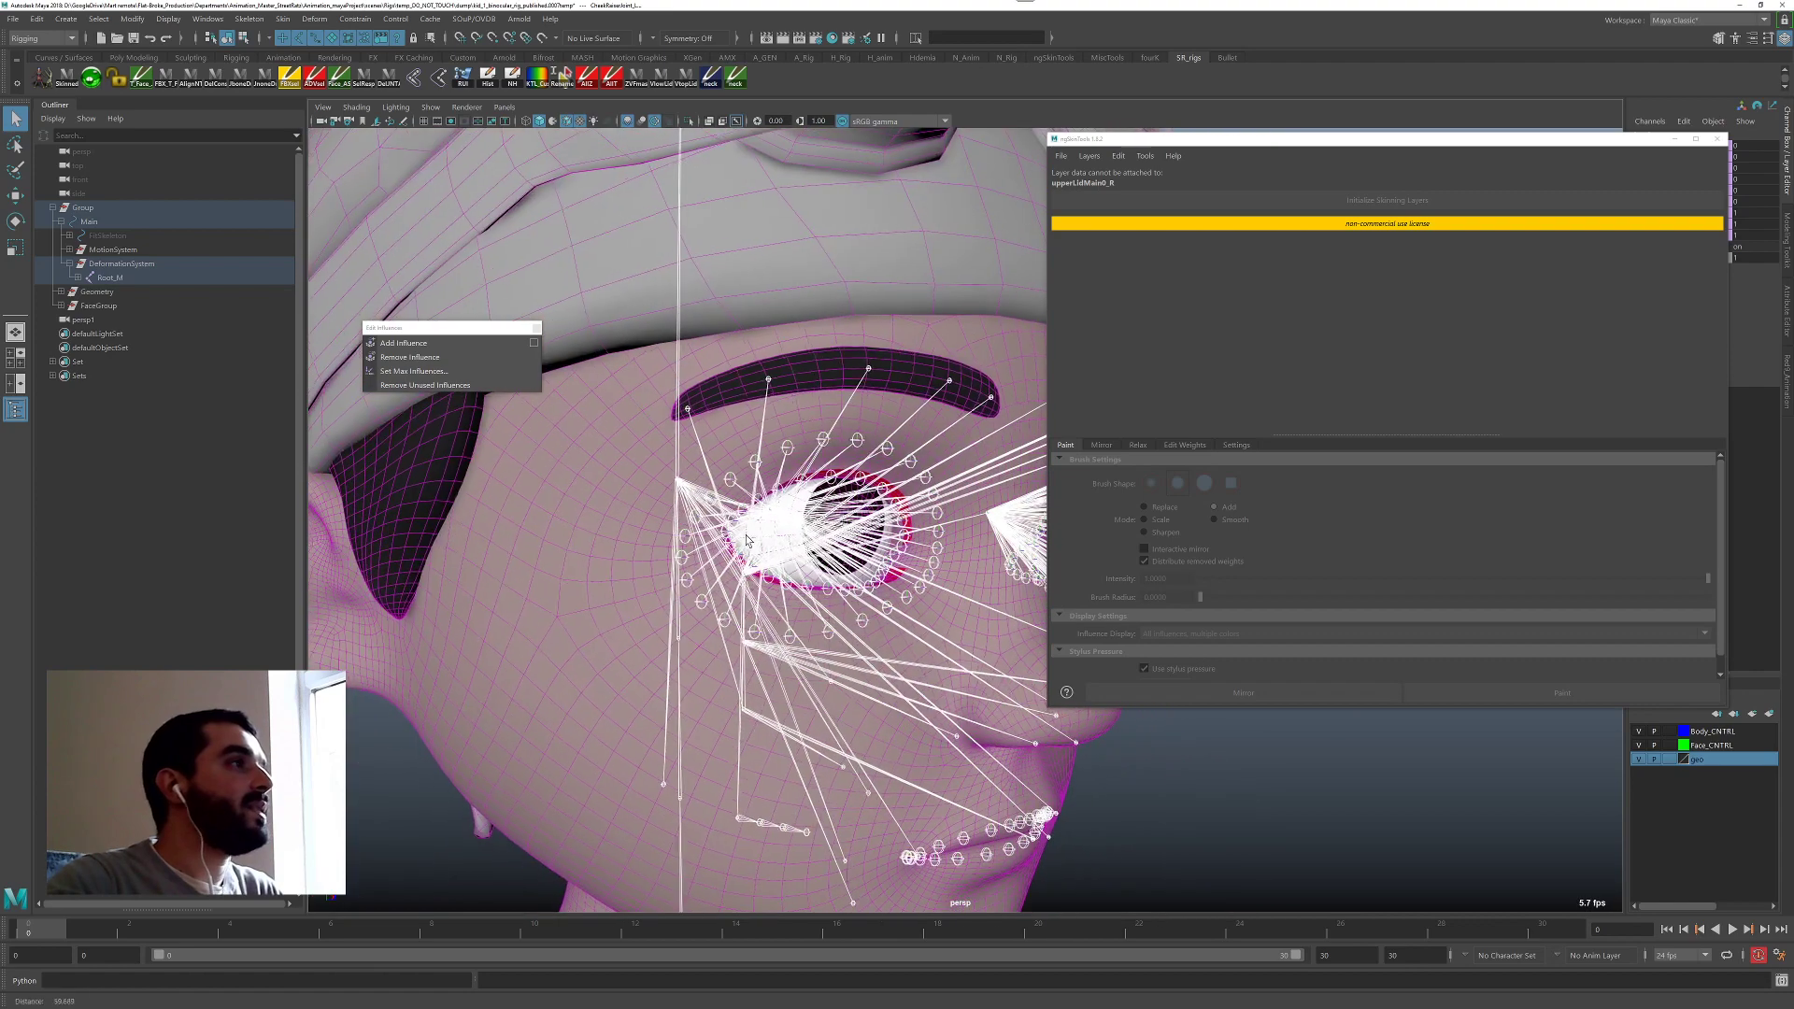
pyautogui.click(431, 107)
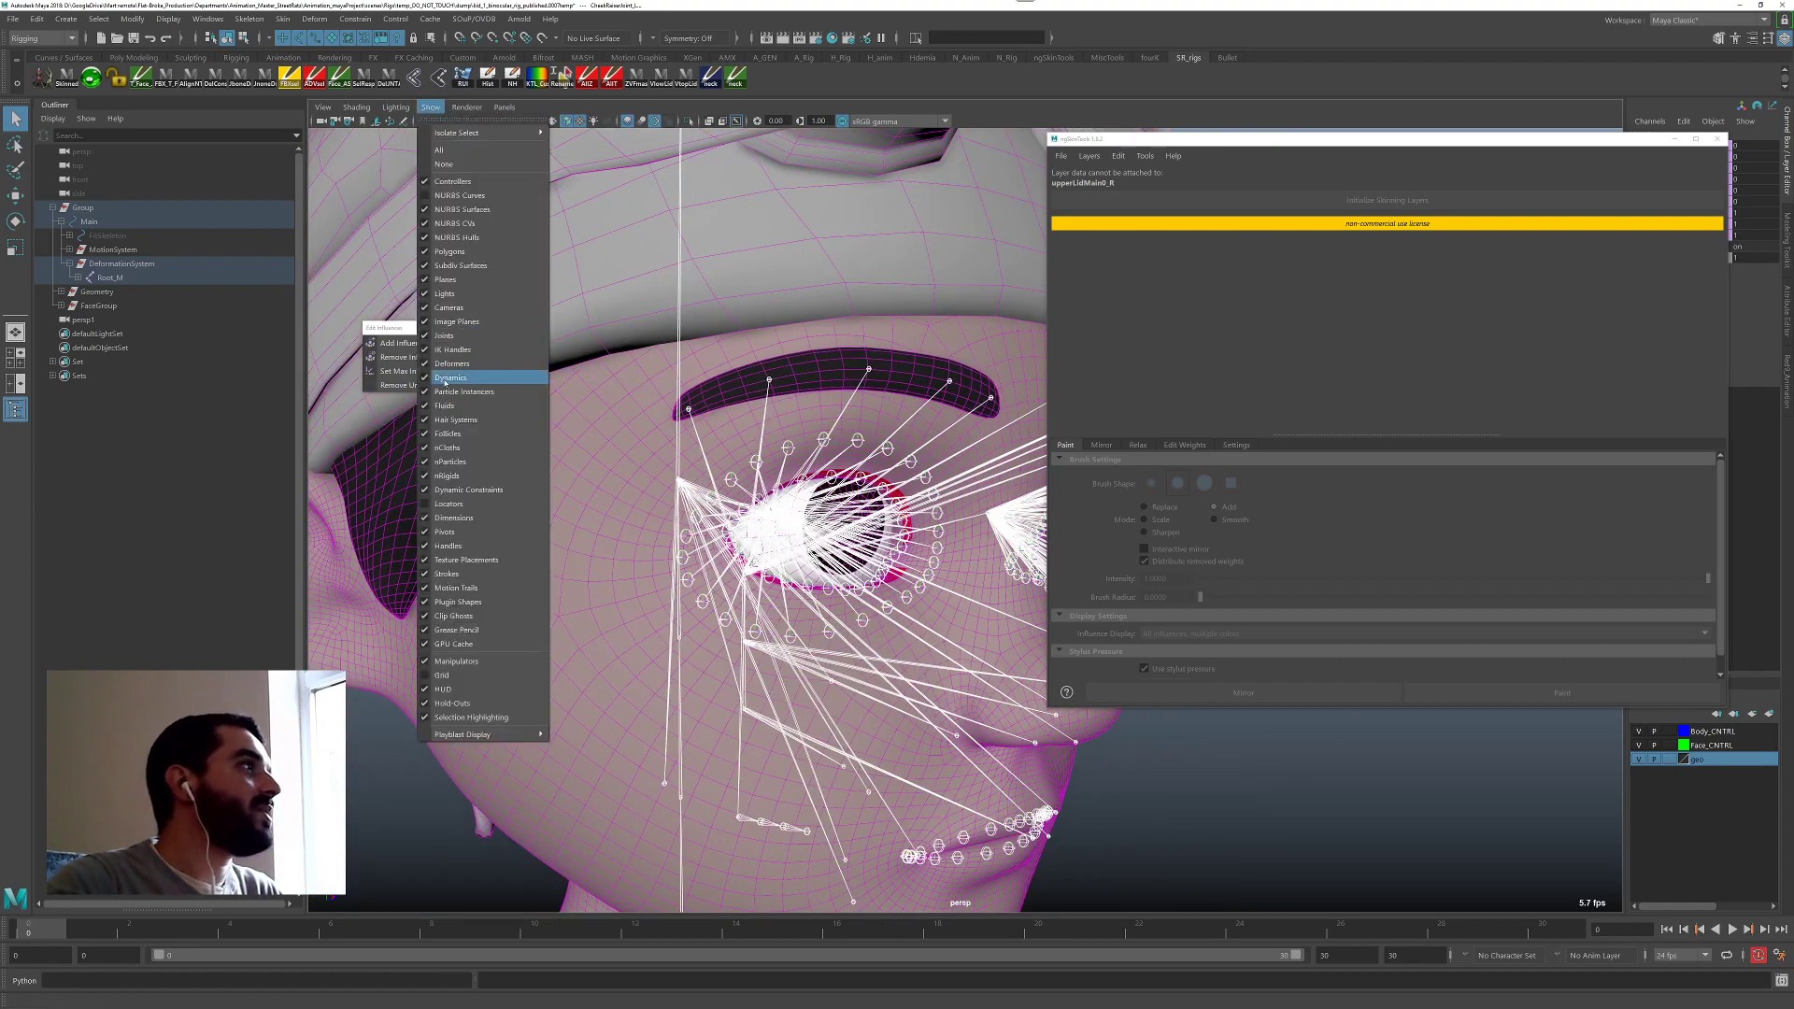
pyautogui.click(444, 337)
pyautogui.keyDown('alt'); pyautogui.moveTo(694, 619); pyautogui.dragTo(523, 656, button='middle'); pyautogui.keyUp('alt')
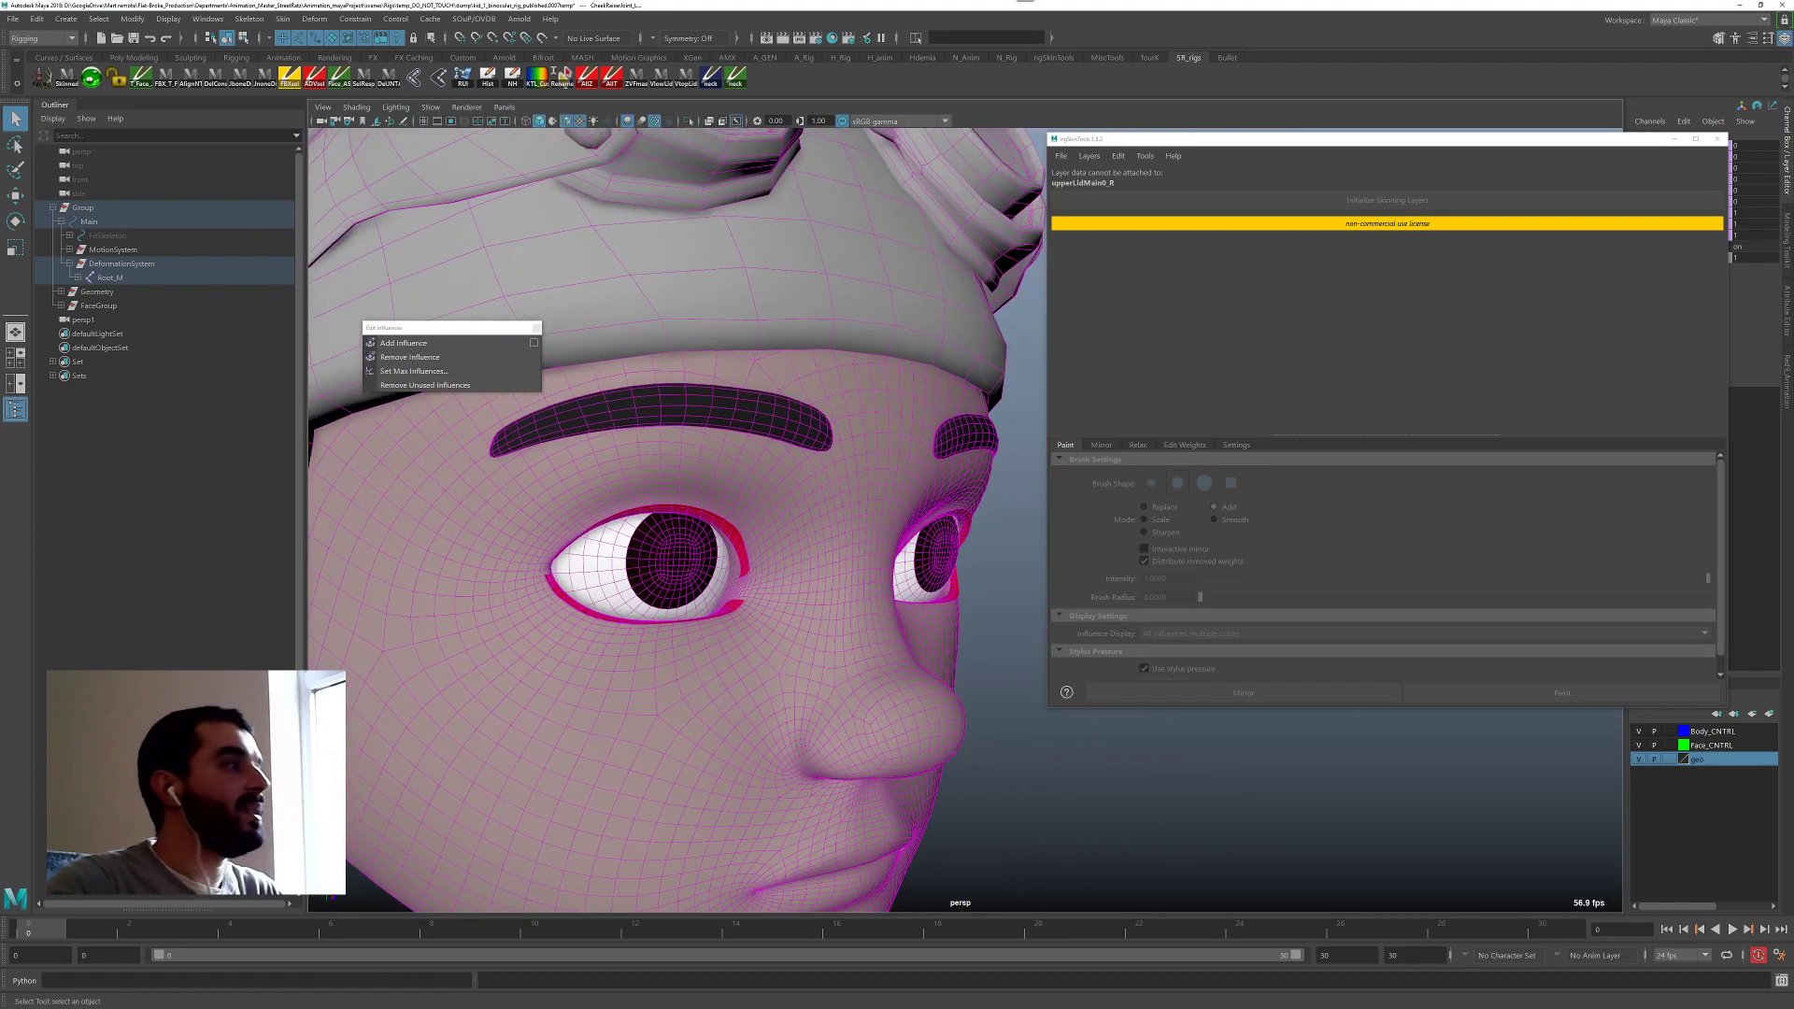
pyautogui.hotkey('alt', 'v')
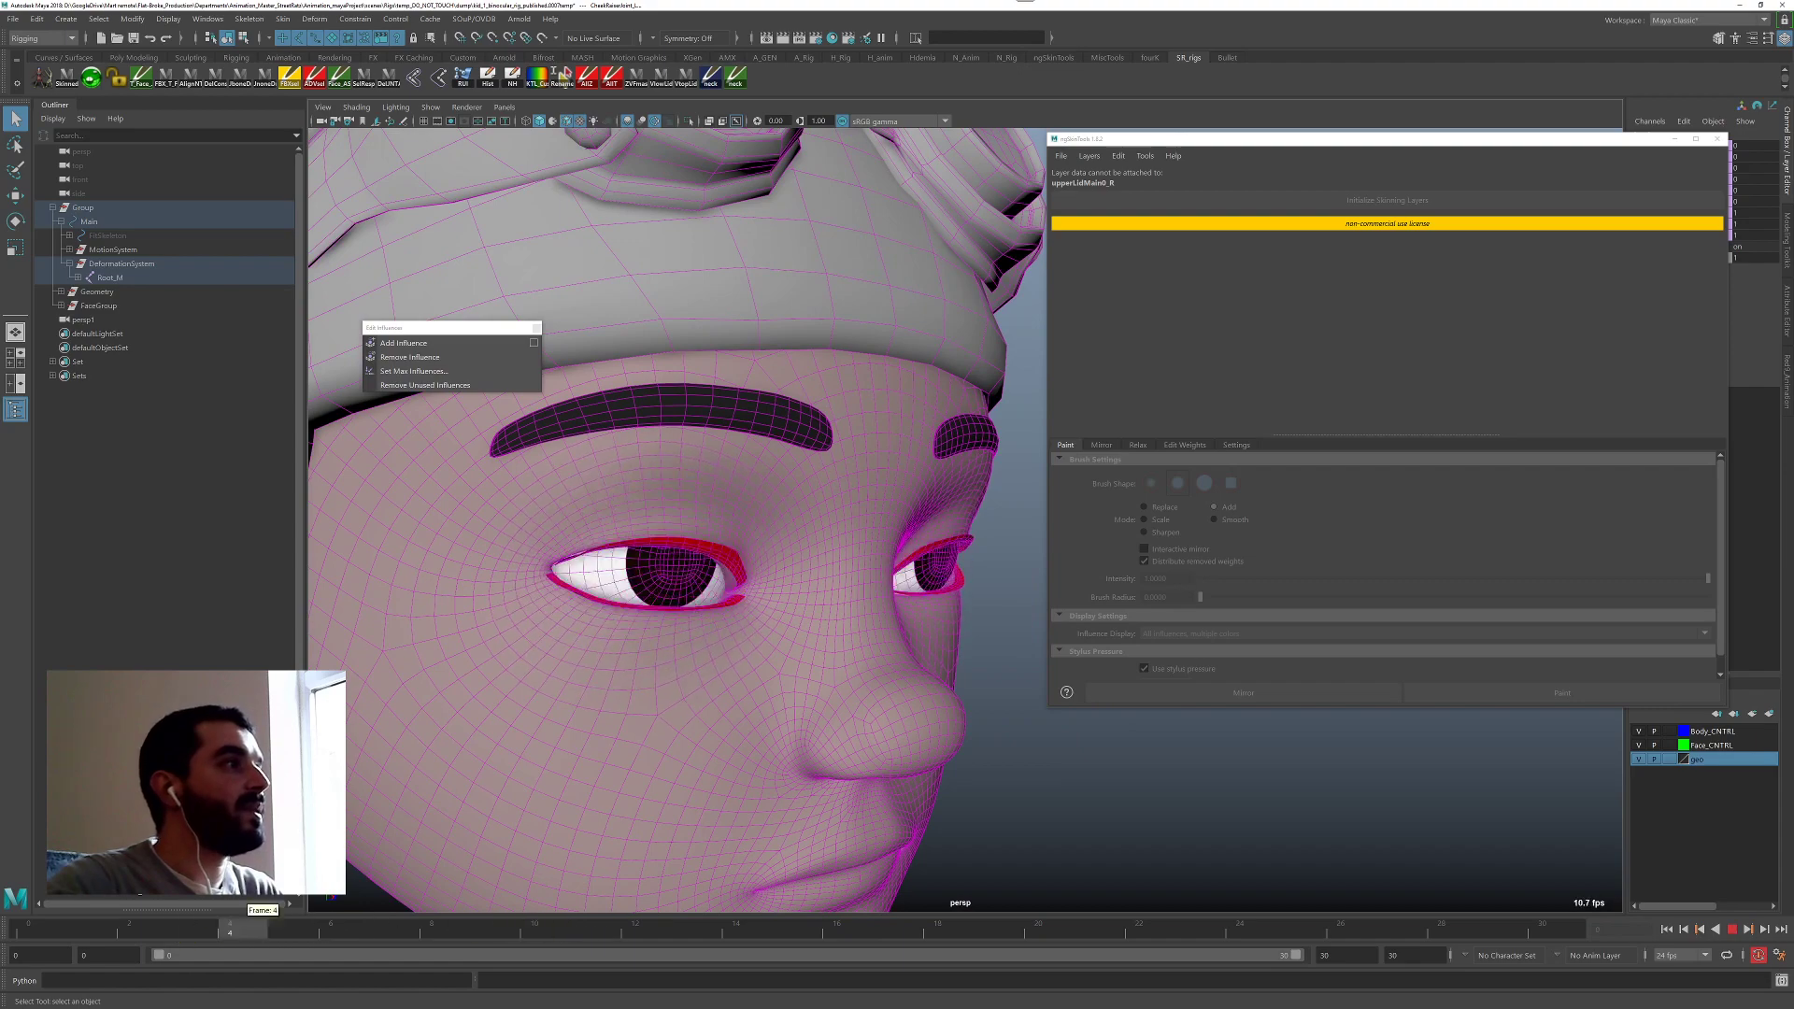
pyautogui.moveTo(246, 886); pyautogui.dragTo(21, 861)
# Transfer the face mesh's skin weights to the upper eyelash mesh using Closest point on surface, with namespaces ignored.
pyautogui.keyDown('alt'); pyautogui.moveTo(465, 652); pyautogui.dragTo(606, 653, button='right'); pyautogui.keyUp('alt')
pyautogui.keyDown('alt'); pyautogui.moveTo(605, 653); pyautogui.dragTo(685, 631, button='middle'); pyautogui.keyUp('alt')
pyautogui.click(727, 537)
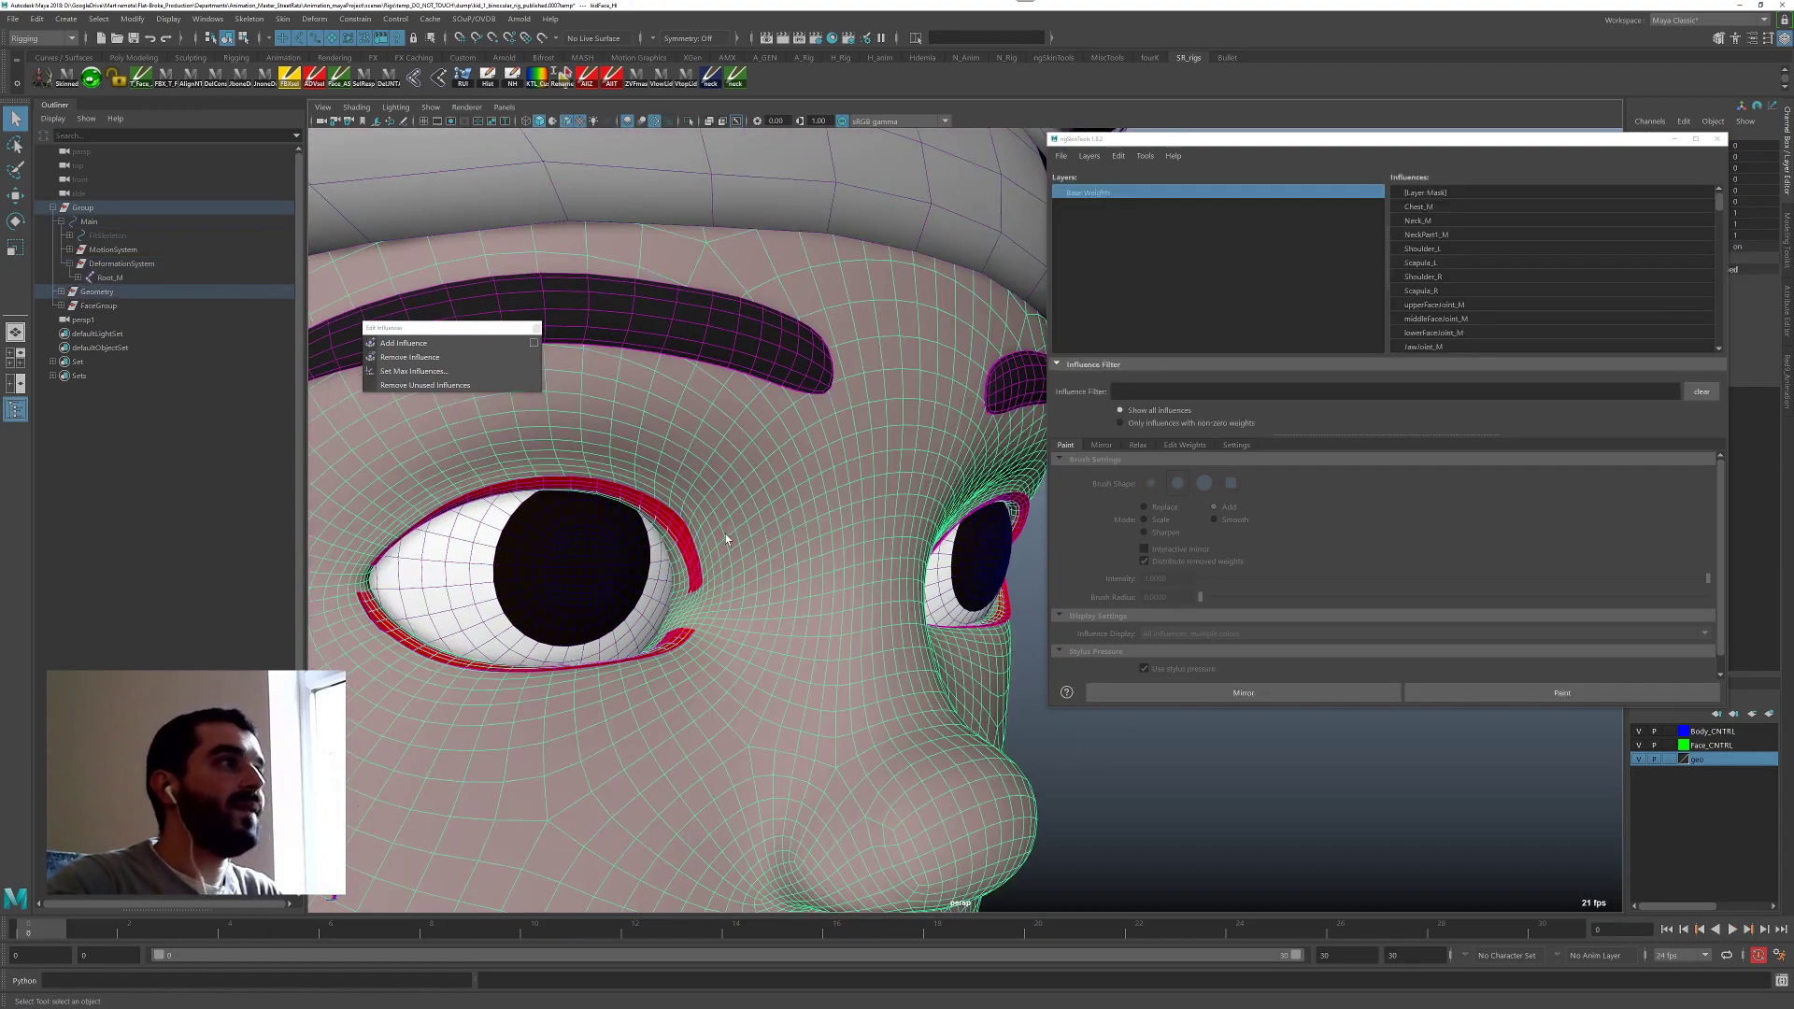
pyautogui.click(683, 539)
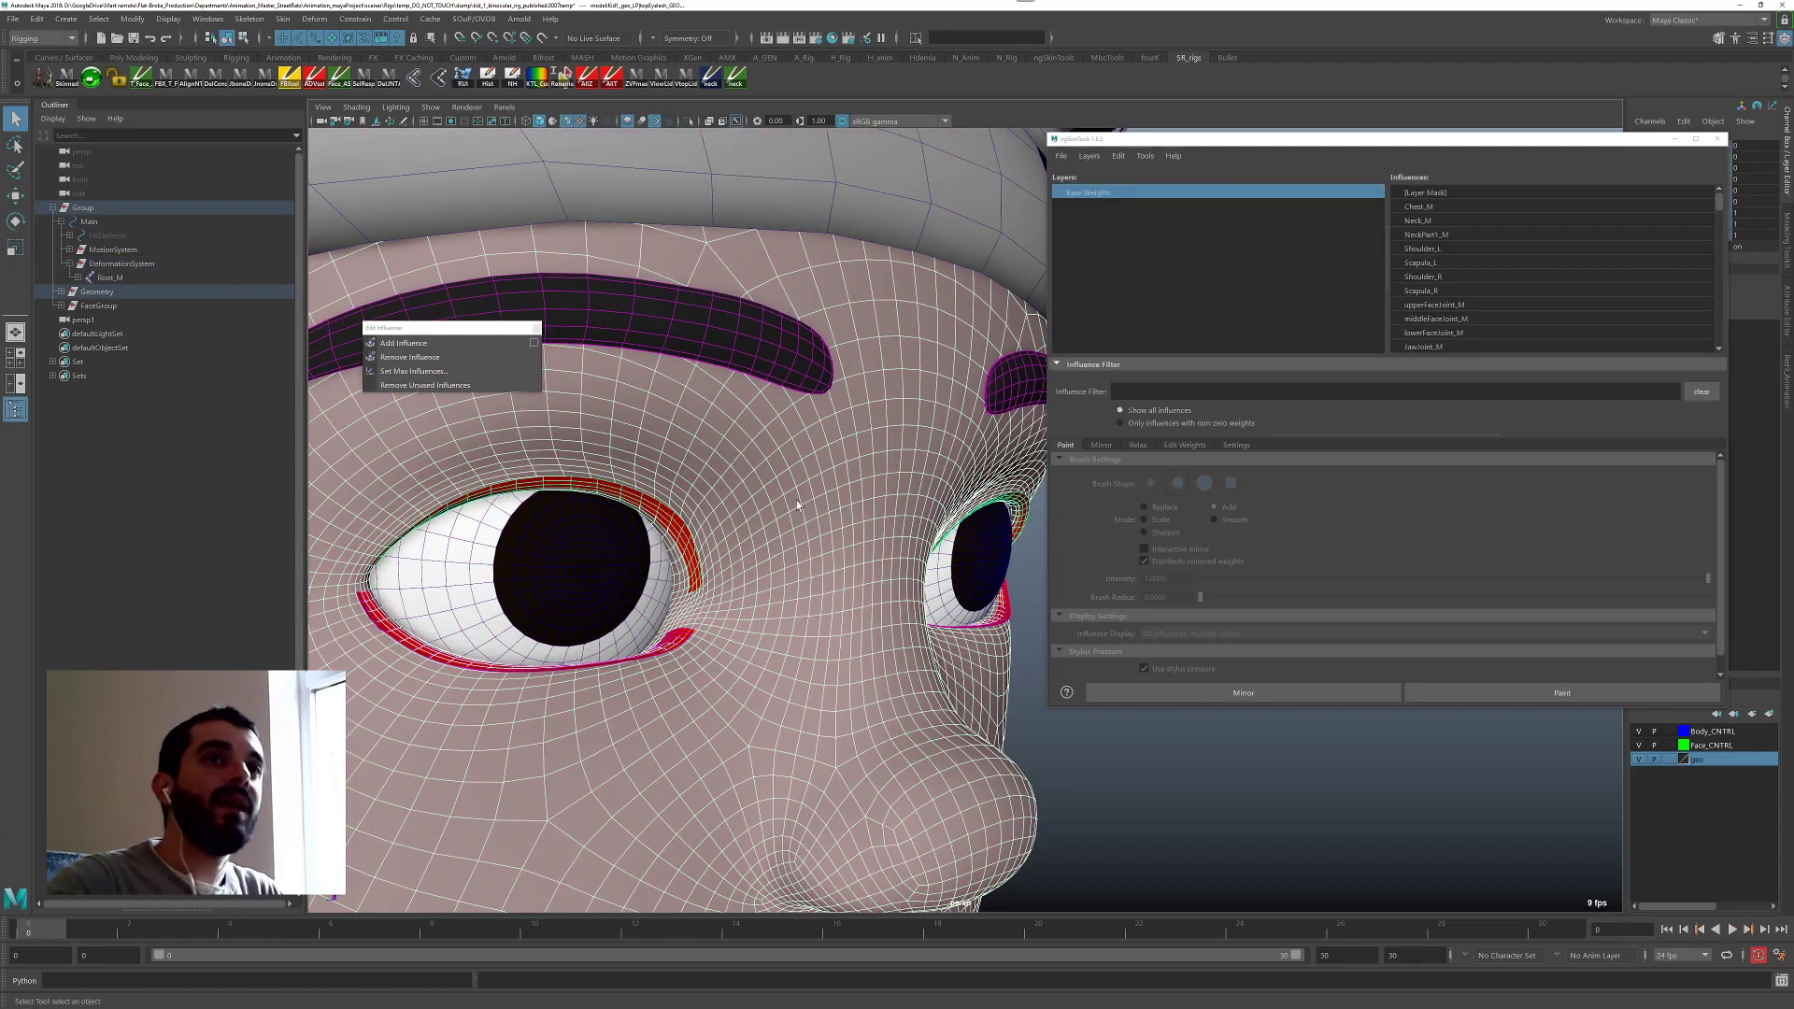
pyautogui.click(1145, 155)
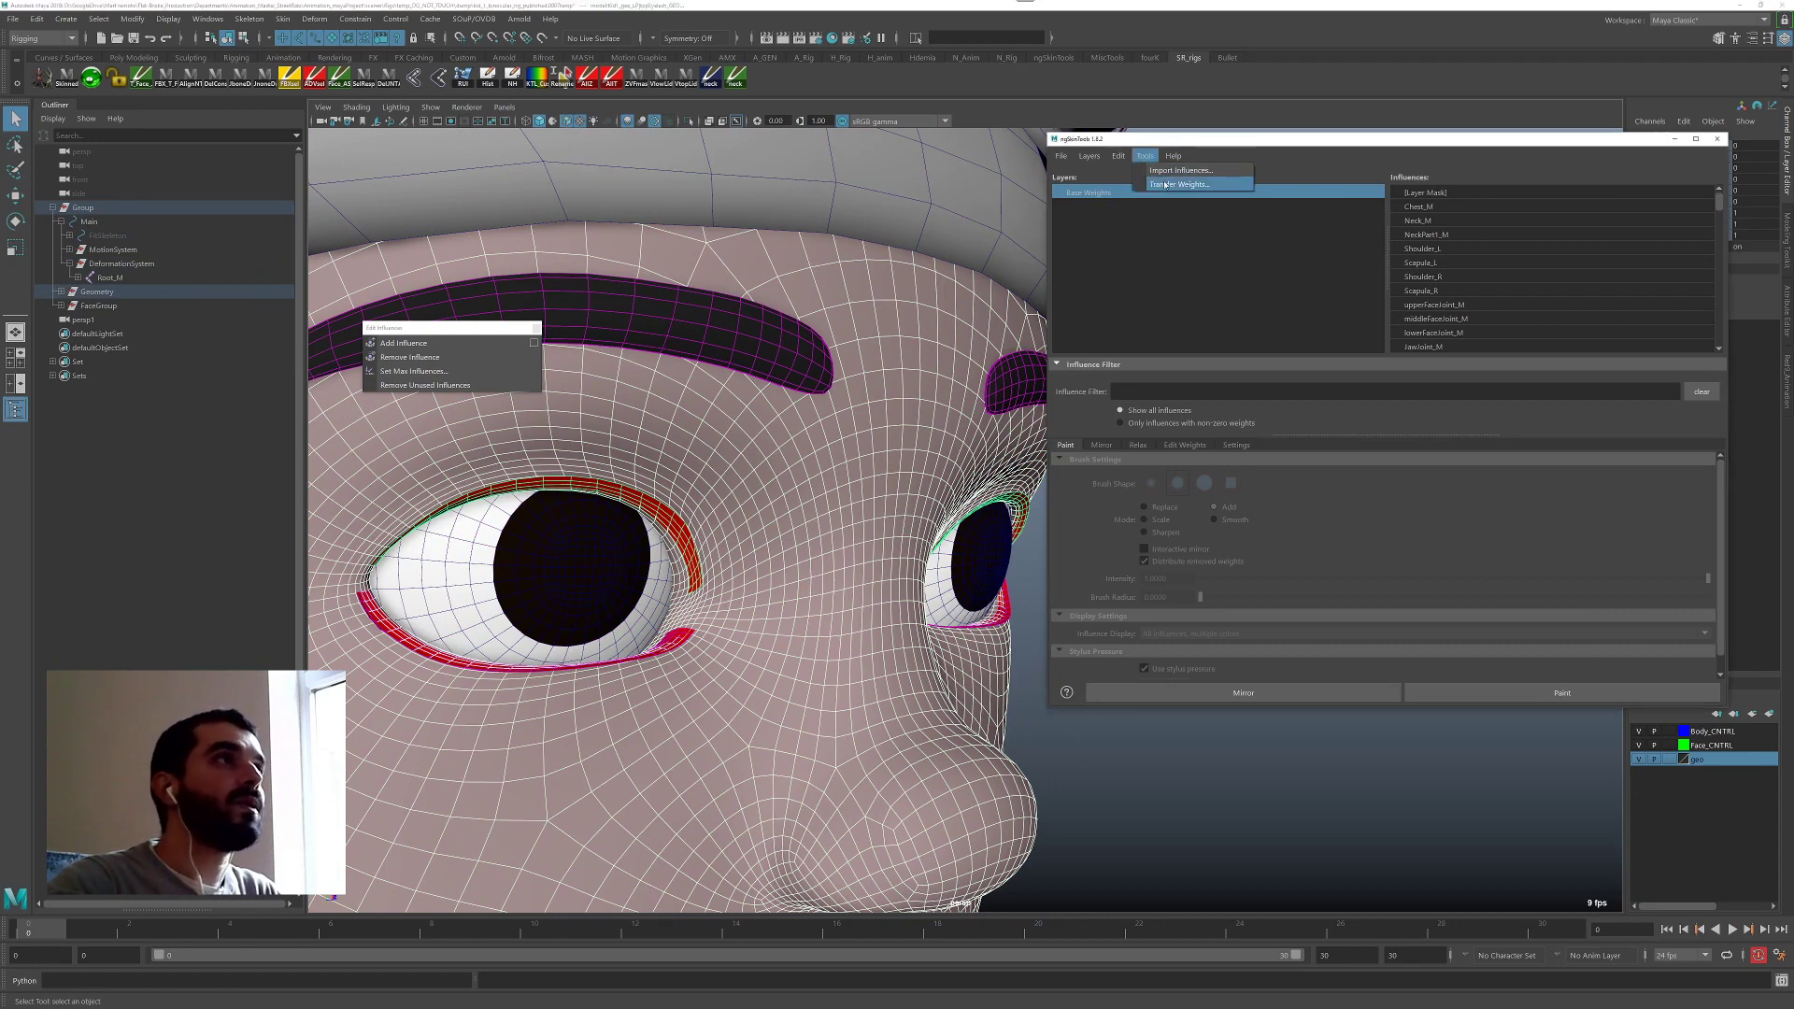
pyautogui.click(1165, 185)
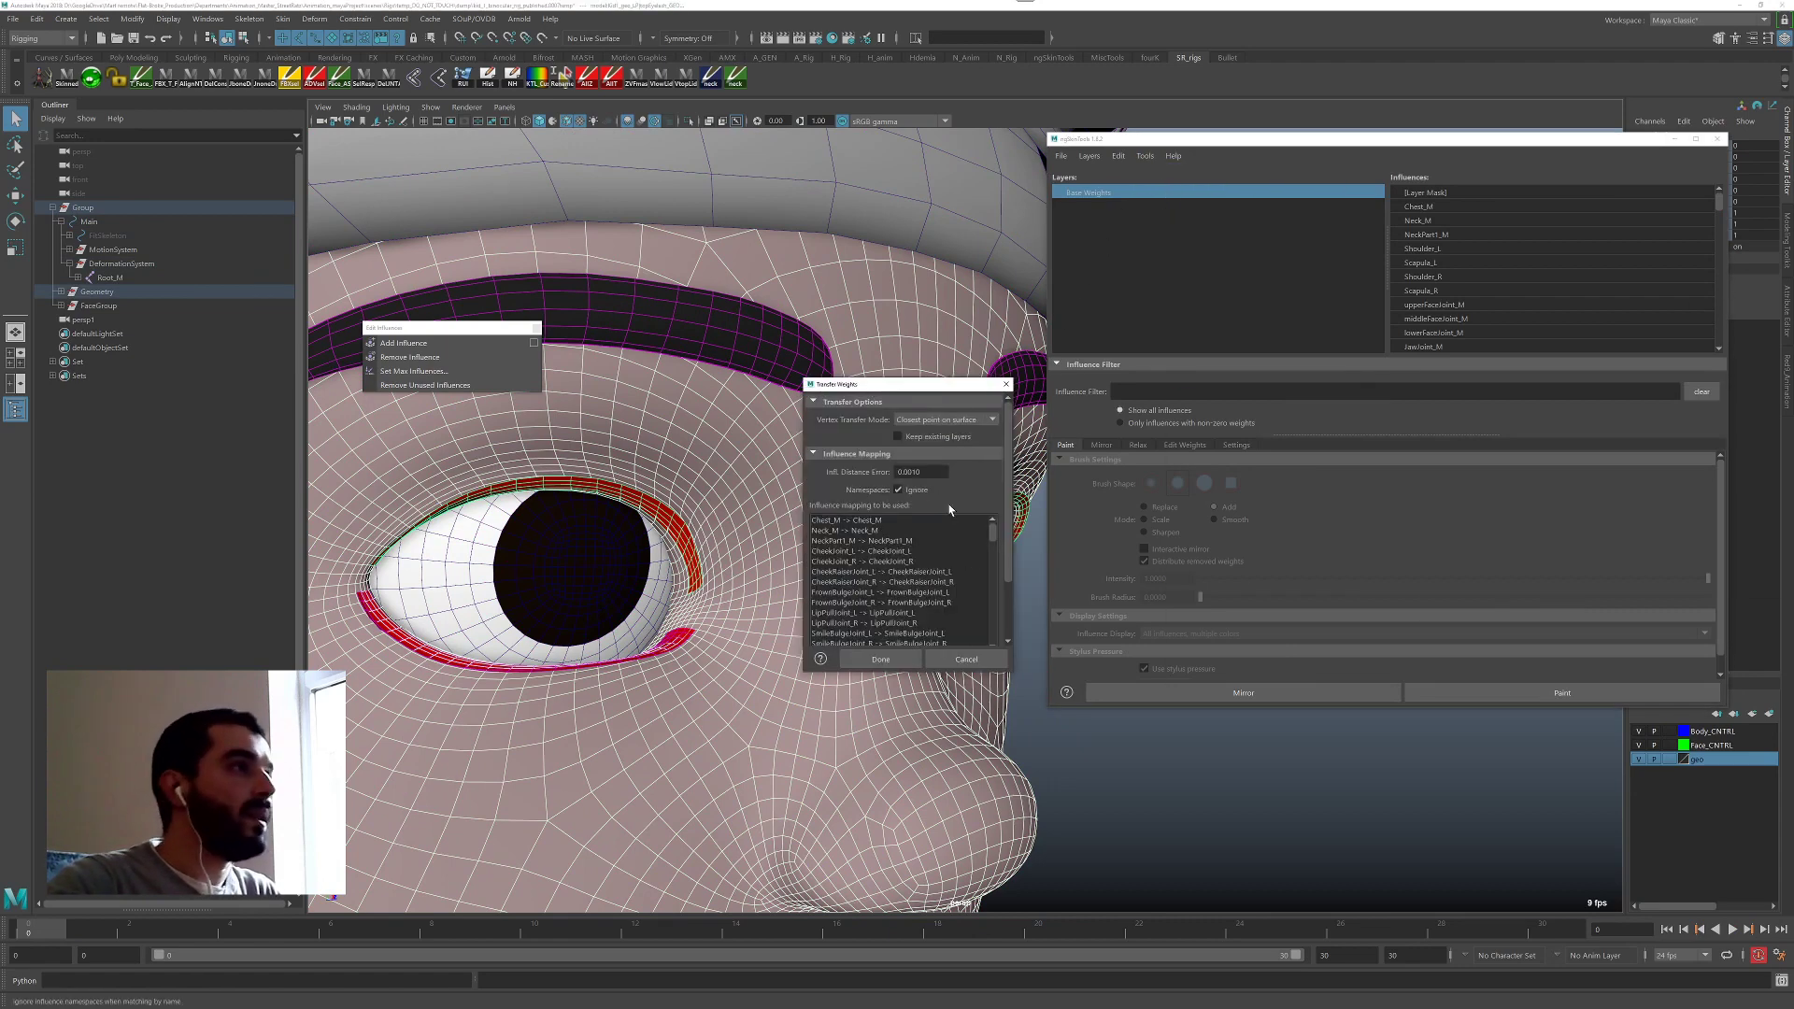
pyautogui.moveTo(993, 537); pyautogui.dragTo(1010, 661)
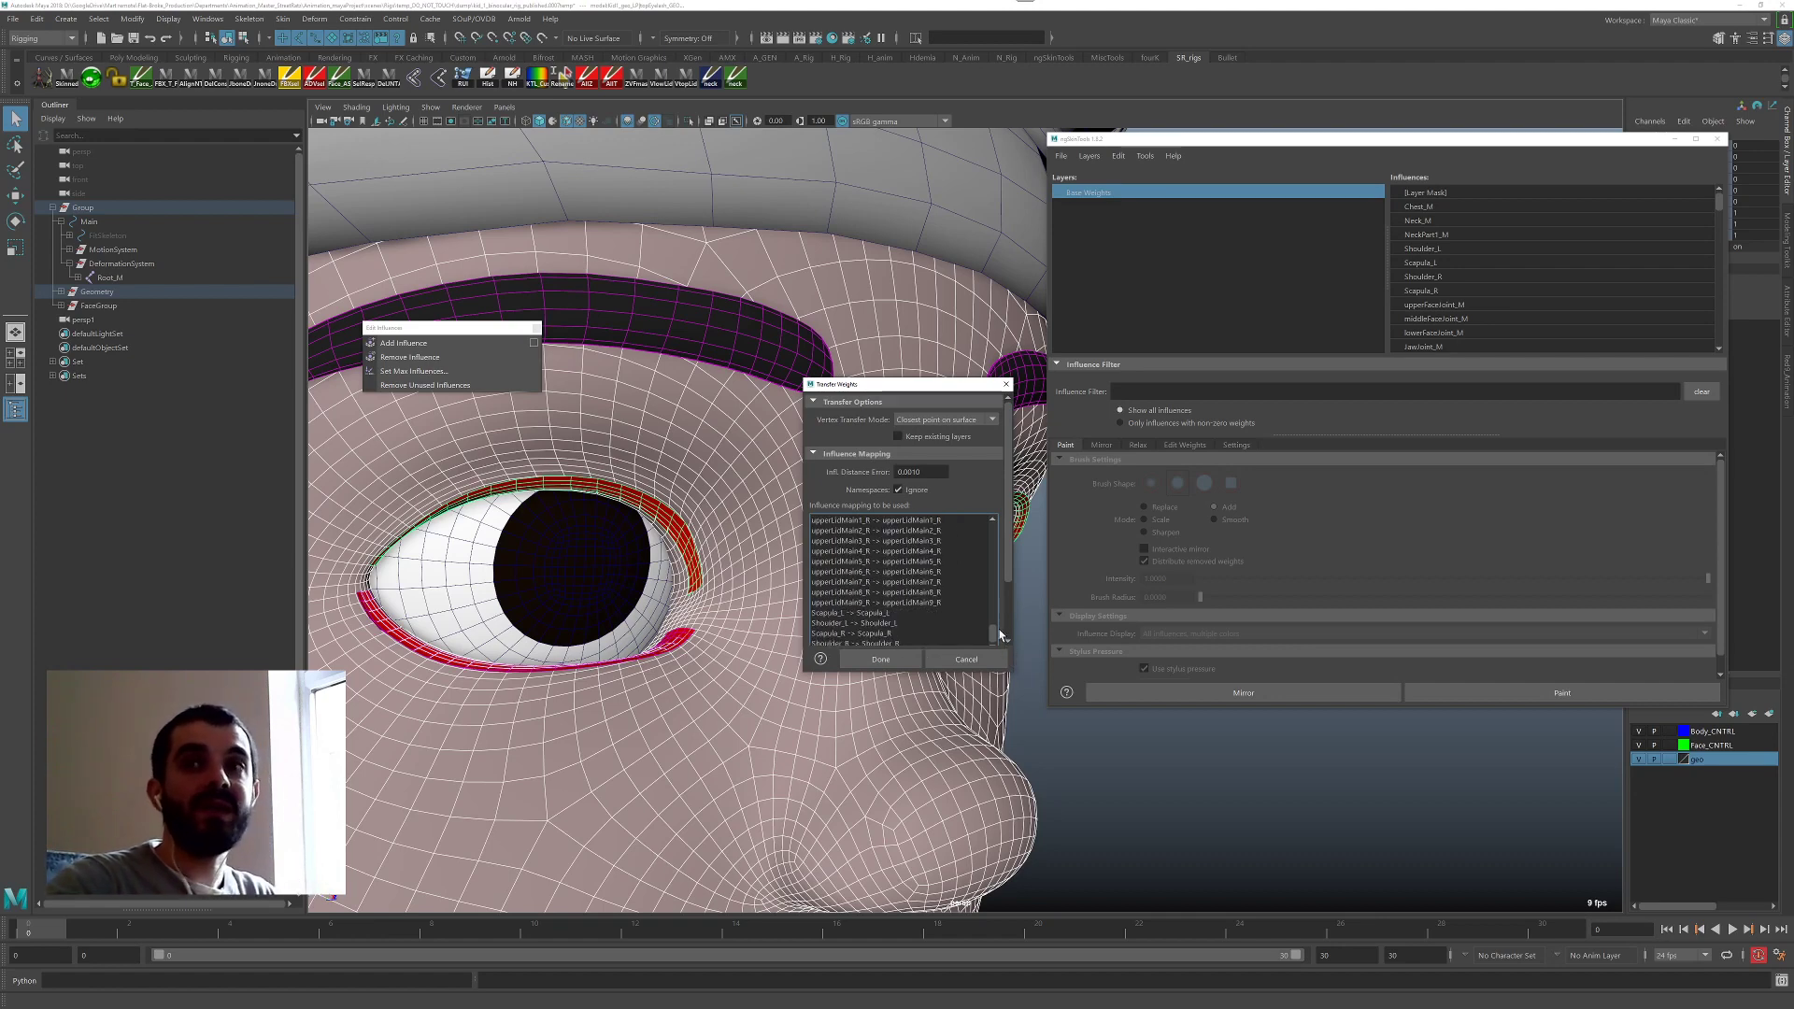
pyautogui.click(869, 660)
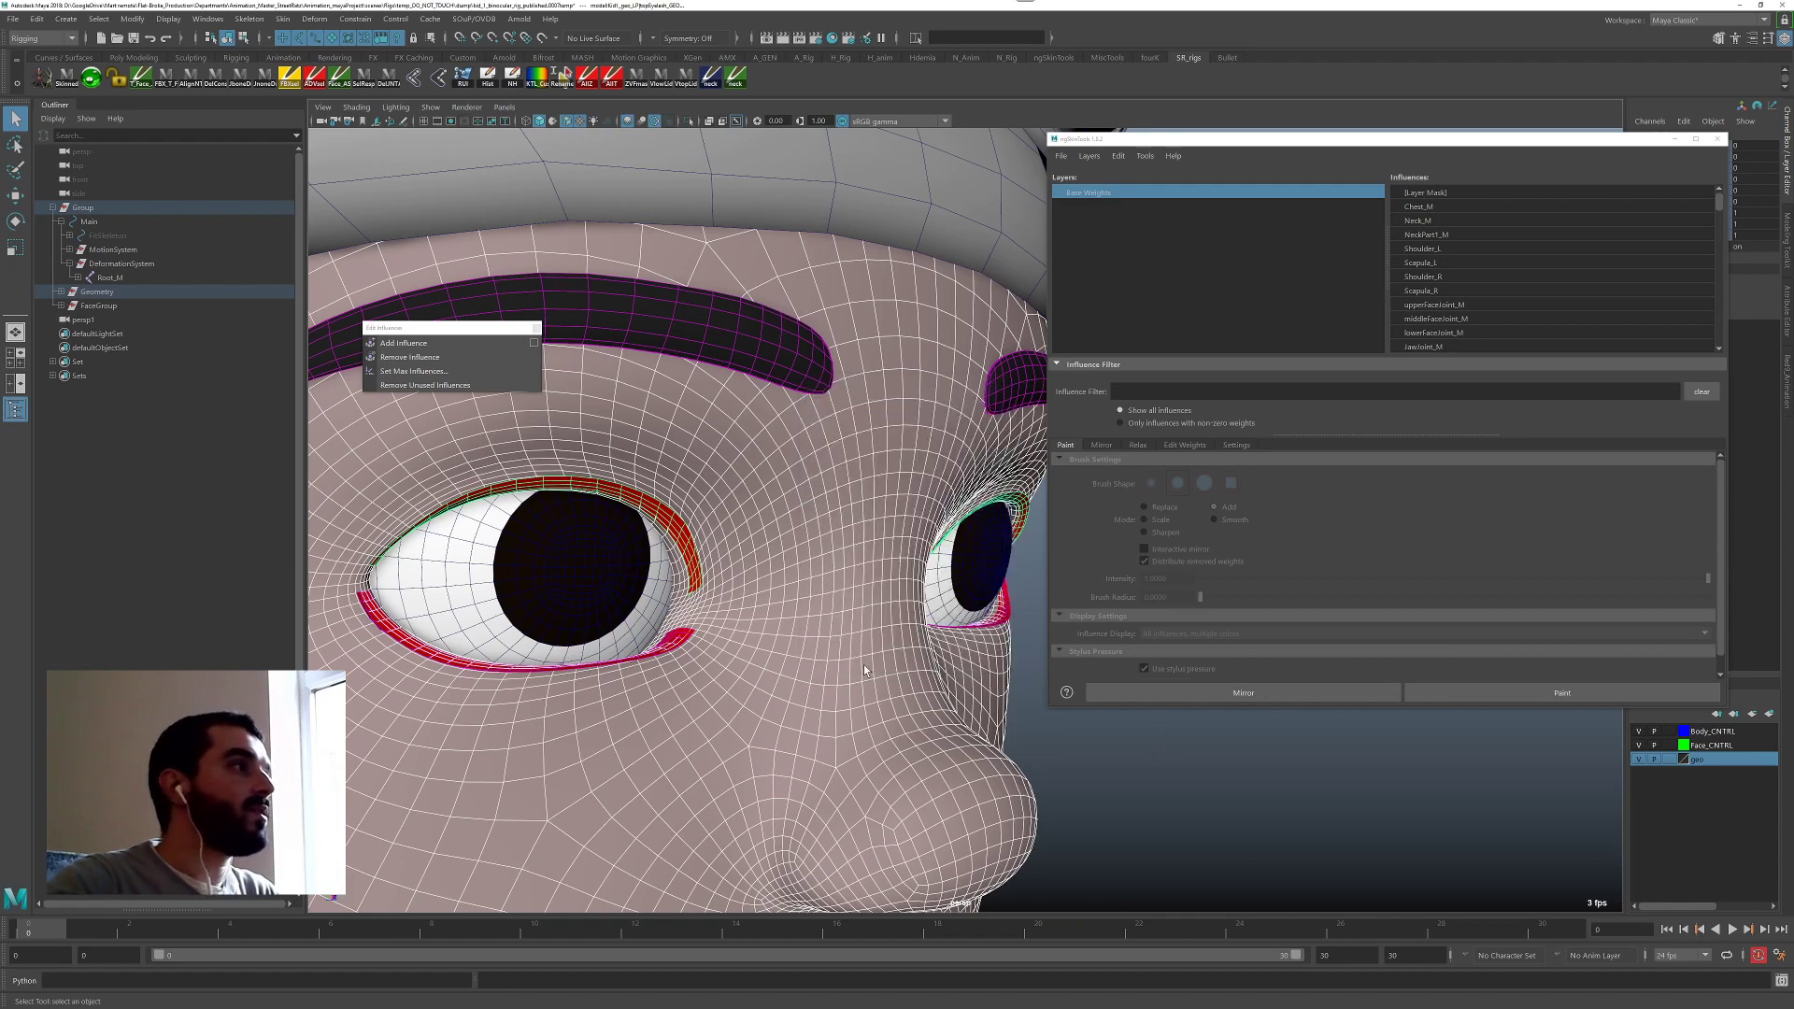
# Transfer the face mesh's skin weights to the lower eyelash mesh using Closest point on surface, with namespaces ignored.
pyautogui.click(704, 654)
pyautogui.keyDown('shift'); pyautogui.click(684, 645); pyautogui.keyUp('shift')
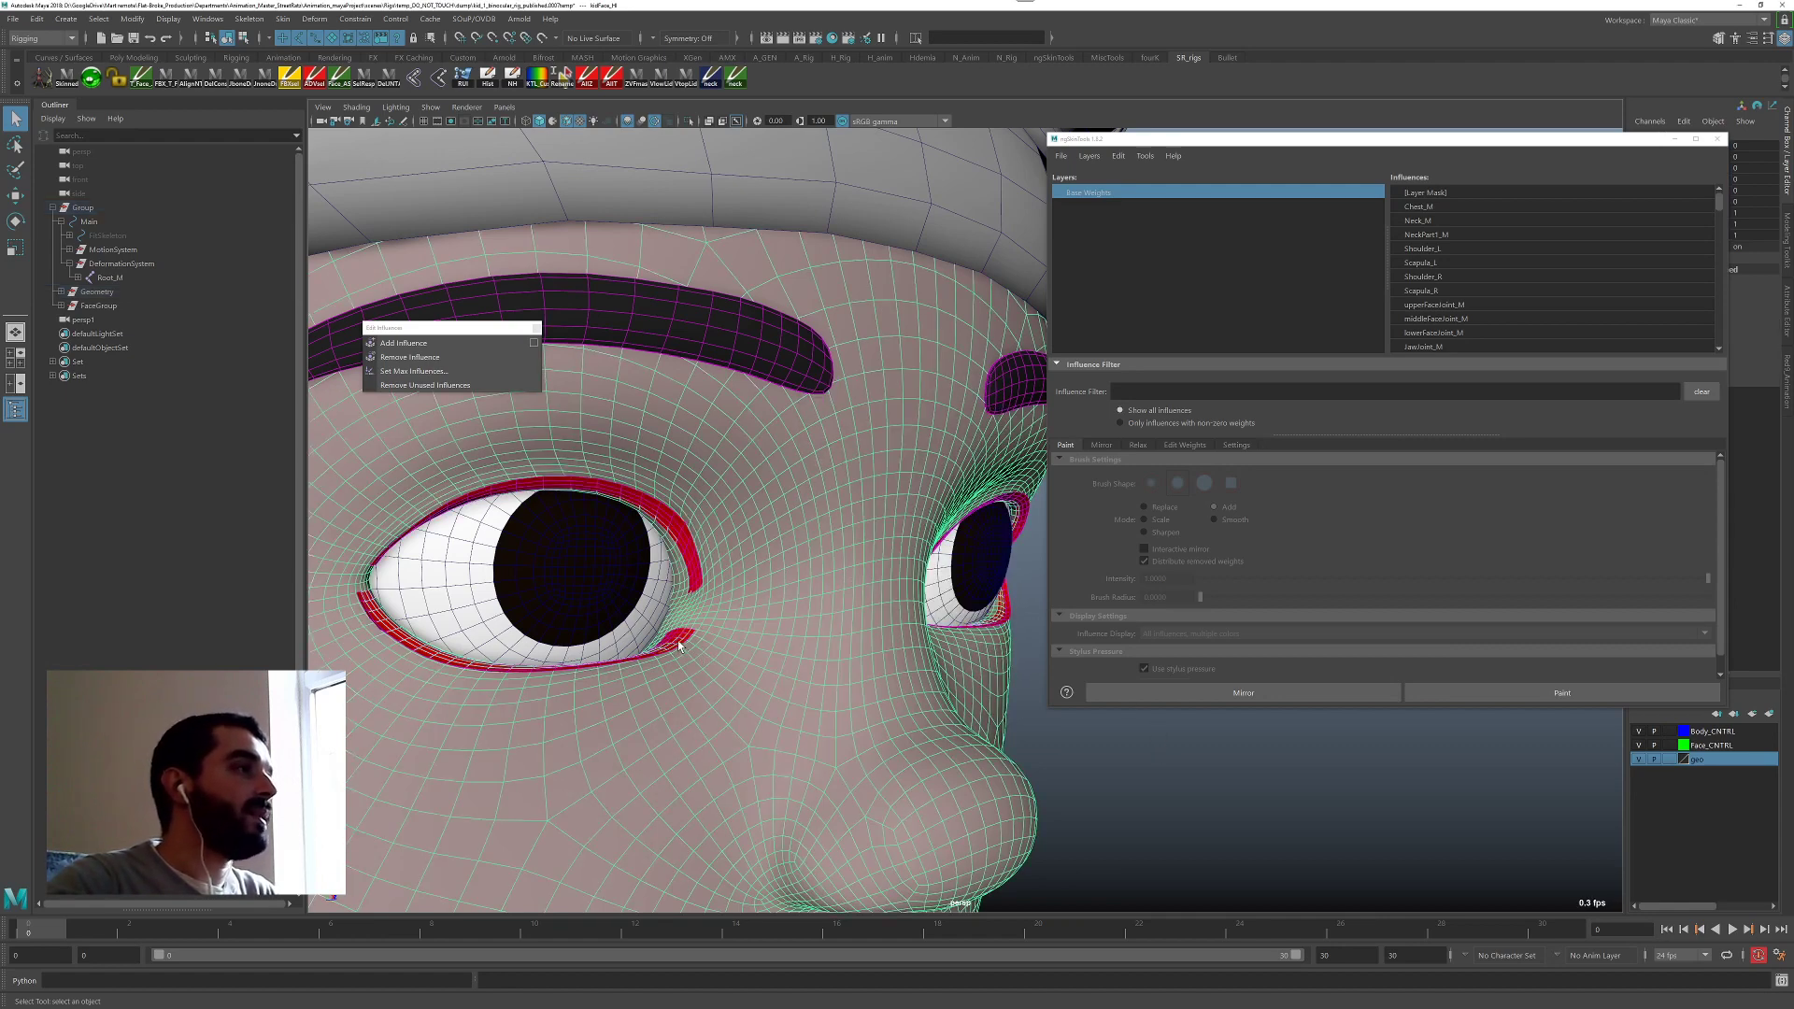
pyautogui.click(617, 675)
pyautogui.keyDown('ctrl'); pyautogui.click(540, 669); pyautogui.keyUp('ctrl')
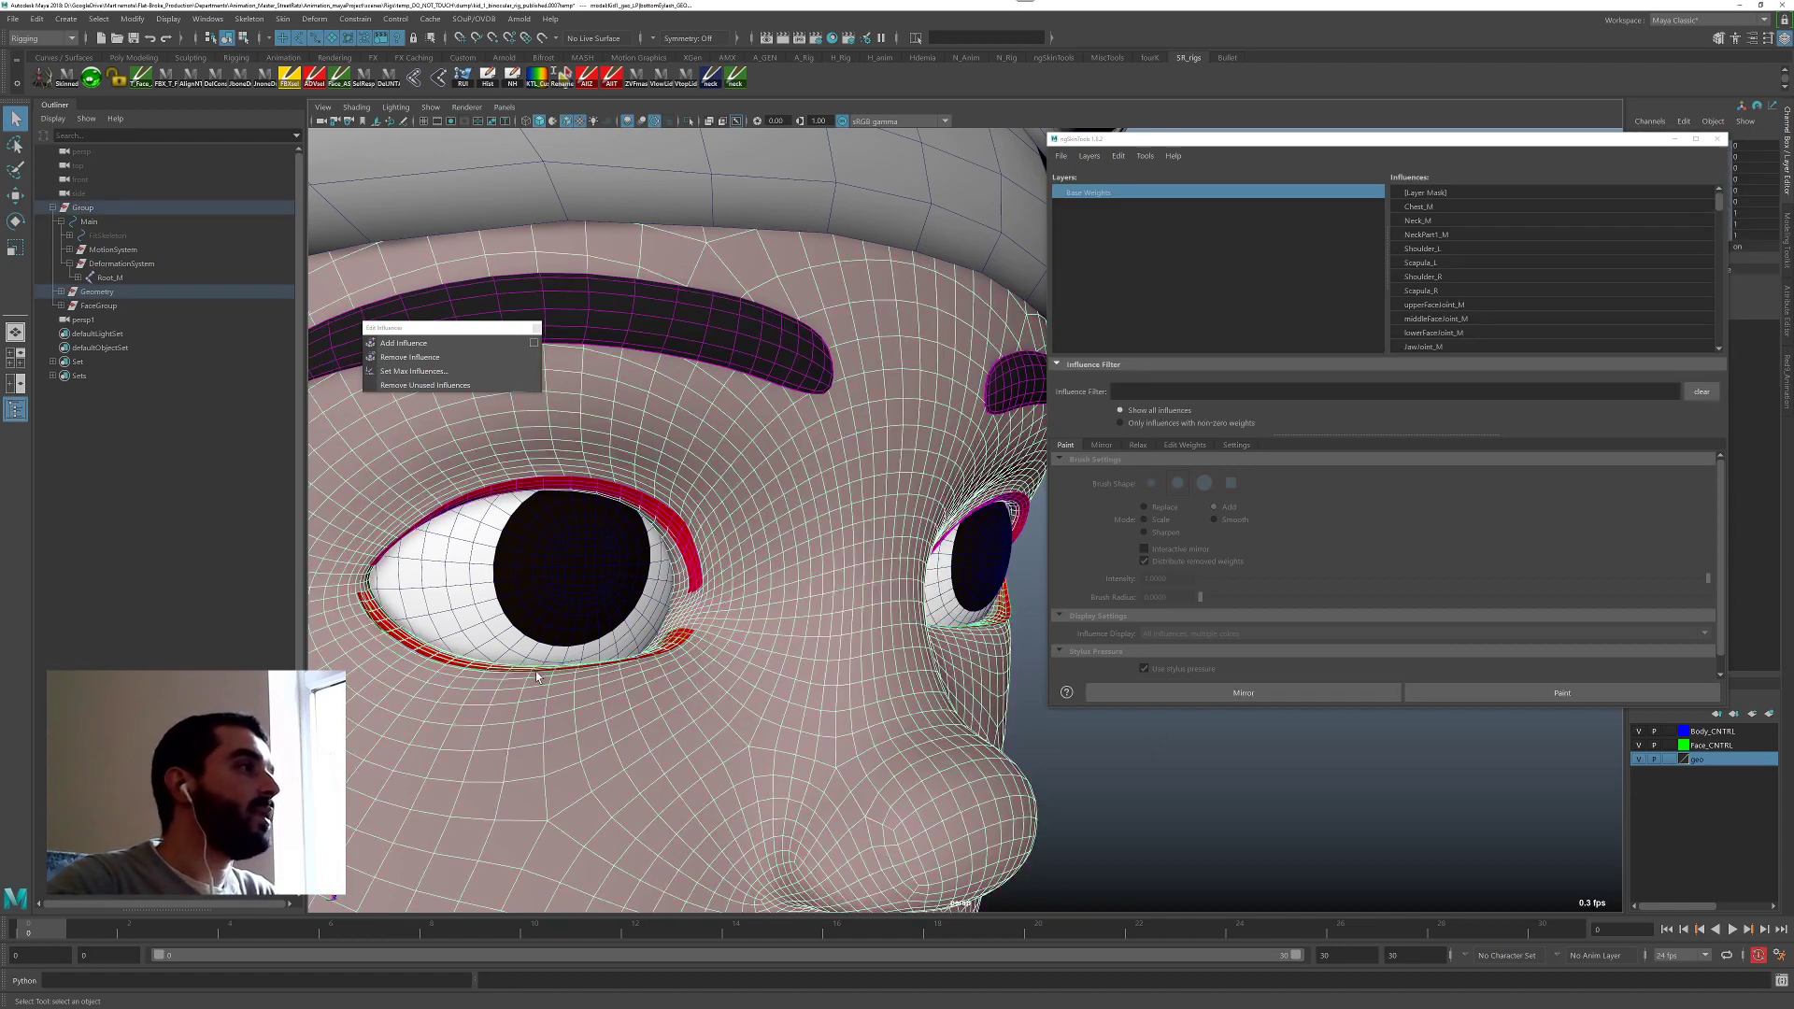
pyautogui.click(1144, 156)
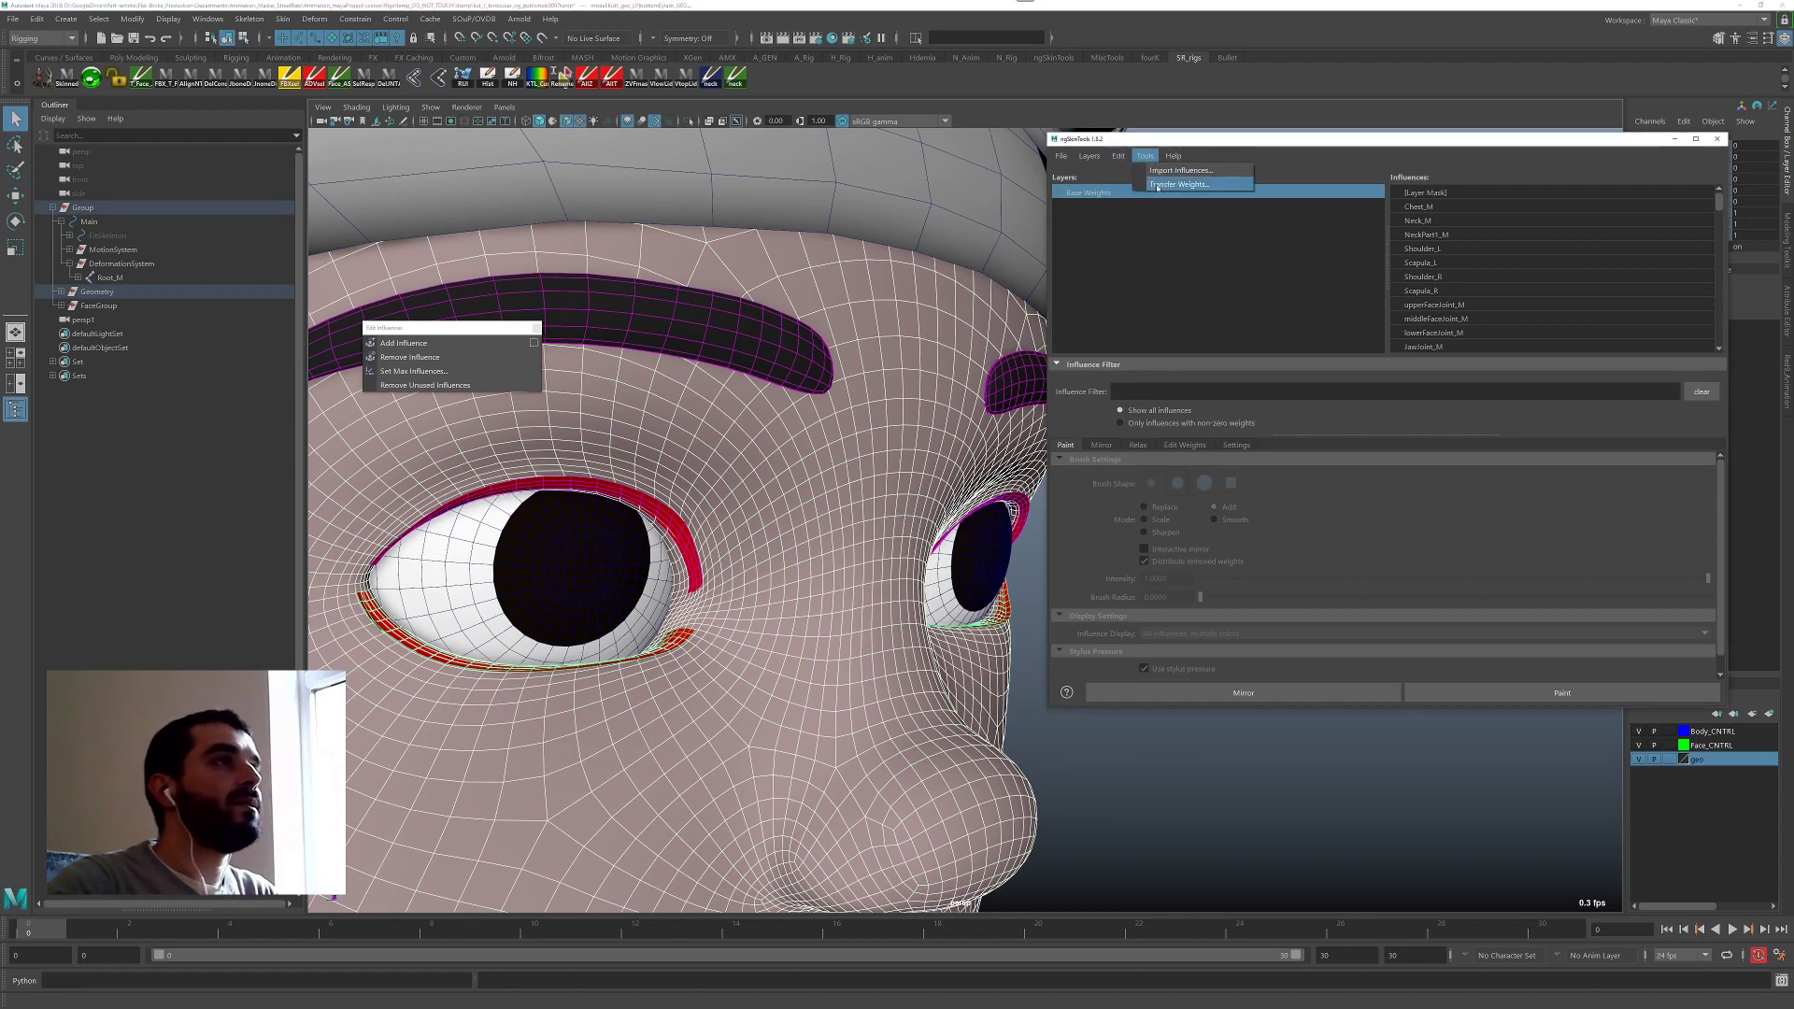
pyautogui.click(1160, 185)
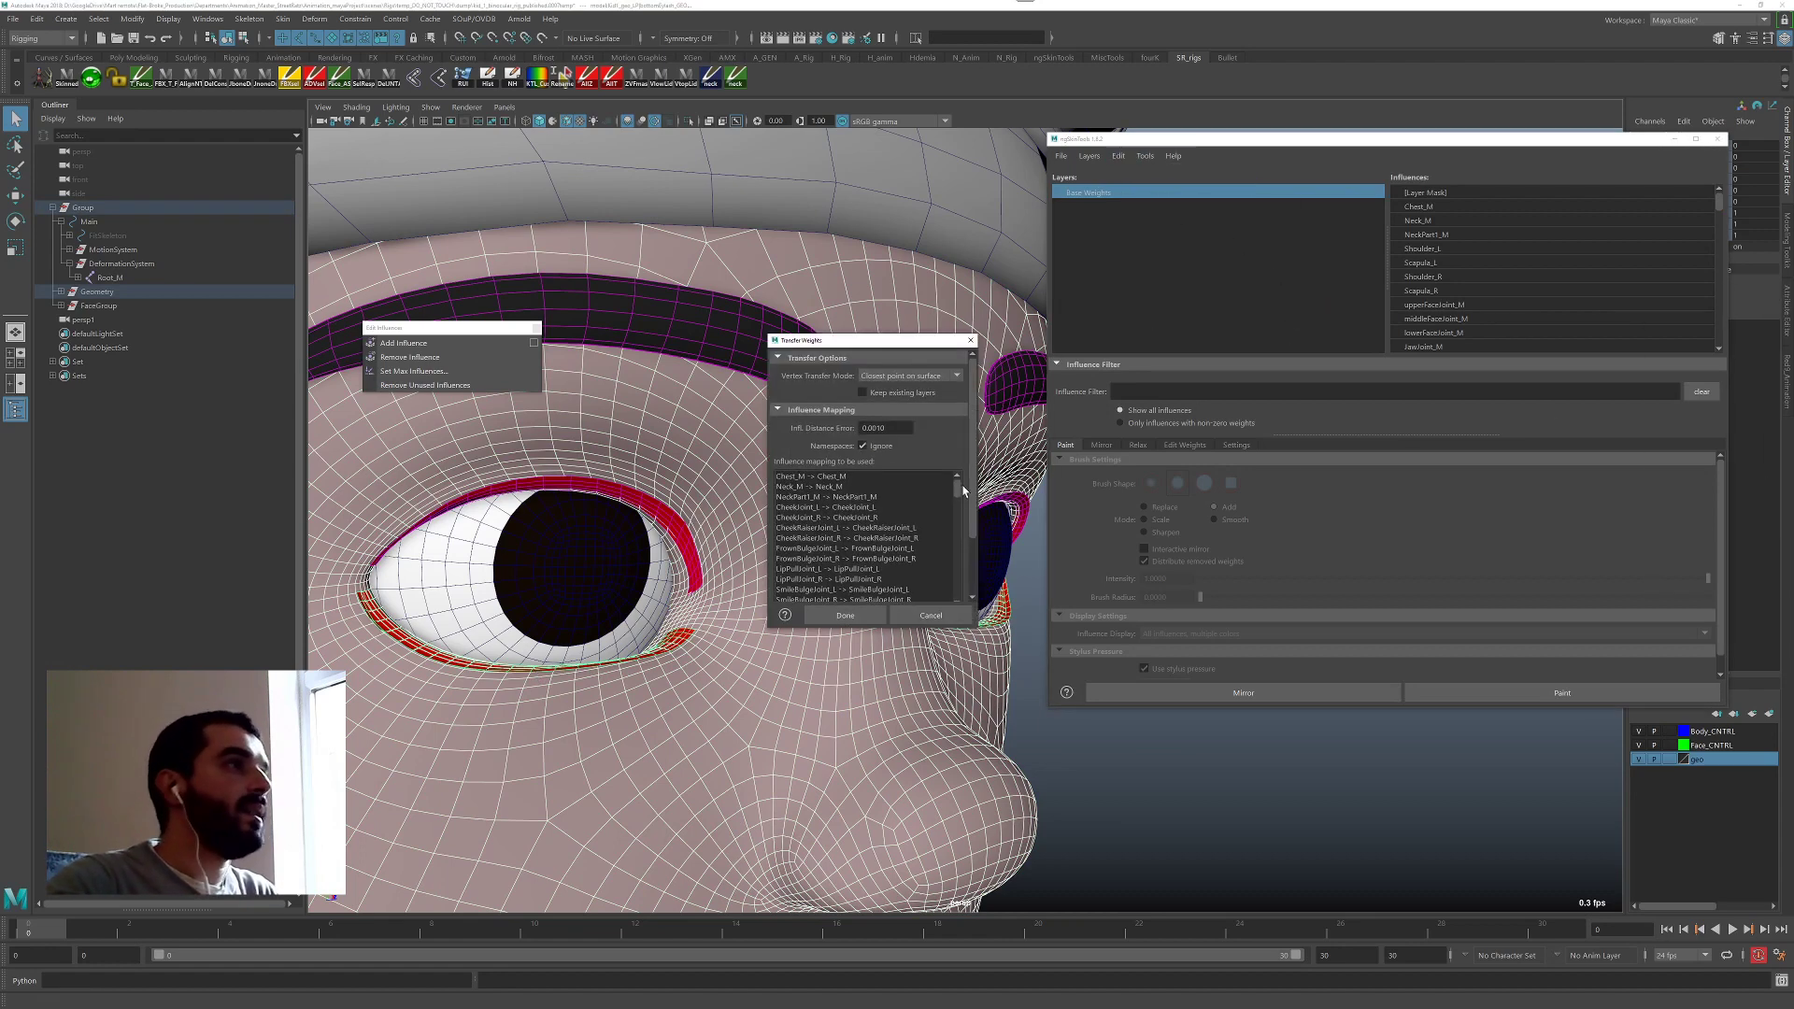
pyautogui.moveTo(964, 491); pyautogui.dragTo(953, 589)
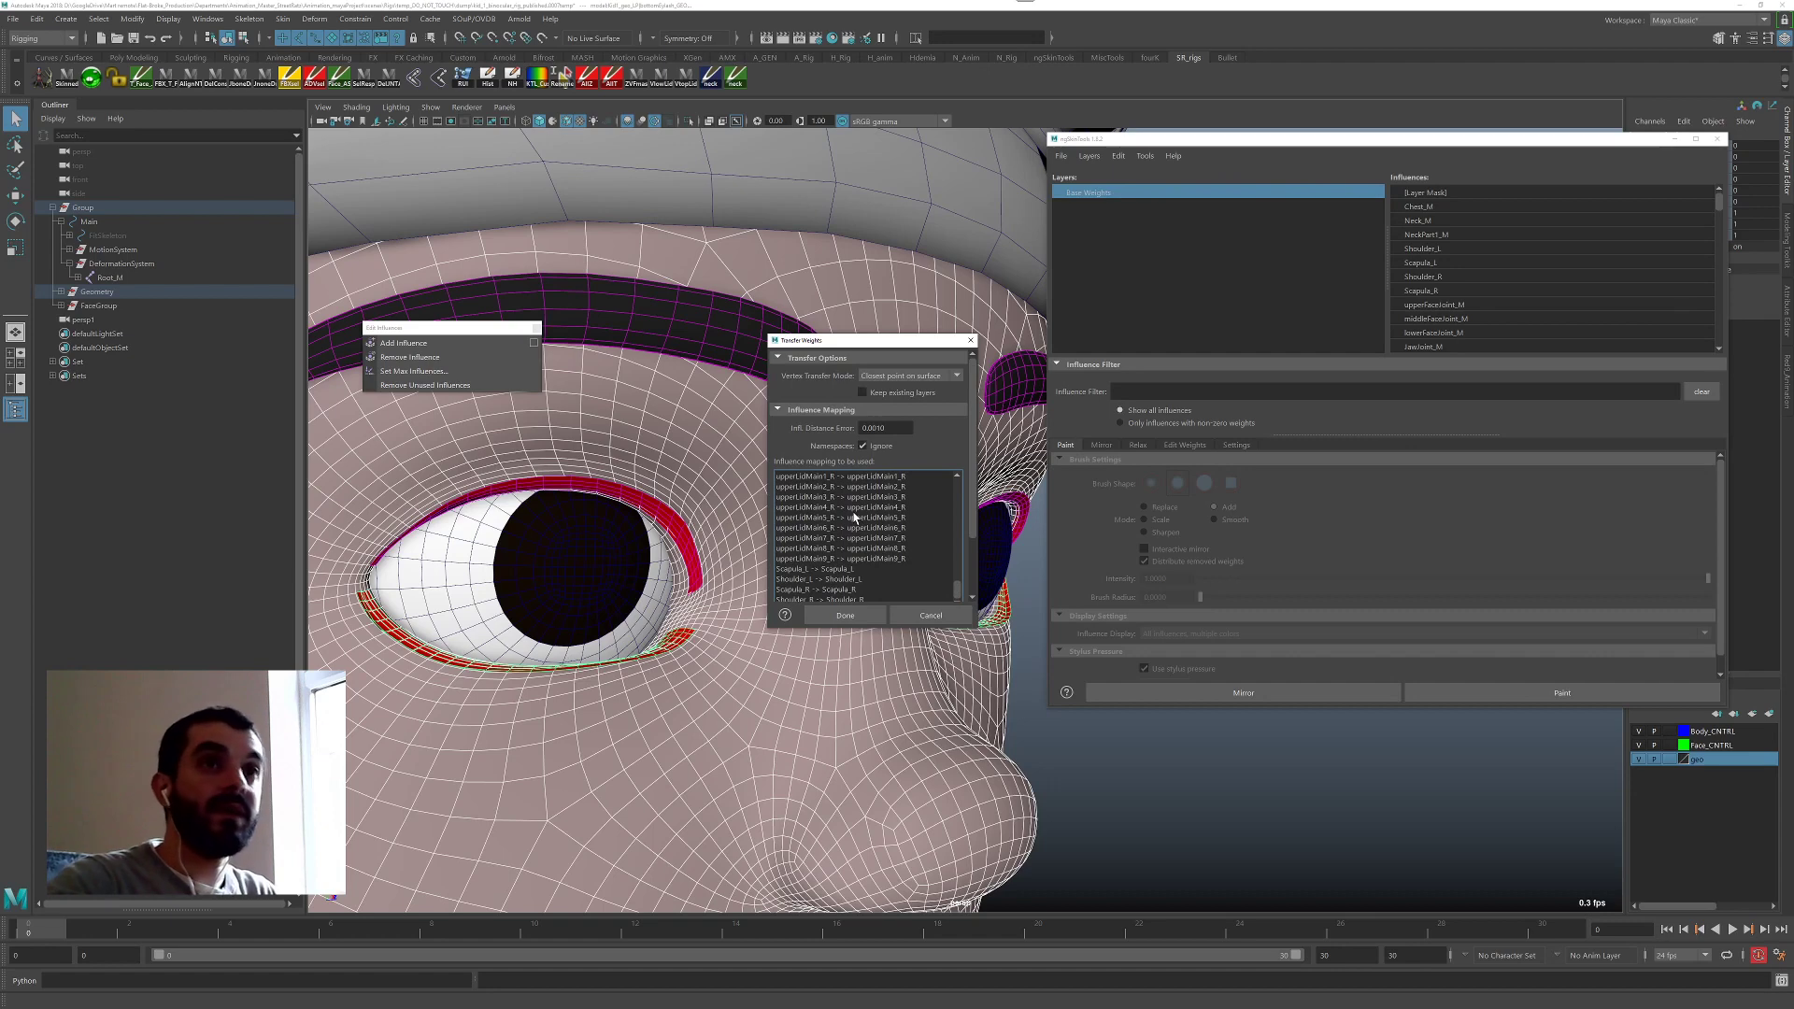
pyautogui.click(844, 614)
# Deselect everything and scrub the blink to frame 9 to check both eyelashes against the closed eyelids.
pyautogui.keyDown('alt'); pyautogui.moveTo(844, 615); pyautogui.dragTo(1243, 822); pyautogui.keyUp('alt')
pyautogui.click(1242, 822)
pyautogui.moveTo(70, 934); pyautogui.dragTo(482, 929)
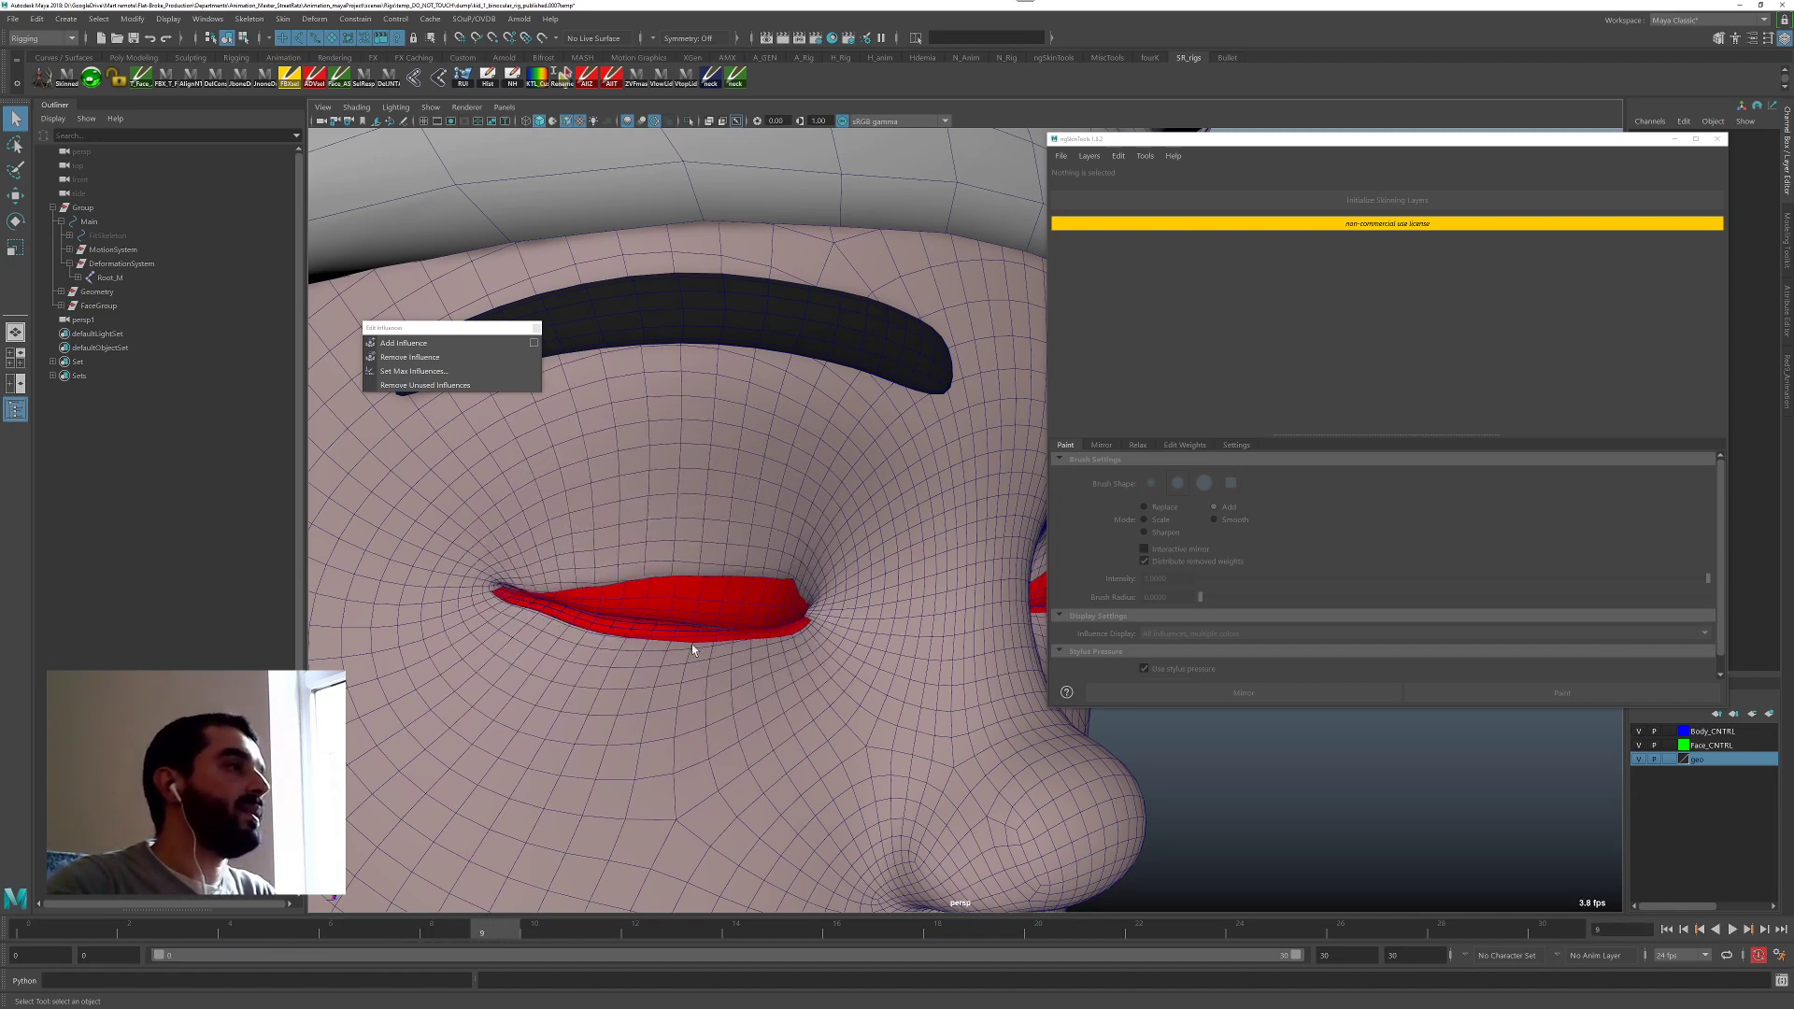
pyautogui.keyDown('alt'); pyautogui.moveTo(524, 634); pyautogui.dragTo(640, 648, button='right'); pyautogui.keyUp('alt')
# Select the upper eyelash mesh and examine its deformation from several angles with the eye open and closed.
pyautogui.click(842, 601)
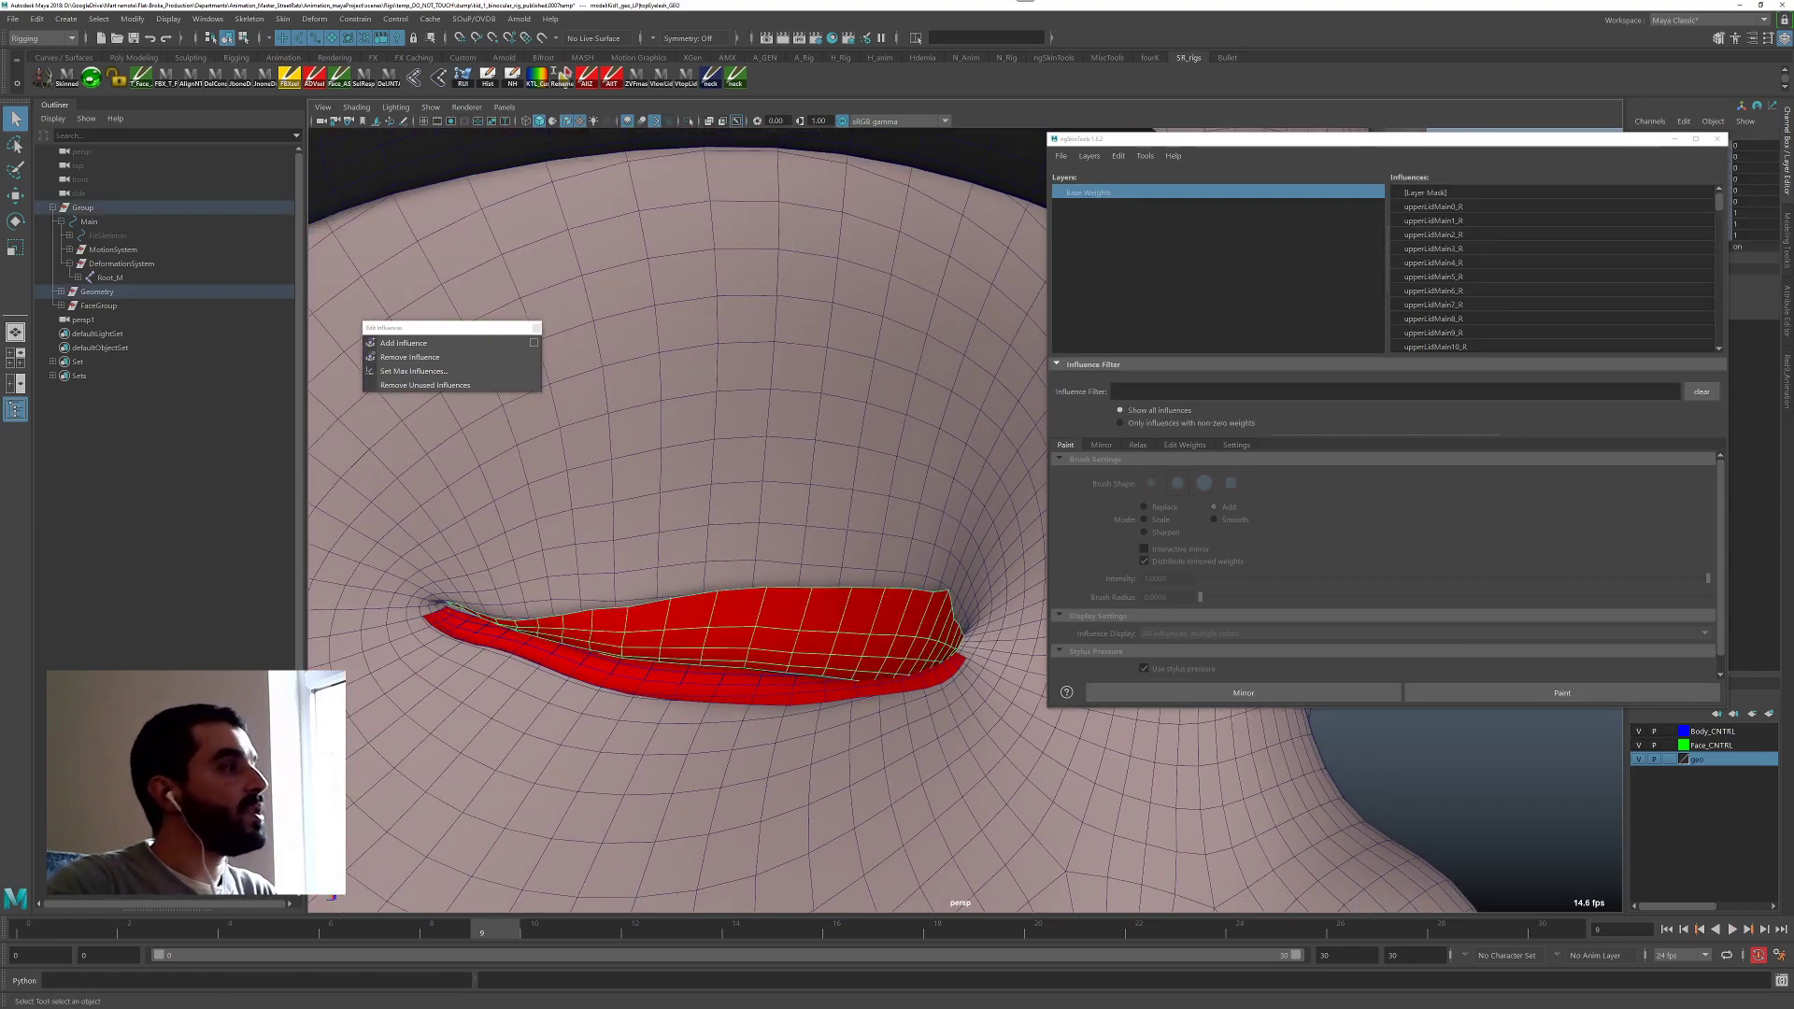
pyautogui.click(49, 927)
pyautogui.keyDown('alt'); pyautogui.moveTo(622, 503); pyautogui.dragTo(656, 494); pyautogui.keyUp('alt')
pyautogui.keyDown('alt'); pyautogui.moveTo(655, 494); pyautogui.dragTo(595, 488, button='middle'); pyautogui.keyUp('alt')
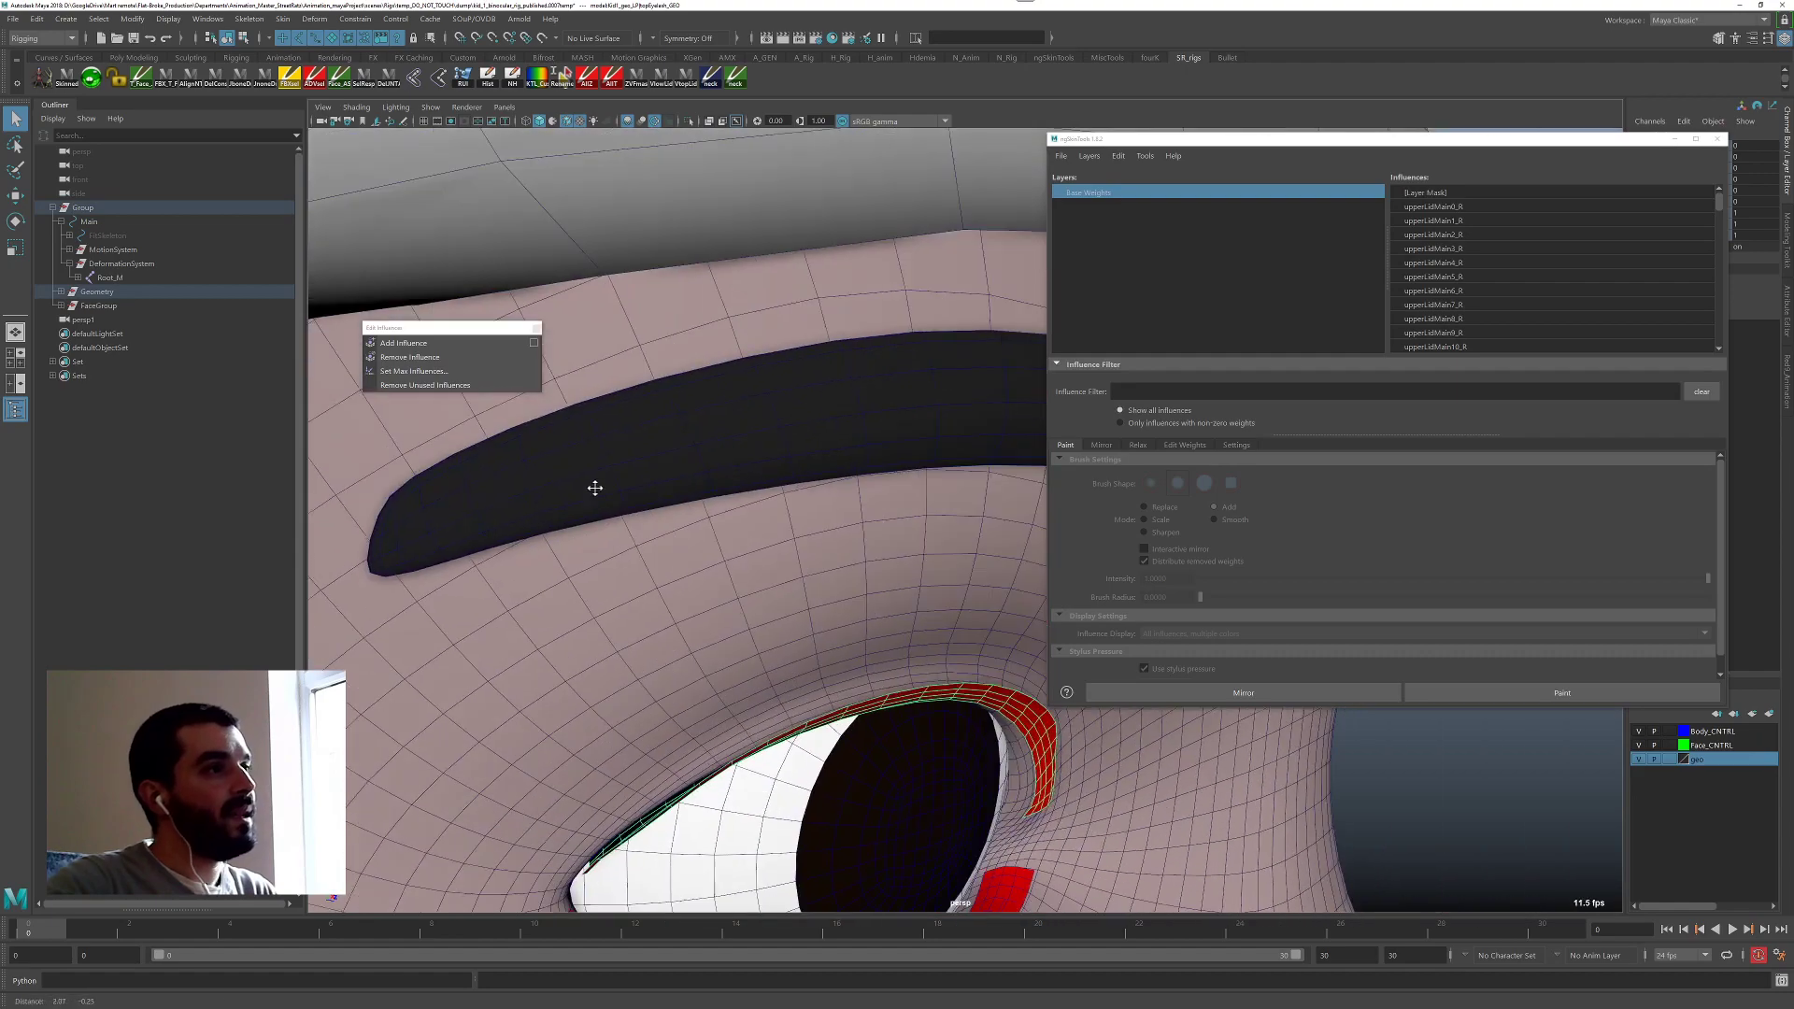
pyautogui.keyDown('alt'); pyautogui.moveTo(595, 488); pyautogui.dragTo(632, 533); pyautogui.keyUp('alt')
pyautogui.keyDown('alt'); pyautogui.moveTo(632, 533); pyautogui.dragTo(662, 538, button='right'); pyautogui.keyUp('alt')
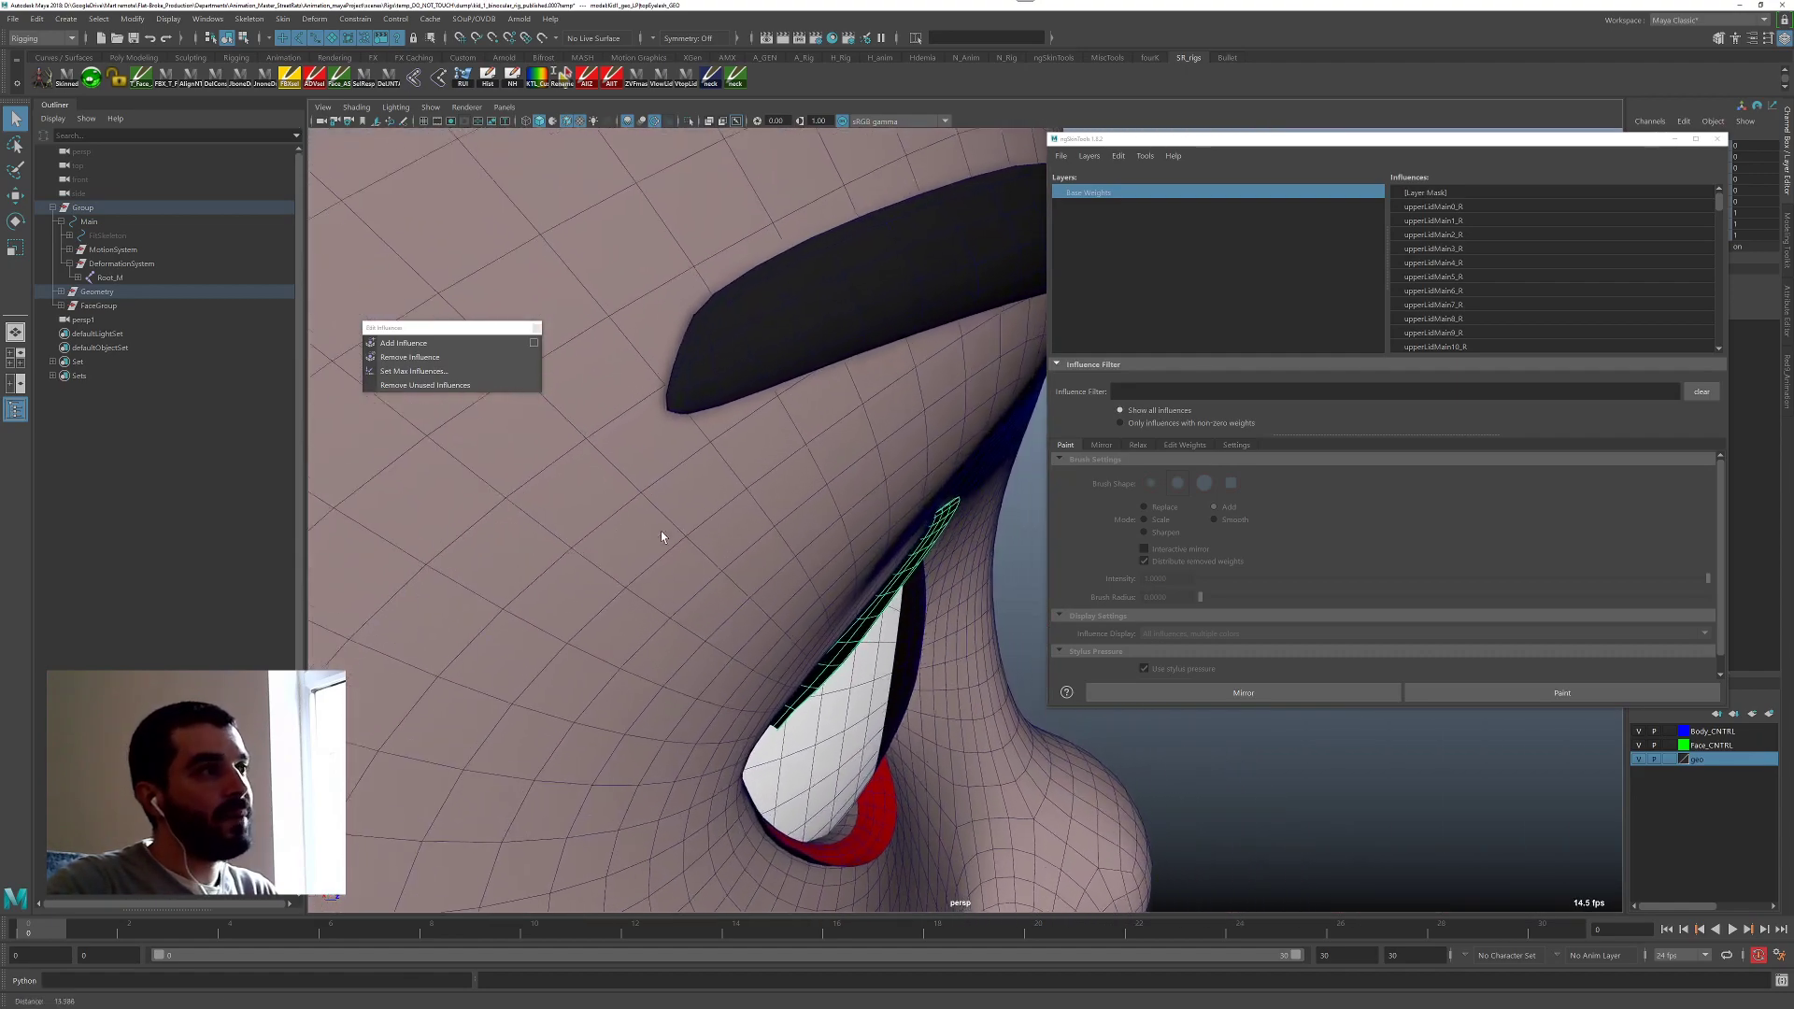
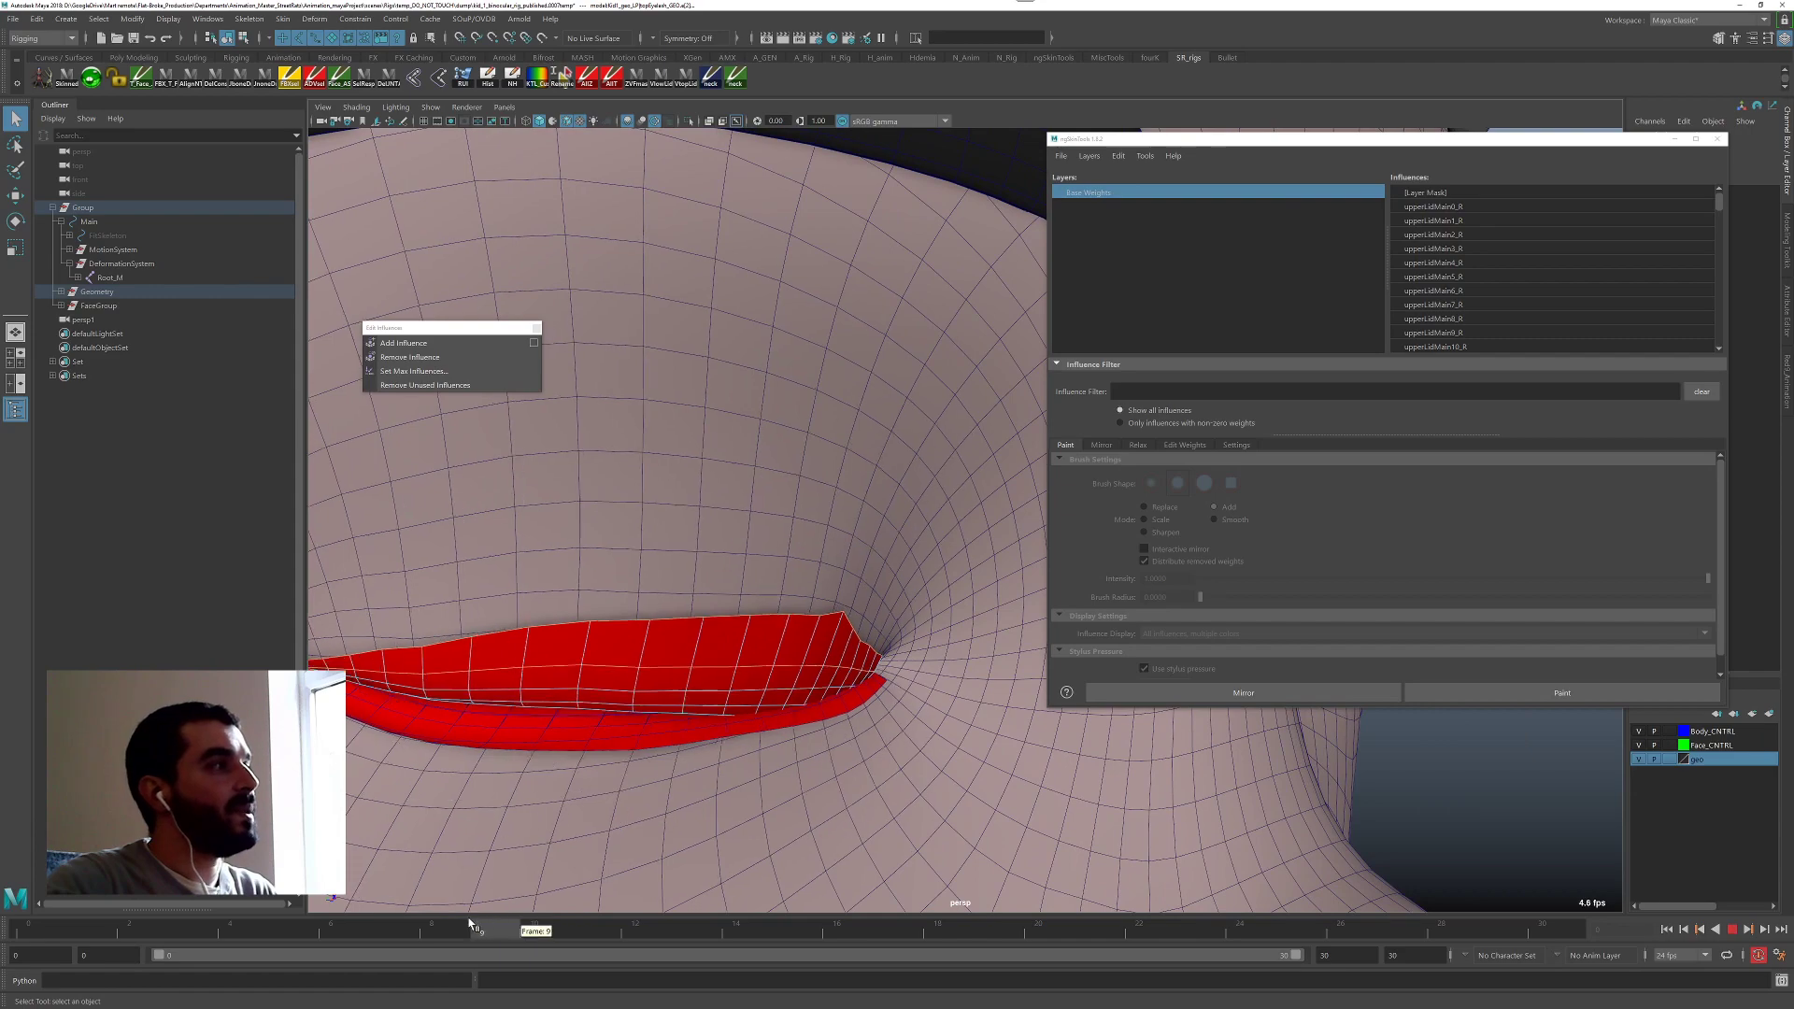
pyautogui.keyDown('alt'); pyautogui.moveTo(1100, 826); pyautogui.dragTo(944, 808, button='right'); pyautogui.keyUp('alt')
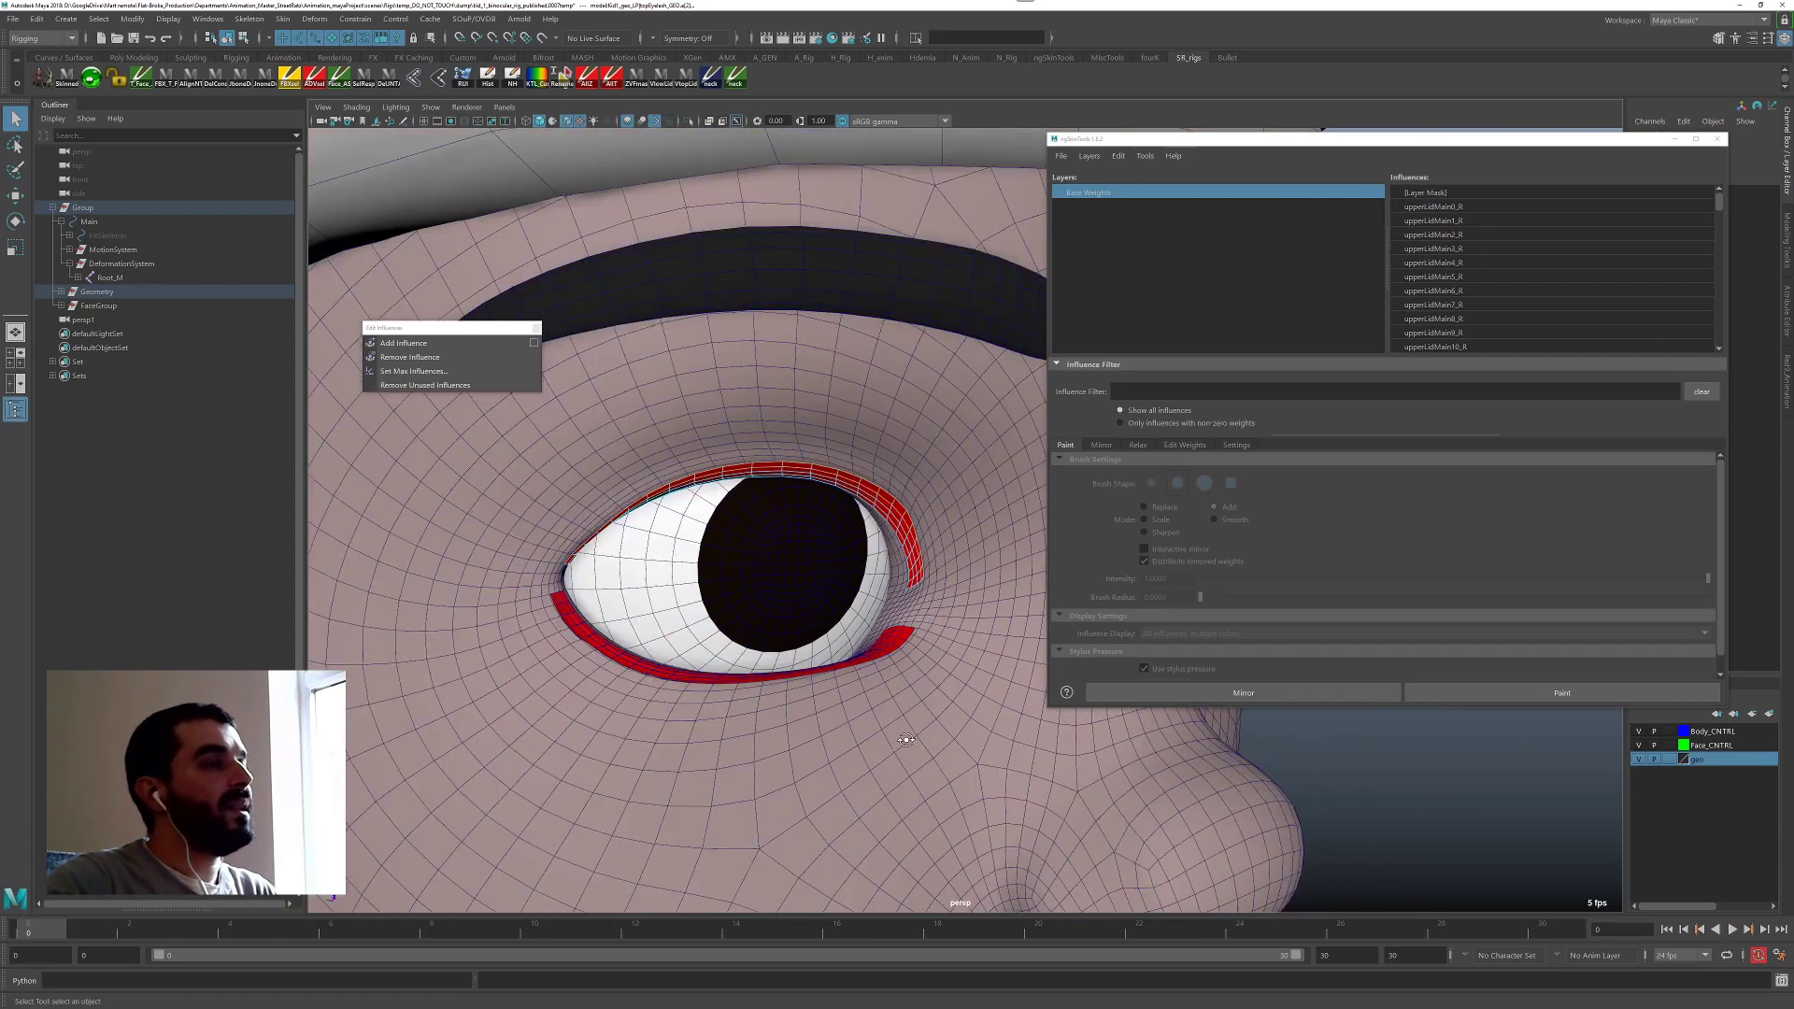
pyautogui.keyDown('alt'); pyautogui.moveTo(944, 808); pyautogui.dragTo(629, 773); pyautogui.keyUp('alt')
pyautogui.keyDown('alt'); pyautogui.moveTo(822, 761); pyautogui.dragTo(727, 738, button='right'); pyautogui.keyUp('alt')
pyautogui.keyDown('alt'); pyautogui.moveTo(727, 738); pyautogui.dragTo(605, 696); pyautogui.keyUp('alt')
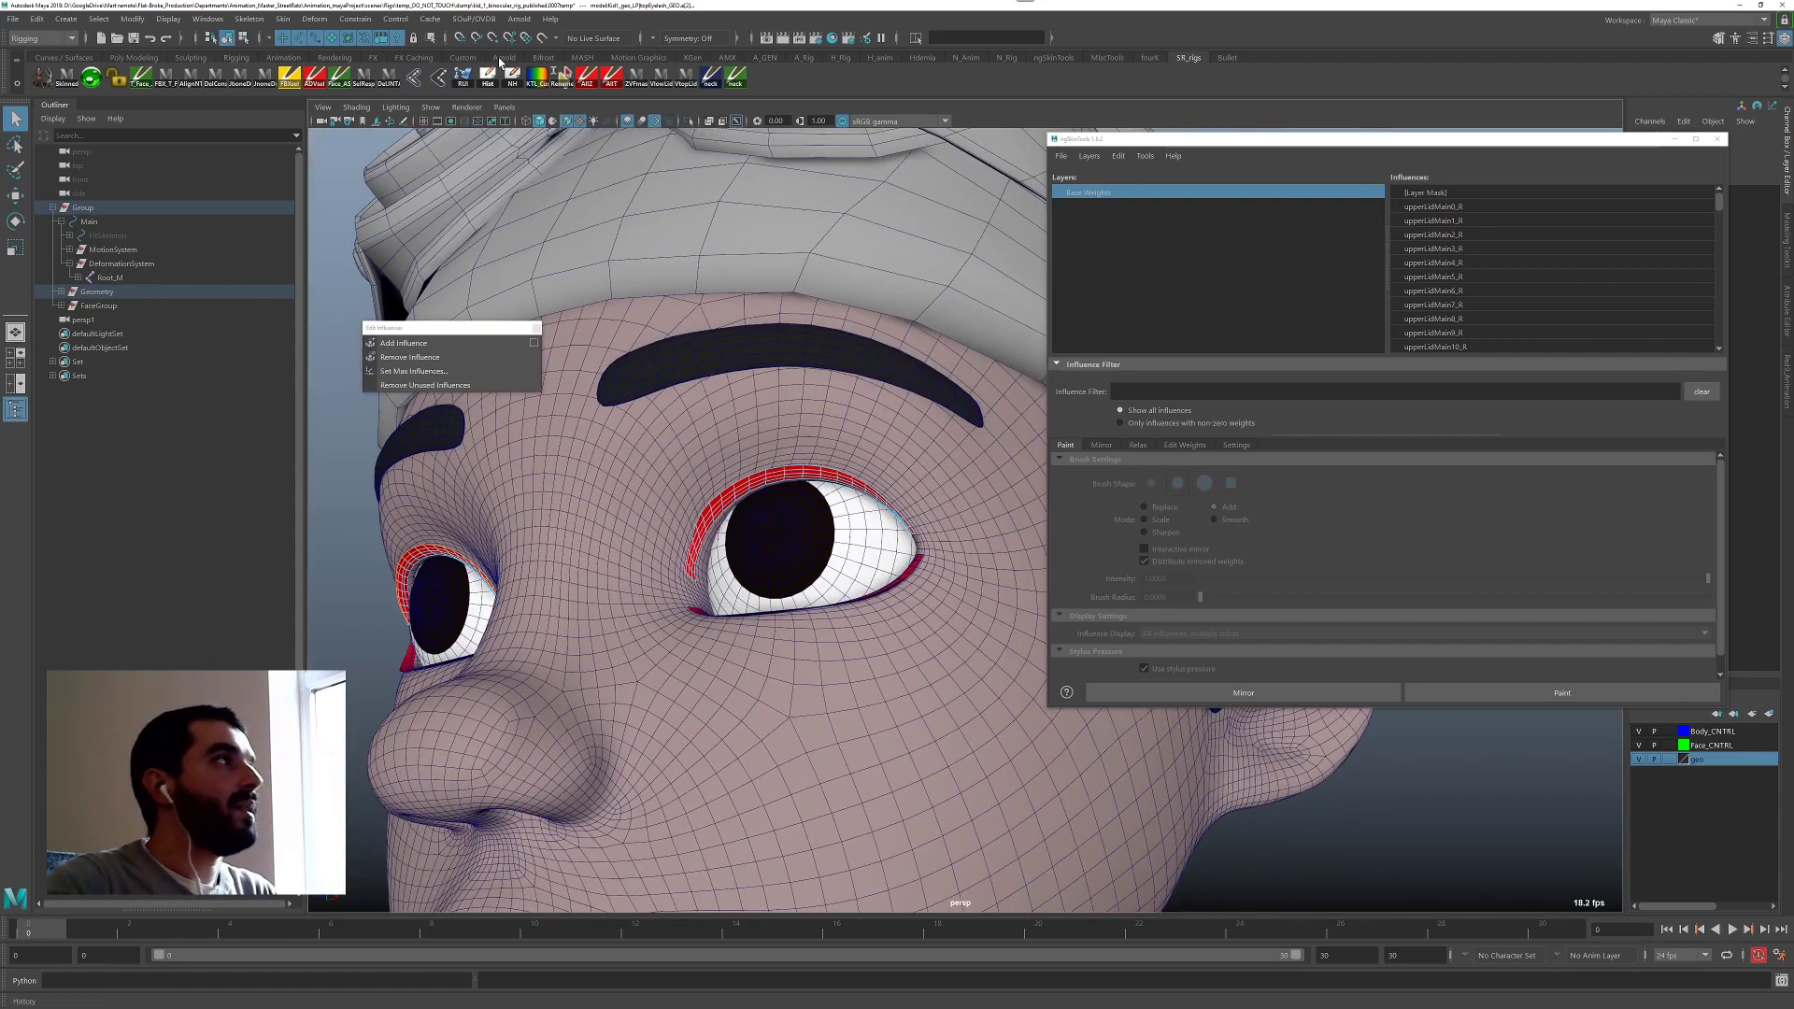
# Turn on Object X symmetry and convert the upper eyelash mesh selection to its vertices.
pyautogui.click(659, 38)
pyautogui.click(667, 63)
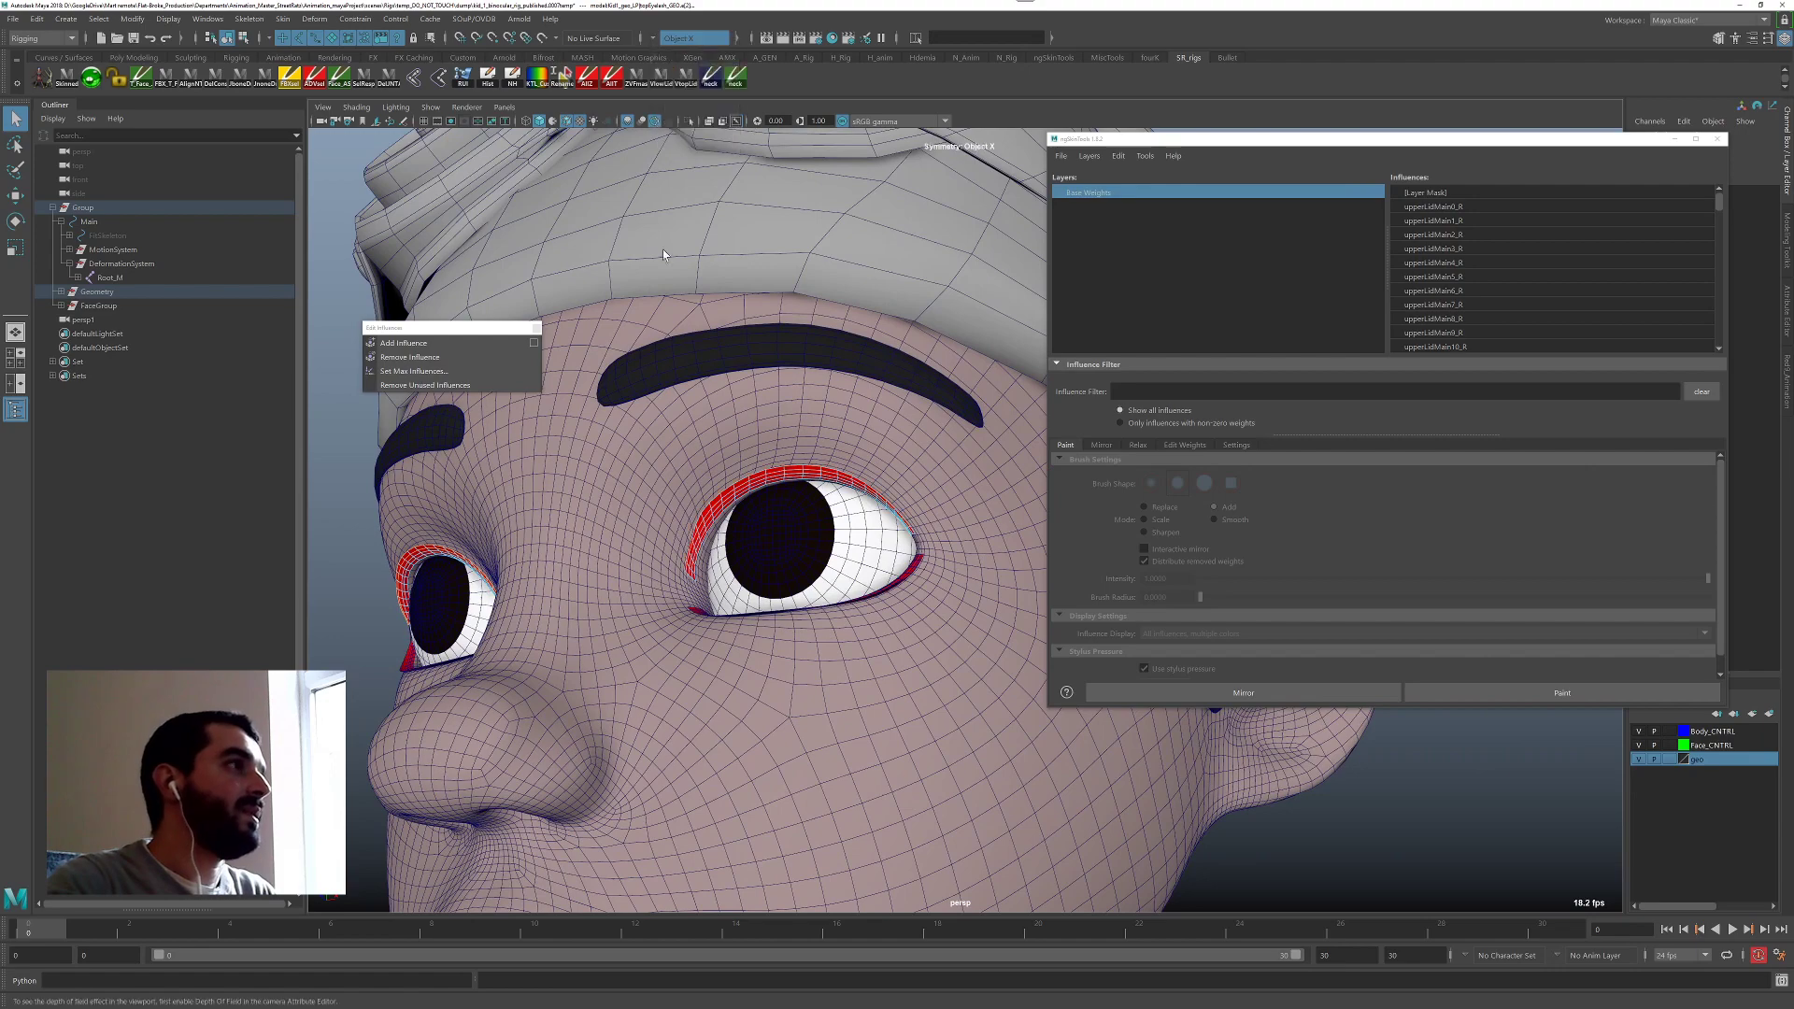
pyautogui.keyDown('alt'); pyautogui.moveTo(532, 658); pyautogui.dragTo(681, 639); pyautogui.keyUp('alt')
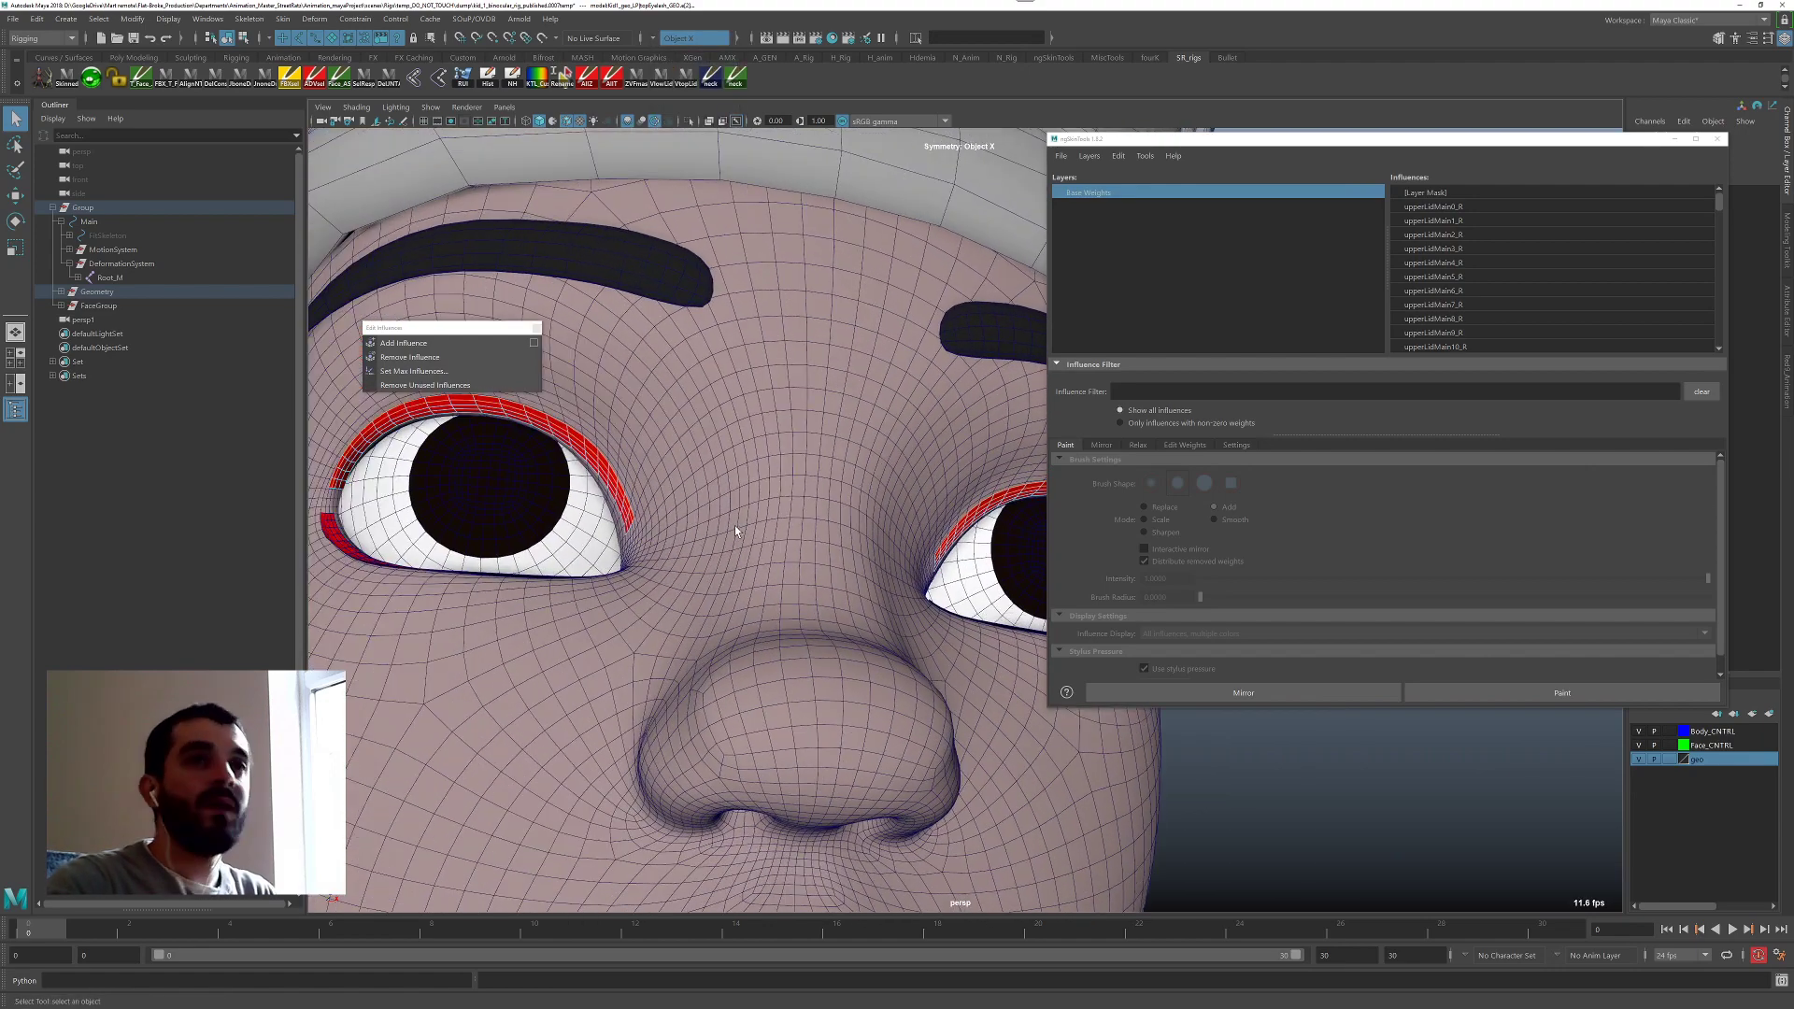
pyautogui.keyDown('ctrl'); pyautogui.rightClick(766, 458); pyautogui.keyUp('ctrl')
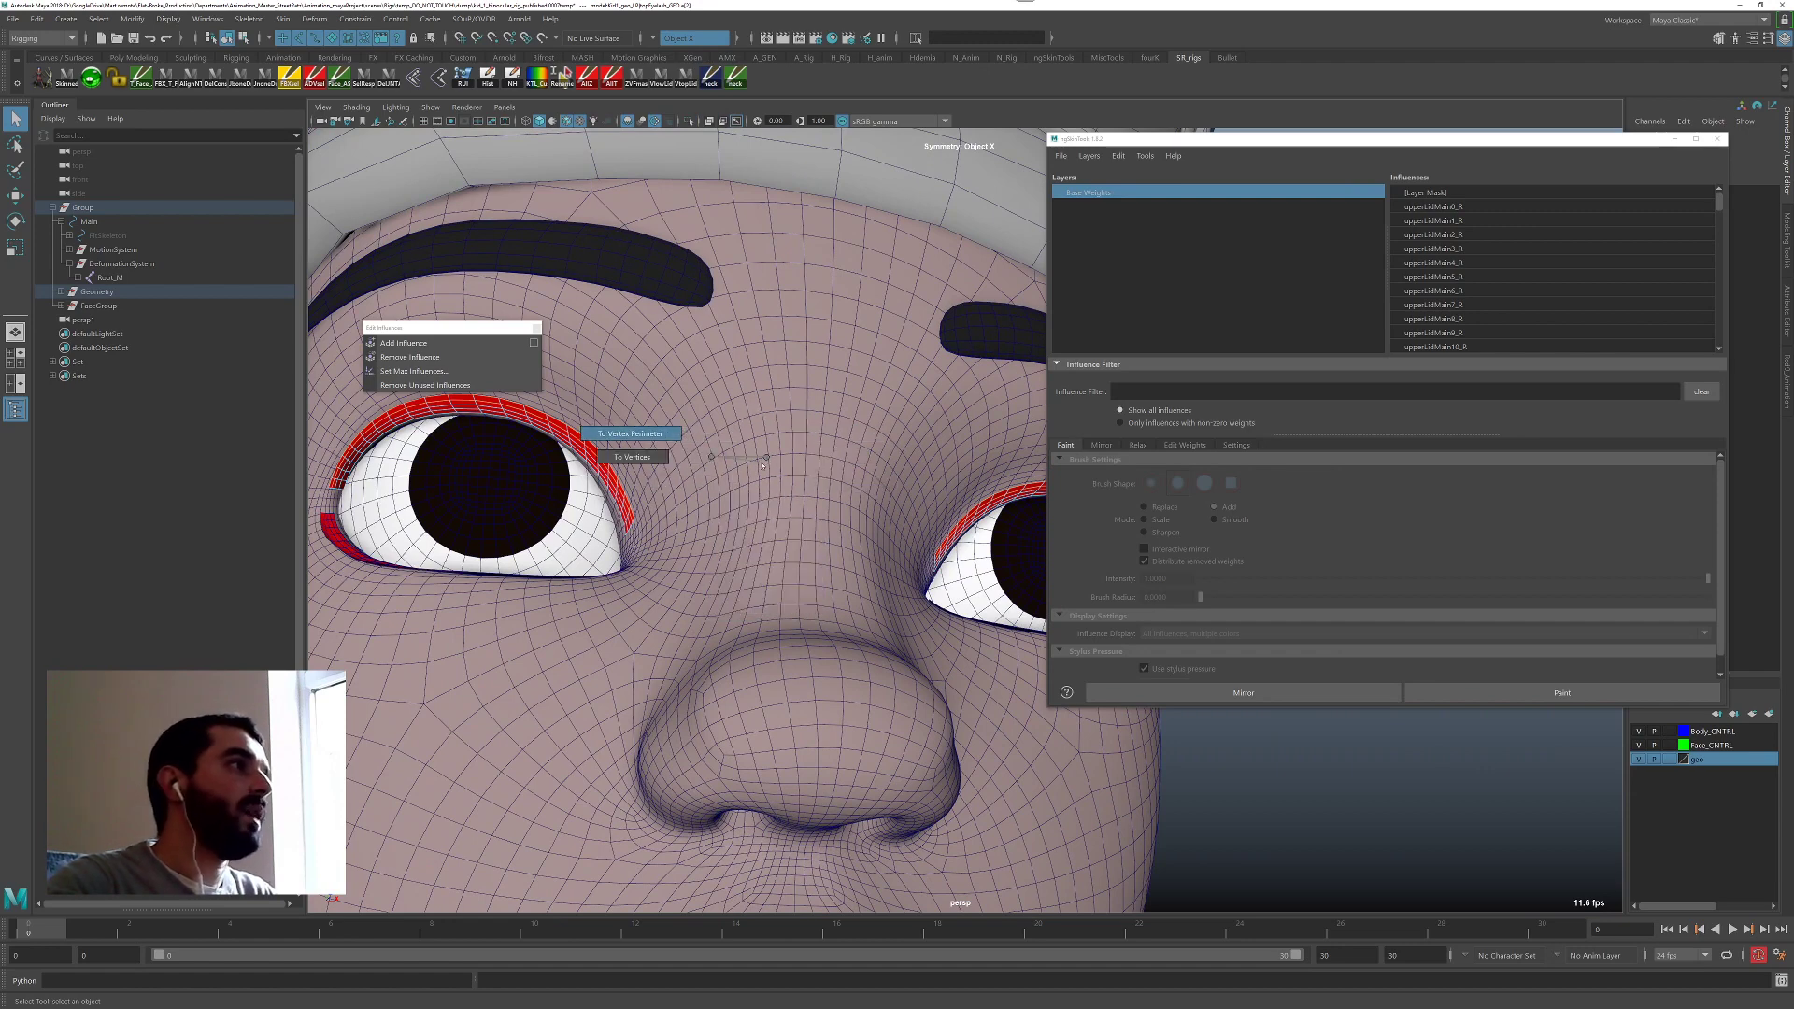
pyautogui.keyDown('ctrl'); pyautogui.rightClick(766, 458); pyautogui.keyUp('ctrl')
pyautogui.keyDown('ctrl'); pyautogui.moveTo(766, 458); pyautogui.dragTo(641, 465, button='right'); pyautogui.keyUp('ctrl')
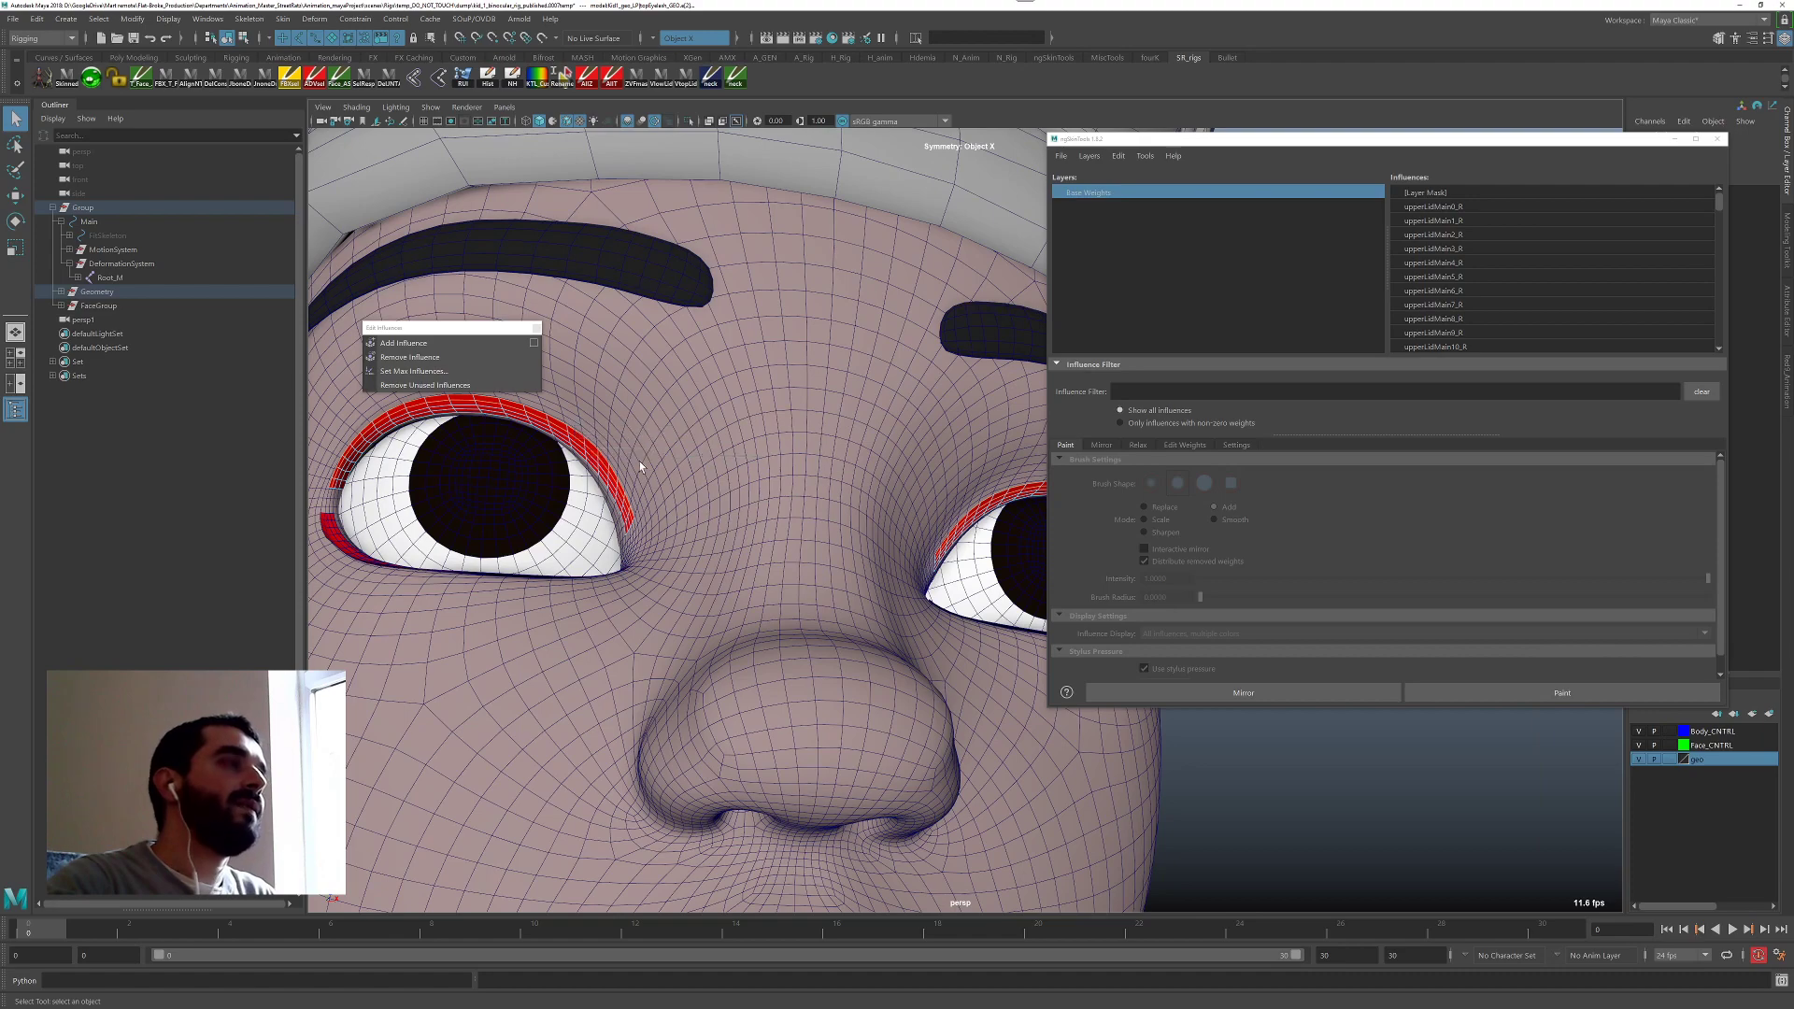
# Scrub to frame 7 and relax the upper eyelash vertices' skin weights at medium intensity, with 10 steps and step size 0.1500.
pyautogui.keyDown('alt'); pyautogui.moveTo(626, 484); pyautogui.dragTo(652, 530); pyautogui.keyUp('alt')
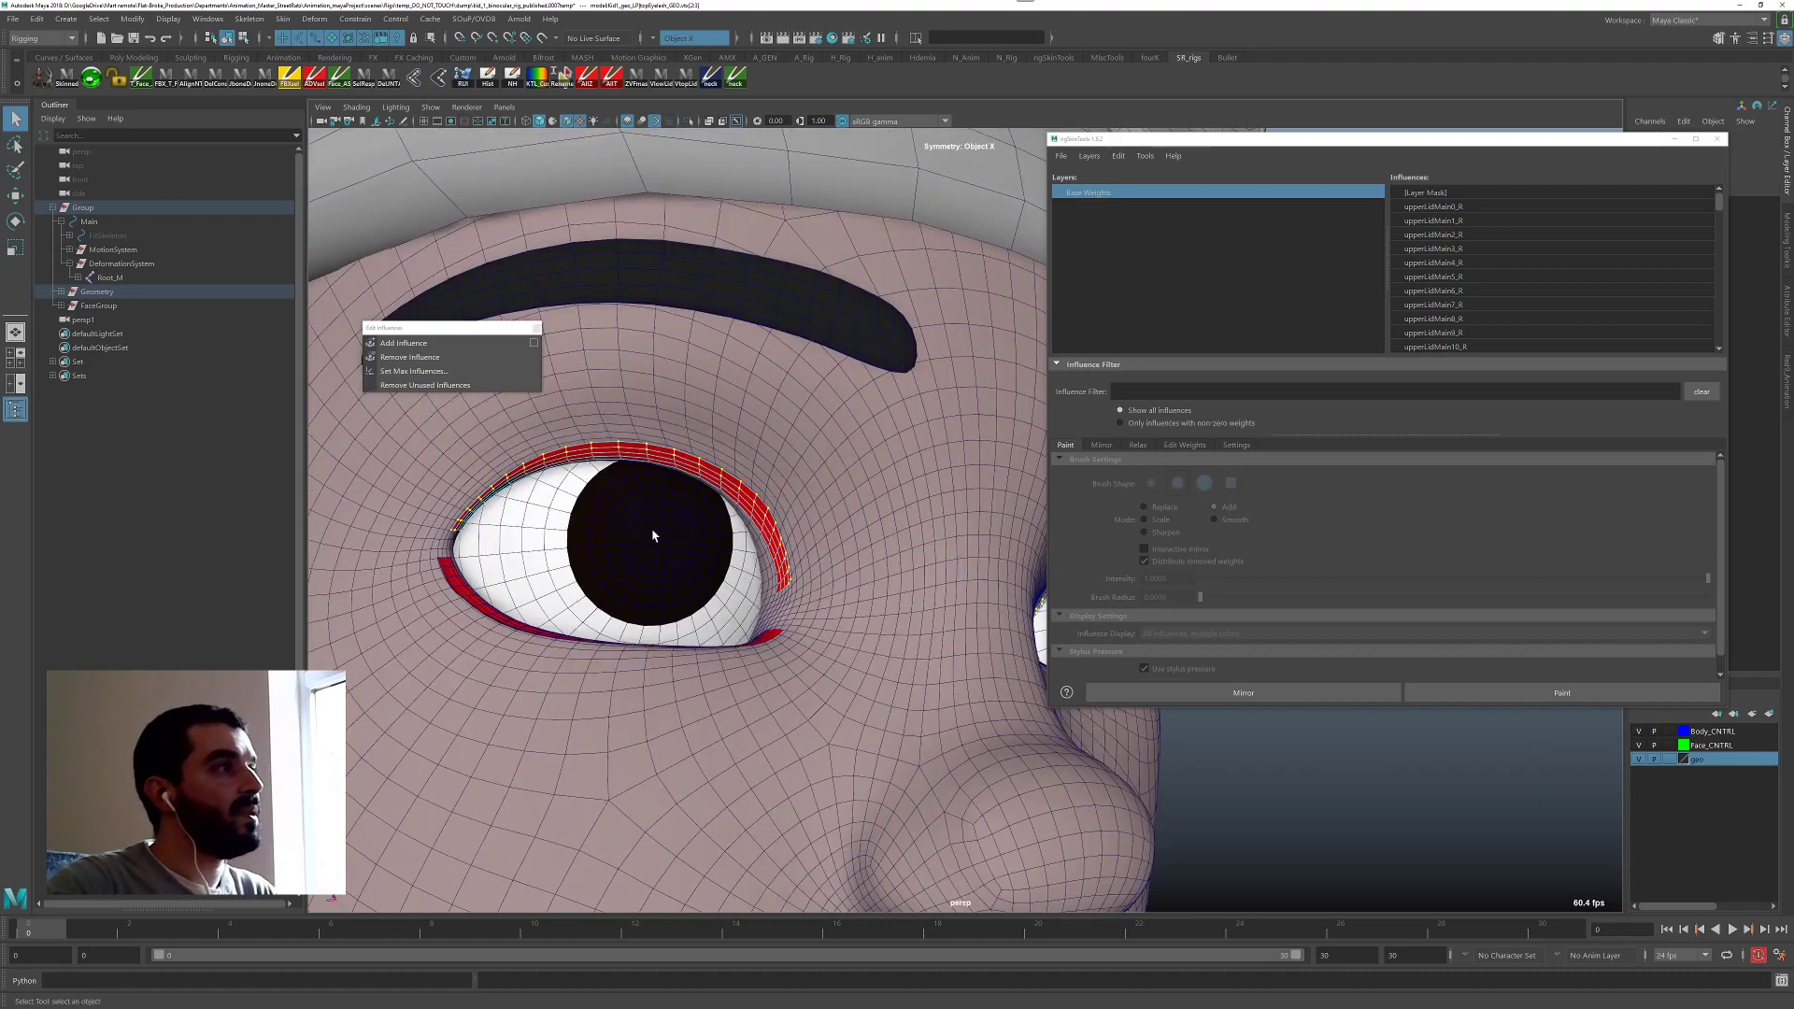
pyautogui.hotkey('alt', 'v')
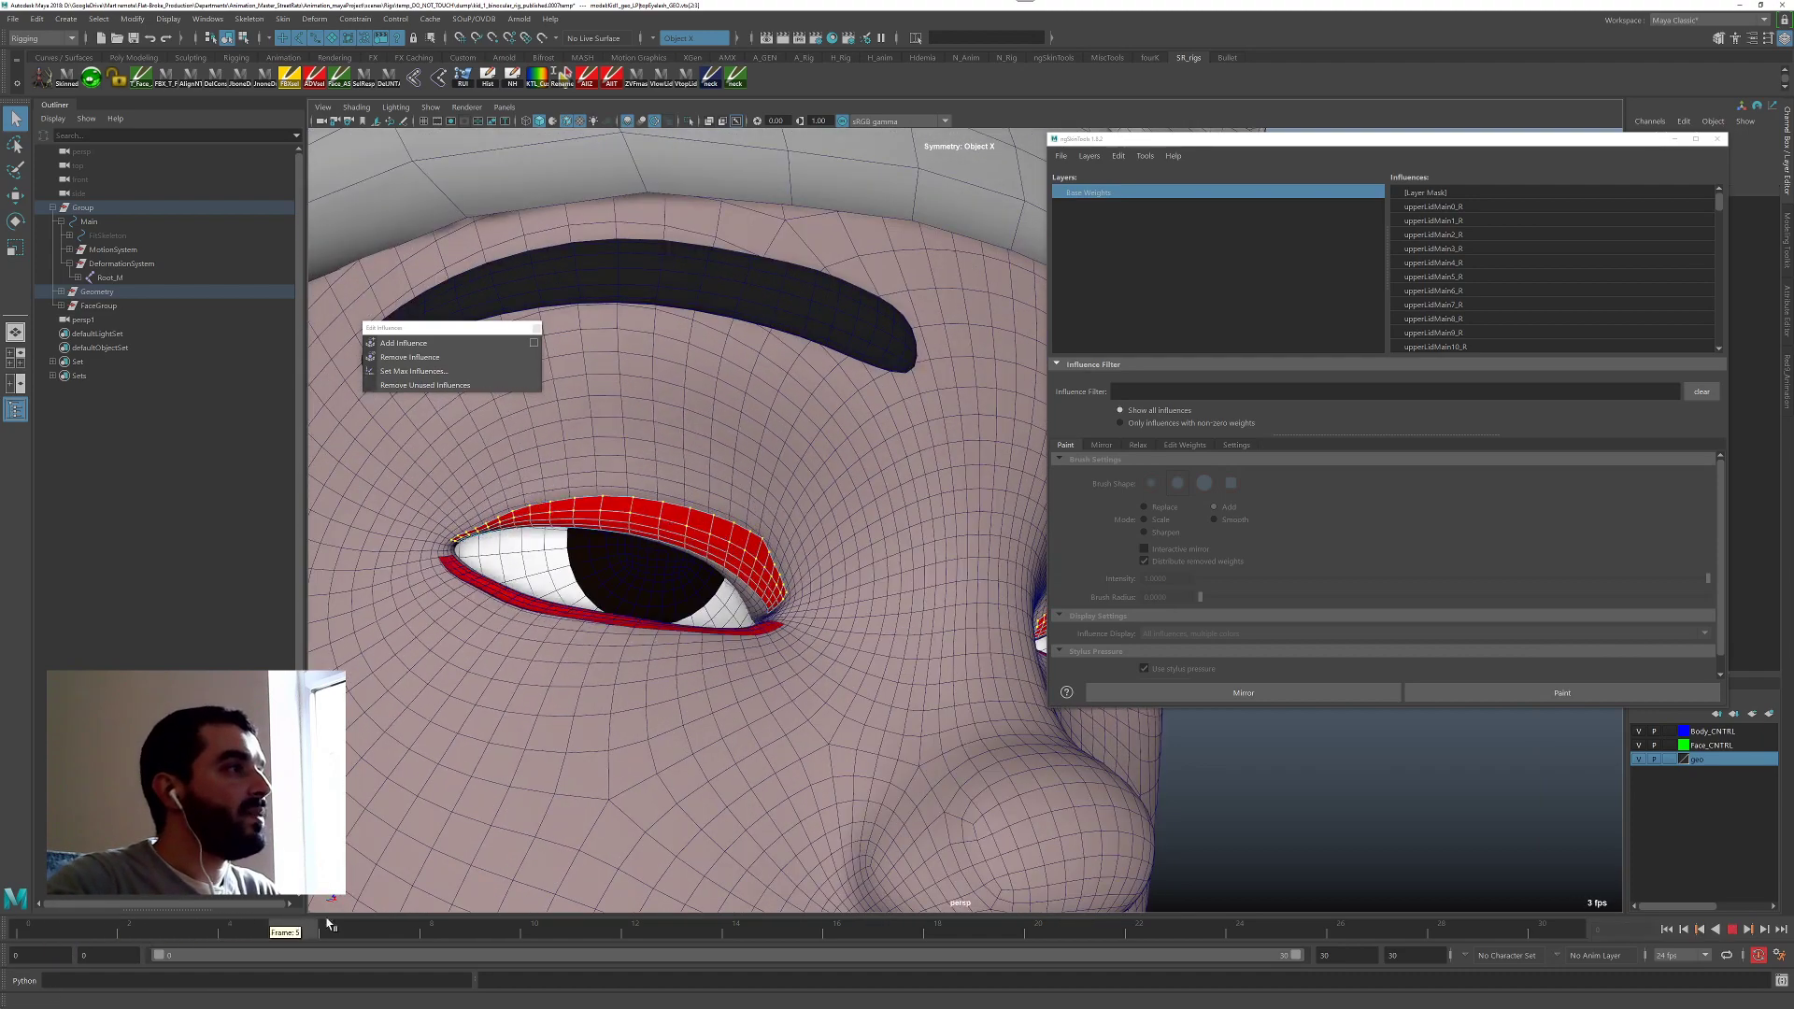
pyautogui.hotkey('alt', 'v')
pyautogui.keyDown('alt'); pyautogui.moveTo(445, 848); pyautogui.dragTo(740, 702); pyautogui.keyUp('alt')
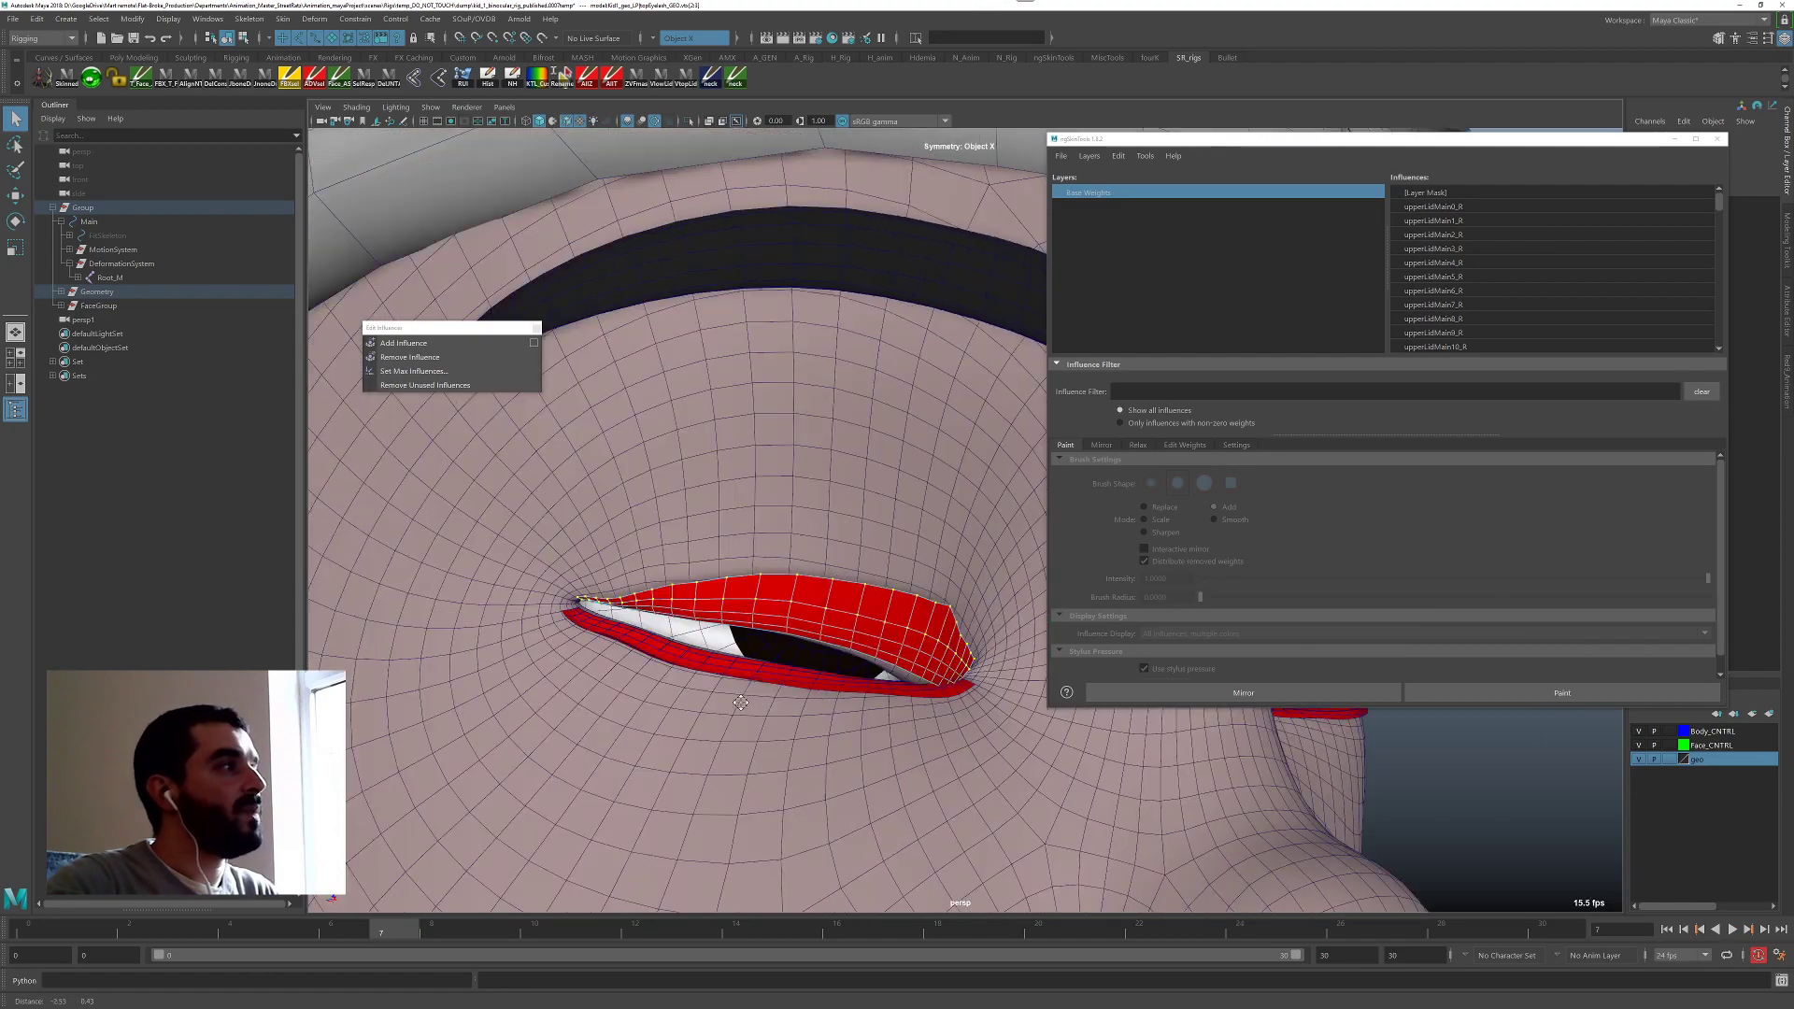
pyautogui.keyDown('alt'); pyautogui.moveTo(740, 702); pyautogui.dragTo(788, 721, button='right'); pyautogui.keyUp('alt')
pyautogui.keyDown('alt'); pyautogui.moveTo(788, 721); pyautogui.dragTo(703, 697, button='middle'); pyautogui.keyUp('alt')
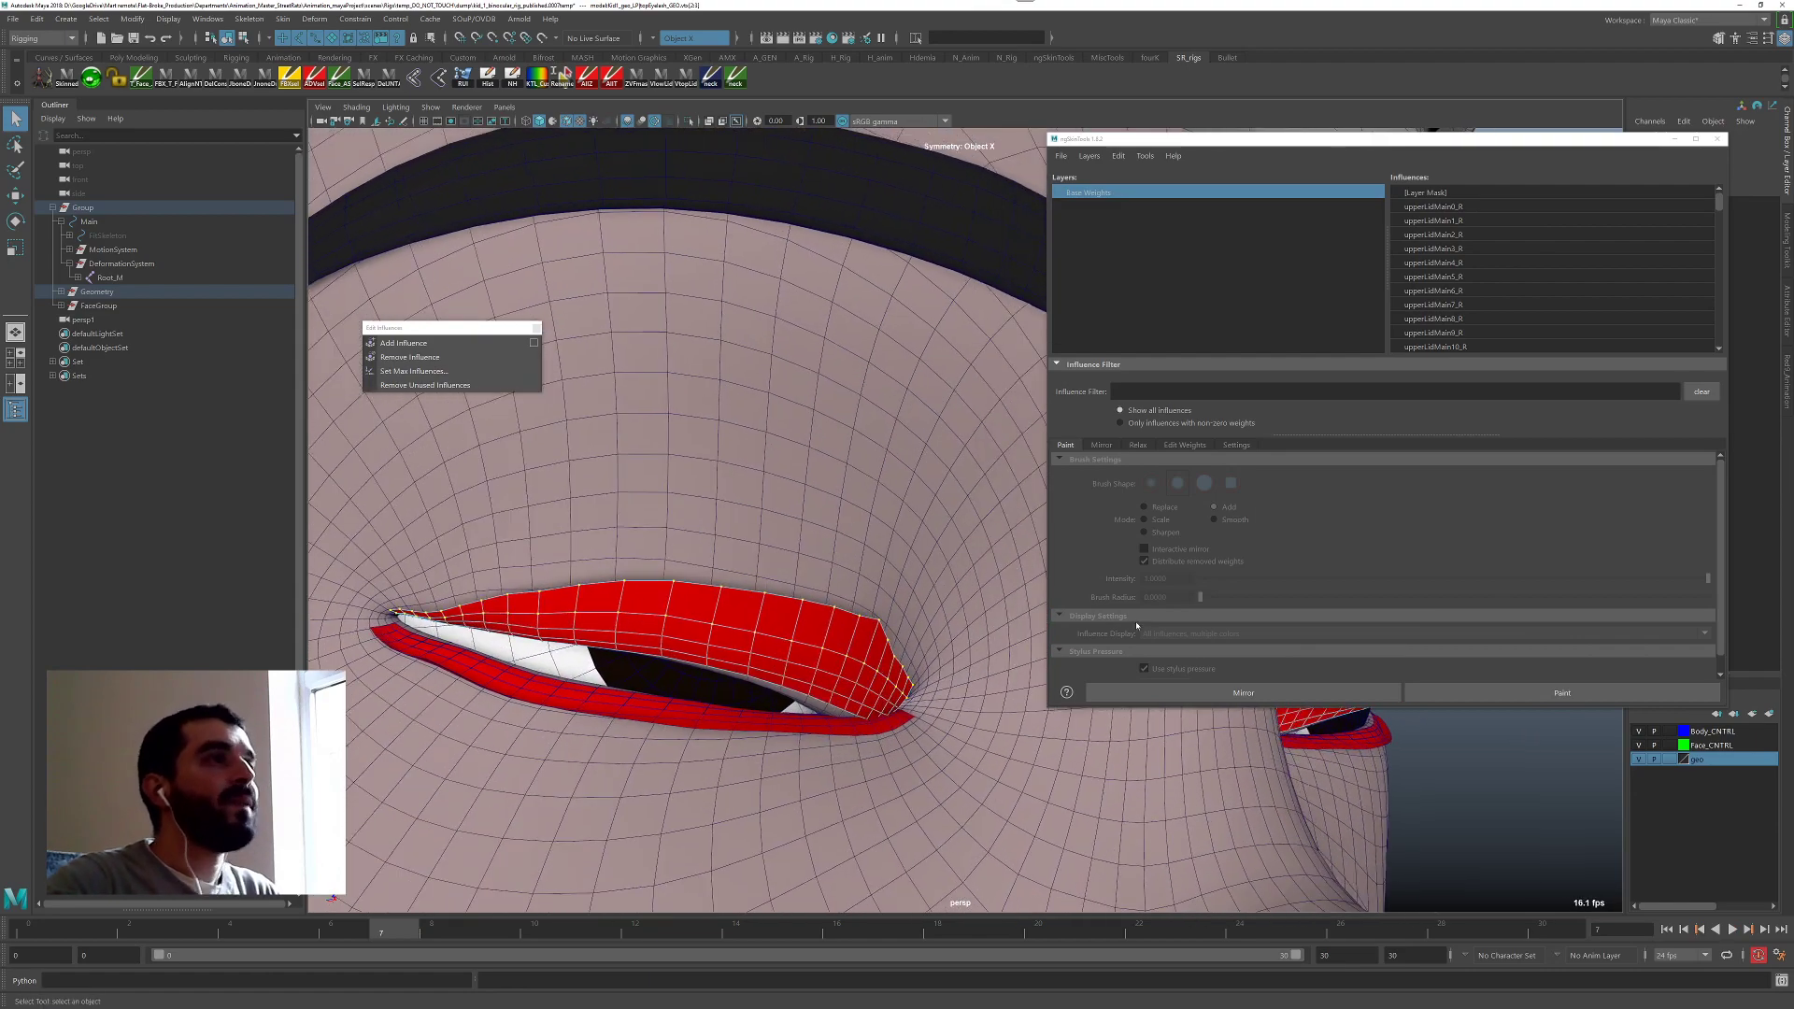
pyautogui.click(1135, 449)
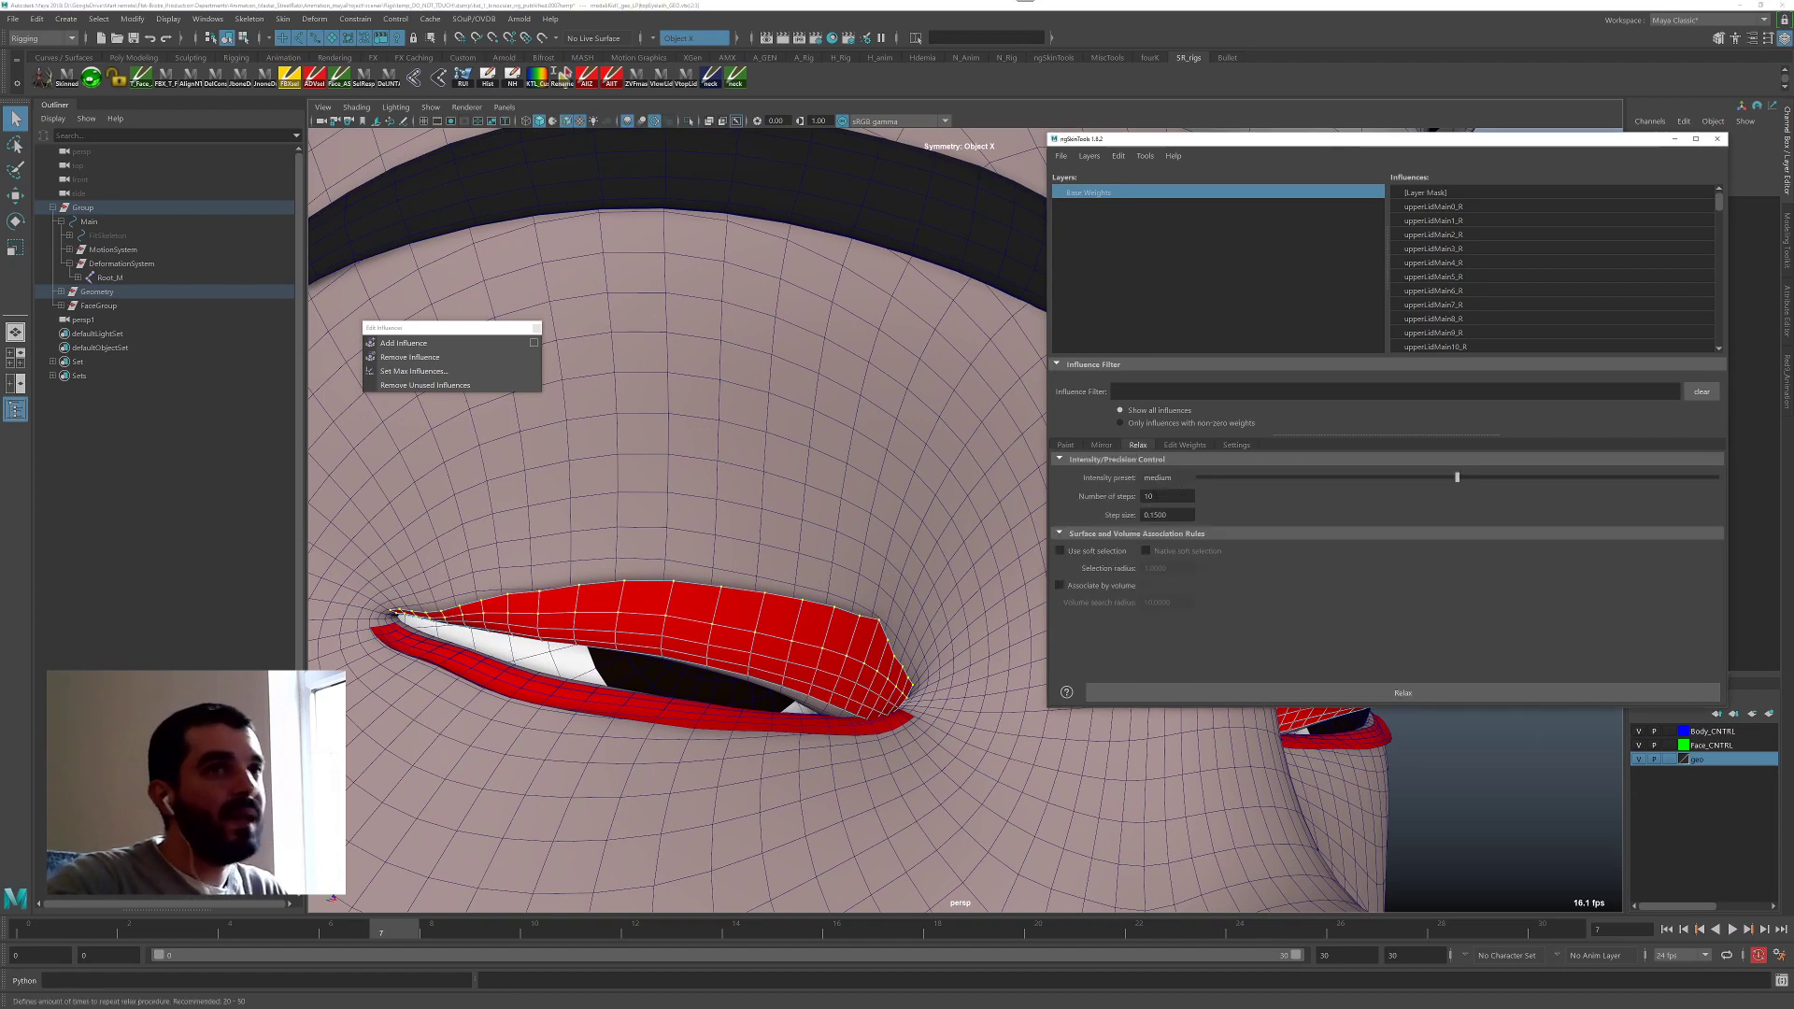
pyautogui.click(1236, 691)
# Inspect the relaxed upper eyelash edge and run Relax on its selected vertices again with the same settings.
pyautogui.keyDown('alt'); pyautogui.moveTo(737, 702); pyautogui.dragTo(848, 678); pyautogui.keyUp('alt')
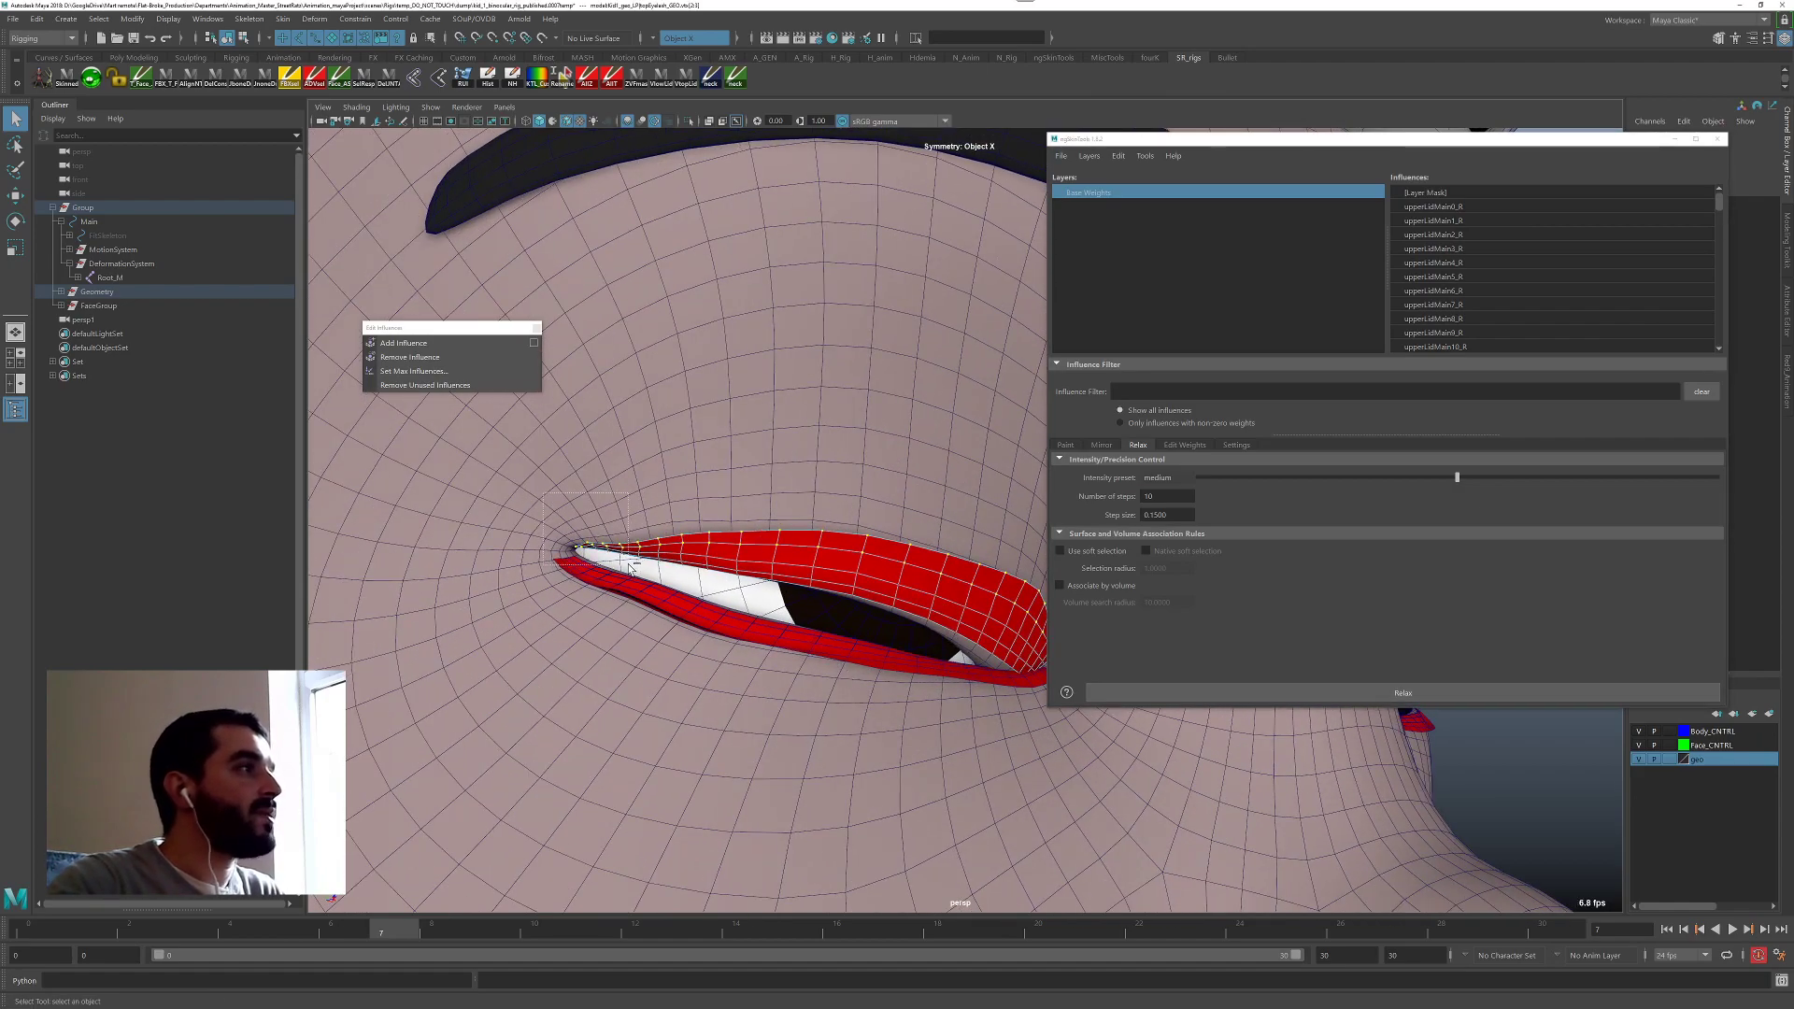
pyautogui.keyDown('alt'); pyautogui.moveTo(630, 568); pyautogui.dragTo(1000, 626); pyautogui.keyUp('alt')
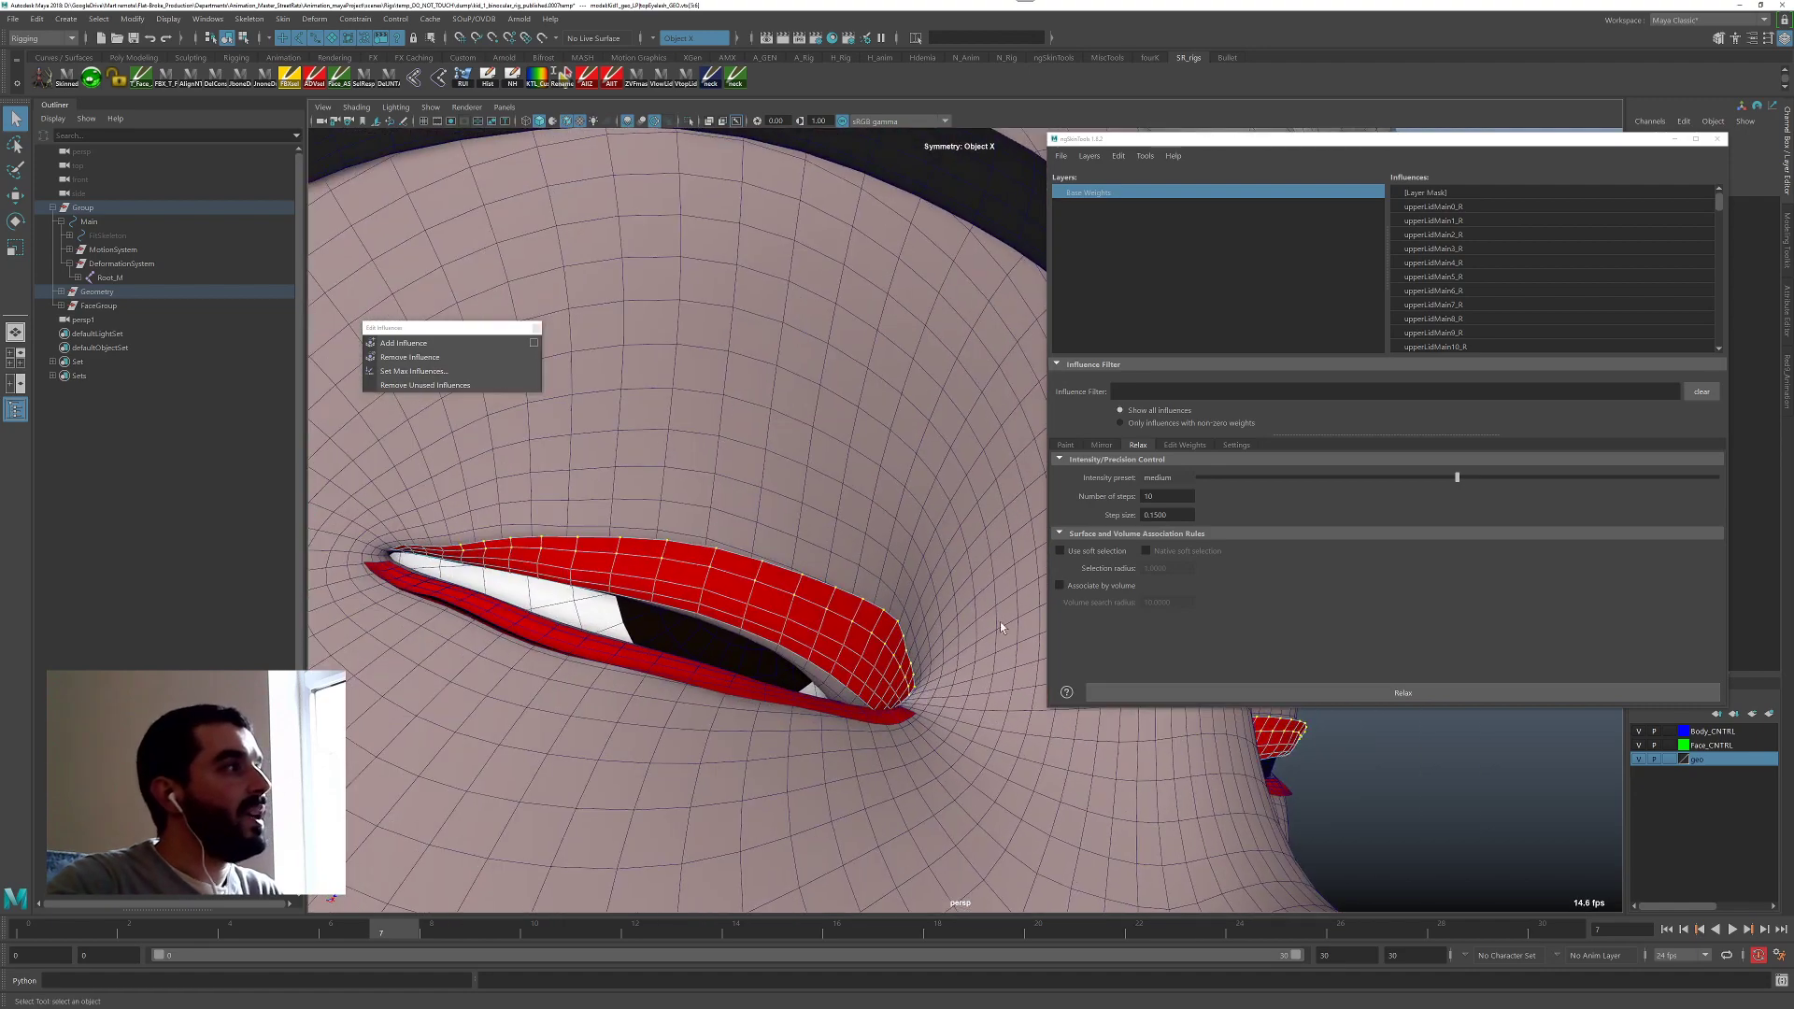
pyautogui.click(1381, 693)
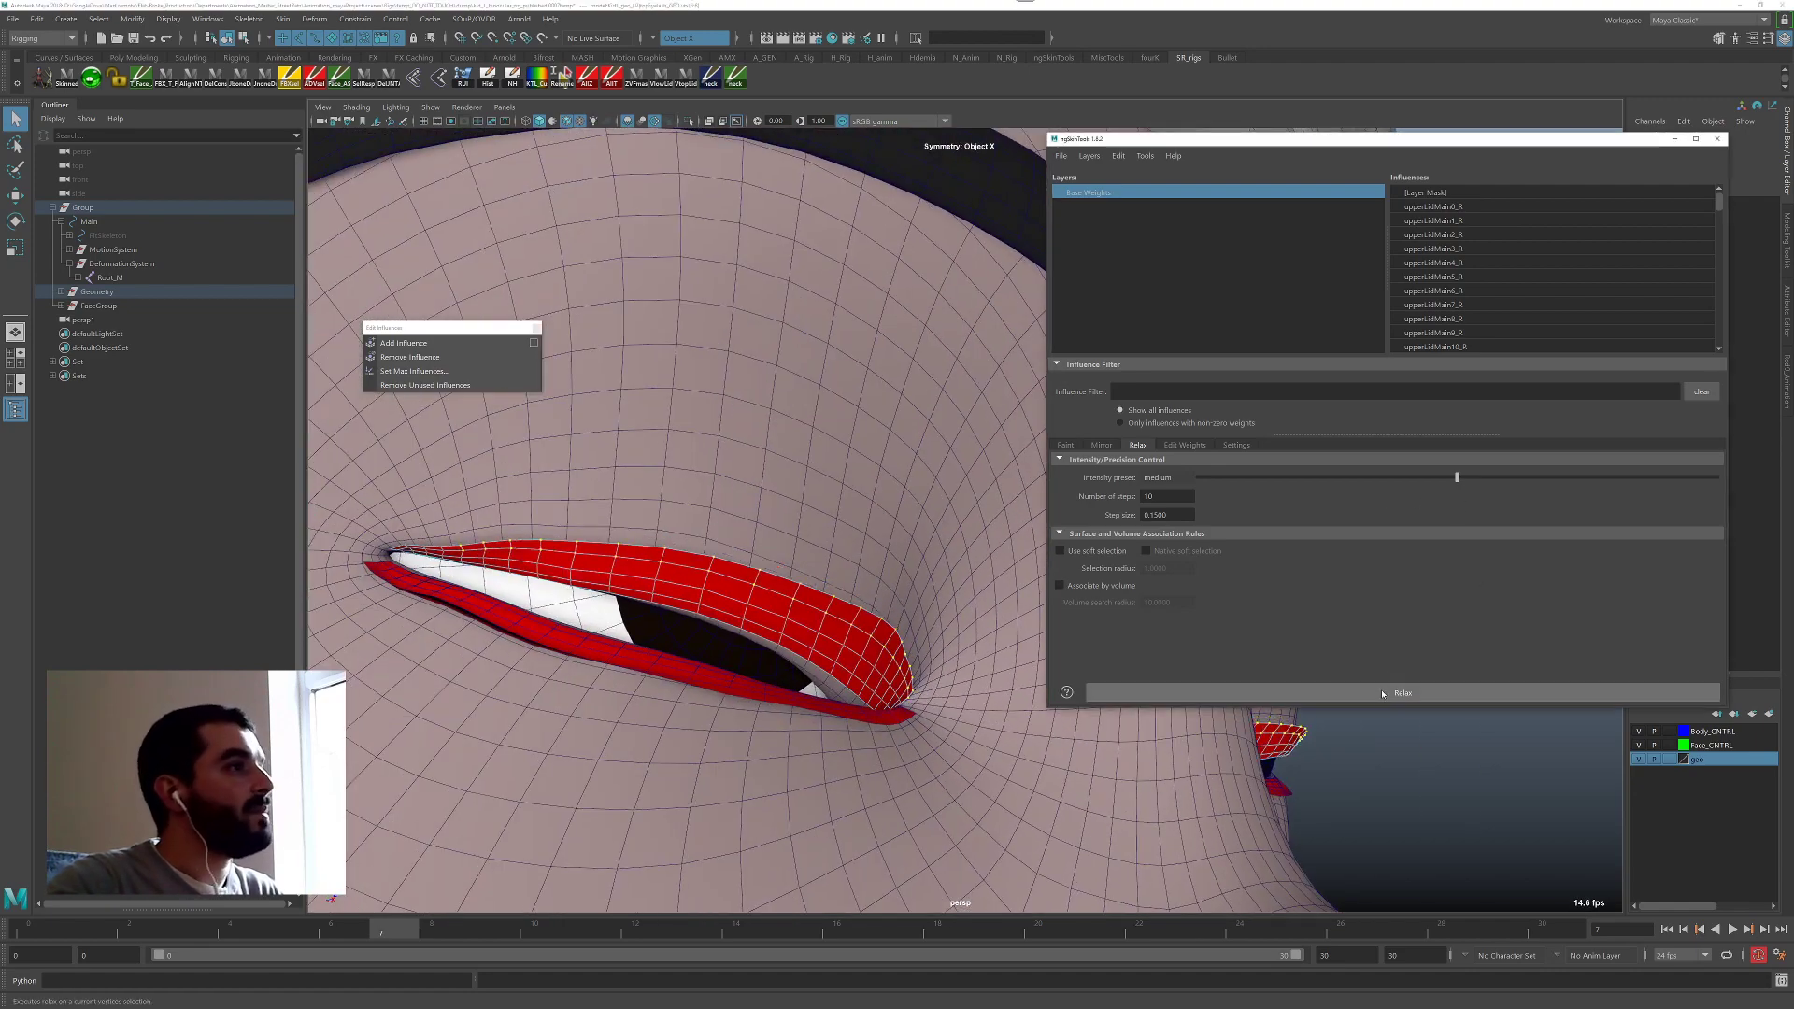
# Run Relax two more times on the selected upper eyelash vertices at frame 7, with medium intensity, 10 steps and step size 0.1500.
pyautogui.keyDown('alt'); pyautogui.moveTo(914, 680); pyautogui.dragTo(677, 665); pyautogui.keyUp('alt')
pyautogui.keyDown('alt'); pyautogui.moveTo(677, 665); pyautogui.dragTo(827, 666, button='middle'); pyautogui.keyUp('alt')
pyautogui.click(1277, 693)
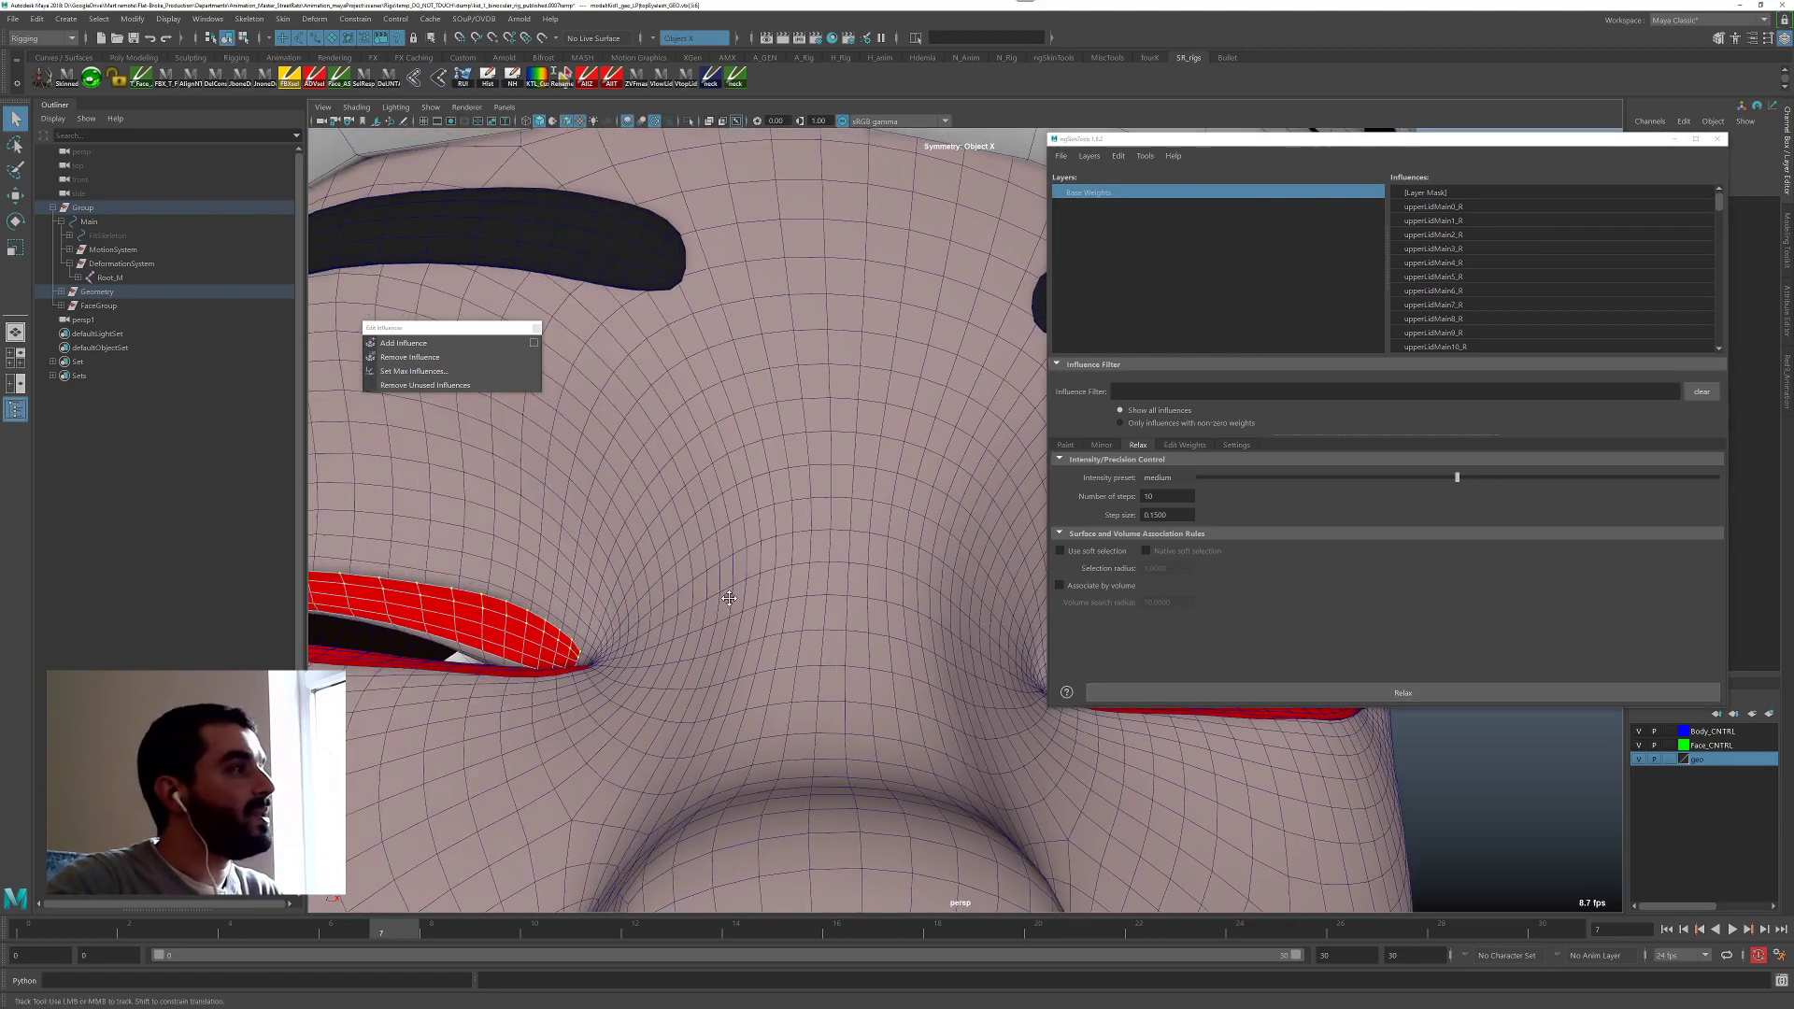
pyautogui.keyDown('alt'); pyautogui.moveTo(445, 570); pyautogui.dragTo(881, 620, button='middle'); pyautogui.keyUp('alt')
pyautogui.keyDown('alt'); pyautogui.moveTo(881, 621); pyautogui.dragTo(920, 677); pyautogui.keyUp('alt')
pyautogui.click(1258, 694)
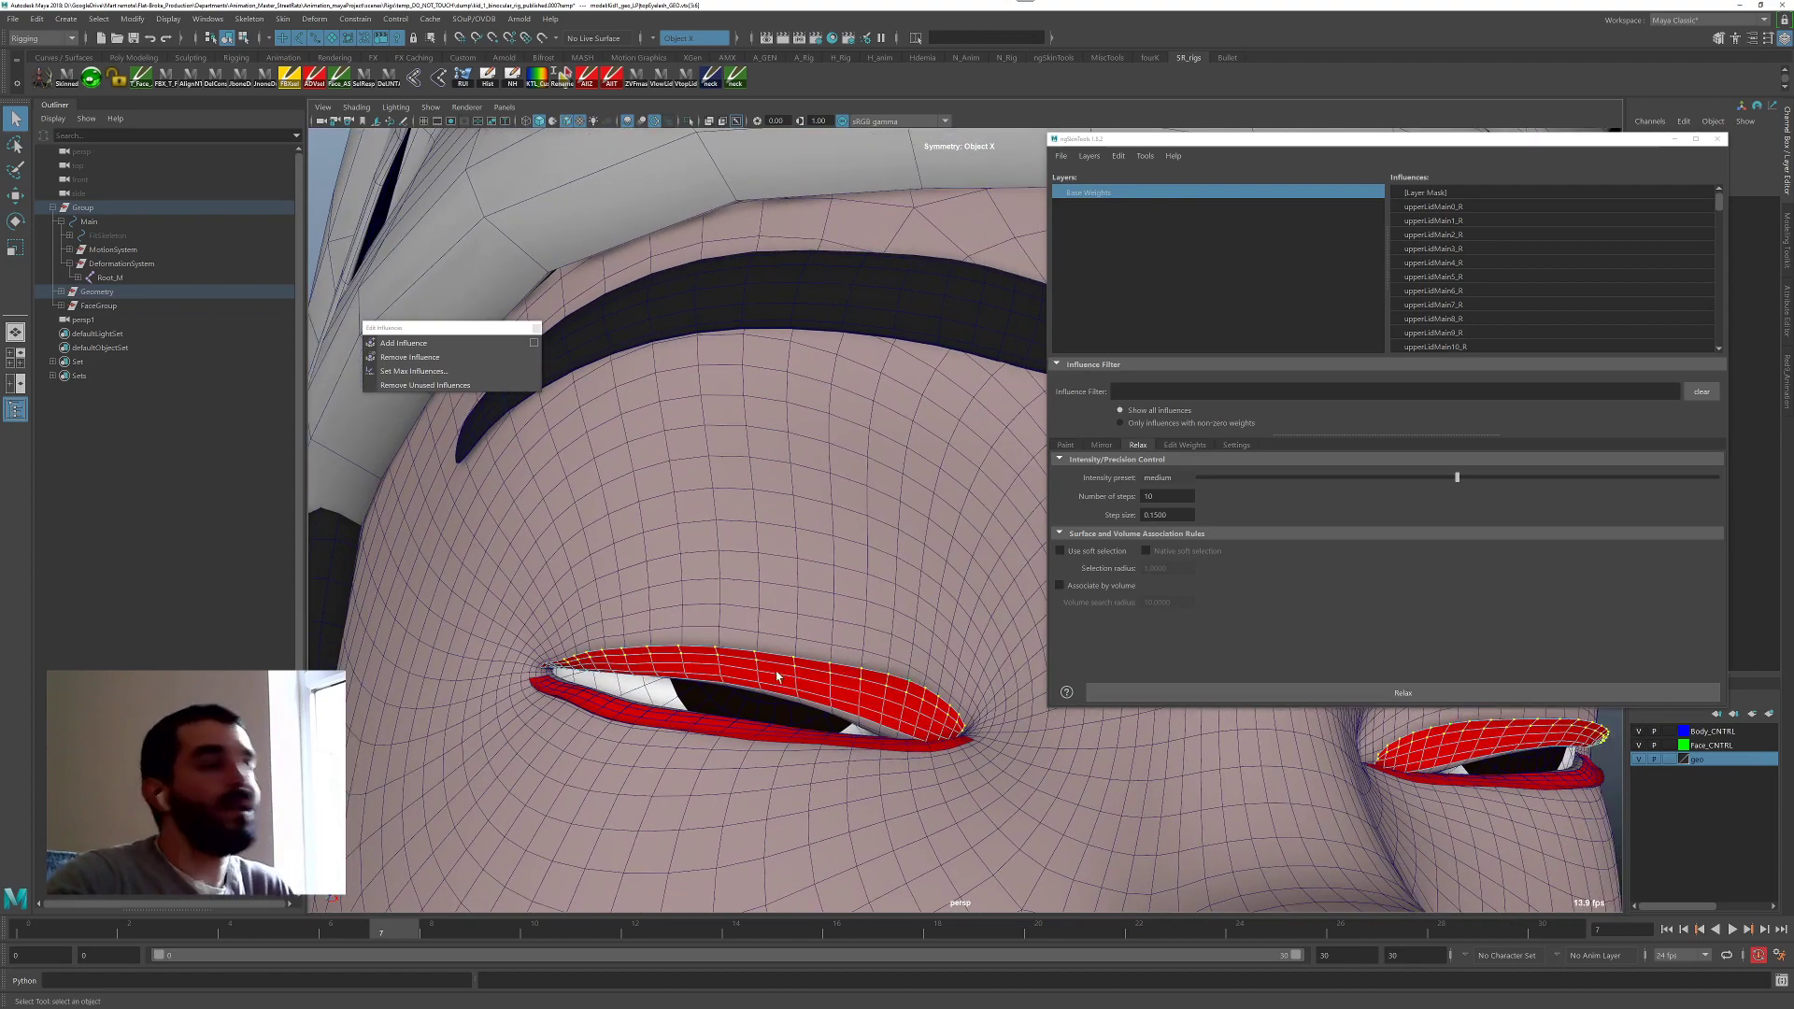
# Scrub to frame 4, convert the upper eyelash selection to vertices and relax their skin weights three times with the same settings.
pyautogui.keyDown('alt'); pyautogui.moveTo(777, 676); pyautogui.dragTo(930, 596, button='right'); pyautogui.keyUp('alt')
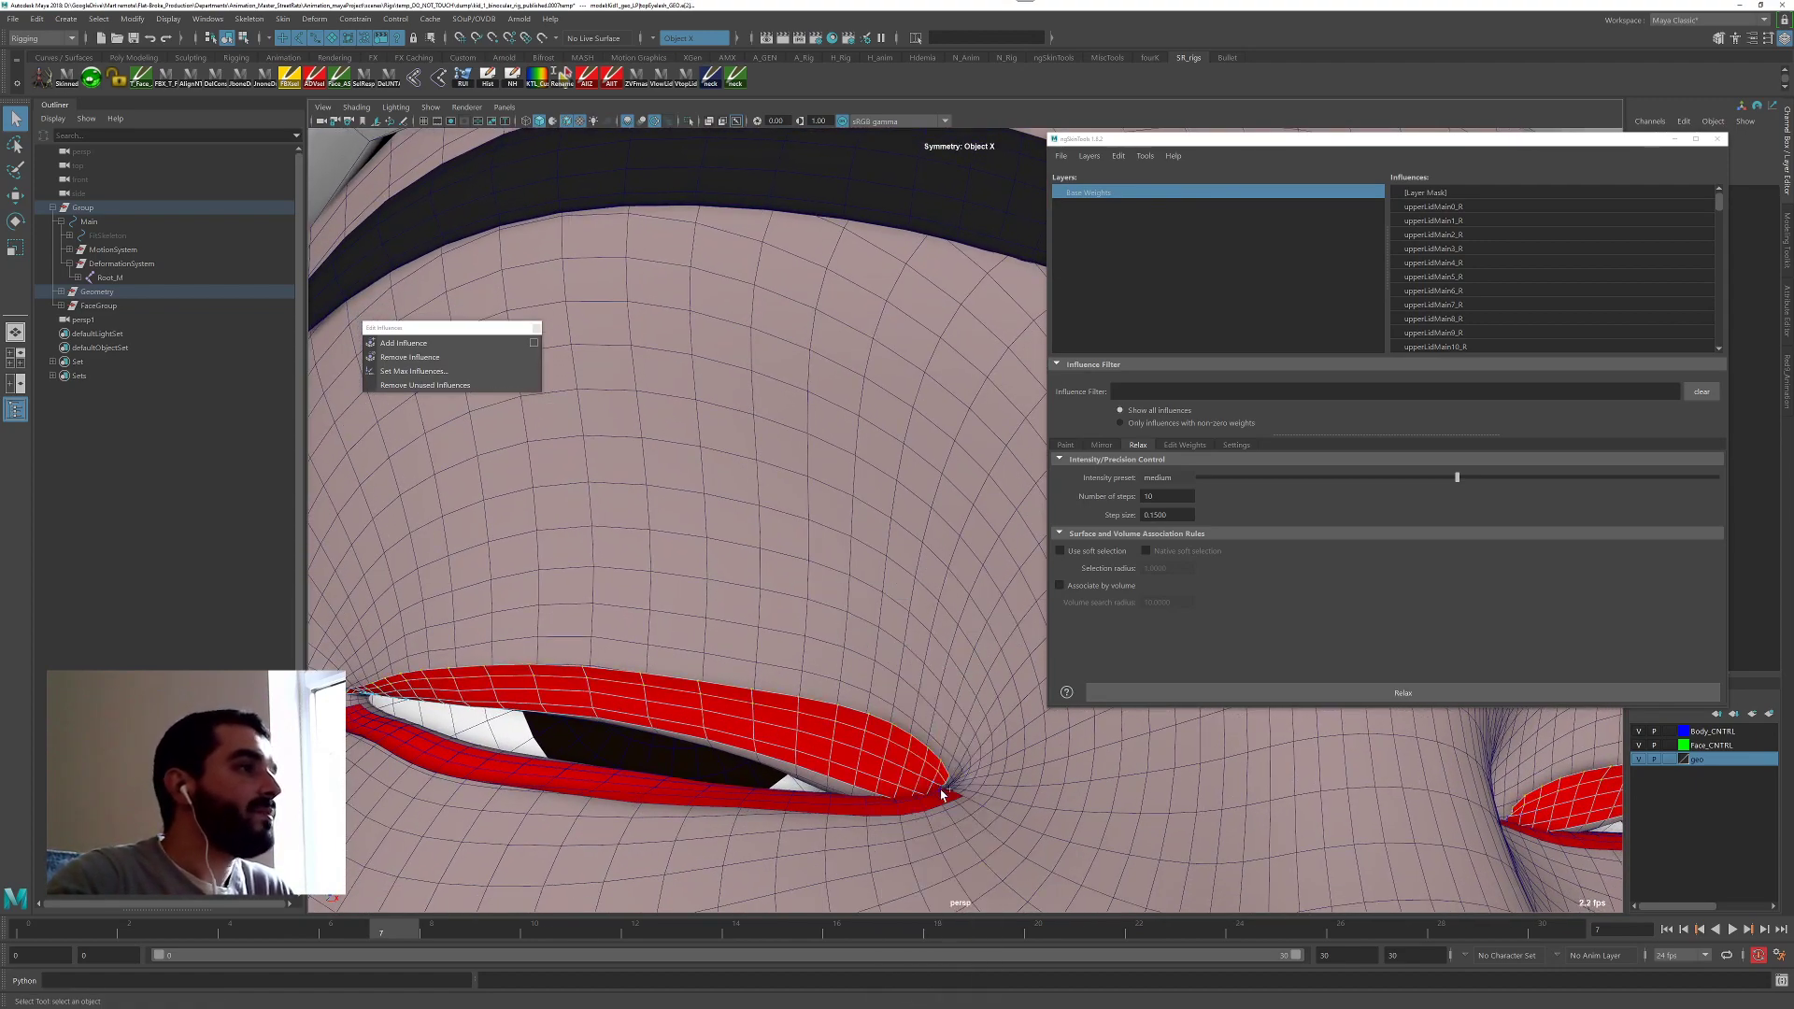
pyautogui.keyDown('alt'); pyautogui.moveTo(937, 786); pyautogui.dragTo(696, 696); pyautogui.keyUp('alt')
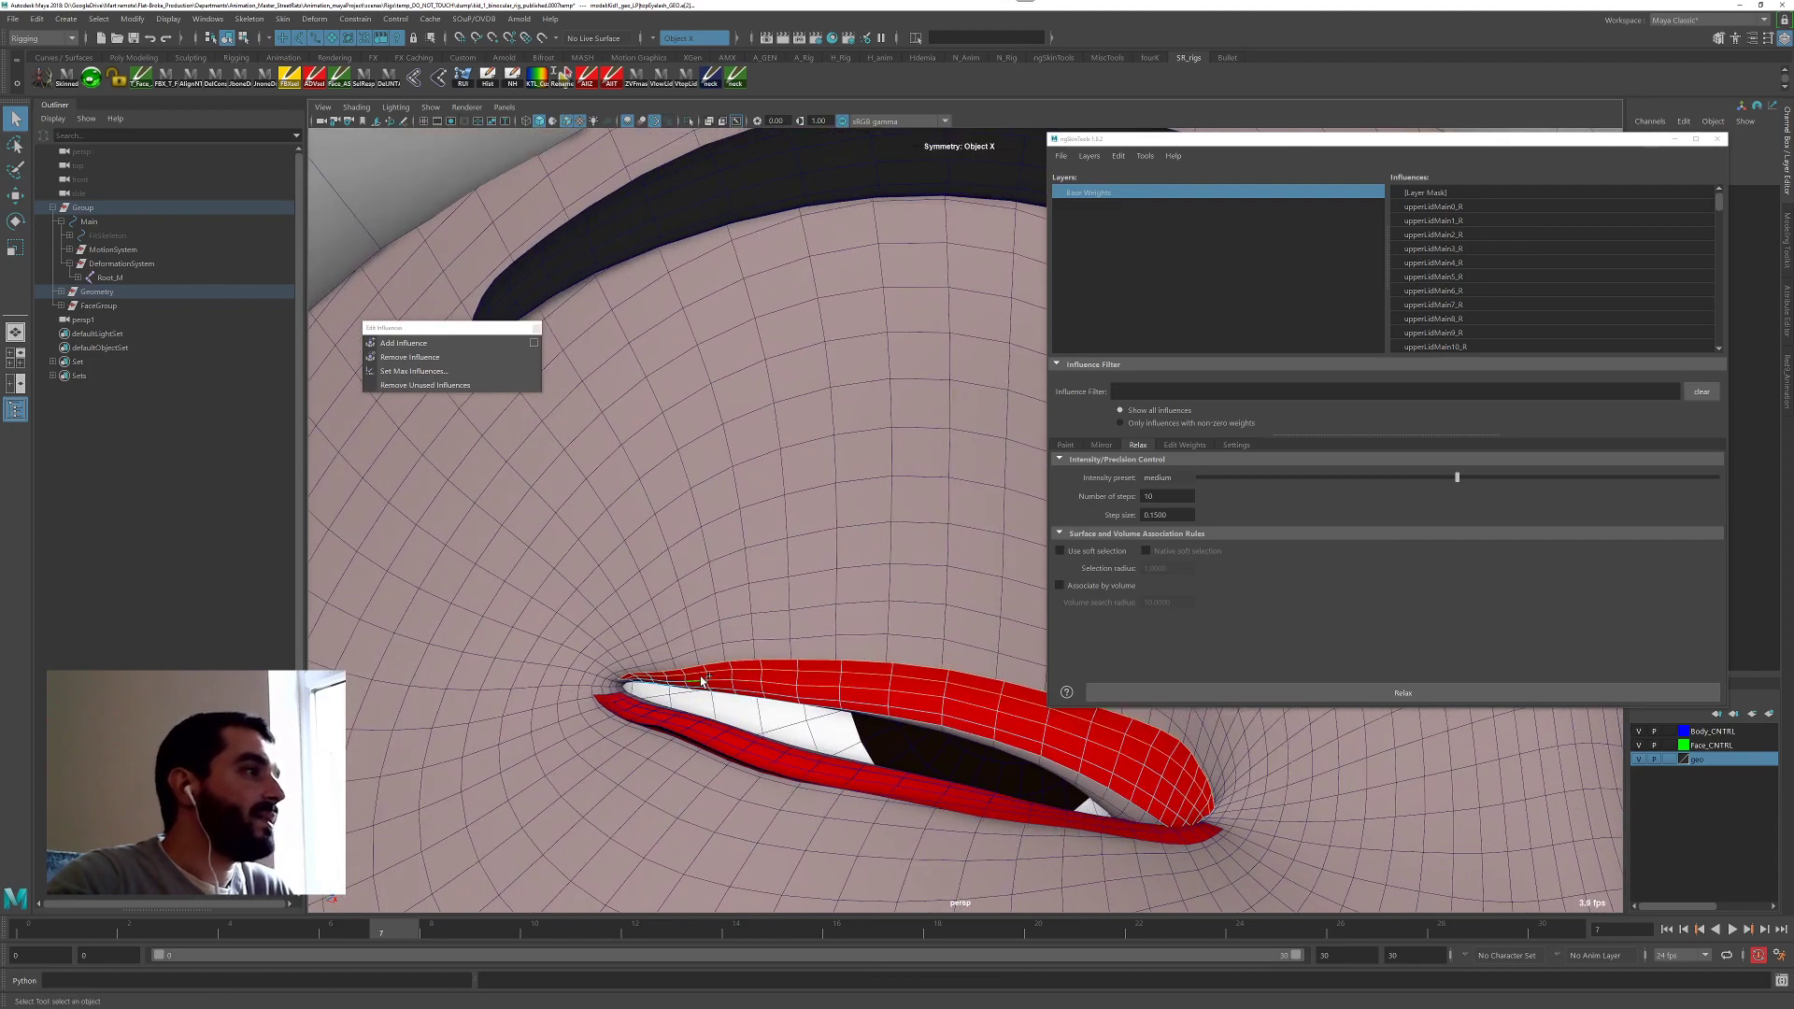
pyautogui.keyDown('alt'); pyautogui.moveTo(824, 789); pyautogui.dragTo(468, 860); pyautogui.keyUp('alt')
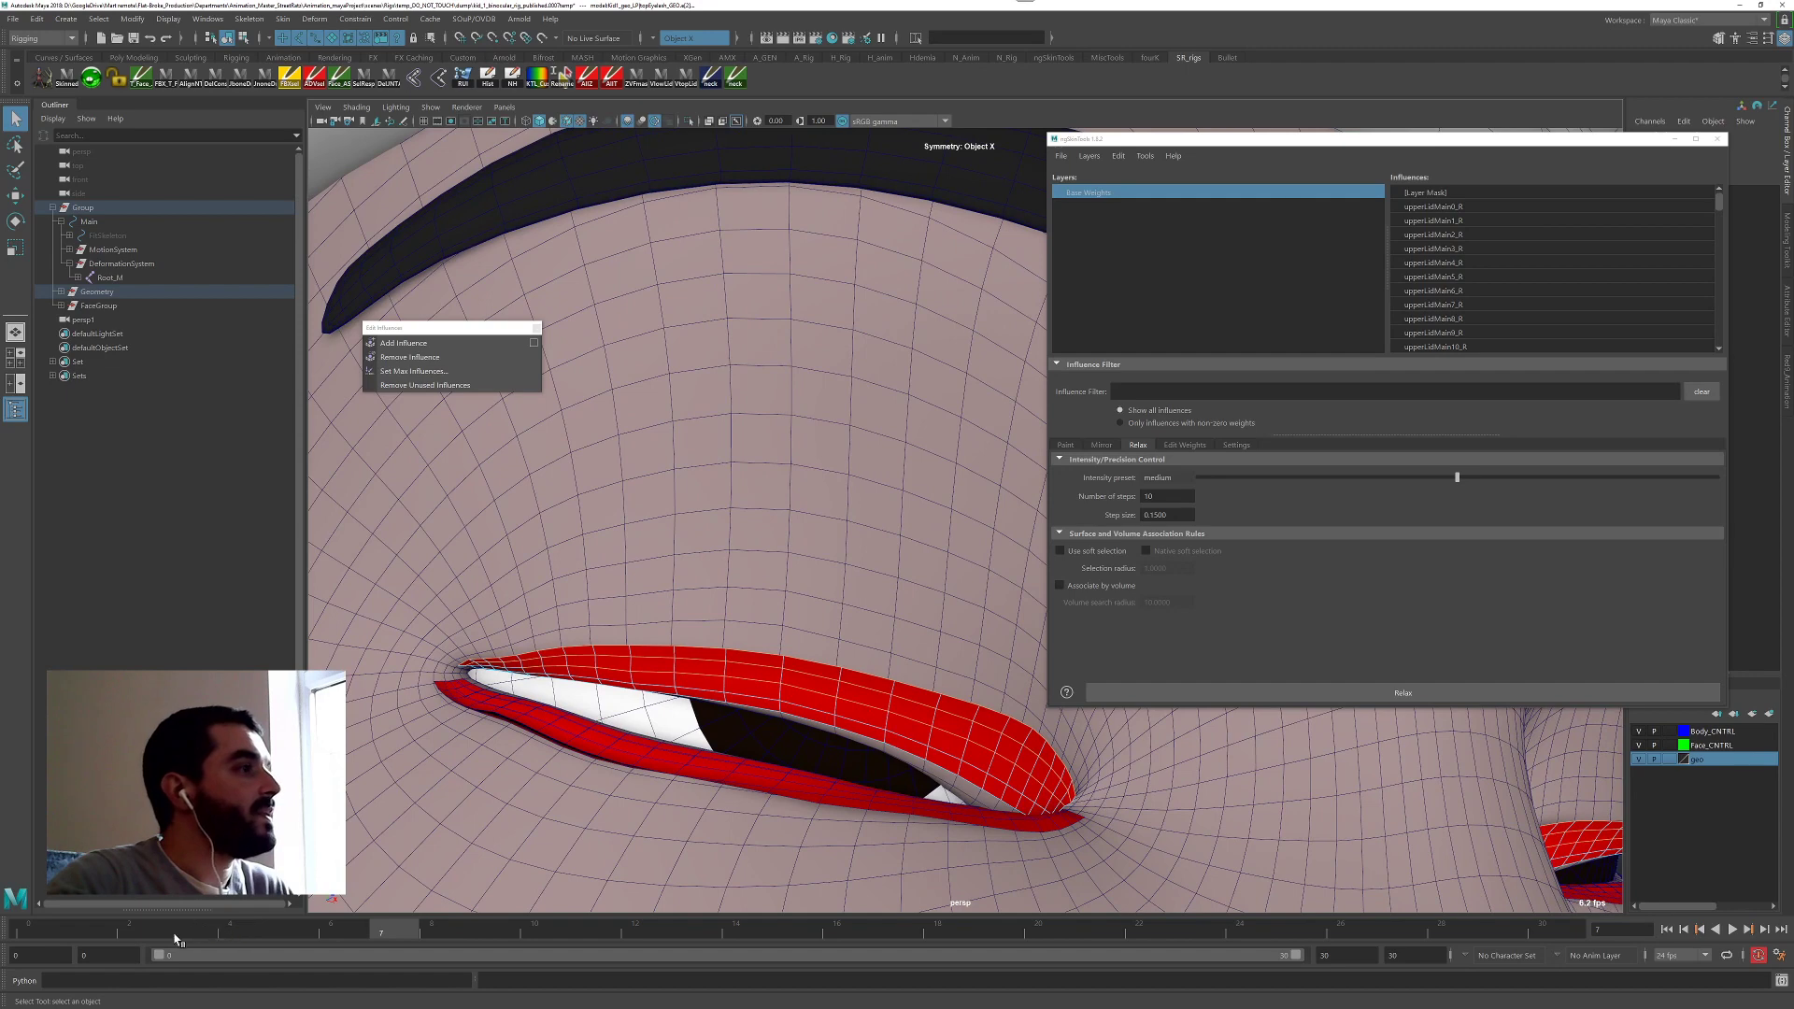
pyautogui.moveTo(175, 939); pyautogui.dragTo(243, 934)
pyautogui.keyDown('ctrl'); pyautogui.moveTo(771, 747); pyautogui.dragTo(607, 745, button='right'); pyautogui.keyUp('ctrl')
pyautogui.keyDown('alt'); pyautogui.moveTo(925, 811); pyautogui.dragTo(706, 811, button='middle'); pyautogui.keyUp('alt')
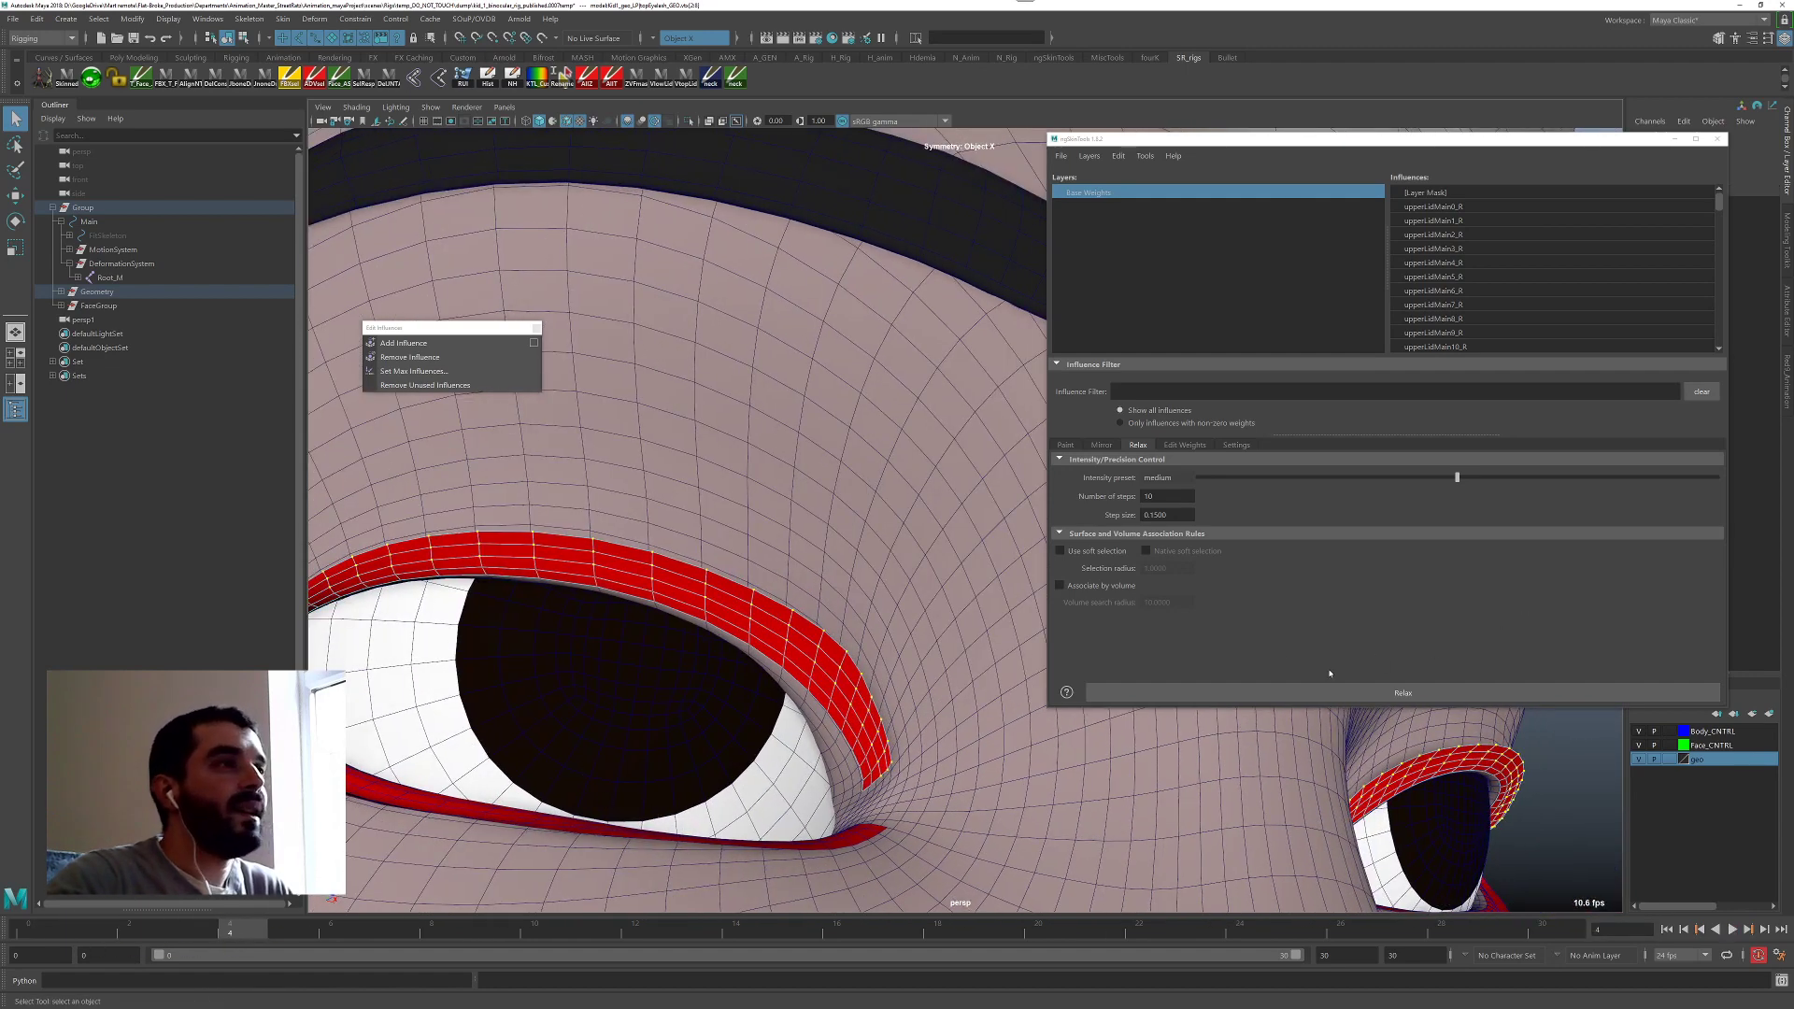
pyautogui.click(1293, 695)
pyautogui.click(1283, 698)
pyautogui.click(1283, 697)
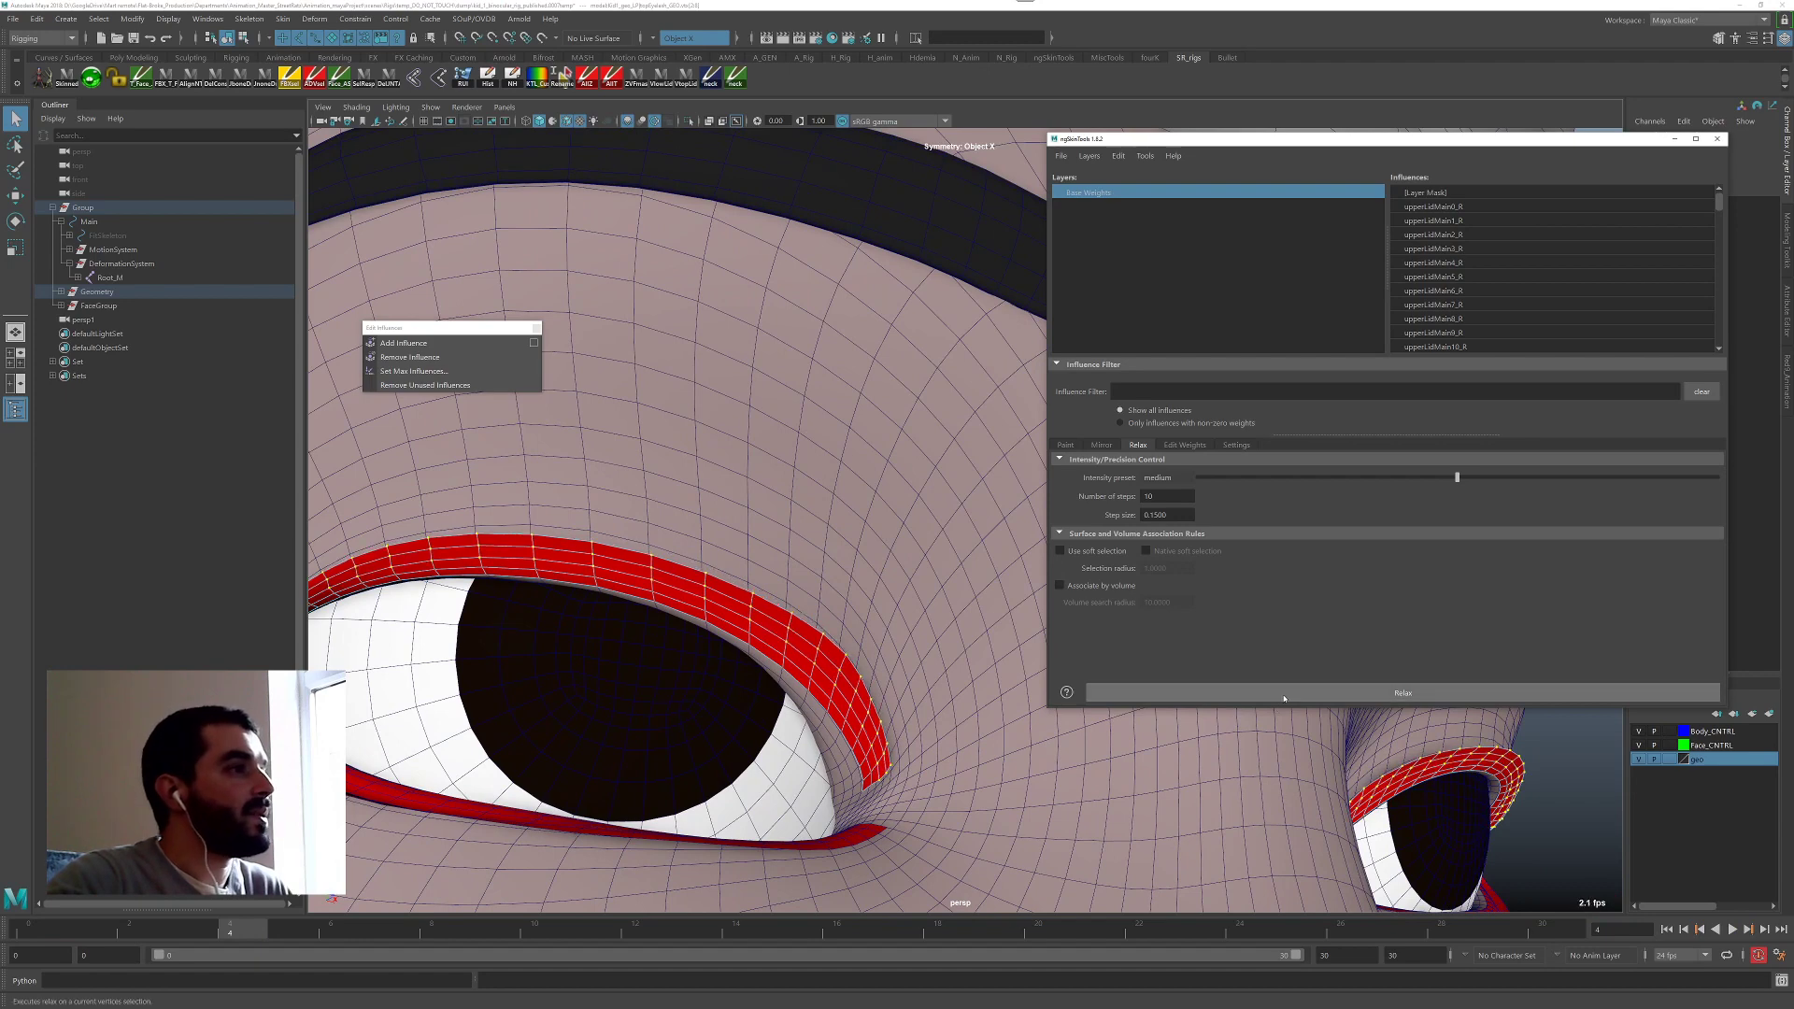
# Scrub to frame 9 and examine the relaxed upper eyelashes on the closed eyes from close up, the front and the side.
pyautogui.moveTo(230, 935); pyautogui.dragTo(485, 928)
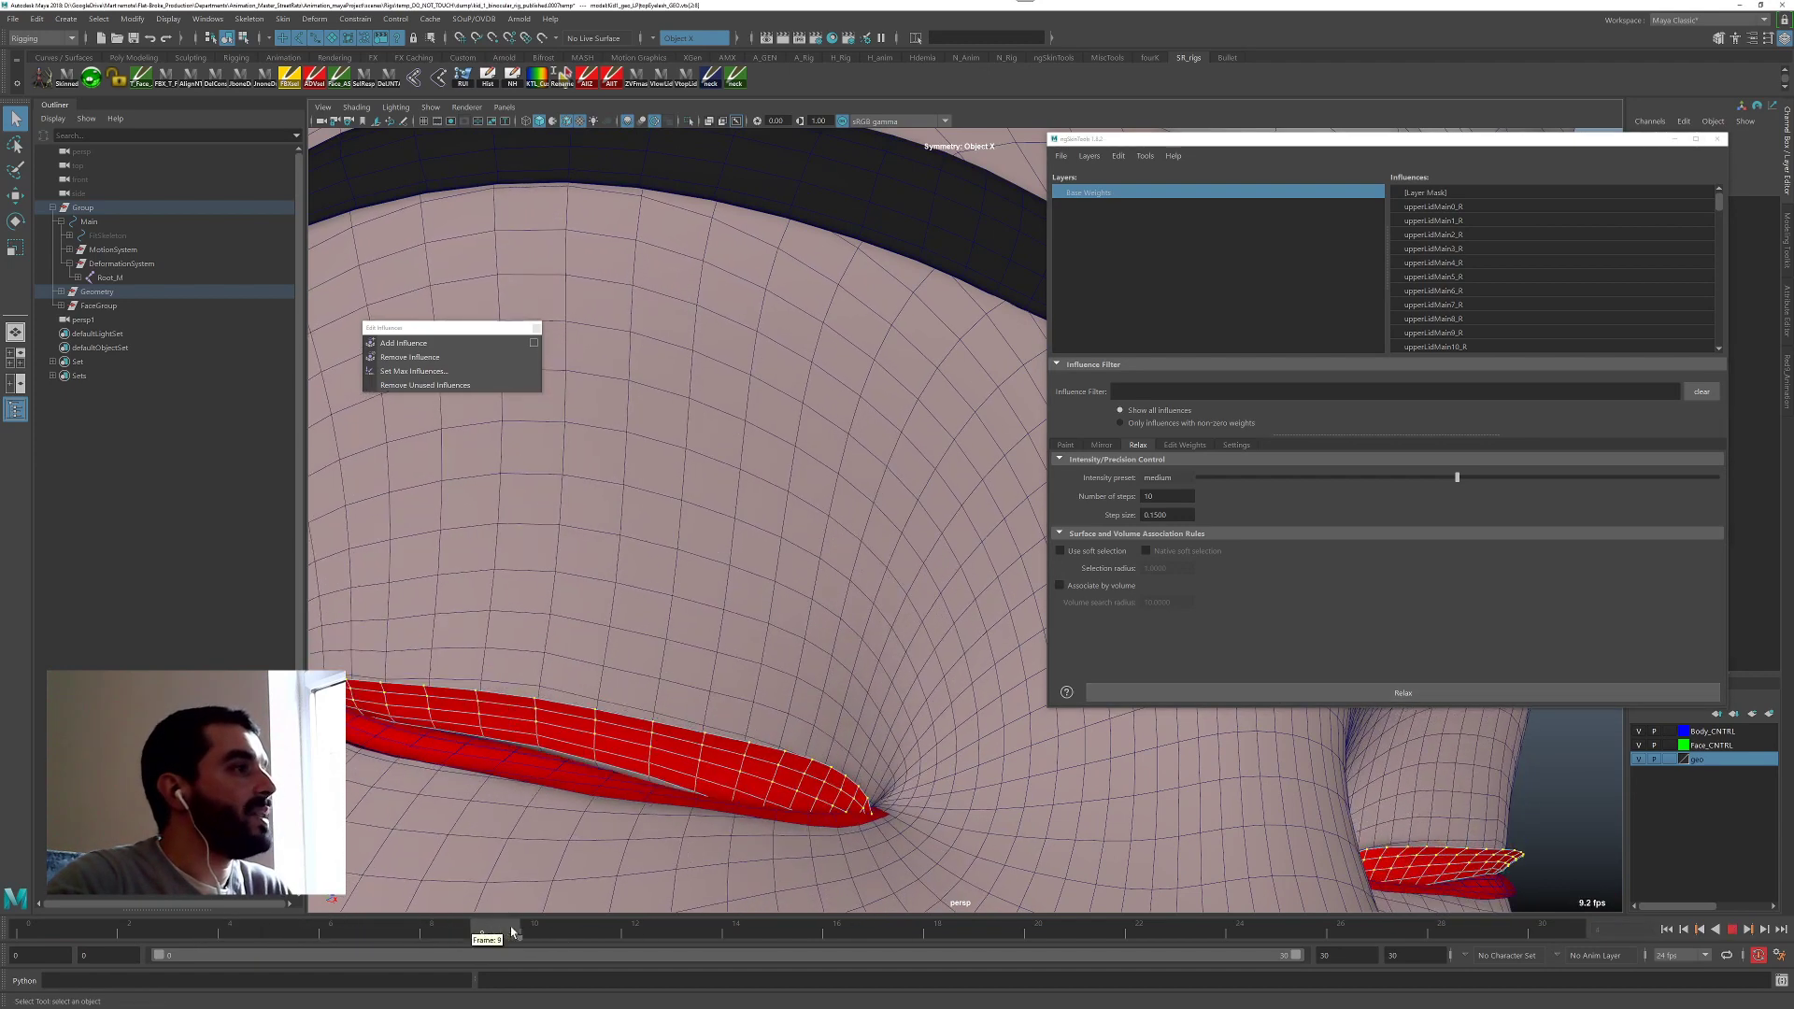
pyautogui.keyDown('alt'); pyautogui.moveTo(747, 748); pyautogui.dragTo(629, 668, button='right'); pyautogui.keyUp('alt')
pyautogui.keyDown('alt'); pyautogui.moveTo(630, 667); pyautogui.dragTo(915, 699); pyautogui.keyUp('alt')
pyautogui.keyDown('alt'); pyautogui.moveTo(916, 699); pyautogui.dragTo(602, 674, button='right'); pyautogui.keyUp('alt')
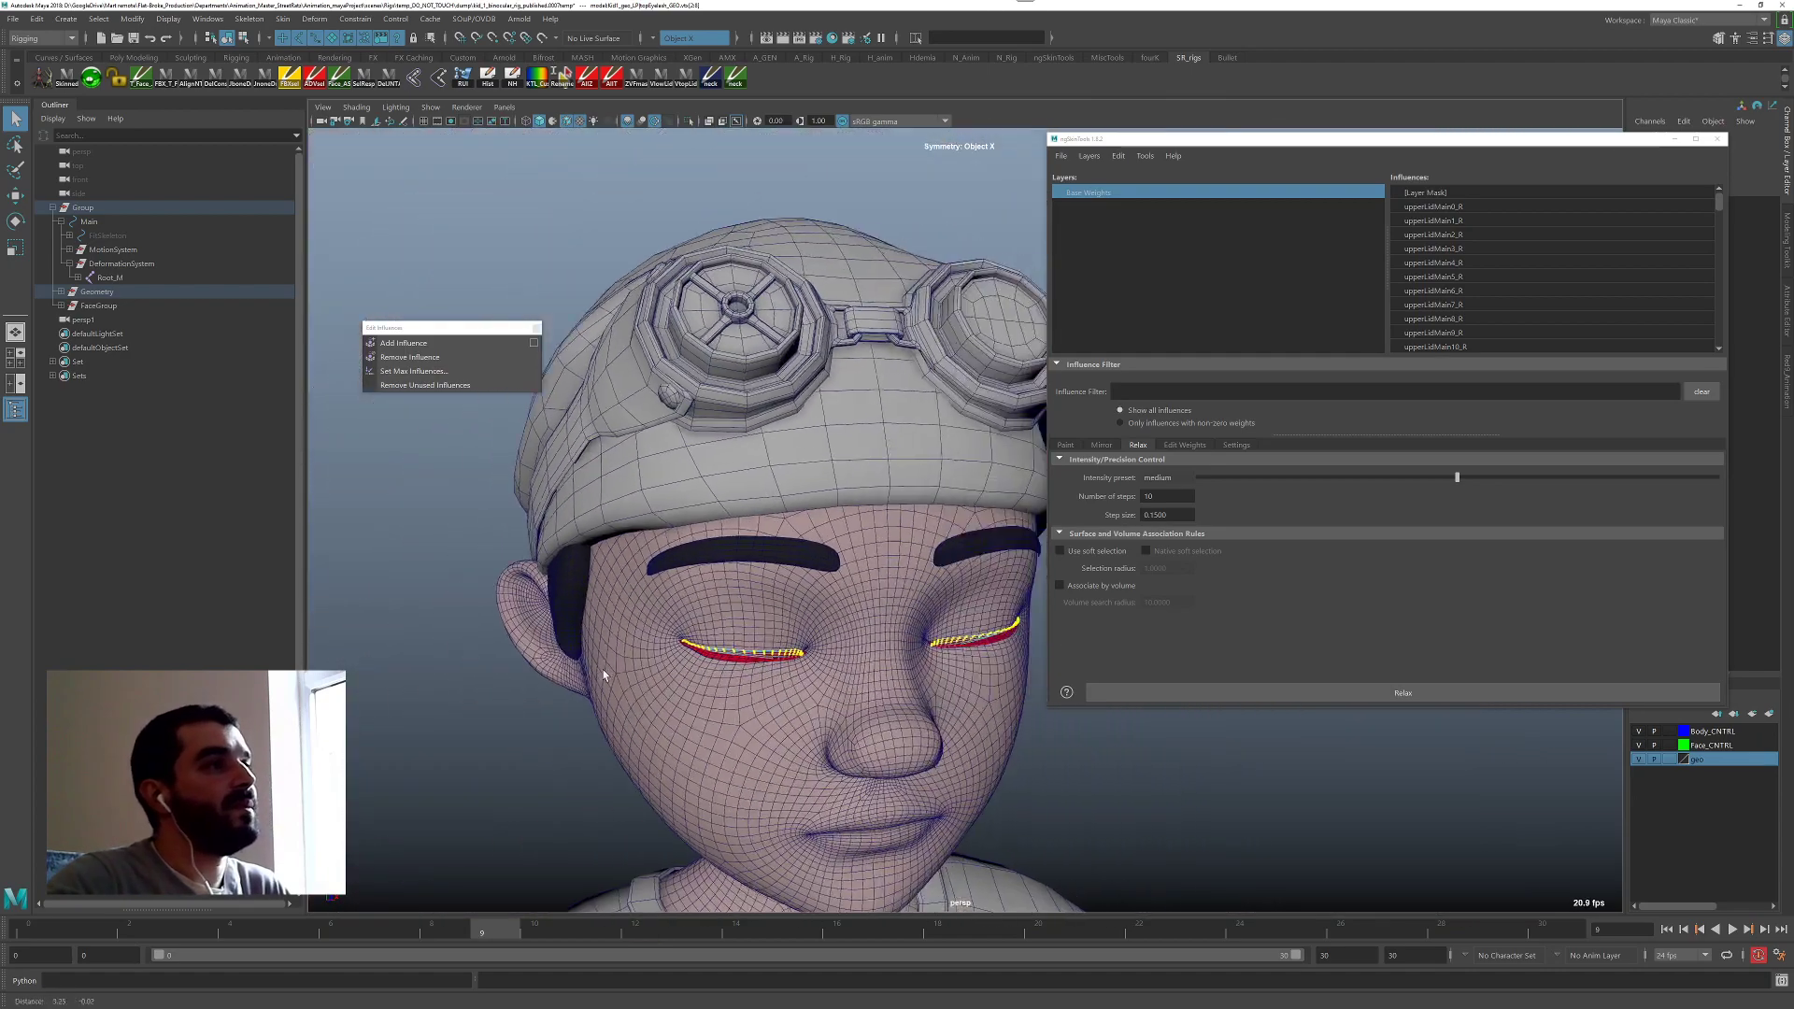
pyautogui.keyDown('alt'); pyautogui.moveTo(603, 669); pyautogui.dragTo(775, 696); pyautogui.keyUp('alt')
pyautogui.scroll(5, 807, 692)
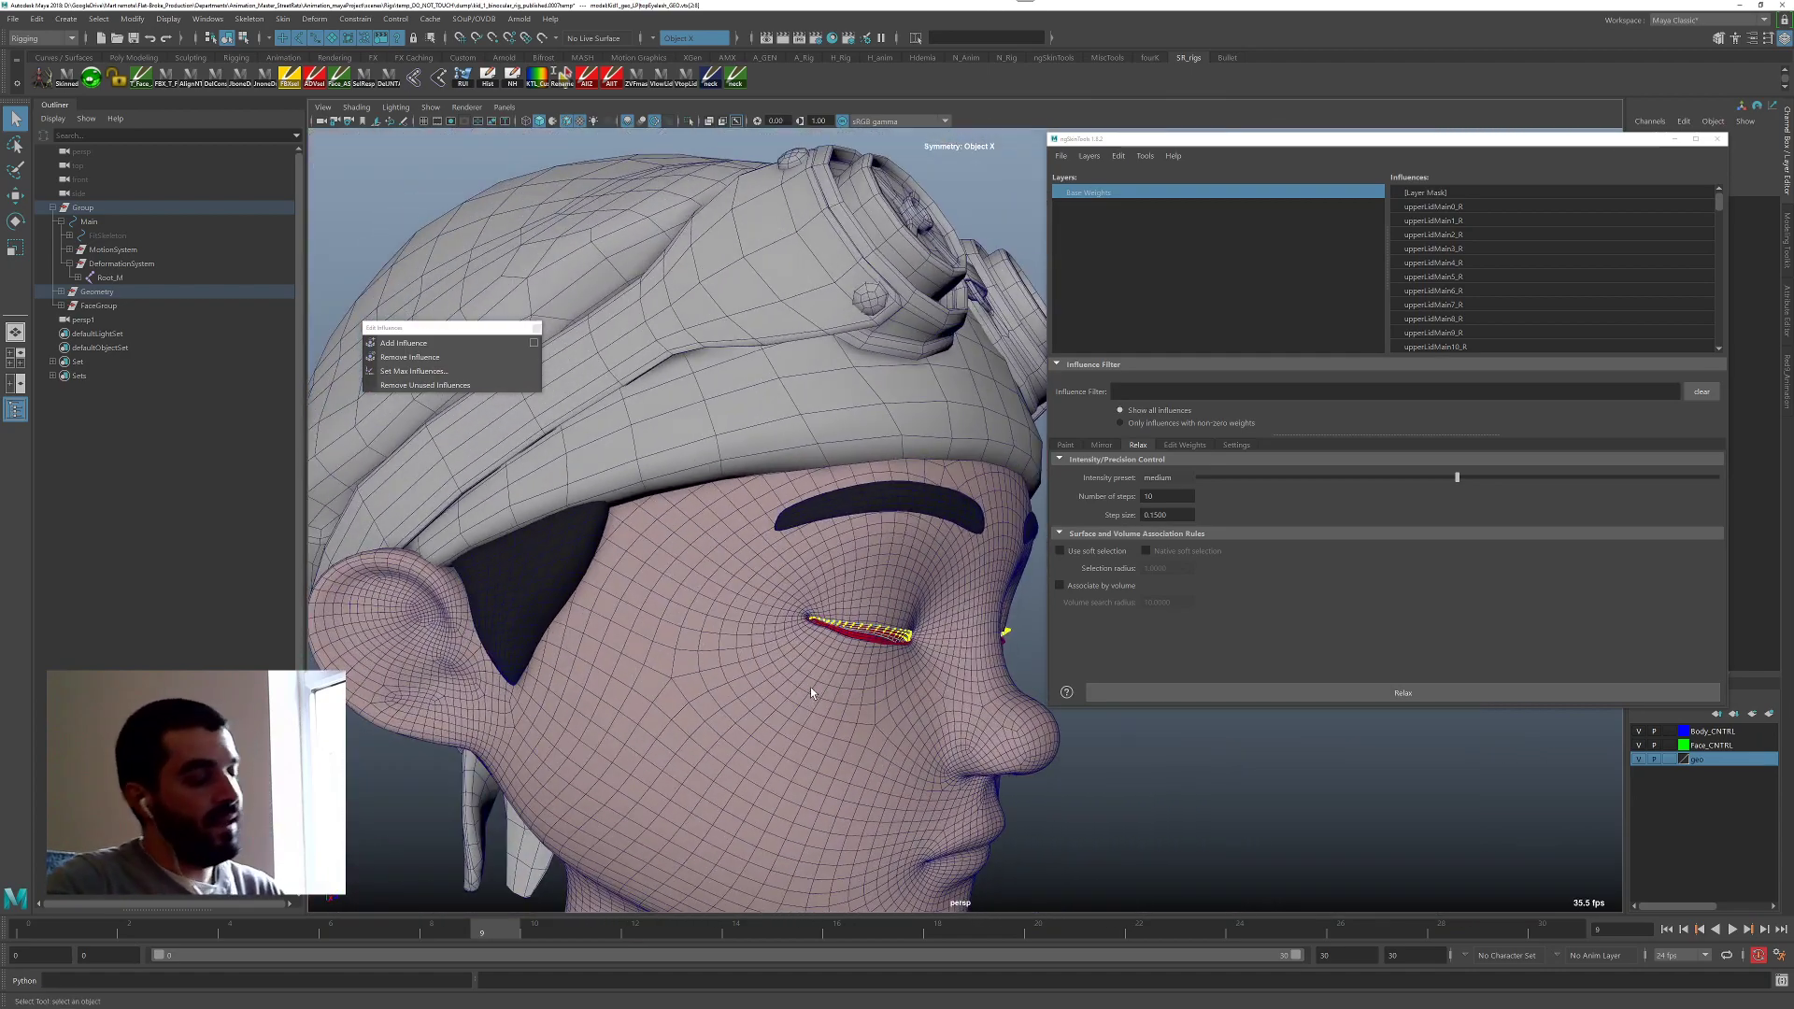
# Leave component editing and clear the mesh selection.
pyautogui.press('F8')
pyautogui.press('F8')
pyautogui.click(1125, 792)
# Play the blink animation with the whole head in view to check how the eyelashes follow the eyelids, and stop playback.
pyautogui.keyDown('alt'); pyautogui.moveTo(1125, 793); pyautogui.dragTo(1004, 761); pyautogui.keyUp('alt')
pyautogui.keyDown('alt'); pyautogui.moveTo(1005, 762); pyautogui.dragTo(874, 747, button='right'); pyautogui.keyUp('alt')
pyautogui.keyDown('alt'); pyautogui.moveTo(874, 747); pyautogui.dragTo(822, 744); pyautogui.keyUp('alt')
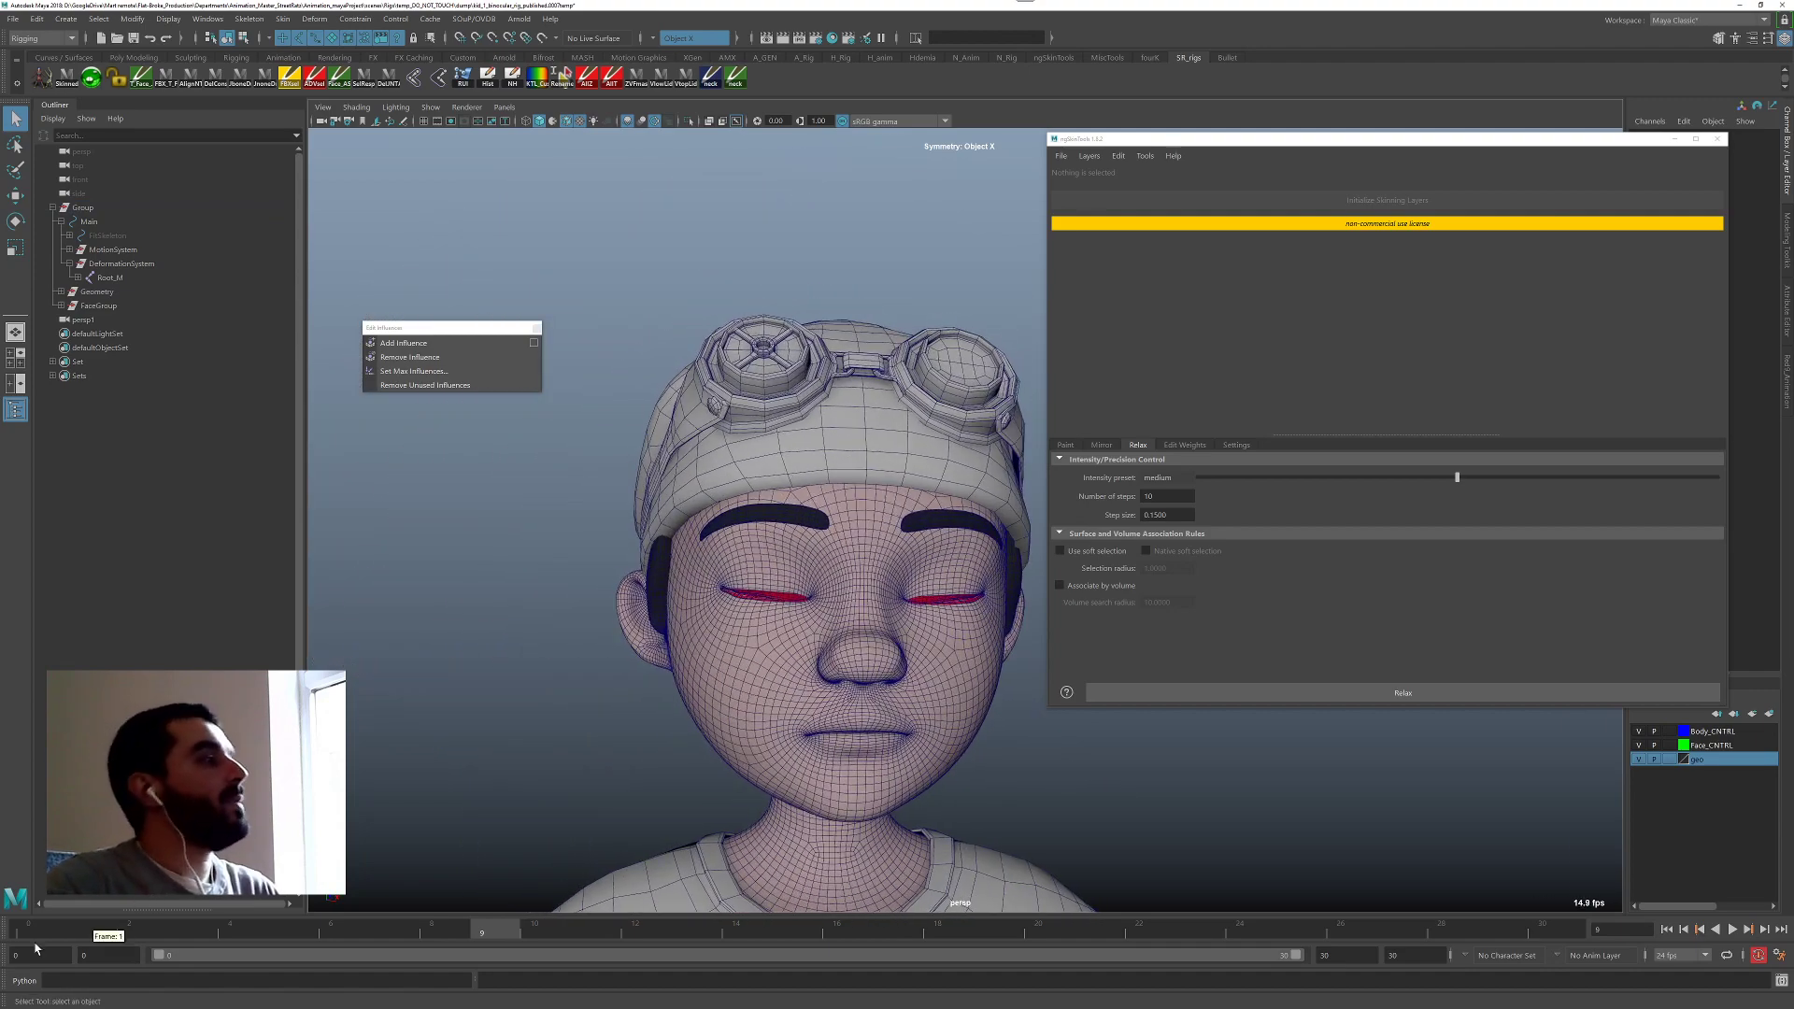
pyautogui.hotkey('alt', 'v')
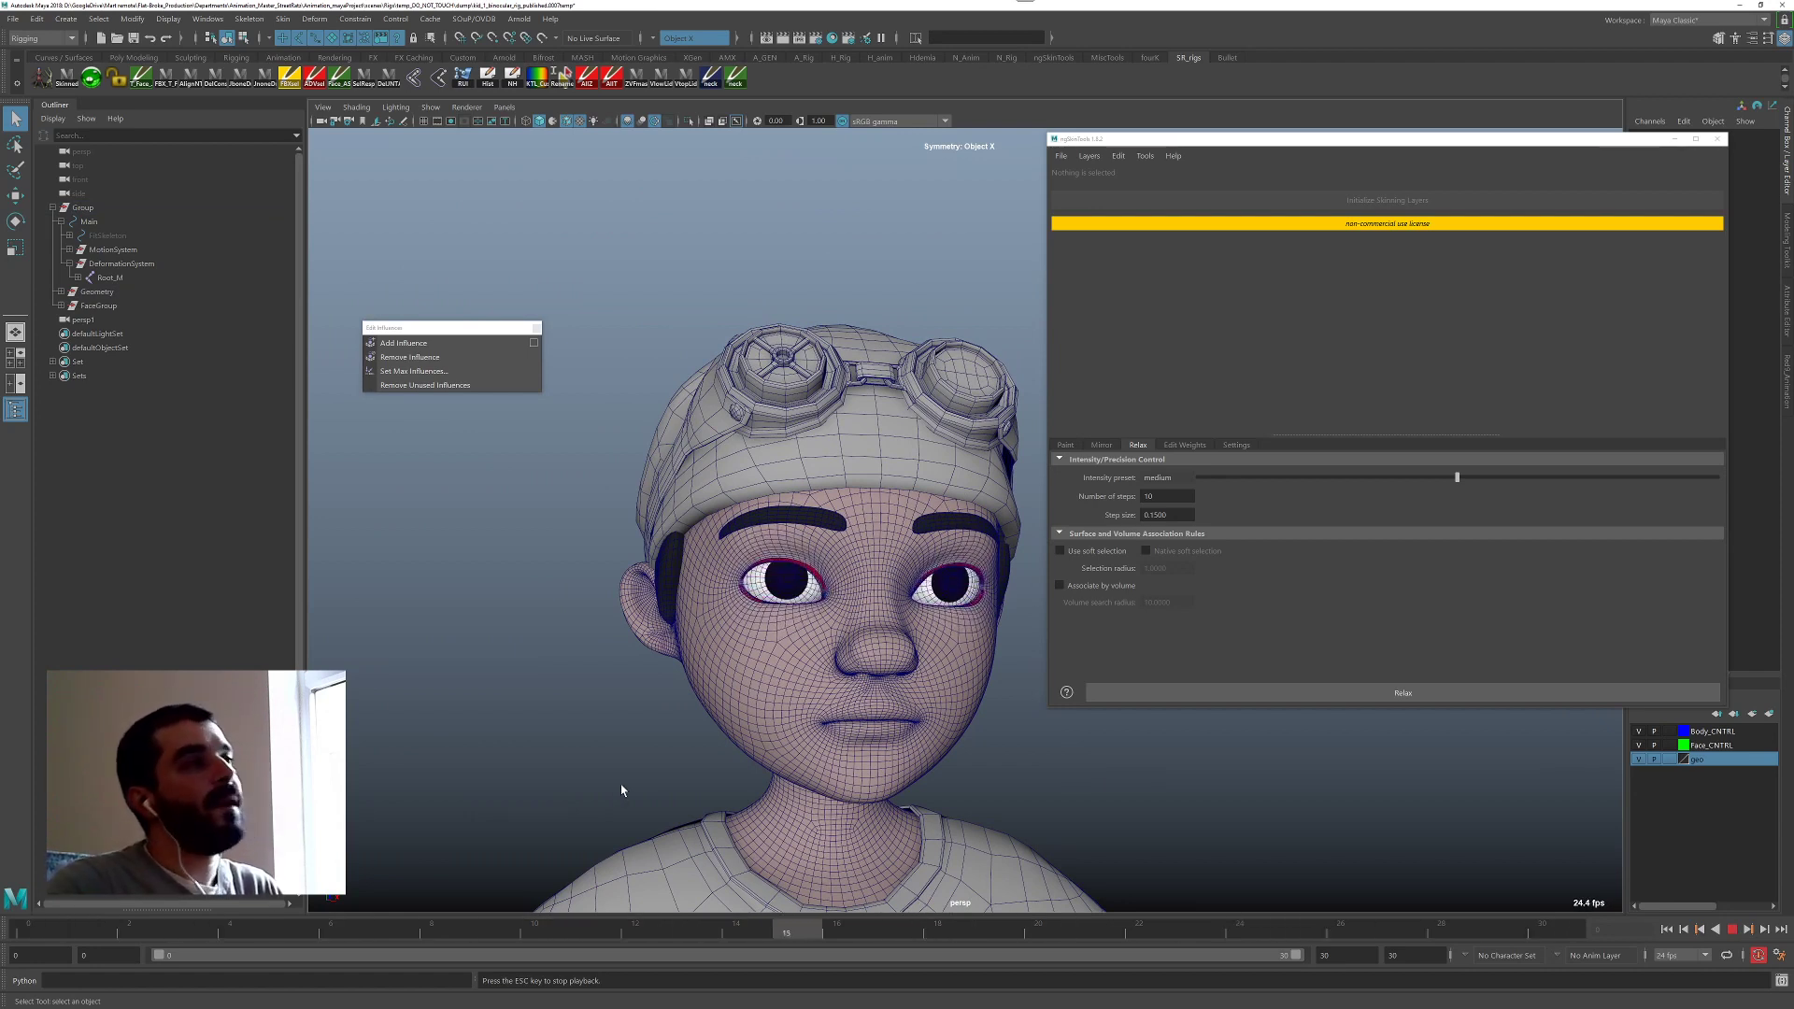
pyautogui.hotkey('alt', 'v')
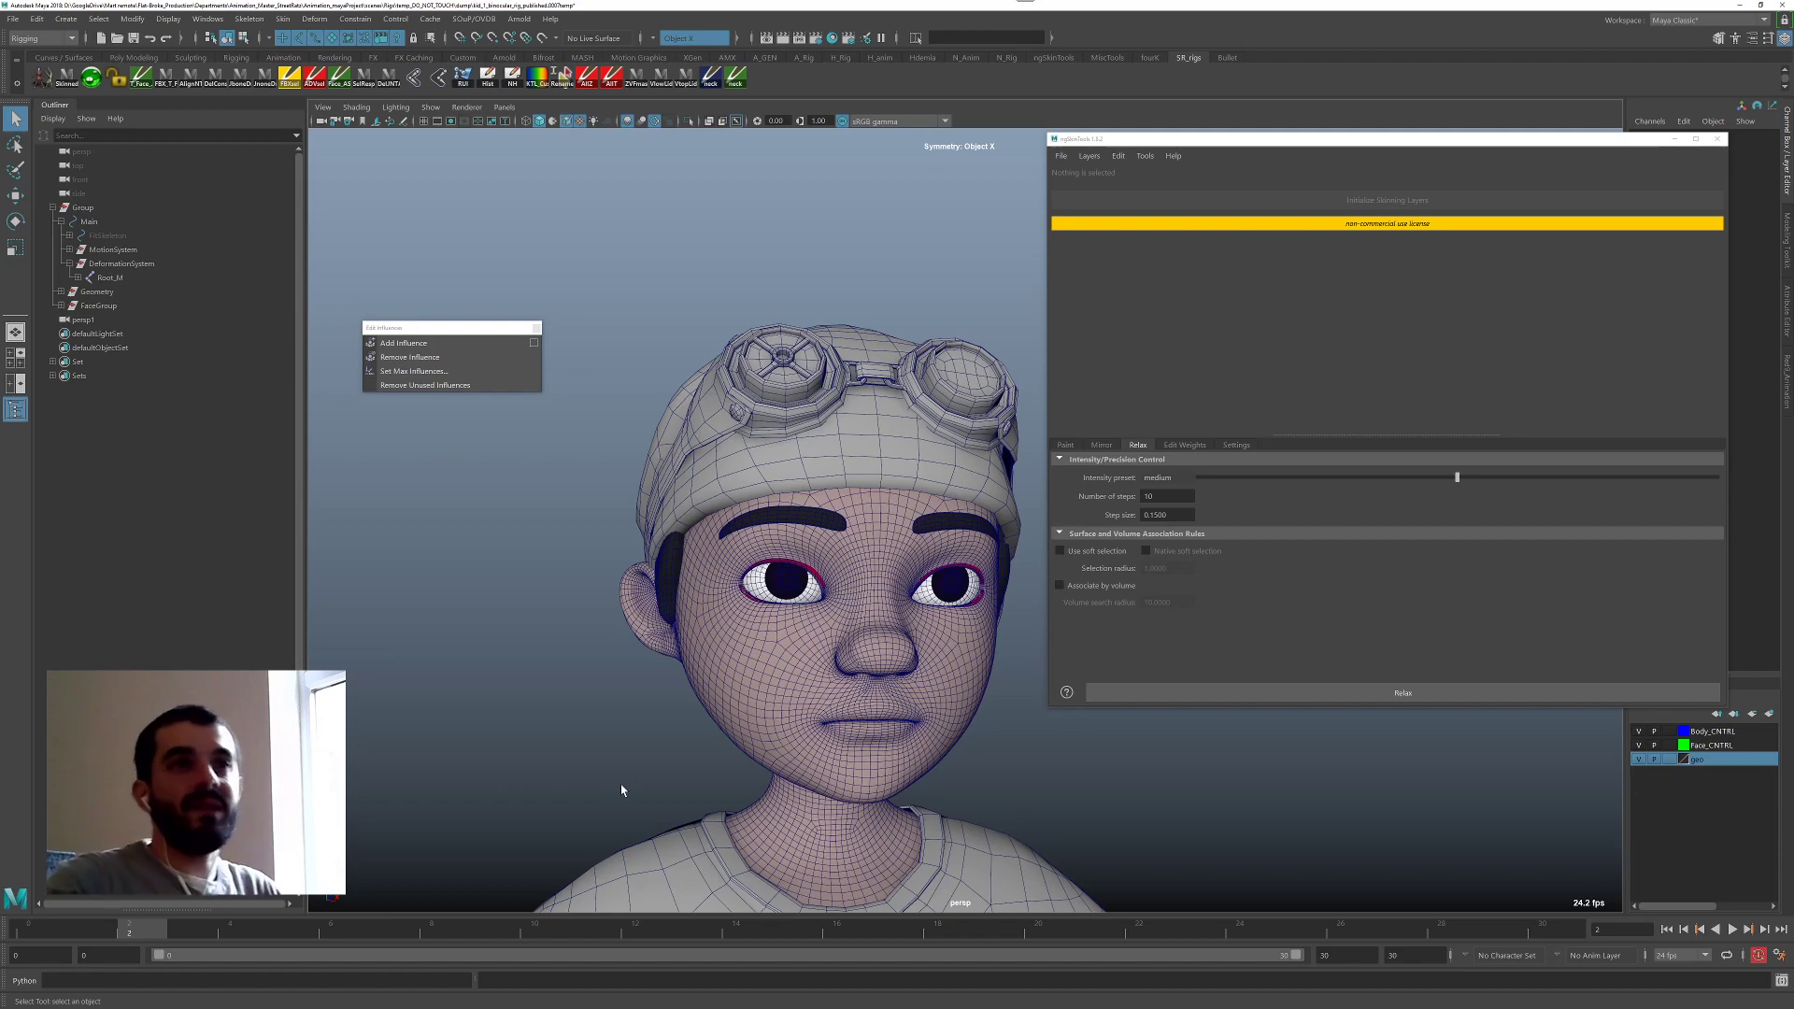
# Scrub through the blink with a close view of the eye to examine the eyelash deformation, and return to frame 3.
pyautogui.keyDown('alt'); pyautogui.moveTo(523, 675); pyautogui.dragTo(669, 693, button='right'); pyautogui.keyUp('alt')
pyautogui.keyDown('alt'); pyautogui.moveTo(551, 699); pyautogui.dragTo(629, 822); pyautogui.keyUp('alt')
pyautogui.keyDown('alt'); pyautogui.moveTo(629, 821); pyautogui.dragTo(801, 767, button='right'); pyautogui.keyUp('alt')
pyautogui.keyDown('alt'); pyautogui.moveTo(800, 762); pyautogui.dragTo(774, 727, button='middle'); pyautogui.keyUp('alt')
pyautogui.keyDown('alt'); pyautogui.moveTo(682, 723); pyautogui.dragTo(724, 711, button='right'); pyautogui.keyUp('alt')
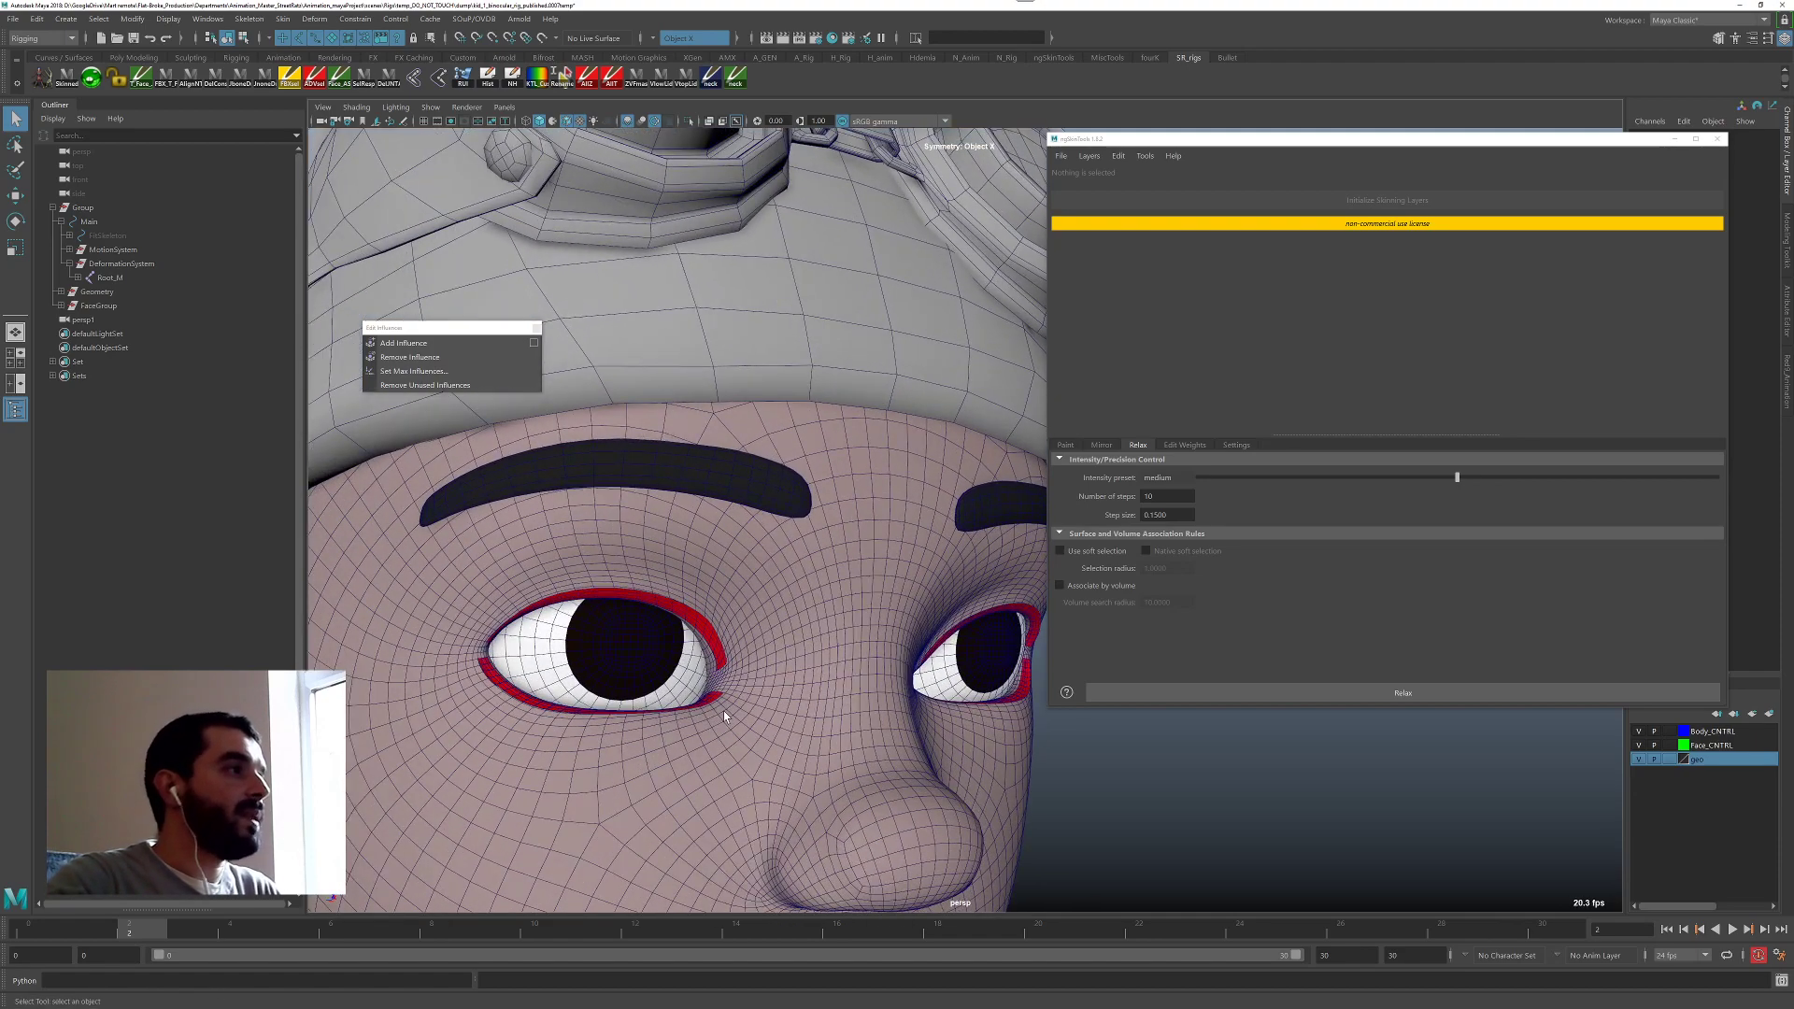
pyautogui.moveTo(178, 937); pyautogui.dragTo(477, 938)
pyautogui.click(194, 939)
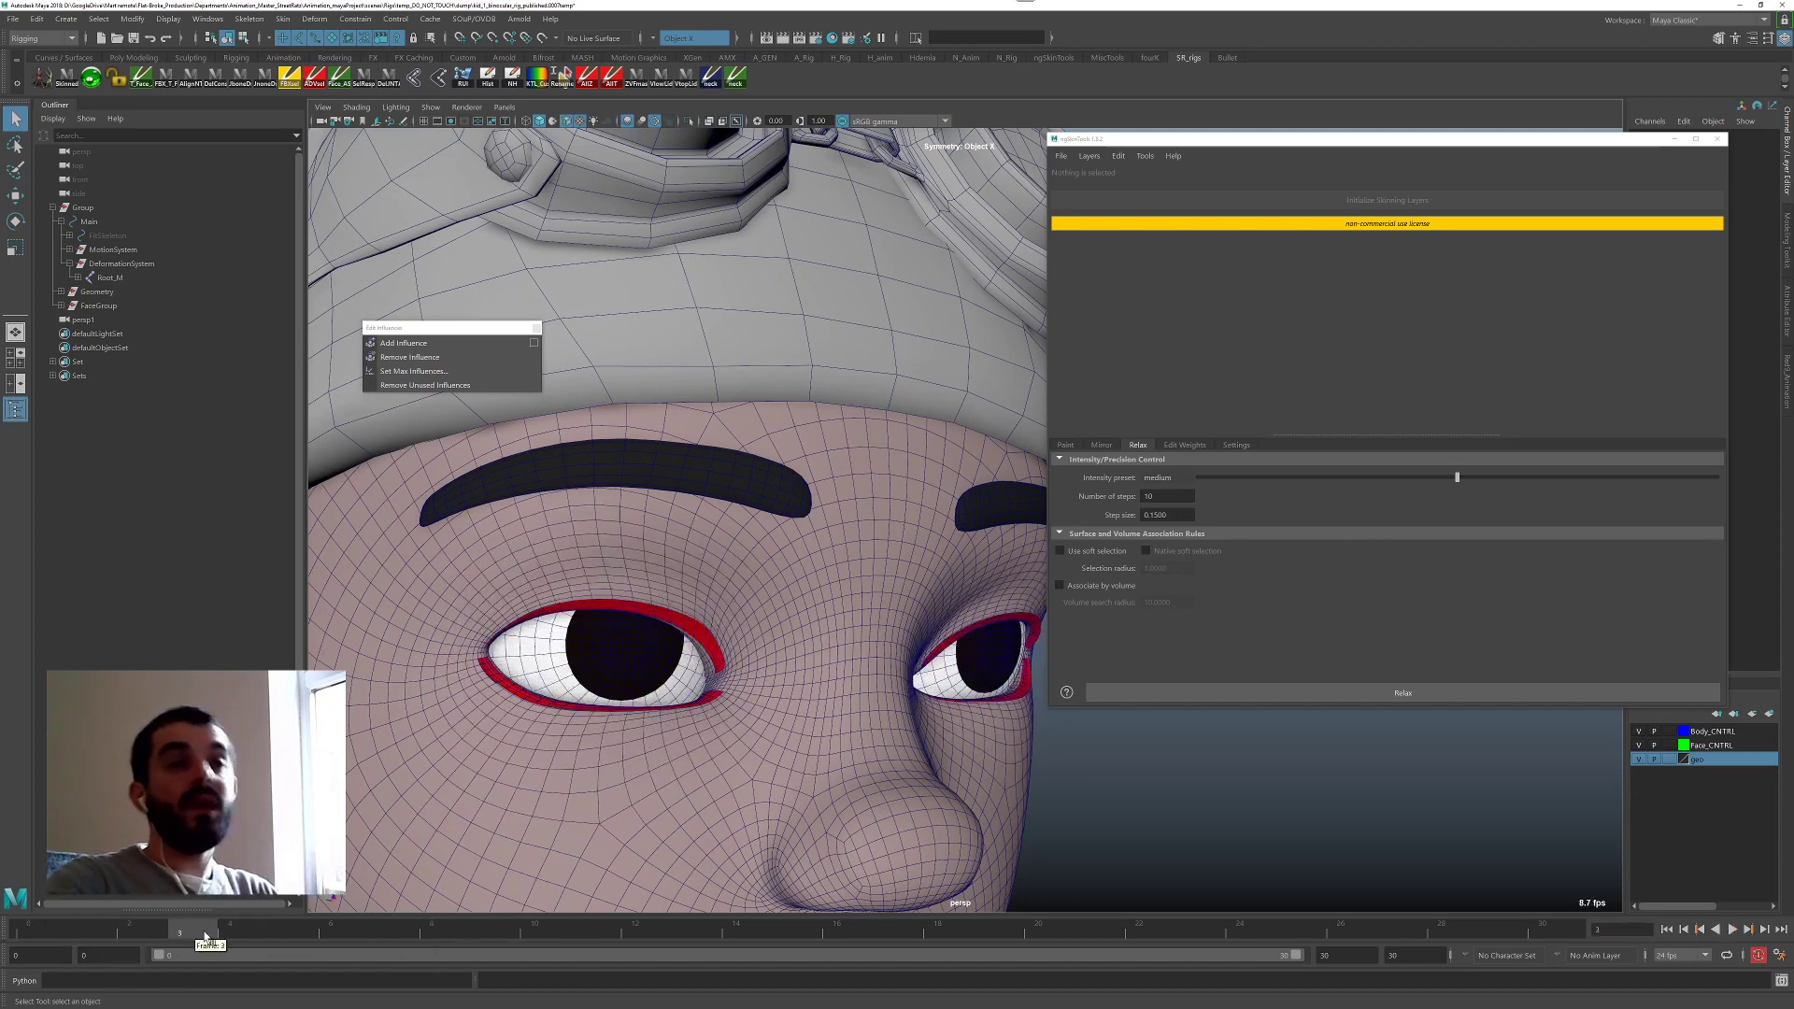